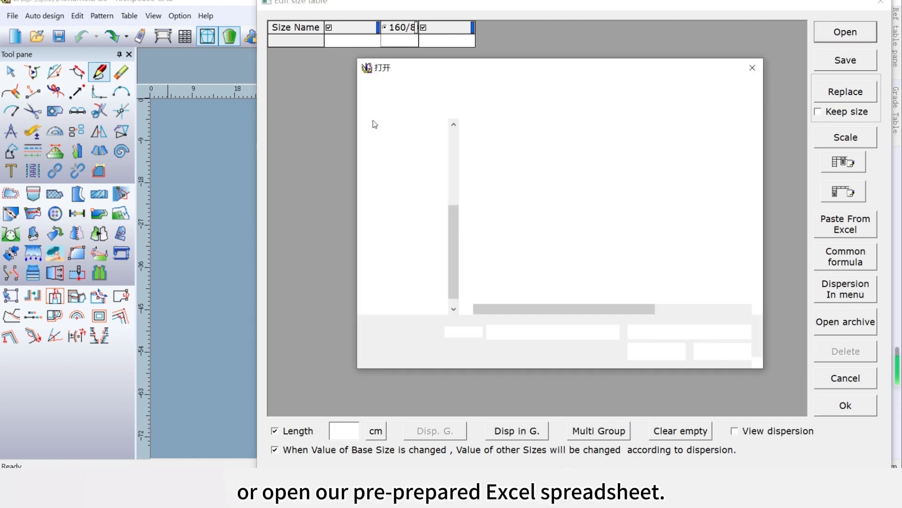
Load the Excel file Men's Trousers Specification Table into the size table
left_click(520, 177)
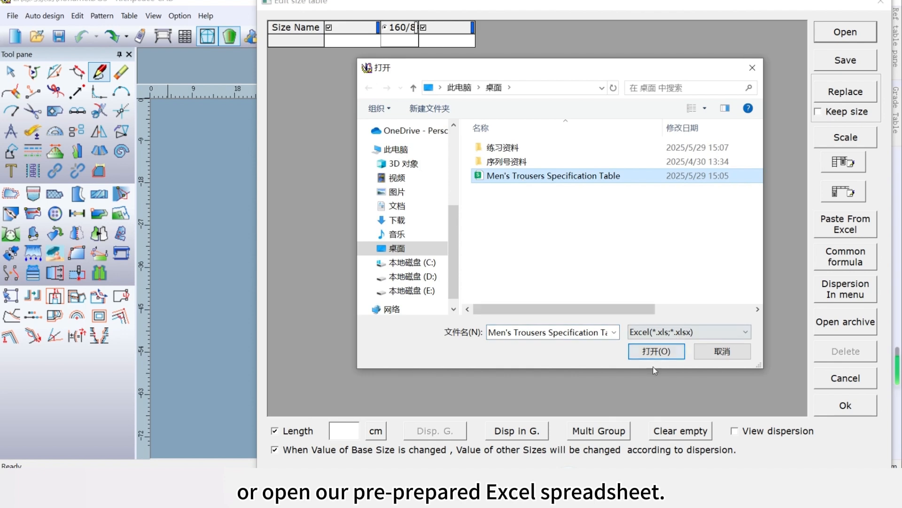
left_click(656, 351)
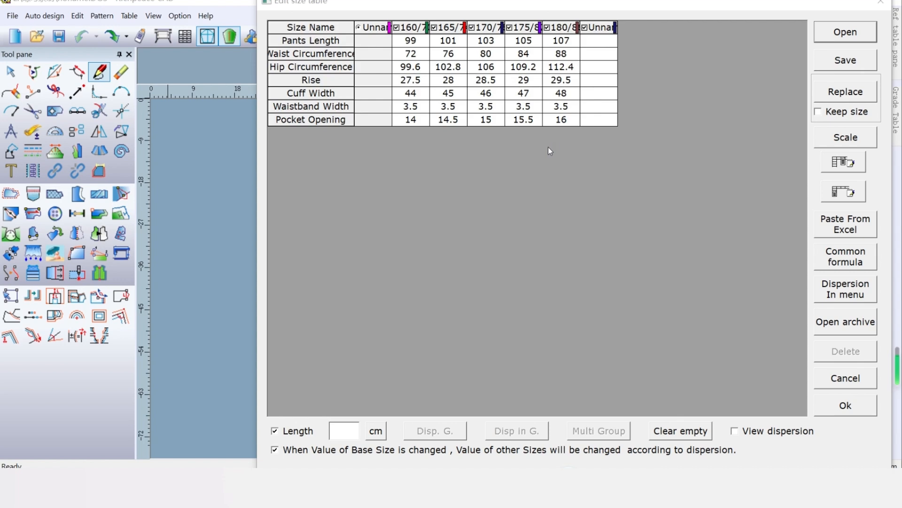
Set the colour of the 170 size column to white and make it the base size
left_click(500, 30)
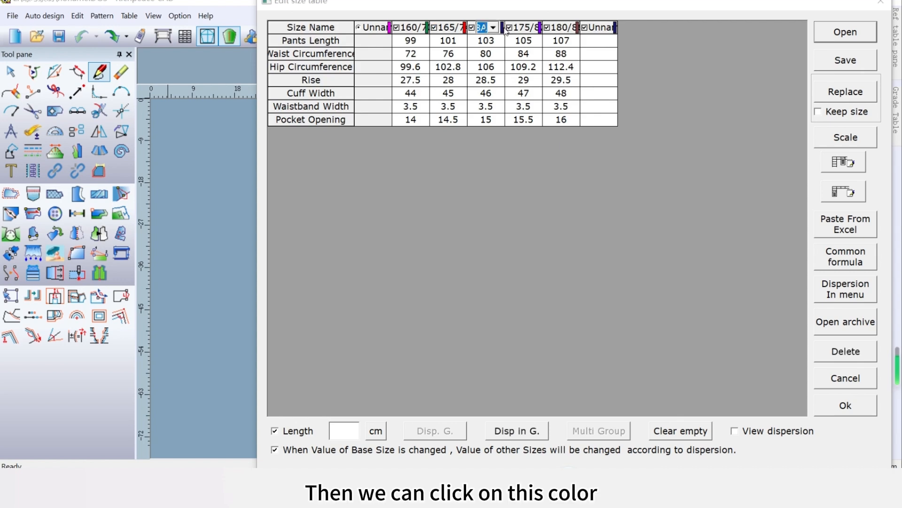
left_click(502, 28)
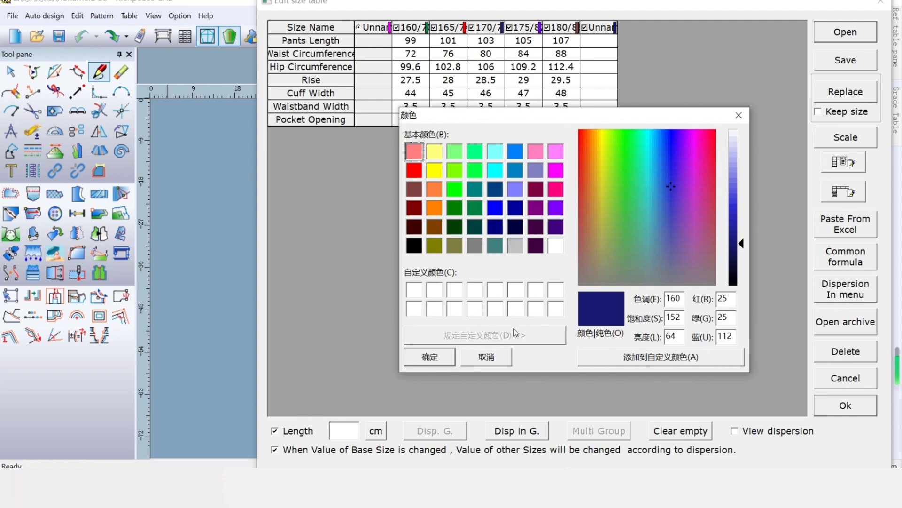
left_click(553, 247)
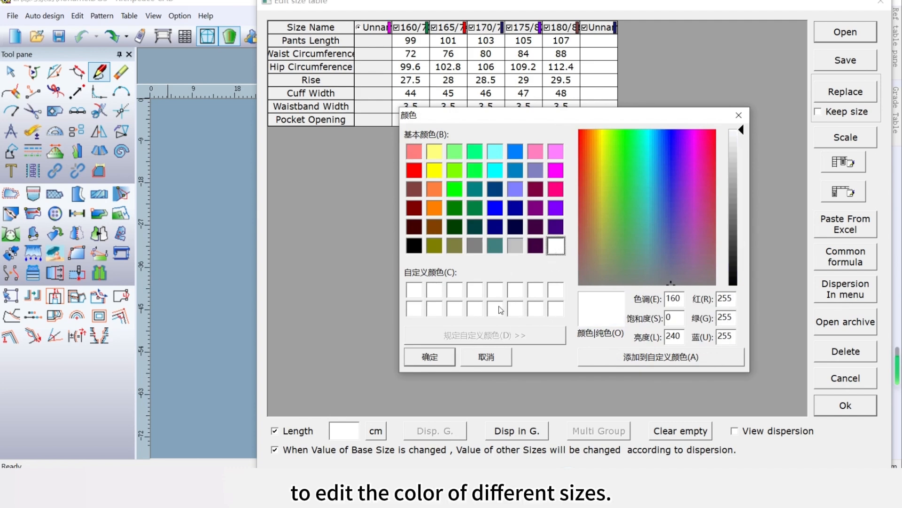
left_click(428, 358)
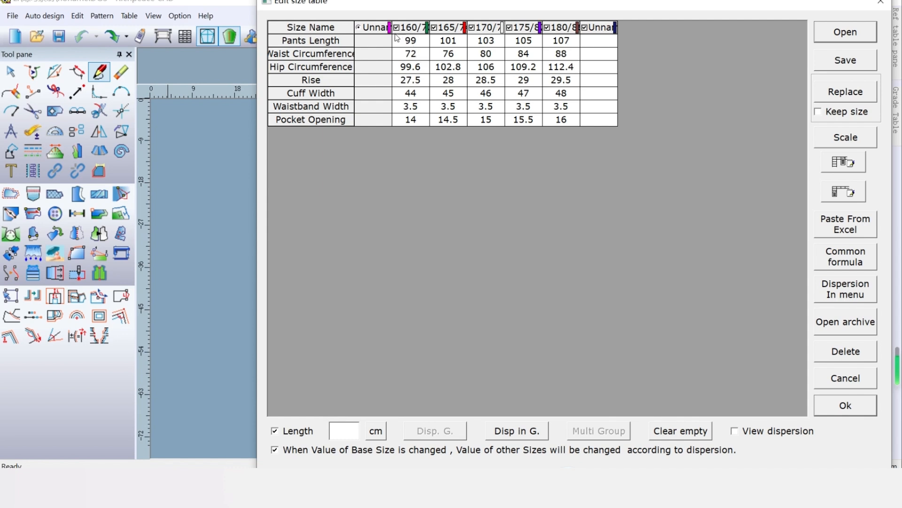
left_click(489, 32)
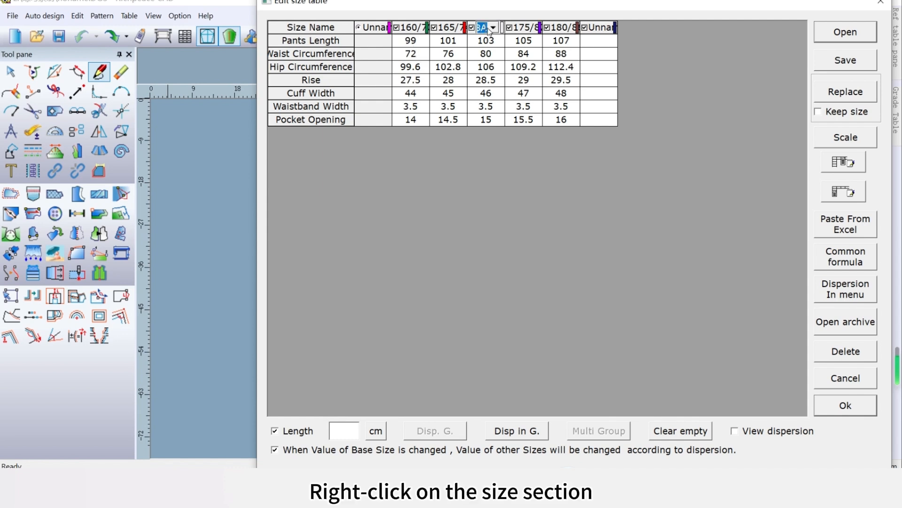
right_click(490, 31)
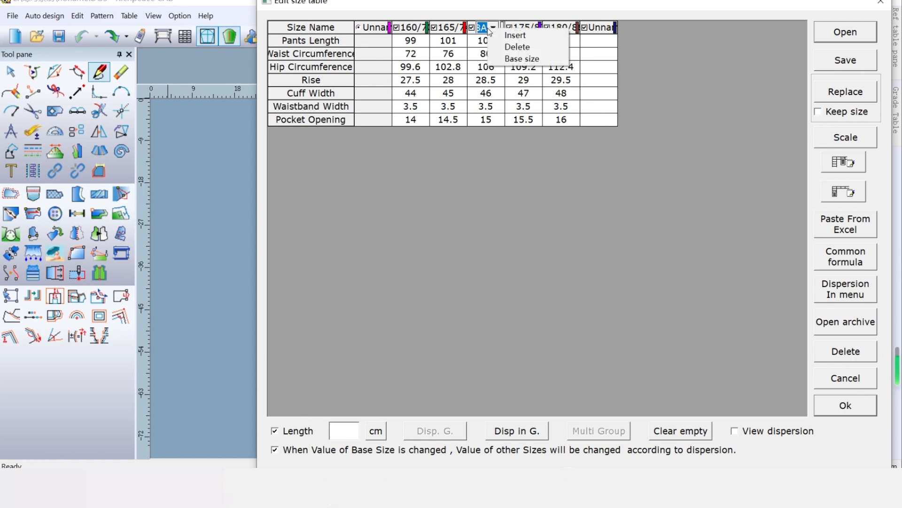
left_click(520, 60)
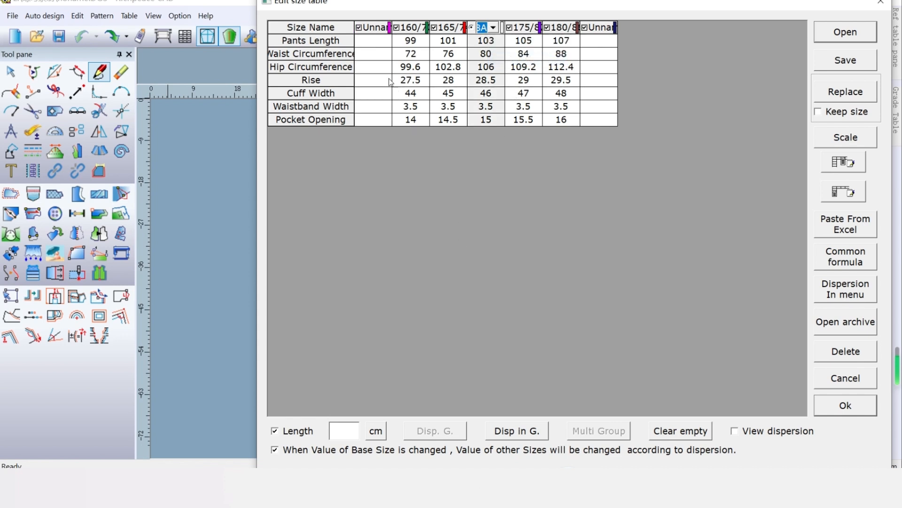
Delete the blank unnamed size columns at both ends of the size table and accept the table
left_click(375, 32)
right_click(458, 28)
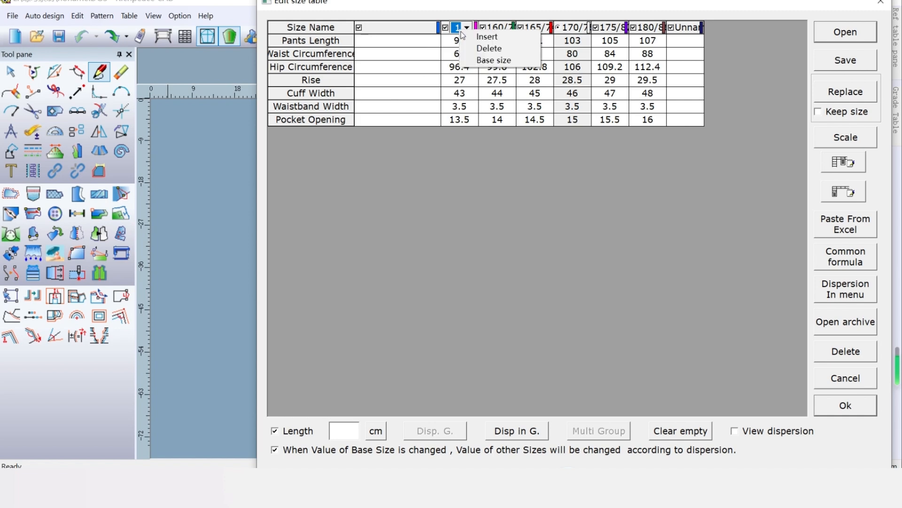
left_click(489, 48)
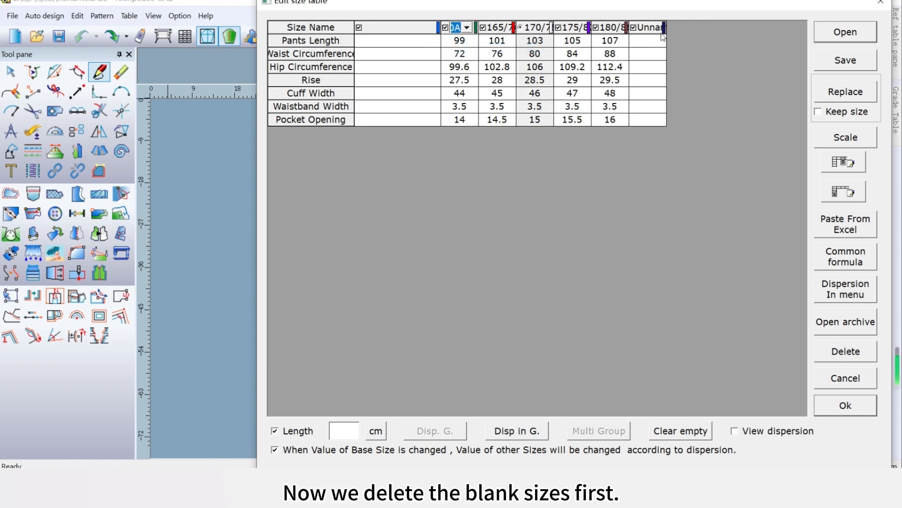
left_click(647, 29)
right_click(647, 29)
left_click(675, 48)
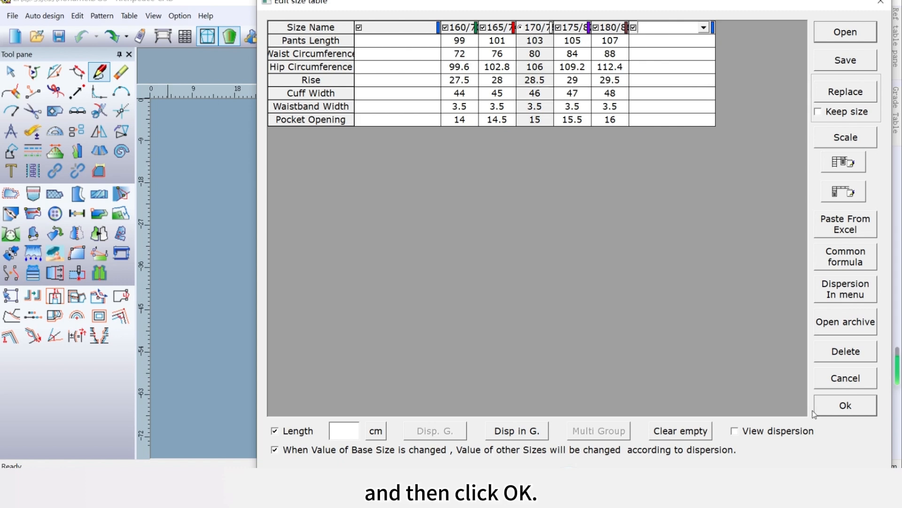
left_click(844, 406)
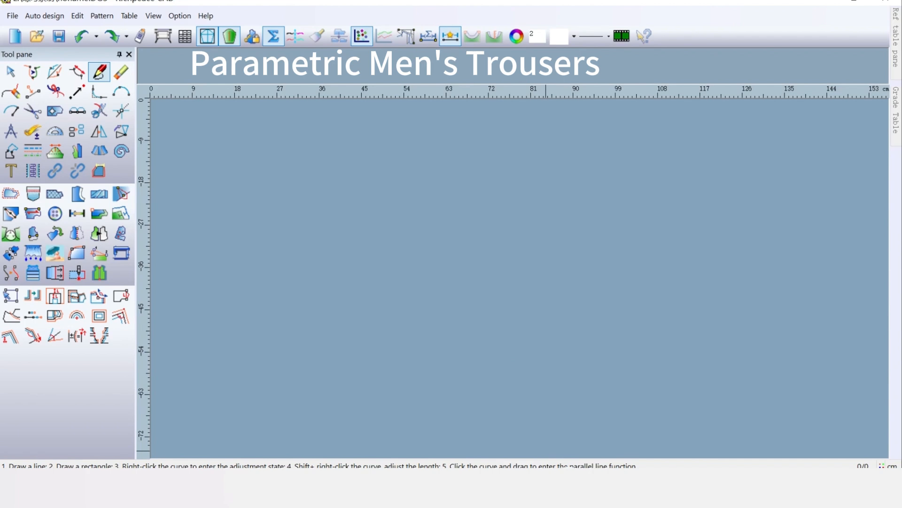
Draw a vertical line about 18.3 cm long in the empty drawing area with the Intelligent pen
left_click(104, 71)
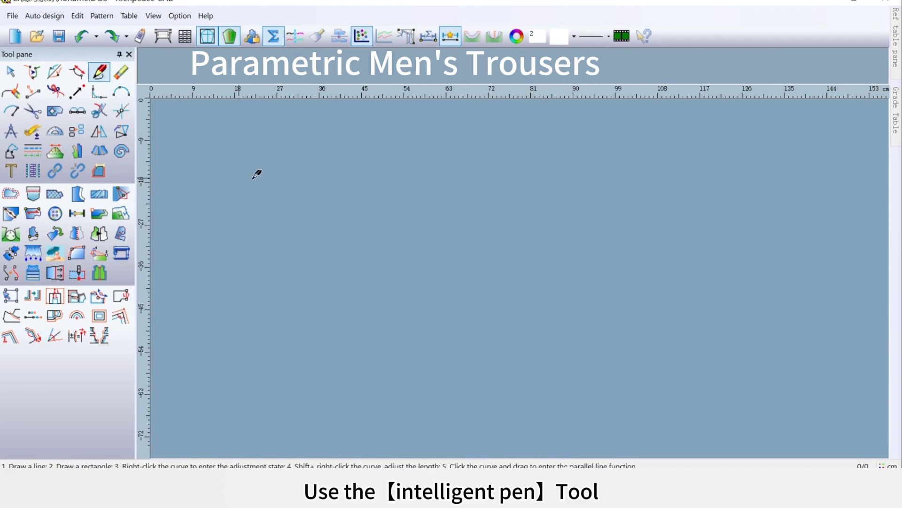
left_click(393, 154)
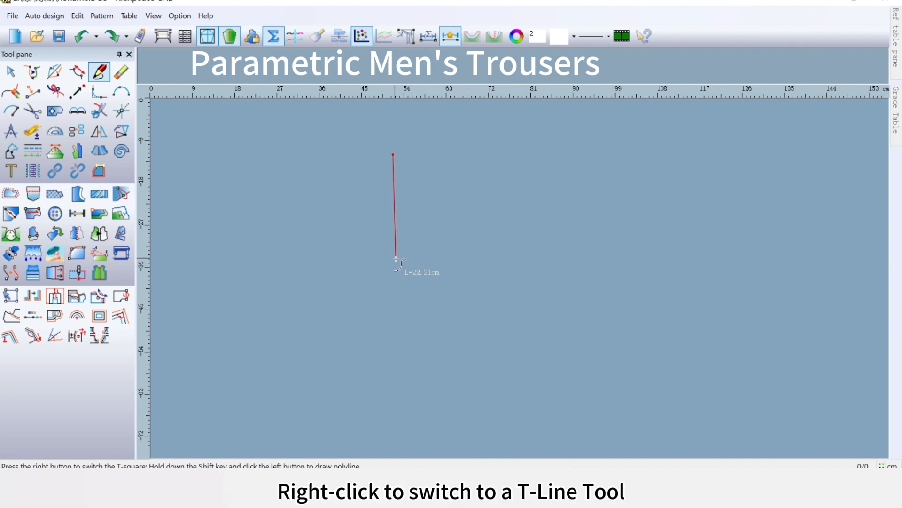
right_click(396, 258)
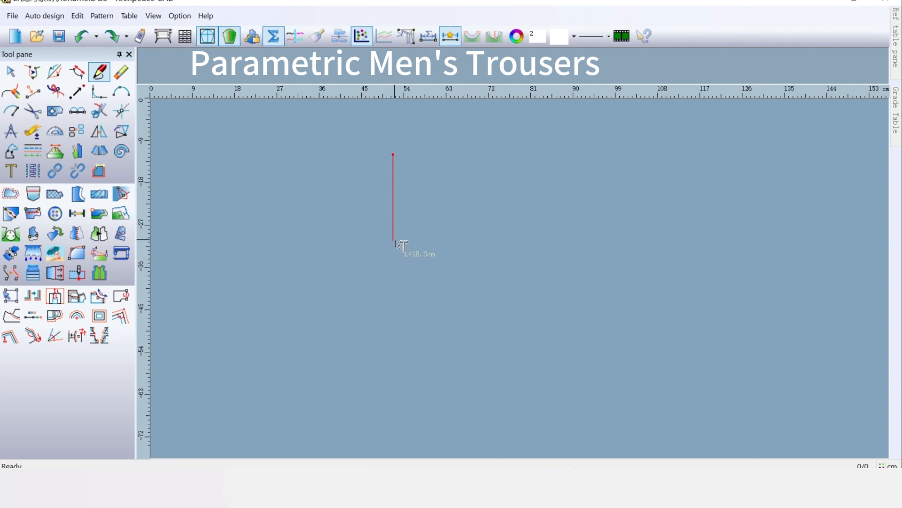
left_click(397, 243)
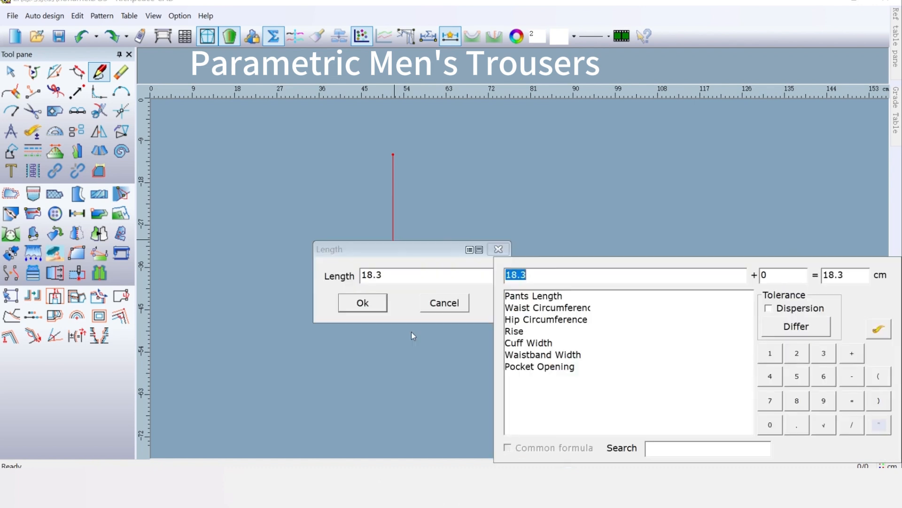
Set the vertical line's length to the formula Rise-Waistband Width+0.35 and confirm it
double_click(520, 332)
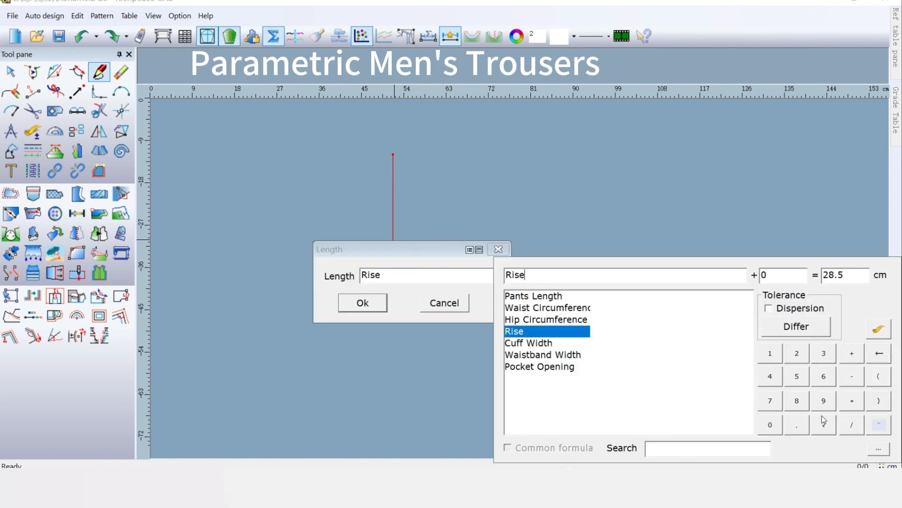
left_click(859, 379)
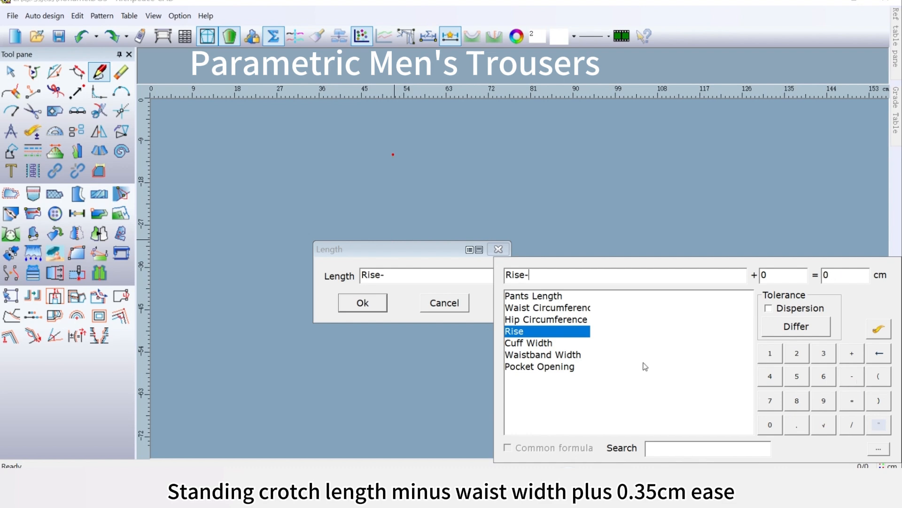
double_click(578, 356)
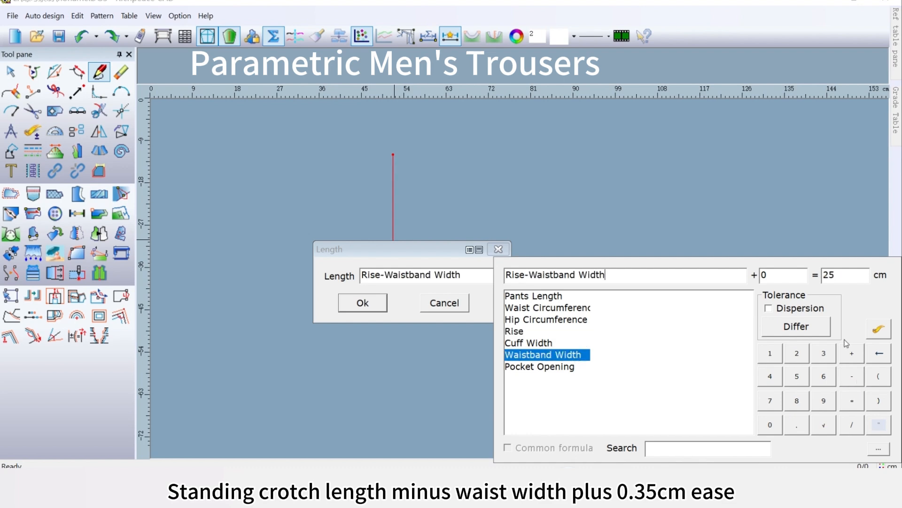
left_click(853, 354)
left_click(780, 421)
left_click(797, 425)
left_click(824, 353)
left_click(807, 375)
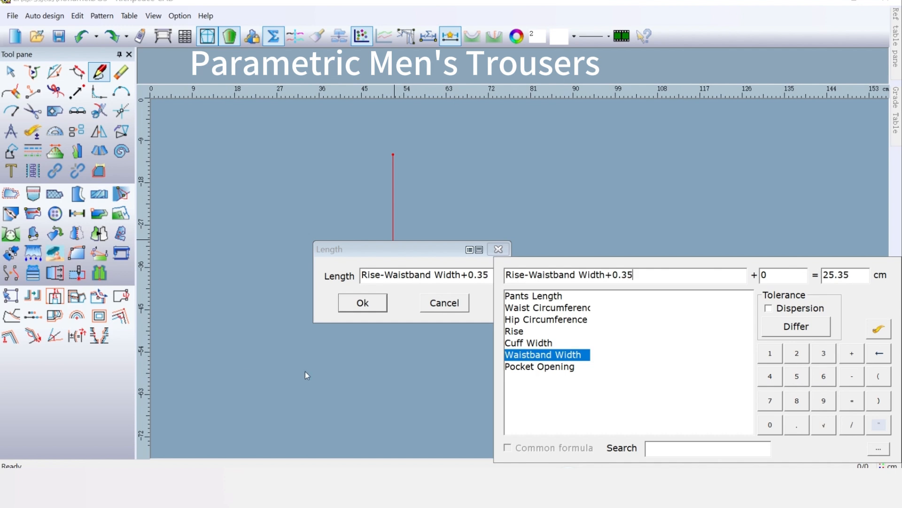
left_click(363, 303)
left_click(362, 303)
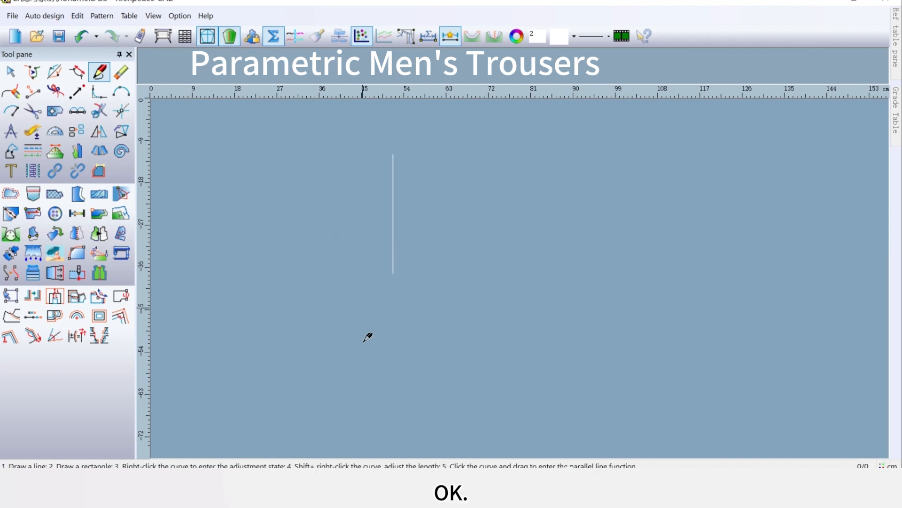
Start an Intelligent pen line offset vertically from the first line's upper end by -(Pants Length-Waistband Width+1)
middle_click_drag(367, 391, 408, 400)
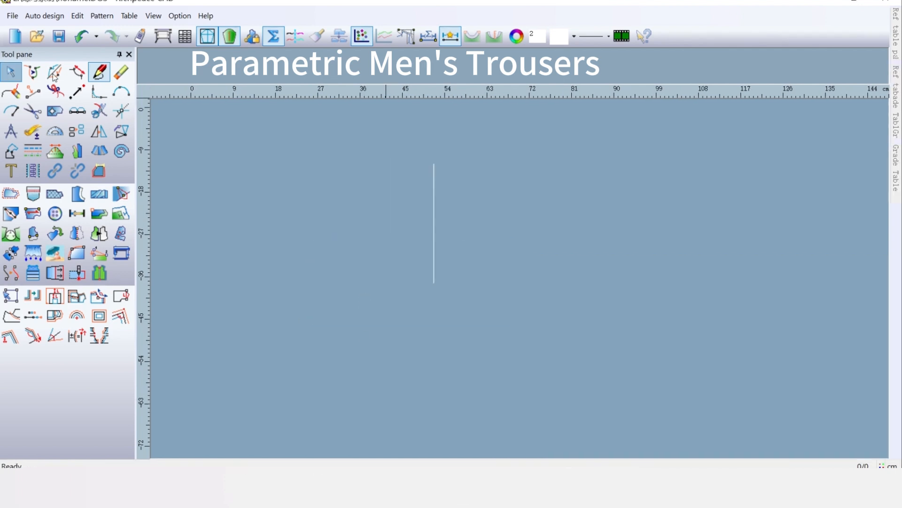
left_click(100, 72)
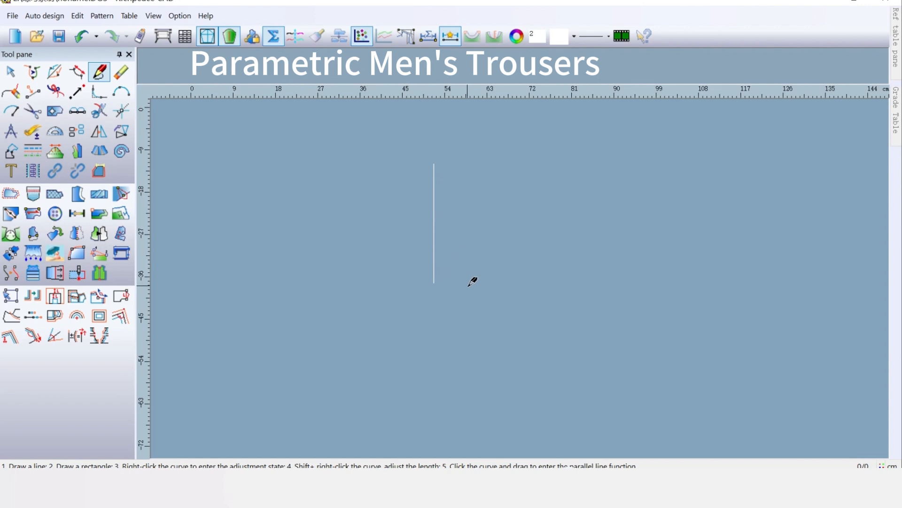
middle_click_drag(472, 280, 524, 274)
middle_click_drag(531, 228, 423, 232)
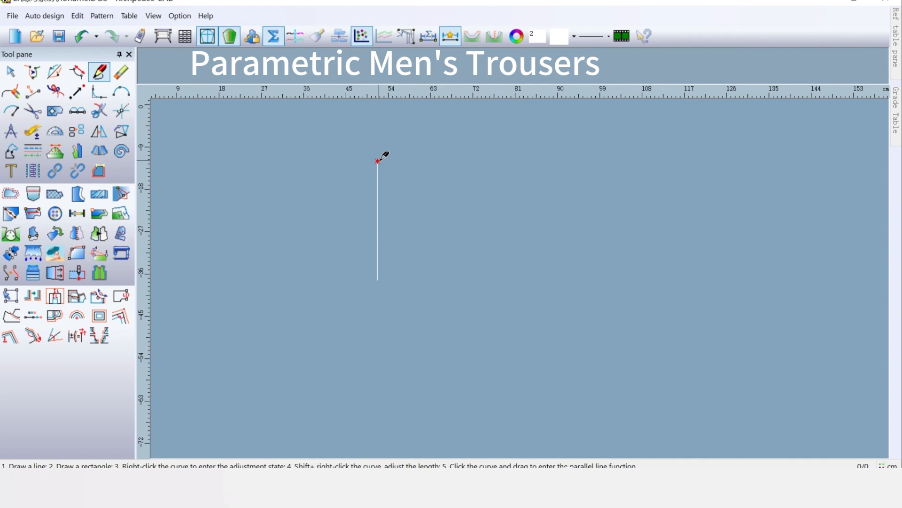
key("Return")
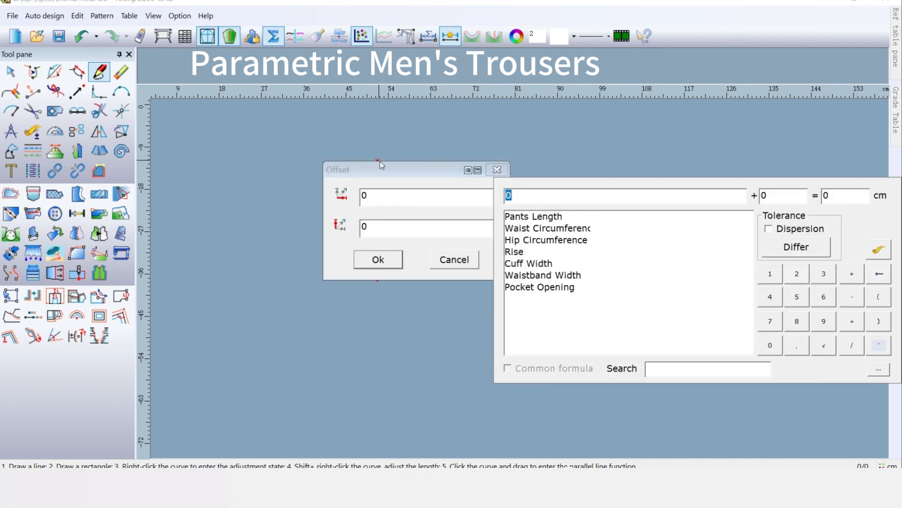
left_click(379, 228)
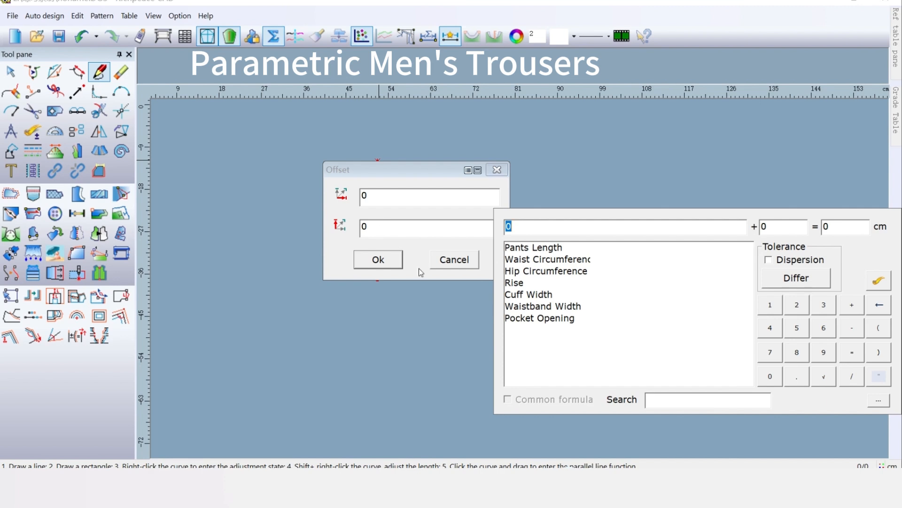
left_click(853, 331)
left_click(879, 328)
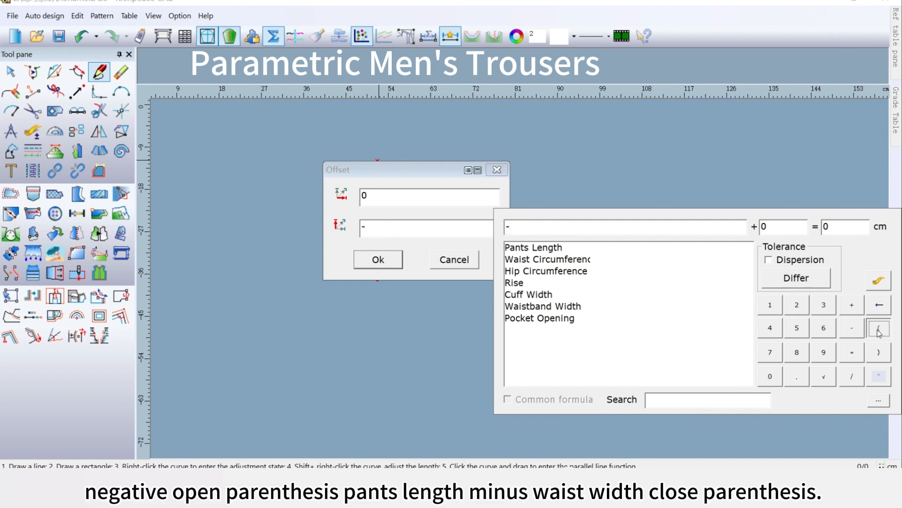
double_click(518, 248)
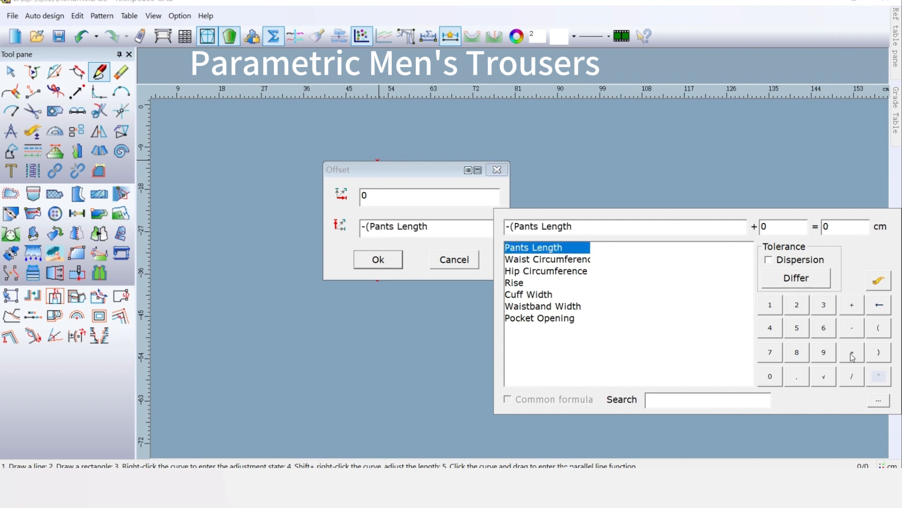
left_click(852, 331)
double_click(581, 310)
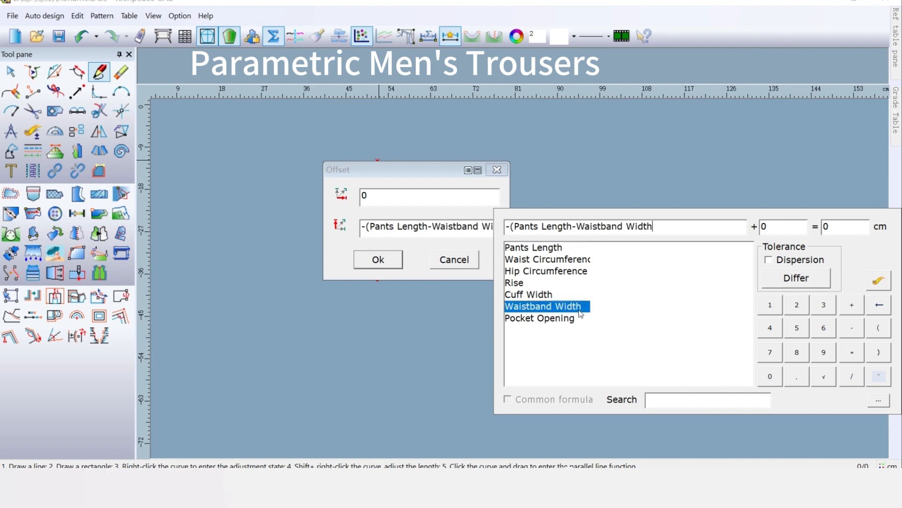
left_click(852, 308)
left_click(770, 305)
left_click(878, 352)
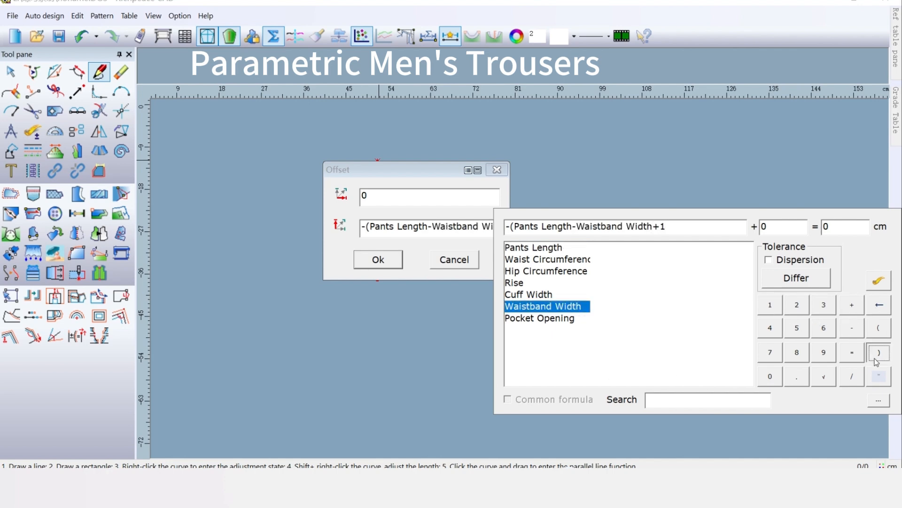
left_click(382, 260)
Draw the line from the offset start point up to the first vertical line's lower end and finish it
scroll(375, 322, "down", 1)
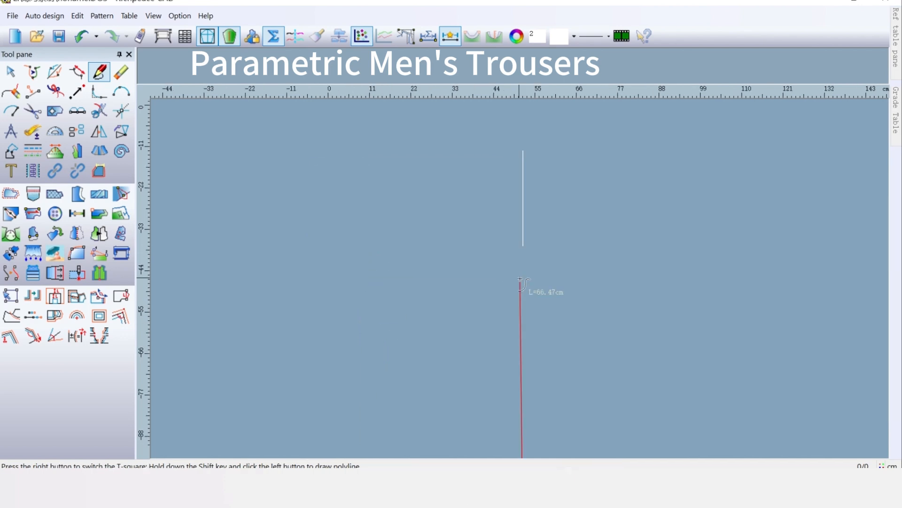
scroll(520, 279, "up", 1)
scroll(543, 311, "down", 2)
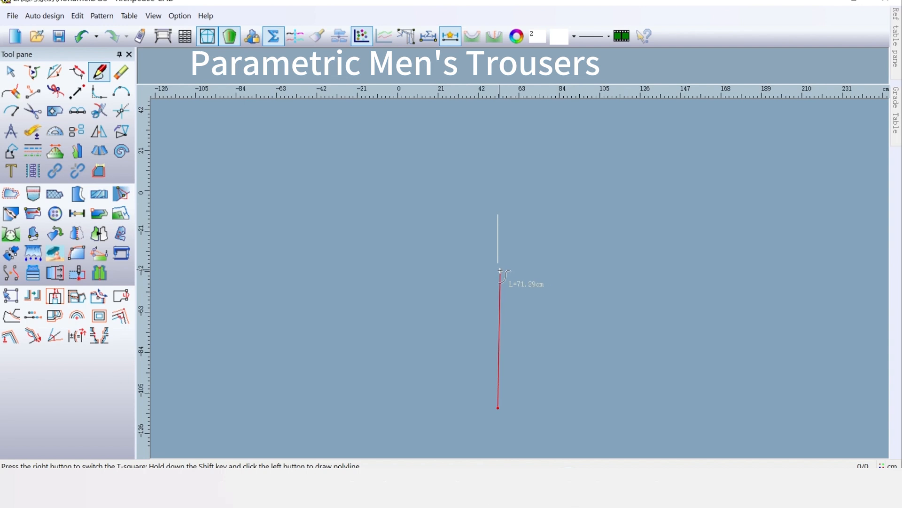
scroll(499, 271, "up", 1)
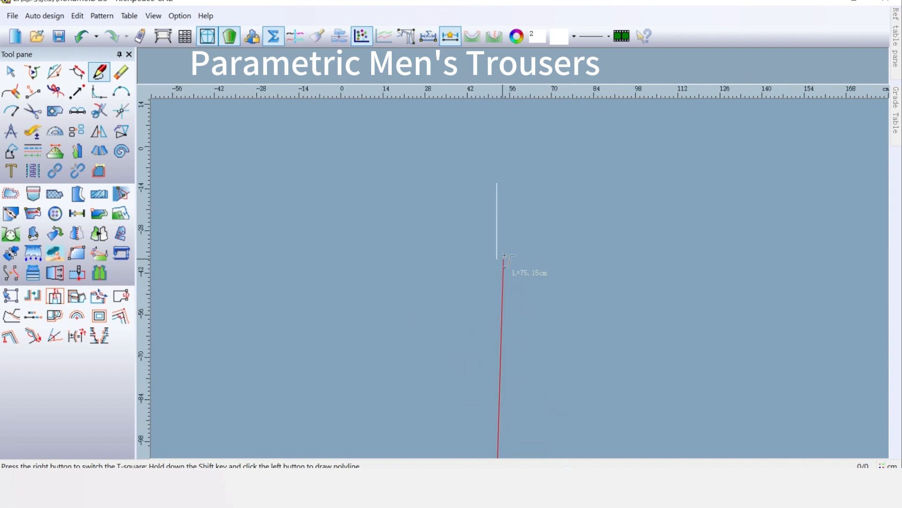
scroll(505, 255, "up", 1)
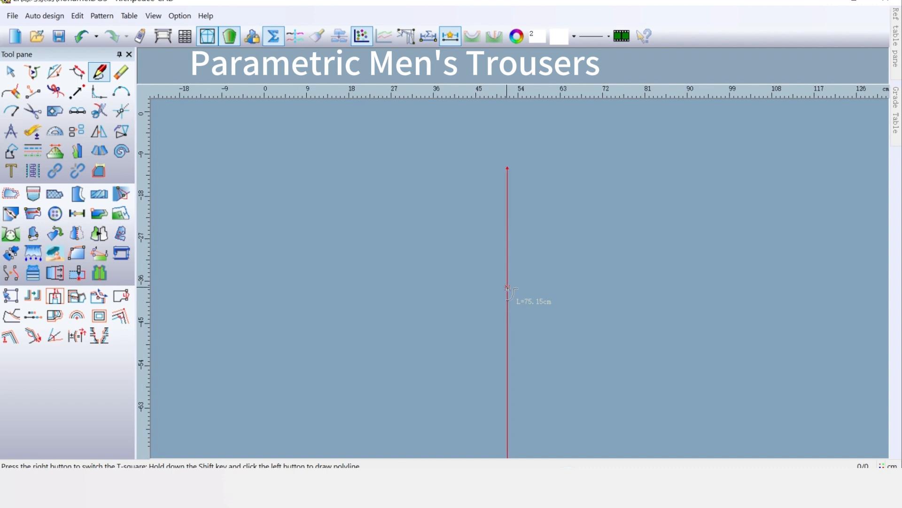
left_click(508, 288)
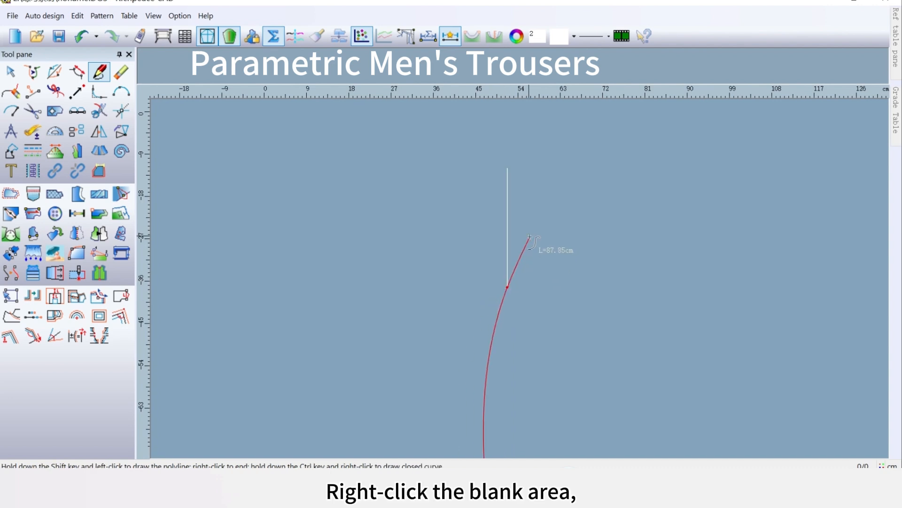
right_click(524, 235)
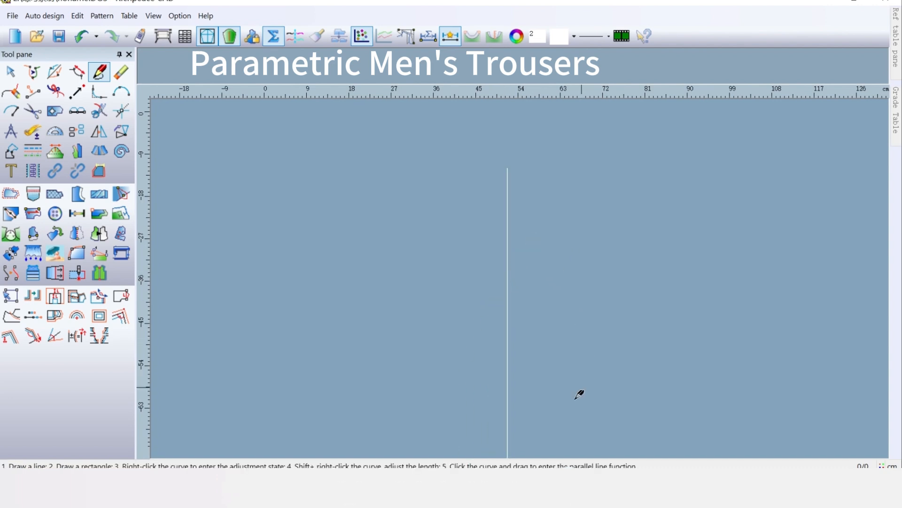
Draw a horizontal line about 49 cm long leftward from the junction of the two vertical lines
scroll(523, 270, "down", 2)
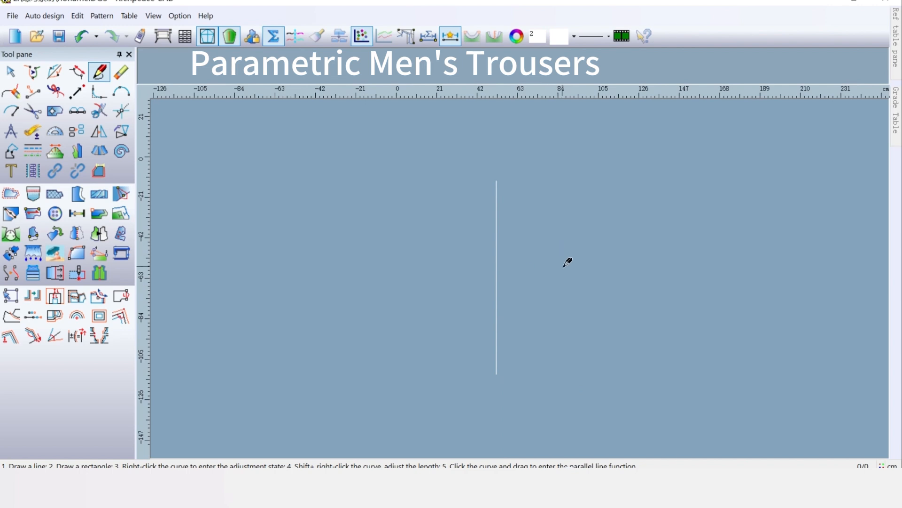
middle_click_drag(569, 258, 417, 232)
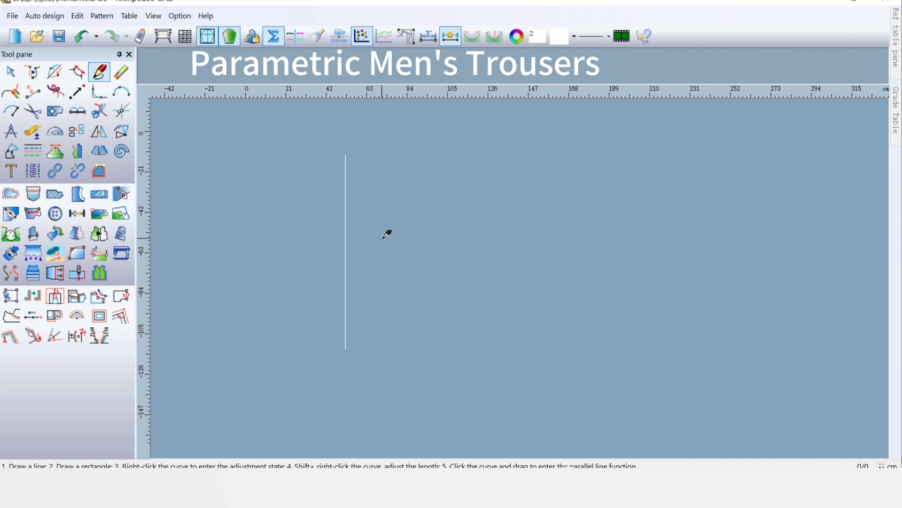
middle_click_drag(387, 234, 520, 256)
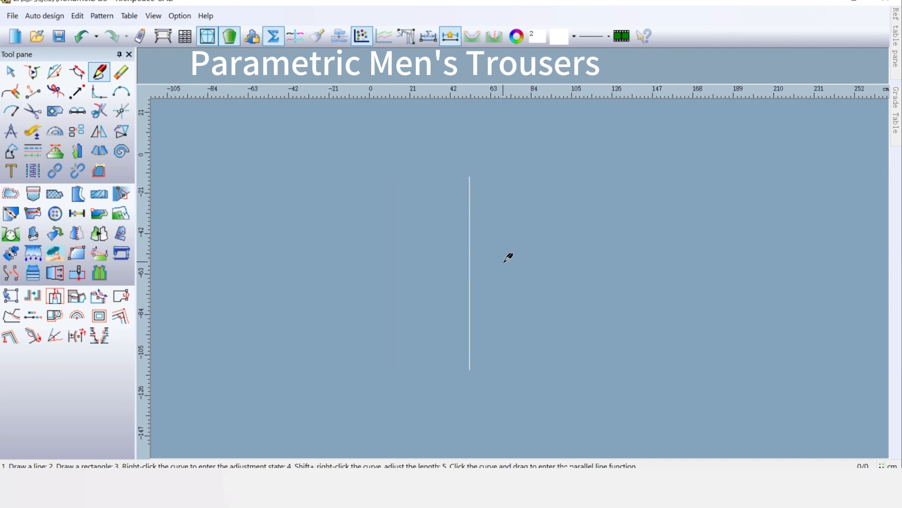
left_click(470, 225)
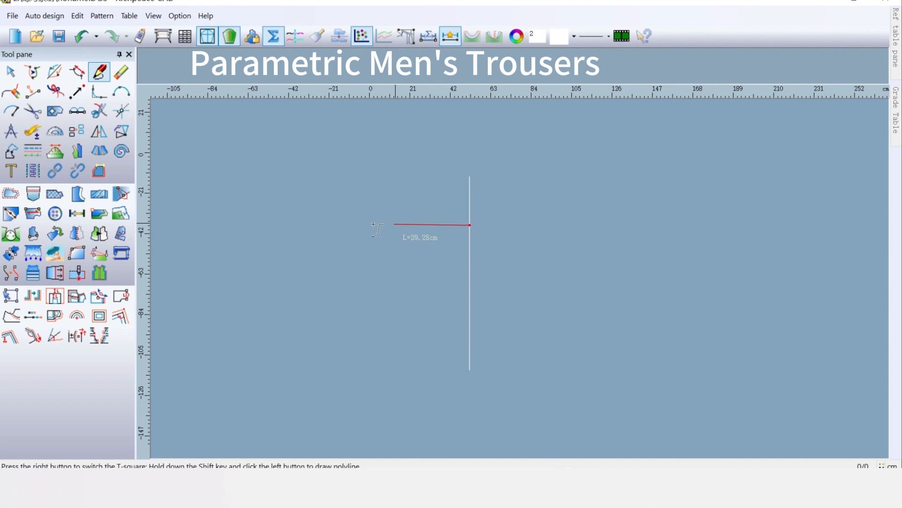
right_click(355, 225)
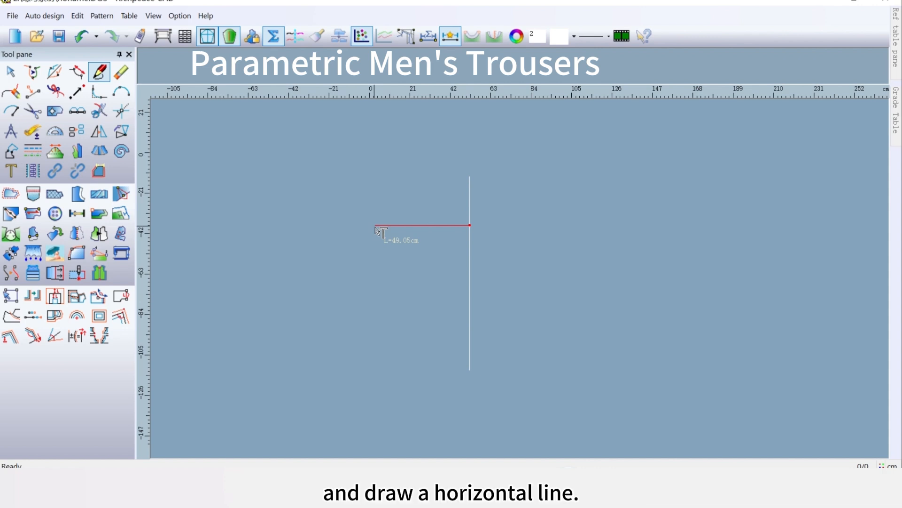
left_click(375, 227)
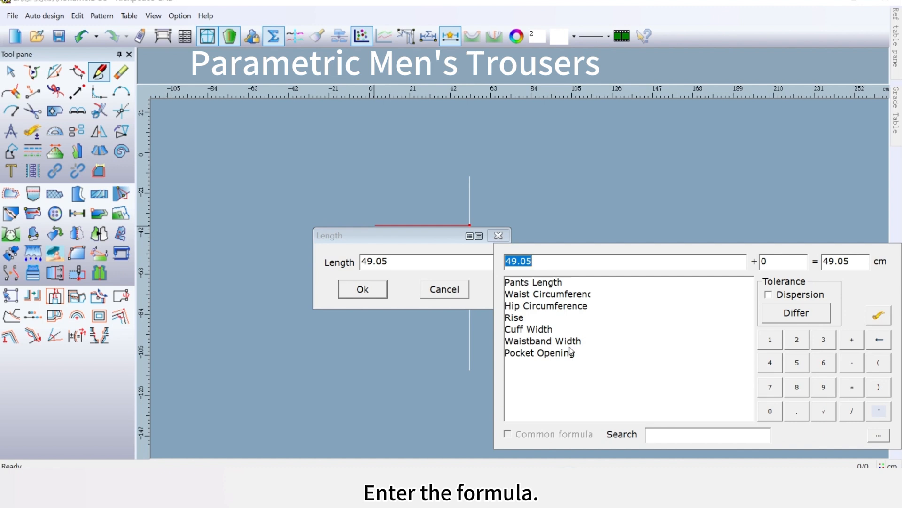
Set the horizontal line's length to the formula Hip Circumference/4-1+0.6 and confirm it
double_click(523, 307)
left_click(852, 411)
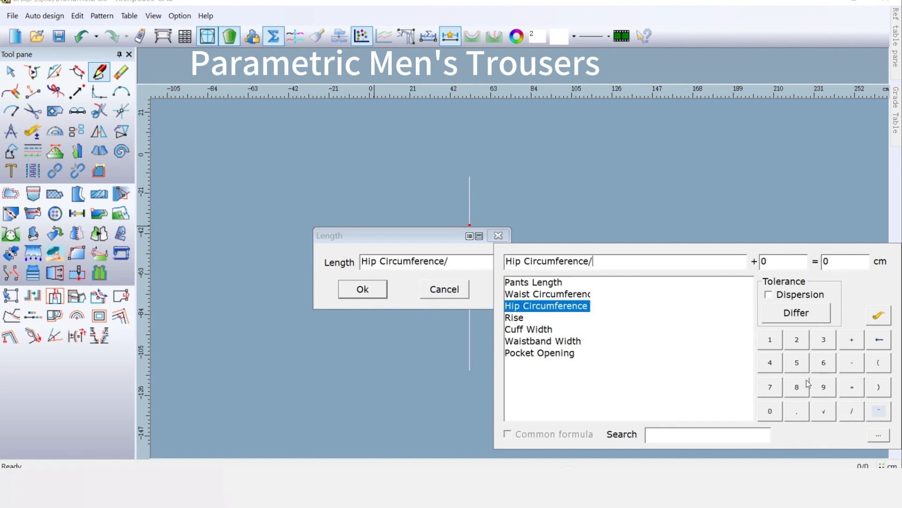
left_click(770, 364)
left_click(853, 362)
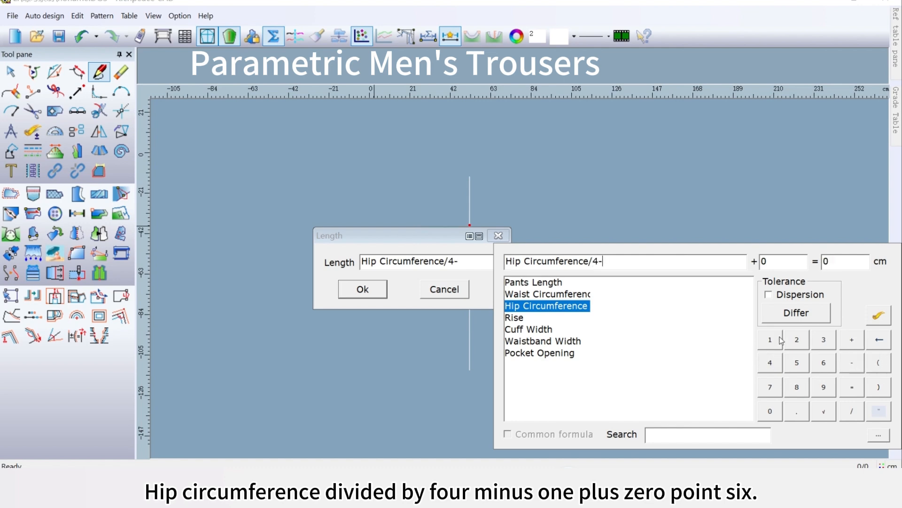
left_click(780, 340)
left_click(852, 339)
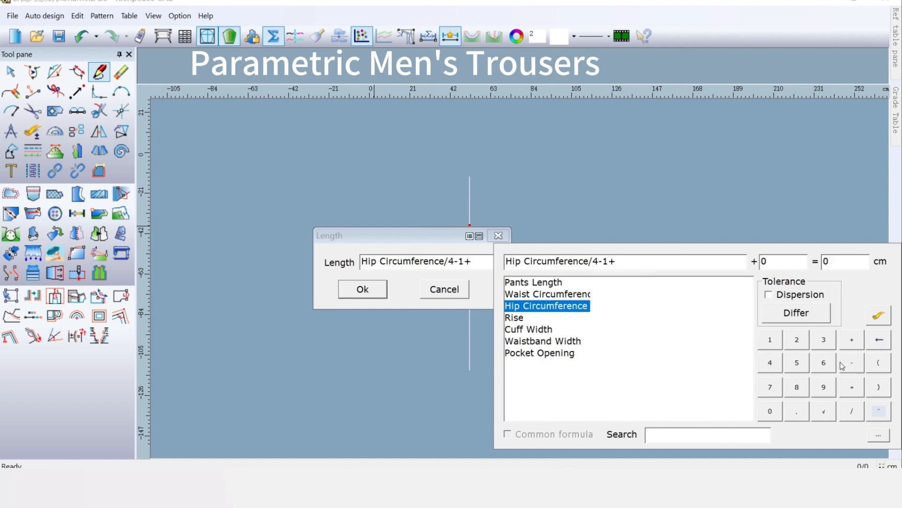
left_click(771, 411)
left_click(798, 412)
left_click(832, 363)
left_click(369, 288)
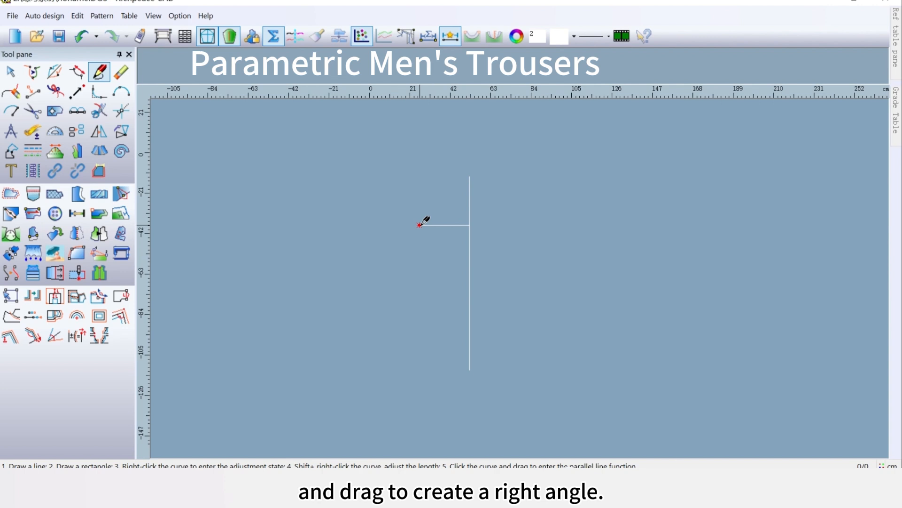
Draw a right-angle line from the horizontal line's left end to the upper vertical line's top end, closing the rectangle
mouse_move(419, 224)
left_mouse_down()
mouse_move(398, 163)
mouse_move(359, 137)
mouse_move(421, 137)
mouse_move(214, 160)
mouse_move(412, 171)
left_mouse_up()
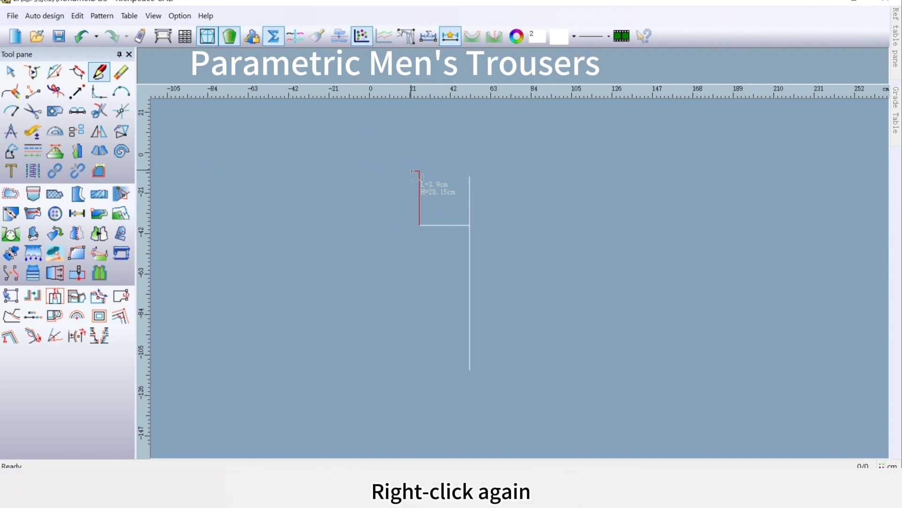
scroll(464, 170, "up", 2)
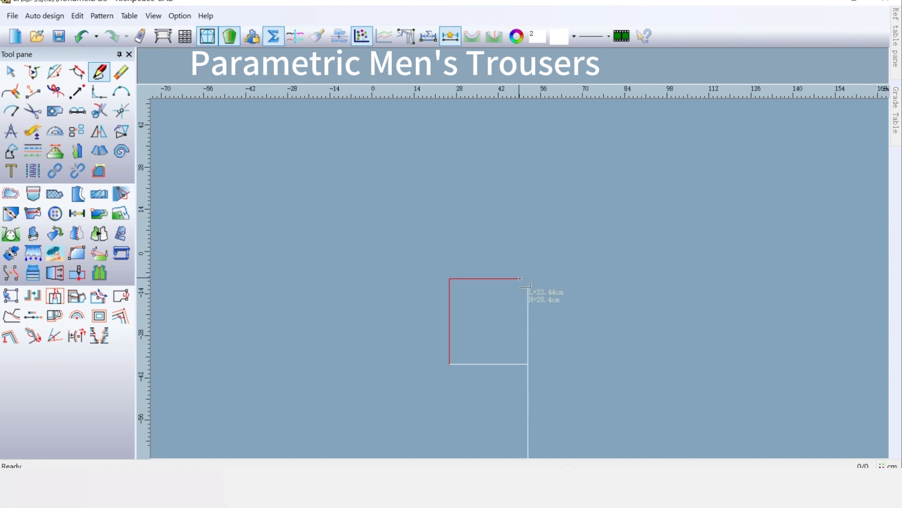
scroll(520, 279, "up", 2)
scroll(518, 278, "down", 3)
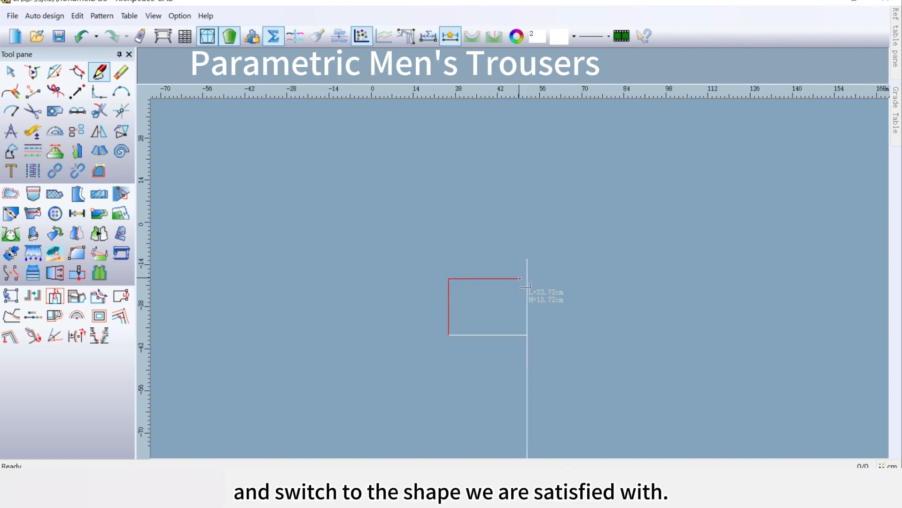
scroll(518, 277, "up", 4)
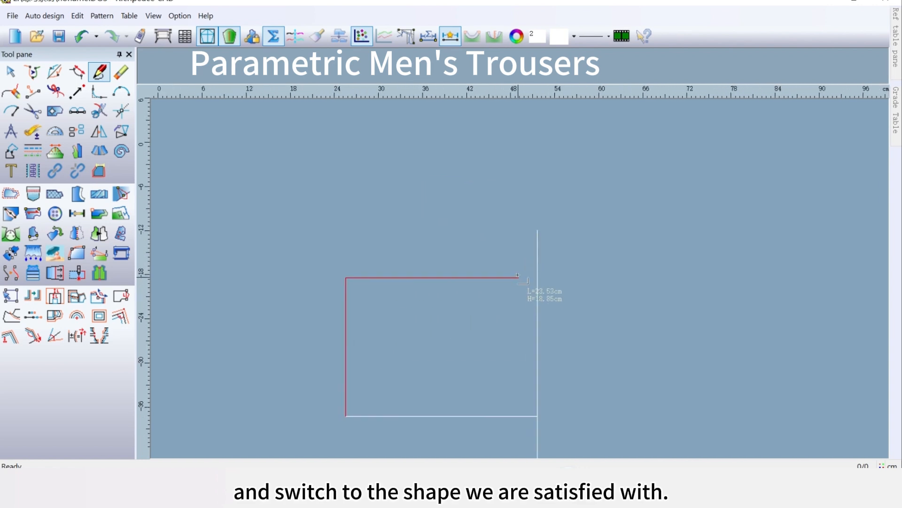
left_click(537, 229)
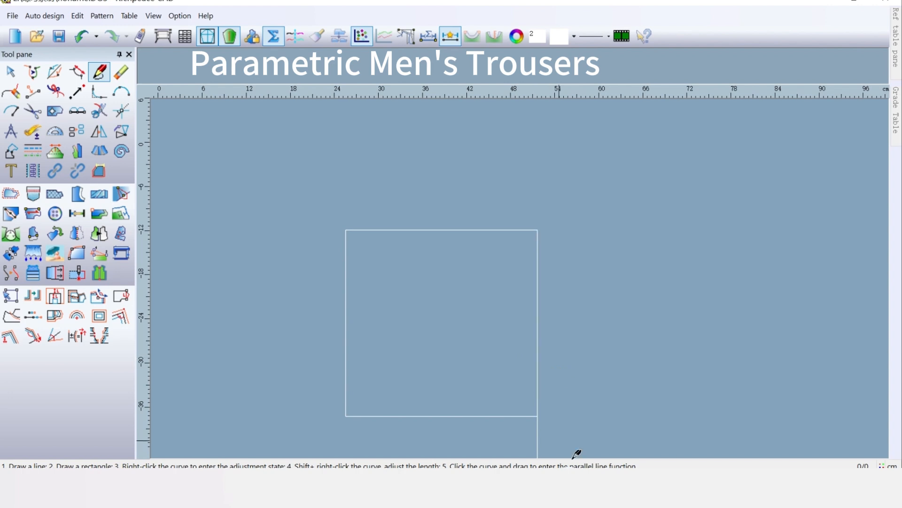
Draw the crotch line as a horizontal line about 11 cm long leftward from the rectangle's lower-left corner
middle_click_drag(513, 402, 525, 274)
scroll(488, 214, "up", 2)
scroll(513, 246, "up", 1)
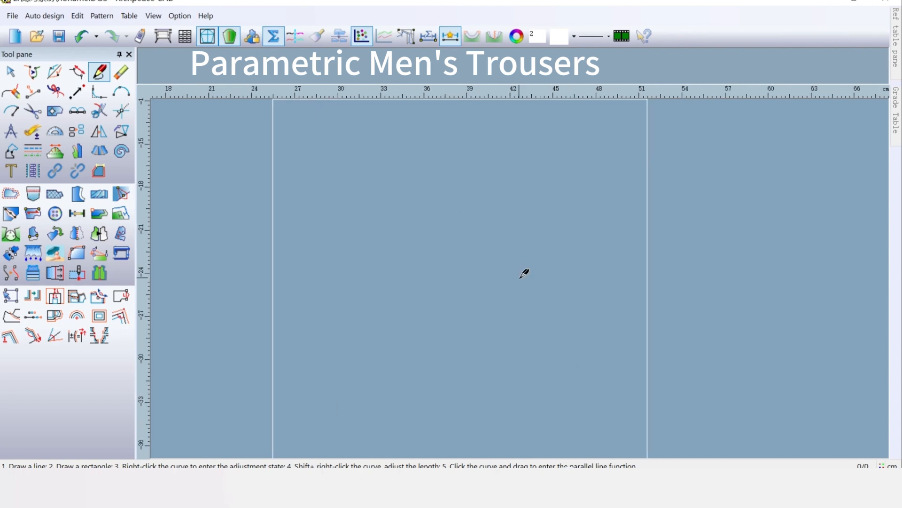
scroll(521, 279, "down", 4)
scroll(468, 350, "down", 1)
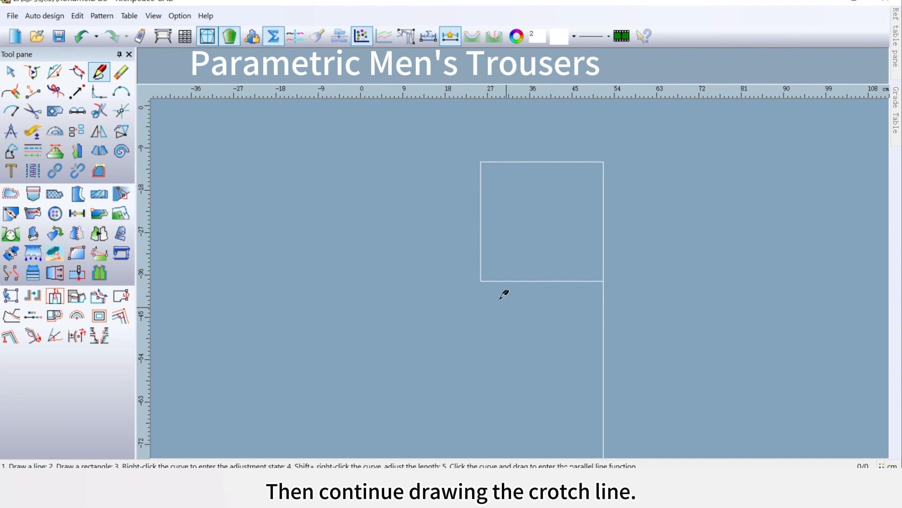
scroll(504, 294, "up", 1)
middle_click_drag(546, 216, 521, 272)
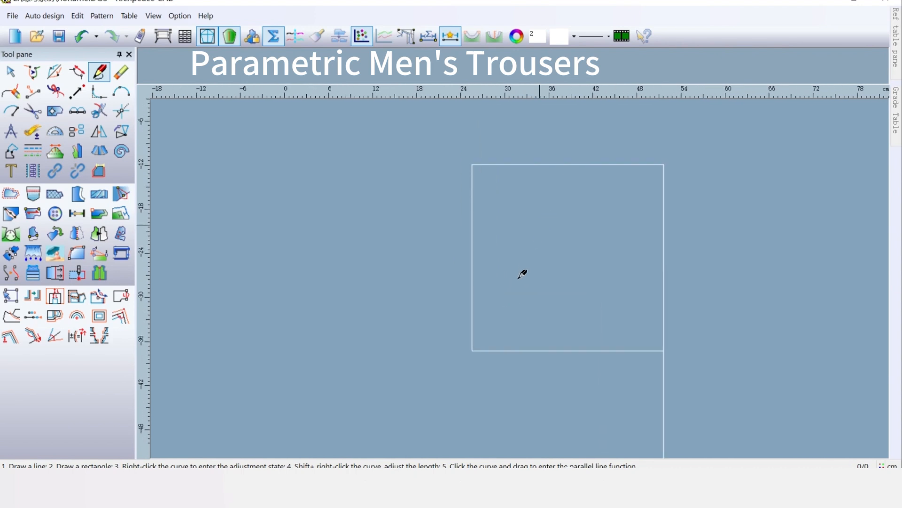
left_click(471, 351)
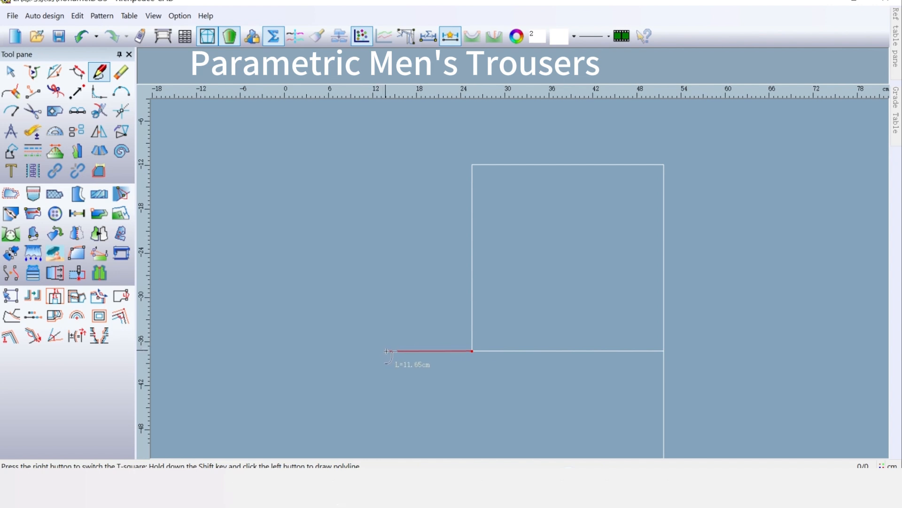
right_click(386, 350)
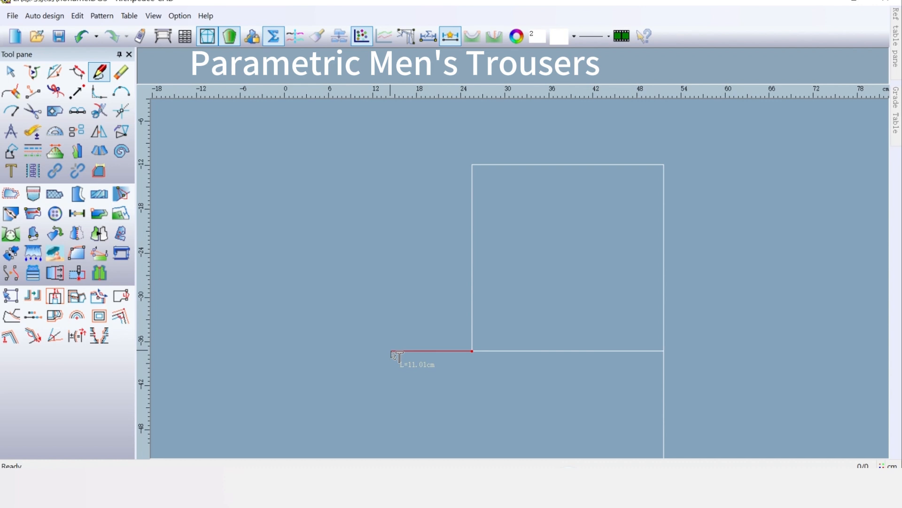
left_click(391, 351)
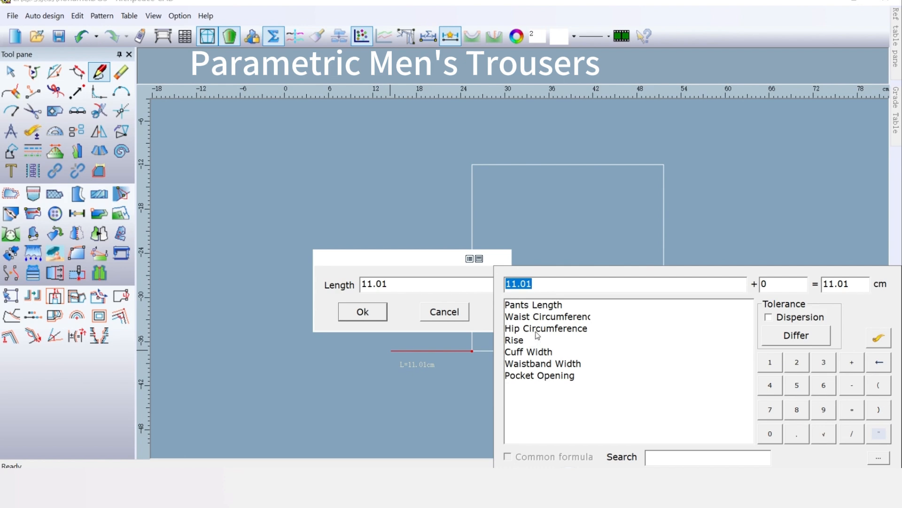
Set the crotch line extension's length to the formula Hip Circumference/20-1 and confirm it
double_click(574, 333)
left_click(852, 433)
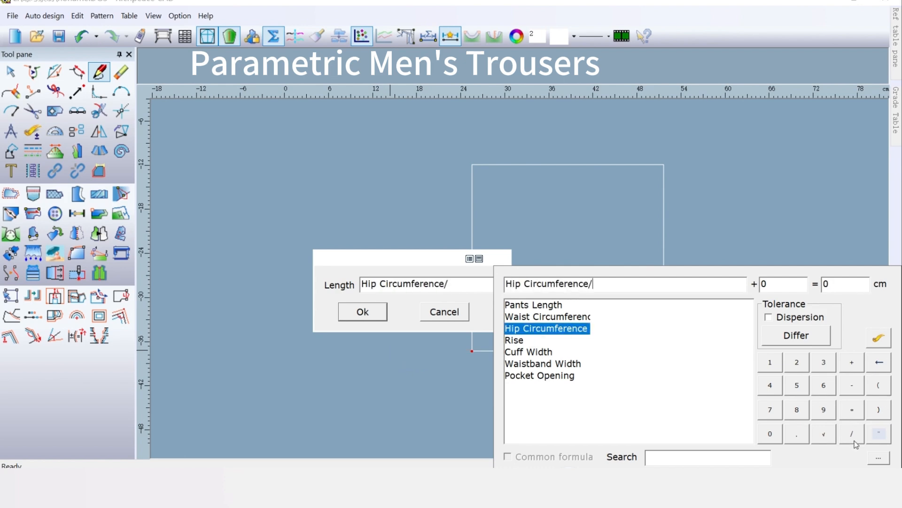
left_click(796, 361)
left_click(770, 434)
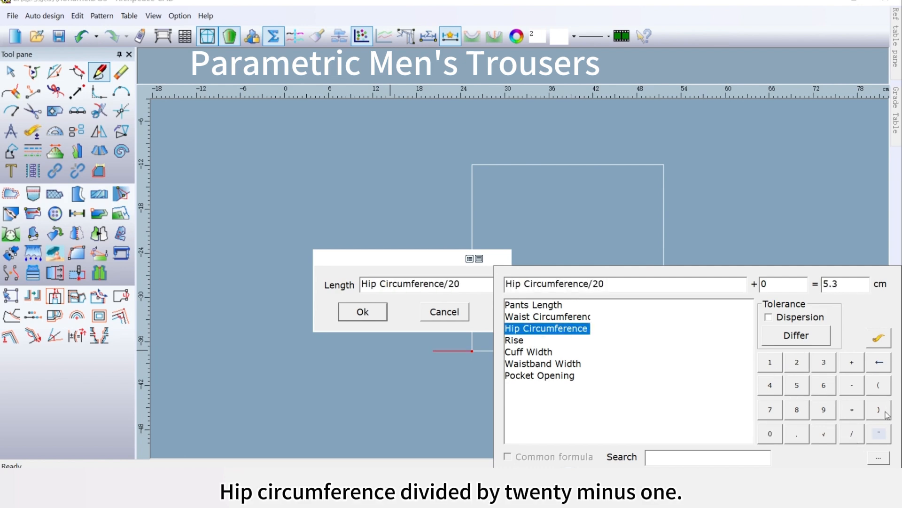
left_click(850, 391)
left_click(770, 368)
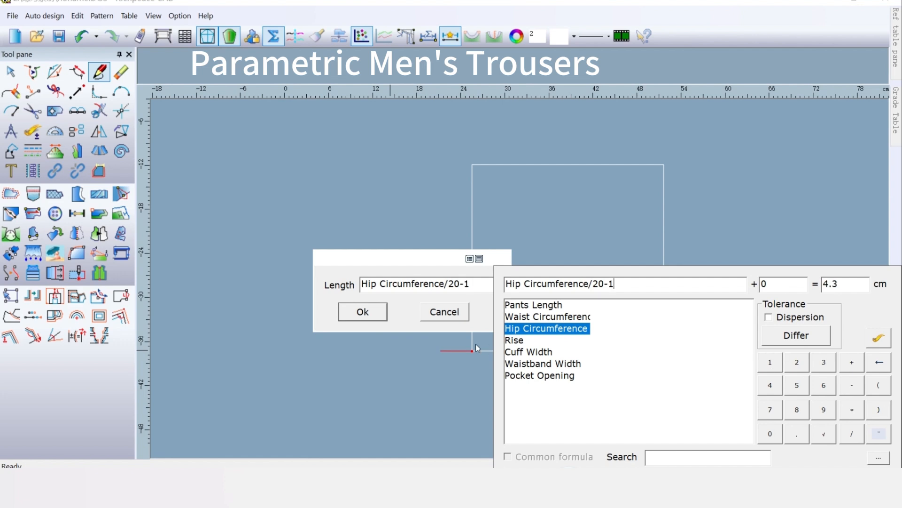
left_click(381, 313)
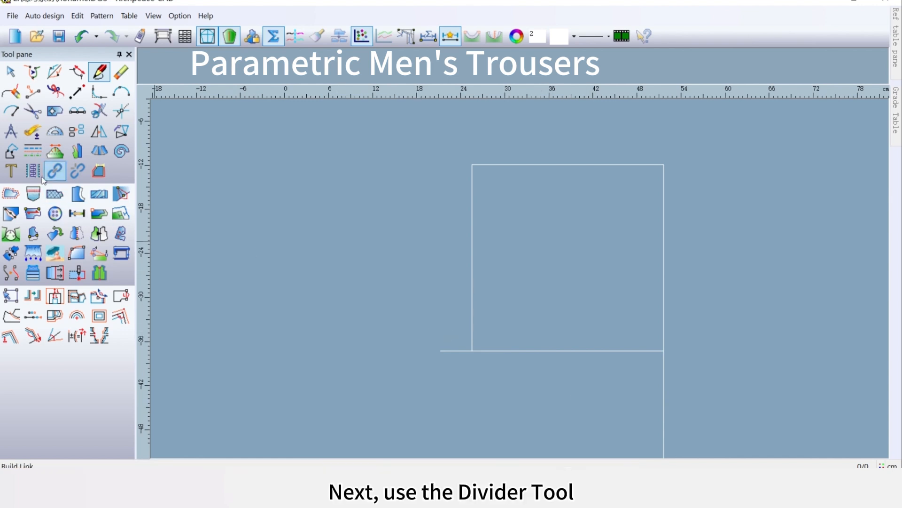
Divide the rectangle's right vertical side into 3 equal parts with the Divider tool and return to the Intelligent pen
left_click(78, 113)
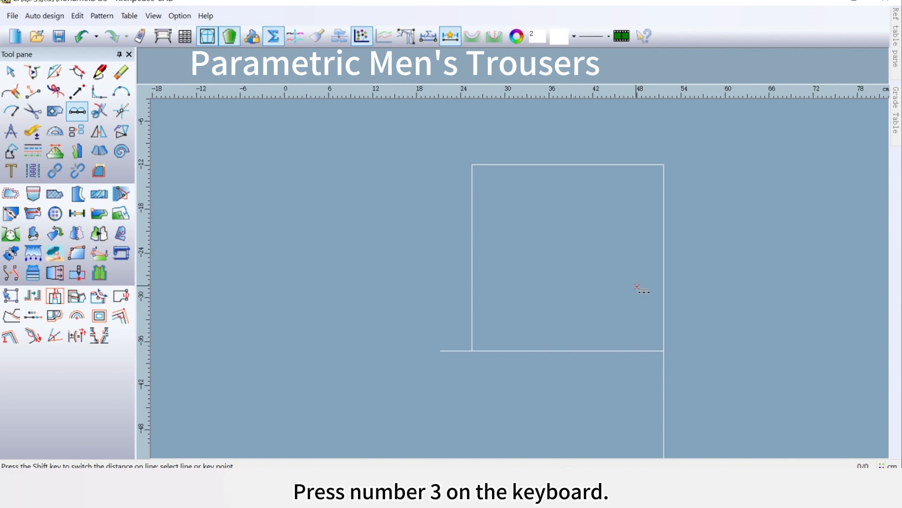
left_click(668, 248)
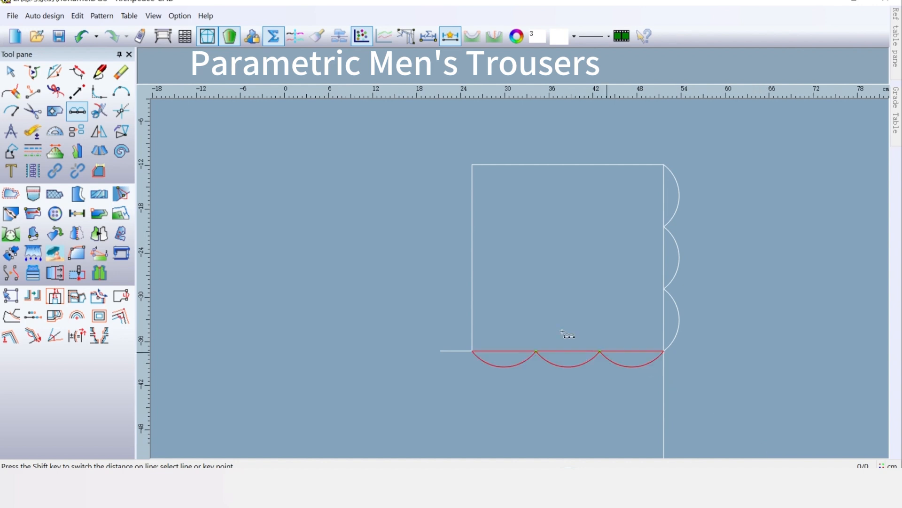
right_click(340, 258)
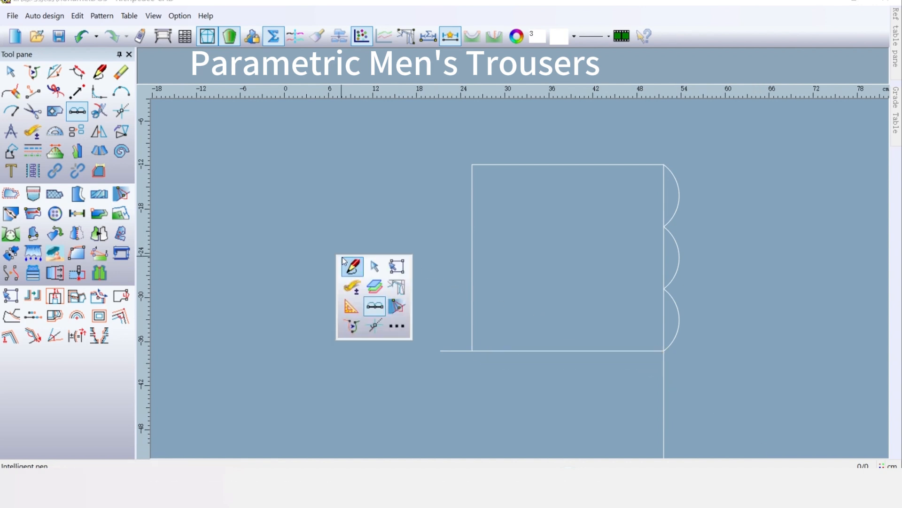
left_click(352, 266)
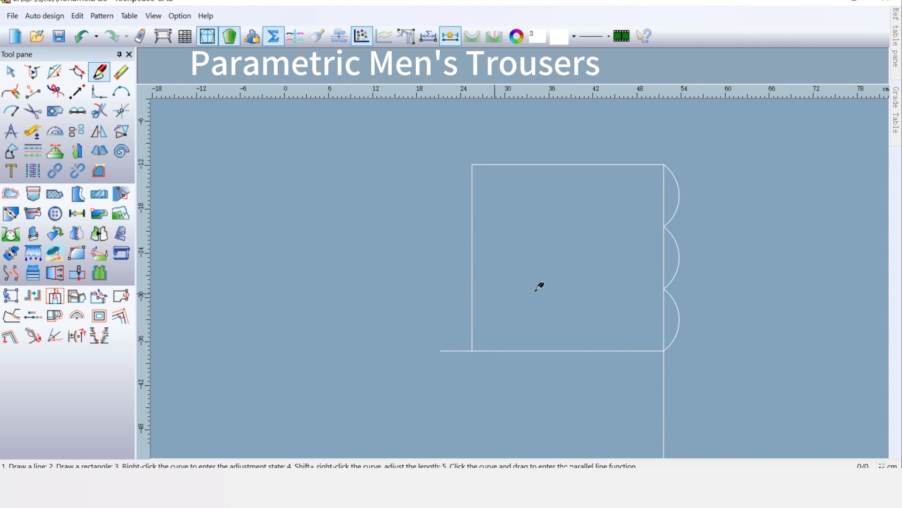
Draw the hip line horizontally from the lower third-division point on the rectangle's right side to its left side
left_click(663, 287)
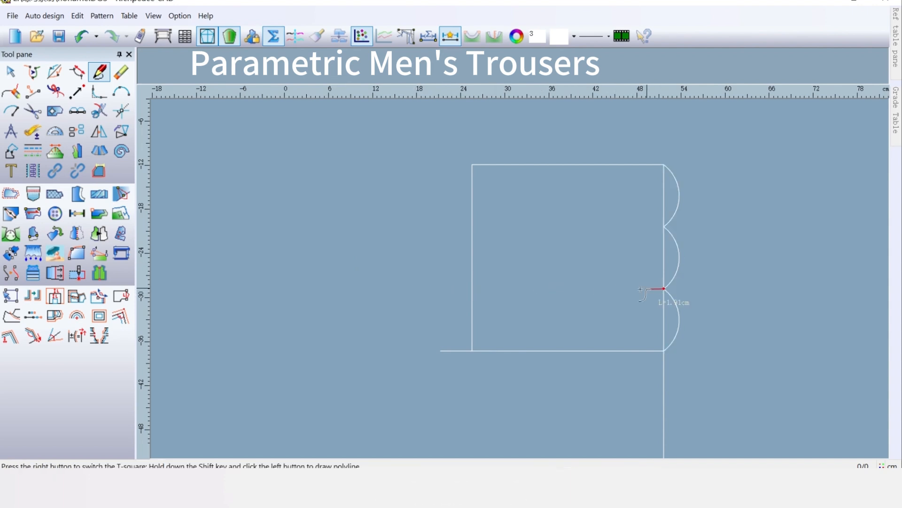
right_click(473, 292)
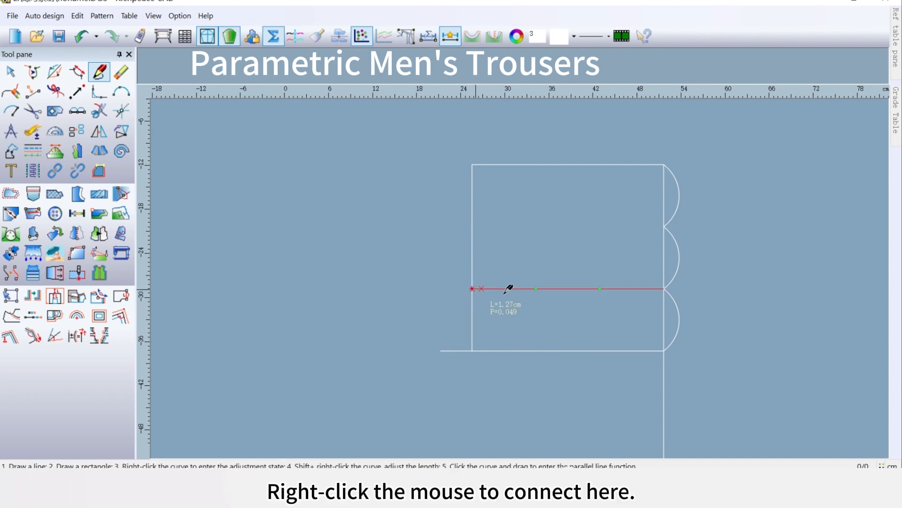
scroll(429, 258, "down", 5)
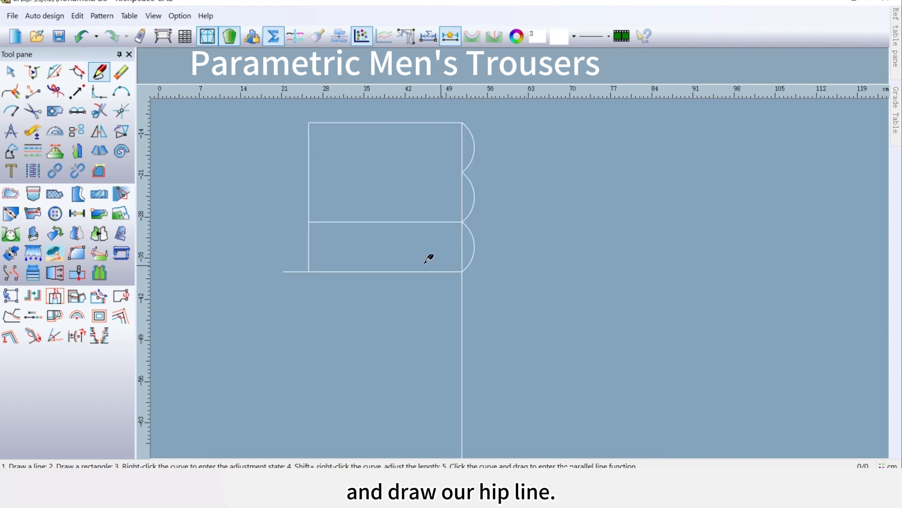
scroll(520, 281, "down", 1)
scroll(520, 281, "up", 1)
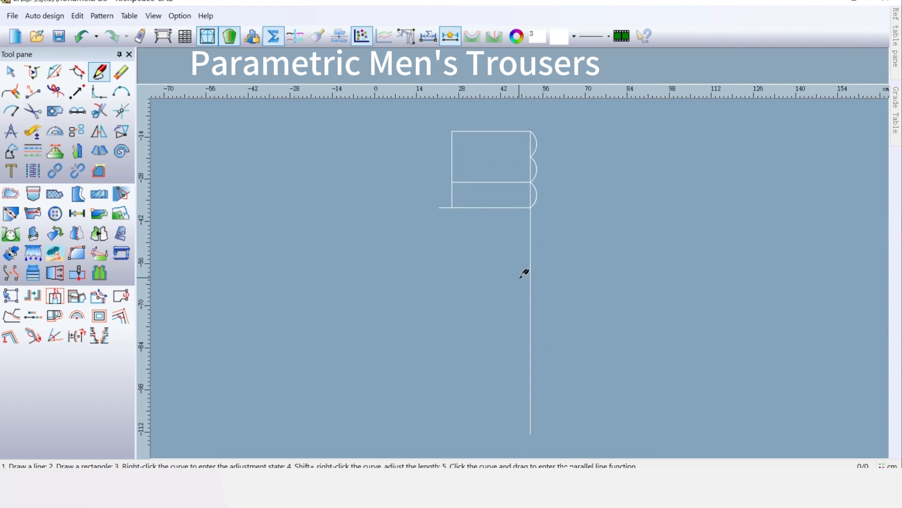
scroll(520, 281, "down", 1)
Place a point on the crotch line 0.7 cm from the rectangle's lower-right corner
key("d")
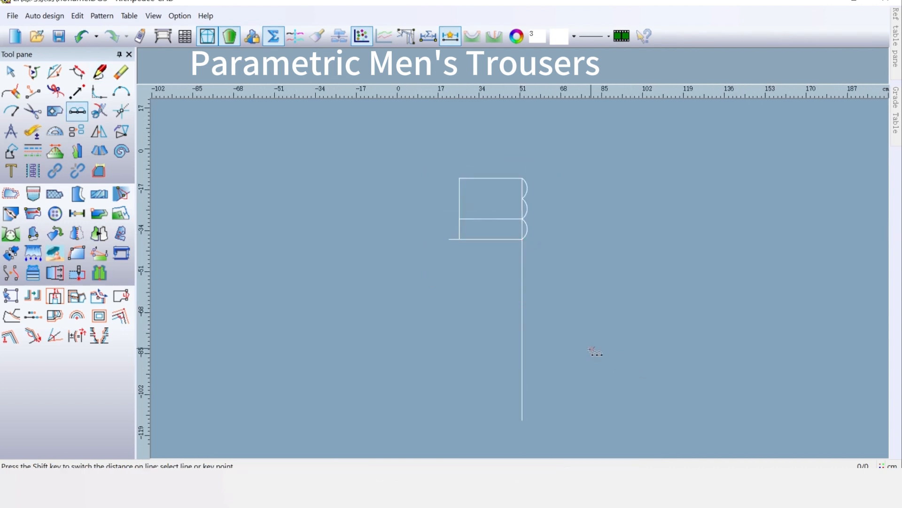
left_click(33, 92)
scroll(544, 281, "up", 4)
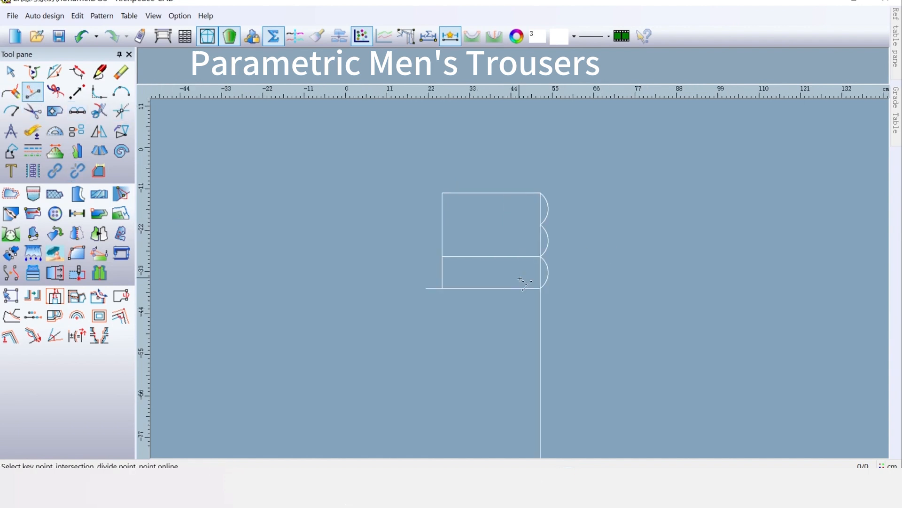
scroll(544, 281, "up", 1)
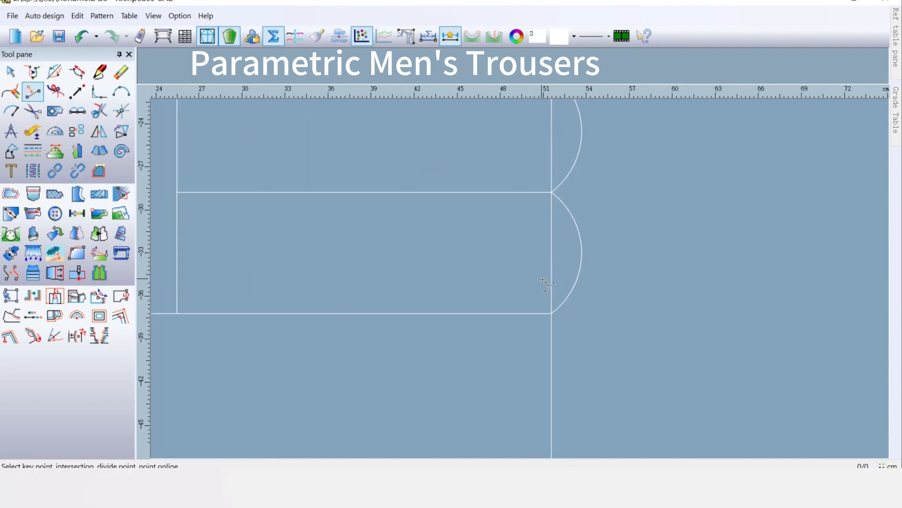
left_click(551, 314)
left_click(518, 323)
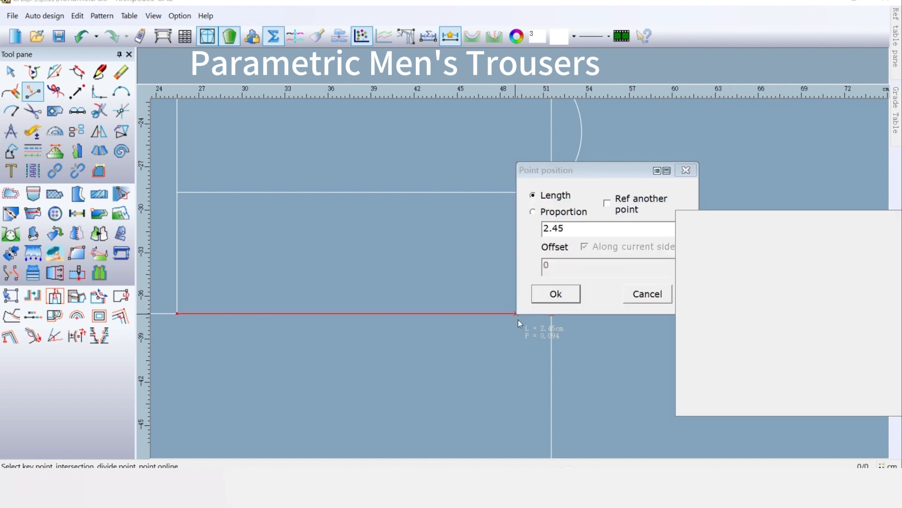
left_click(771, 378)
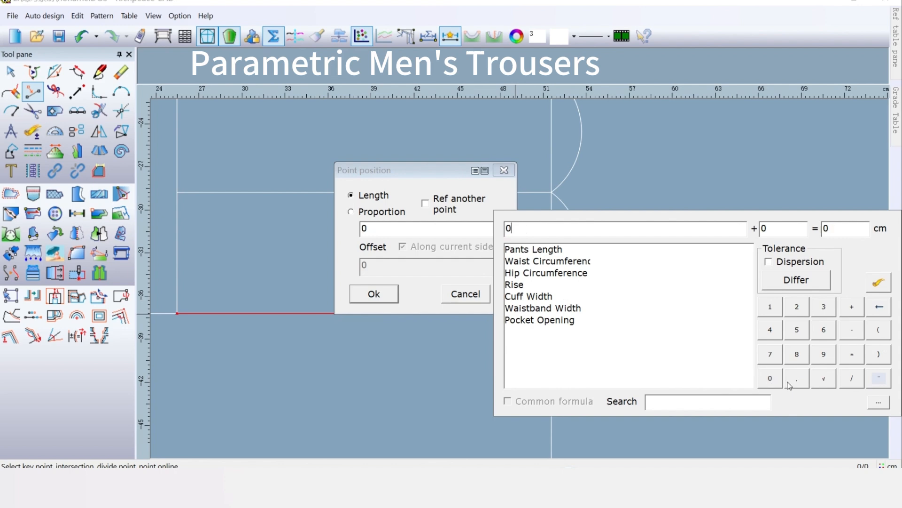
left_click(797, 379)
type("7")
left_click(375, 294)
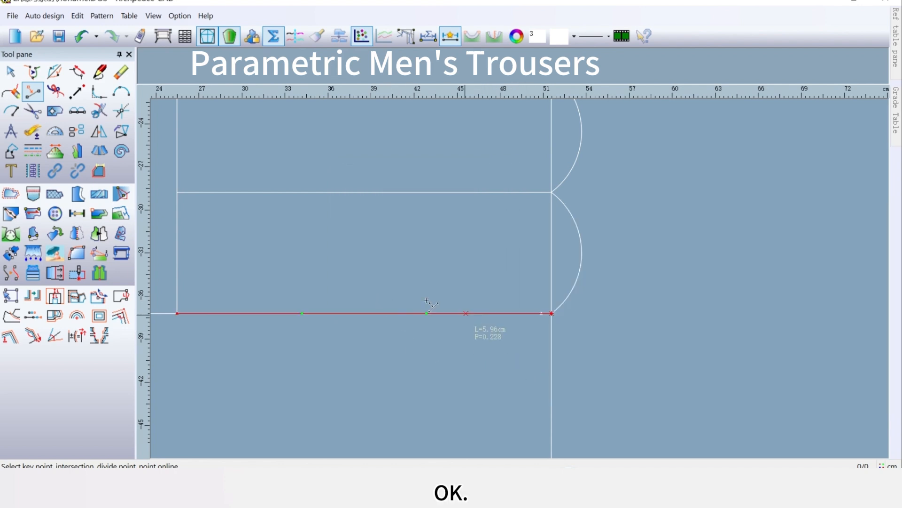
Divide the crotch line into 2 equal parts from the 0.7 cm point to its left end with the Divider tool
scroll(379, 311, "down", 1)
scroll(519, 278, "down", 1)
scroll(533, 305, "up", 1)
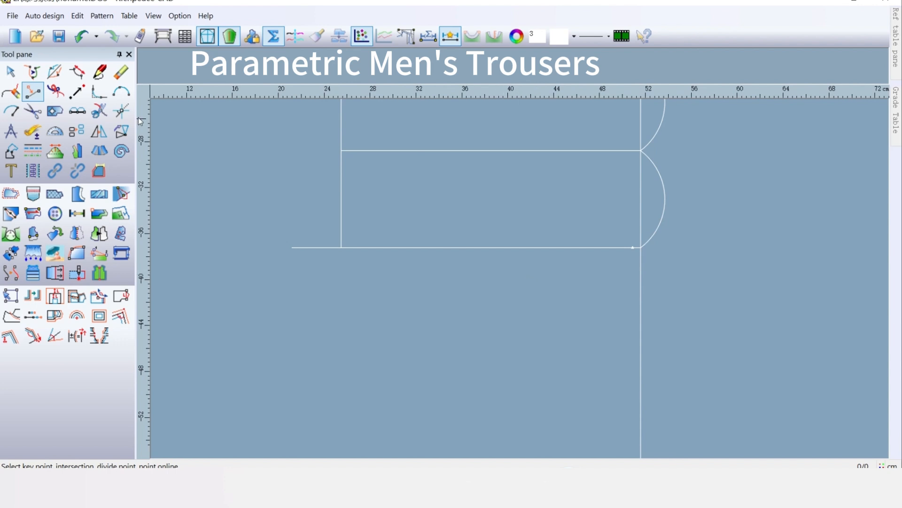
left_click(77, 111)
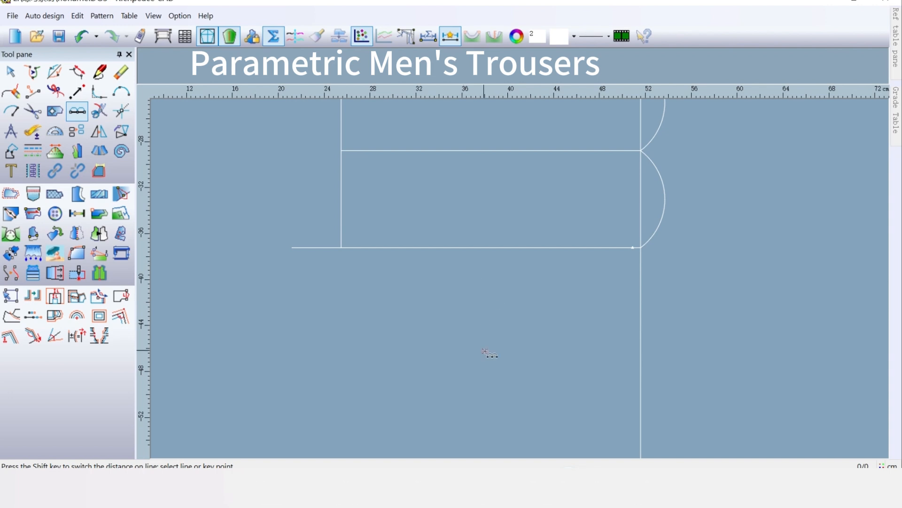
left_click_drag(633, 248, 292, 248)
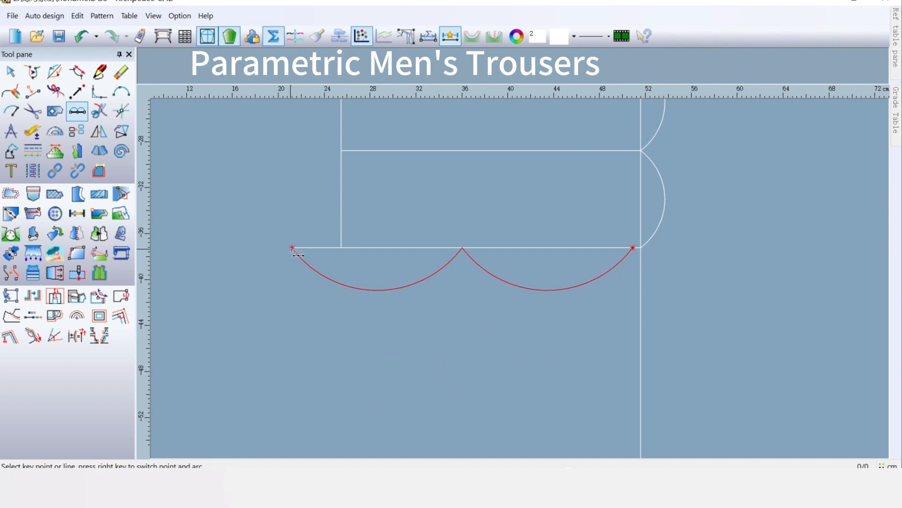
left_click(292, 249)
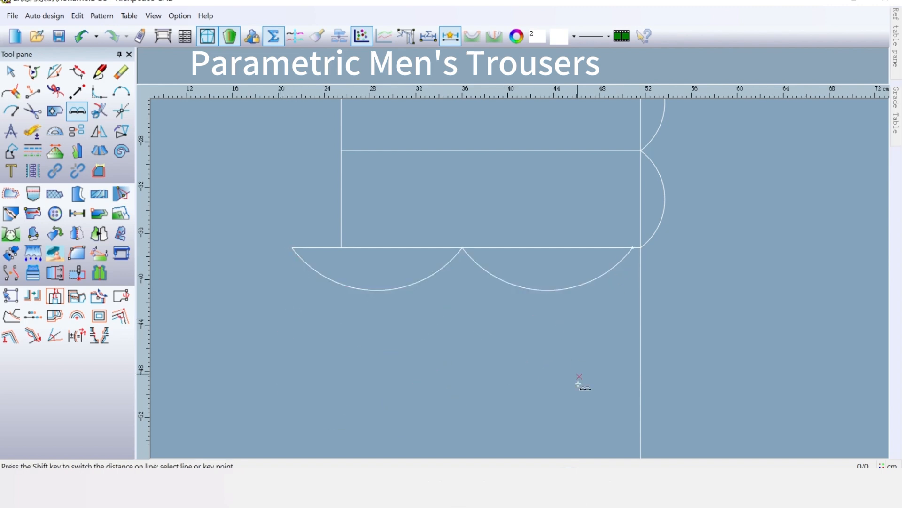
Divide the long right vertical line into 2 equal parts between the hip line and its bottom end
scroll(520, 282, "down", 5)
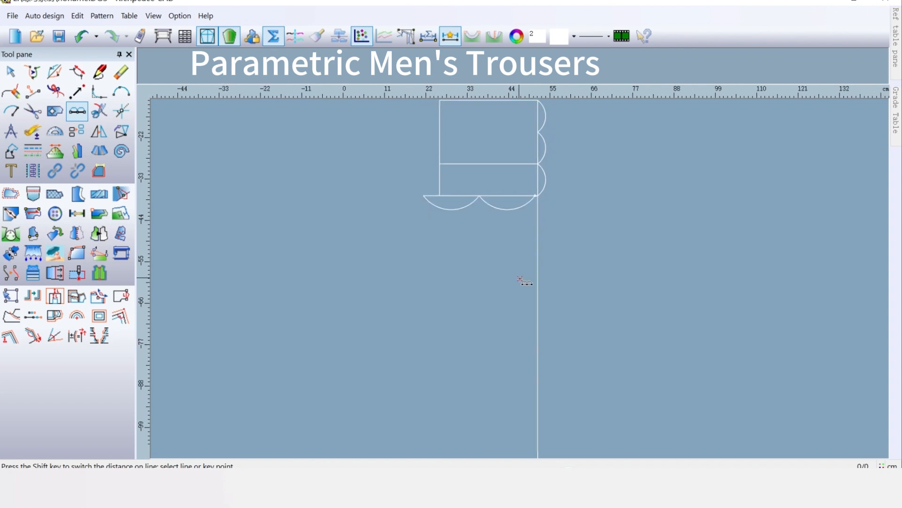
scroll(523, 281, "down", 1)
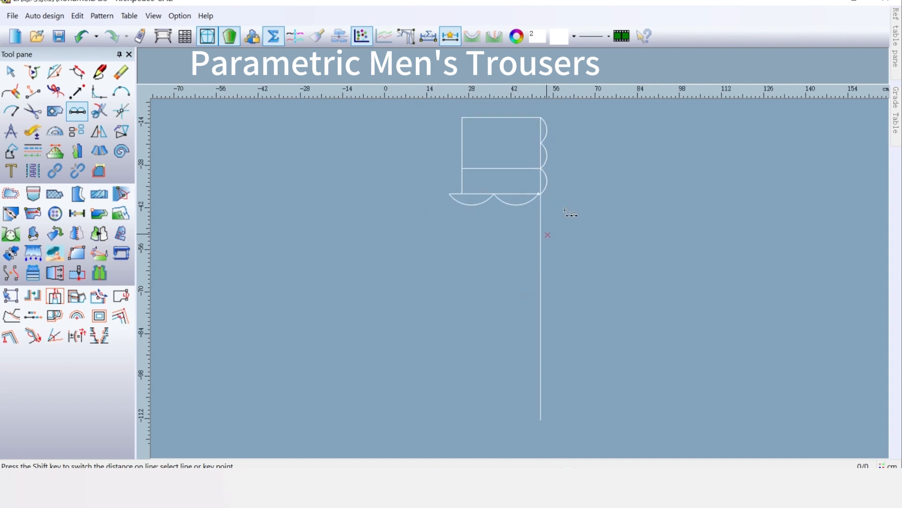
left_click(541, 168)
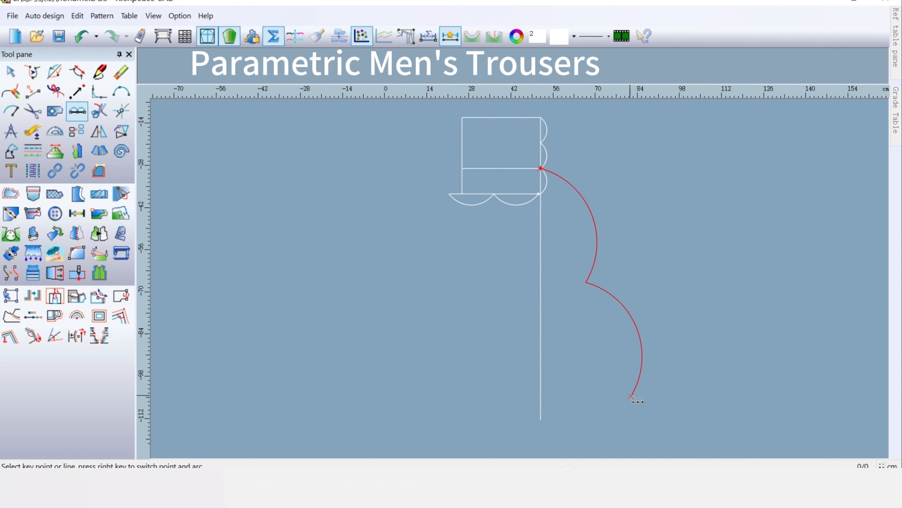
left_click(541, 420)
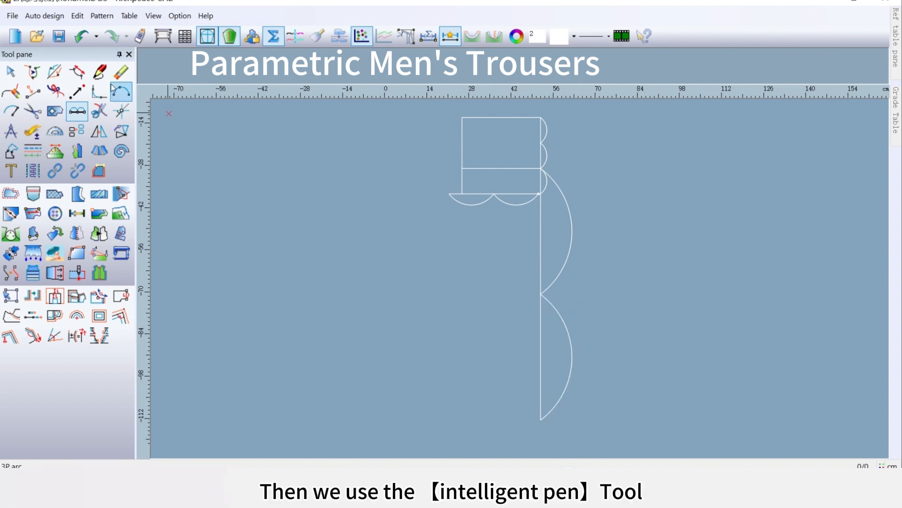
Draw the knee line about 28.9 cm horizontally leftward with the Intelligent pen, starting 5 cm above the hip-to-hem midpoint on the right vertical line
left_click(99, 72)
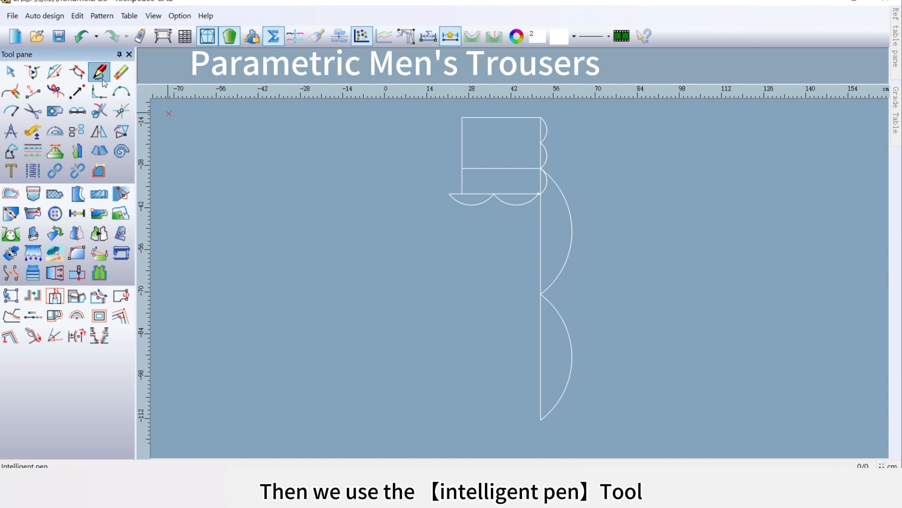
left_click(540, 293)
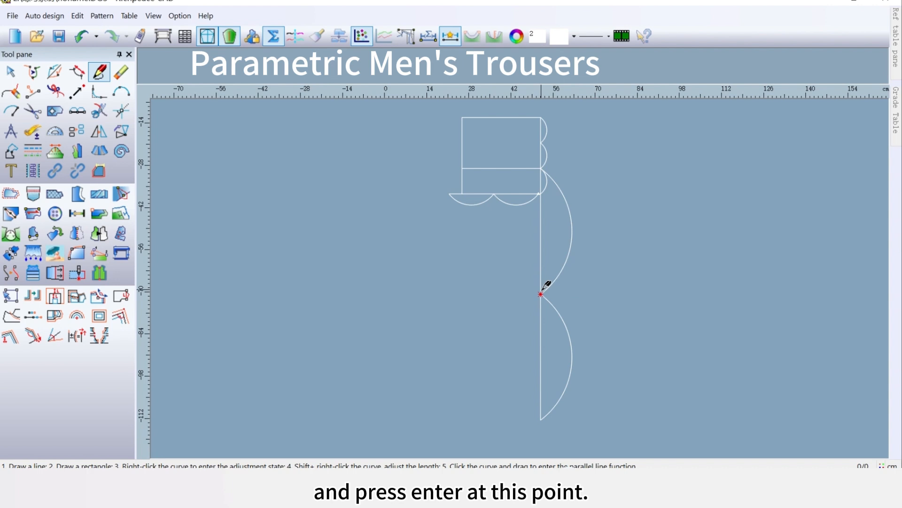
key("Return")
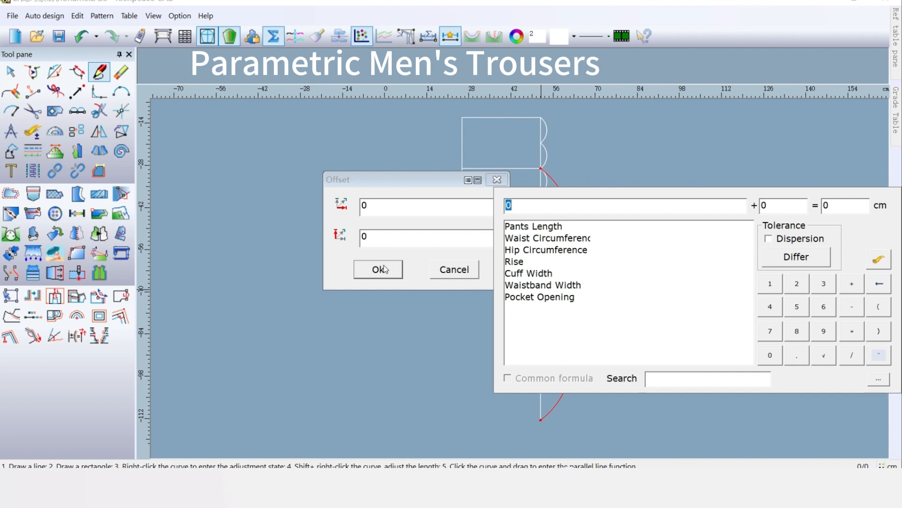
left_click(377, 242)
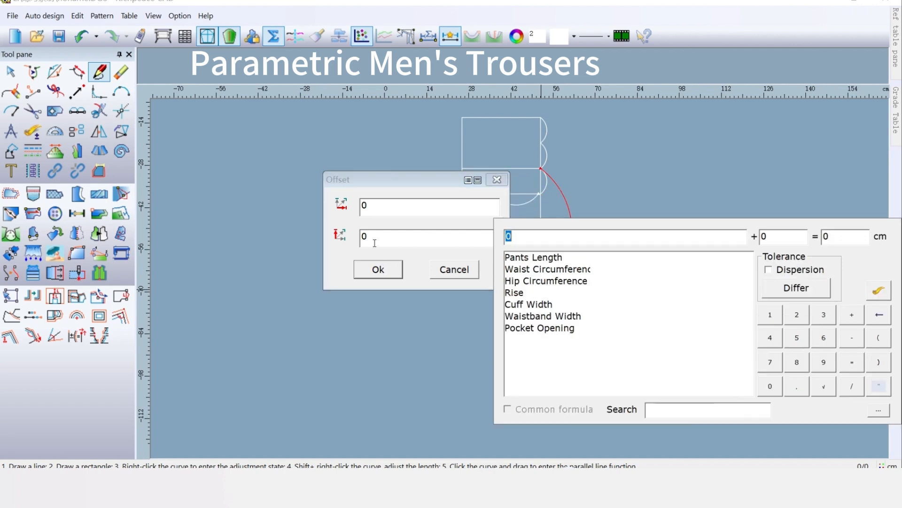
left_click(797, 340)
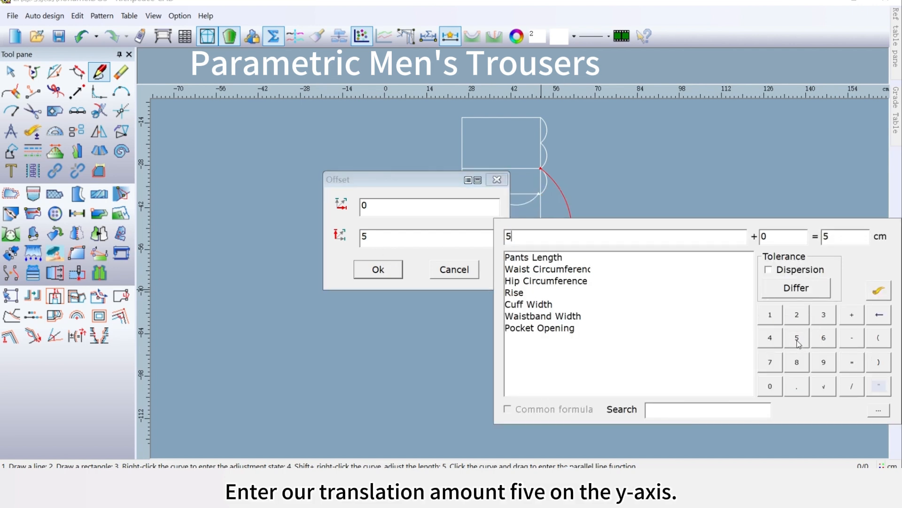
left_click(378, 269)
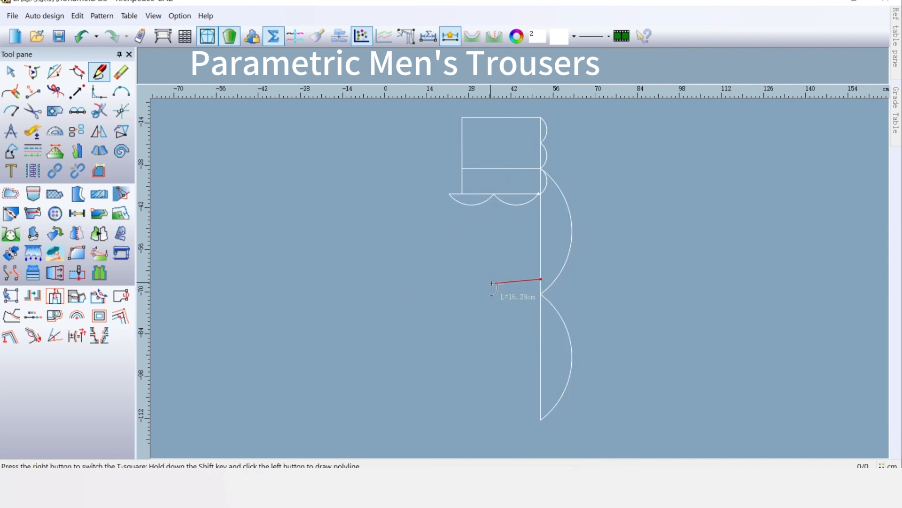
right_click(454, 280)
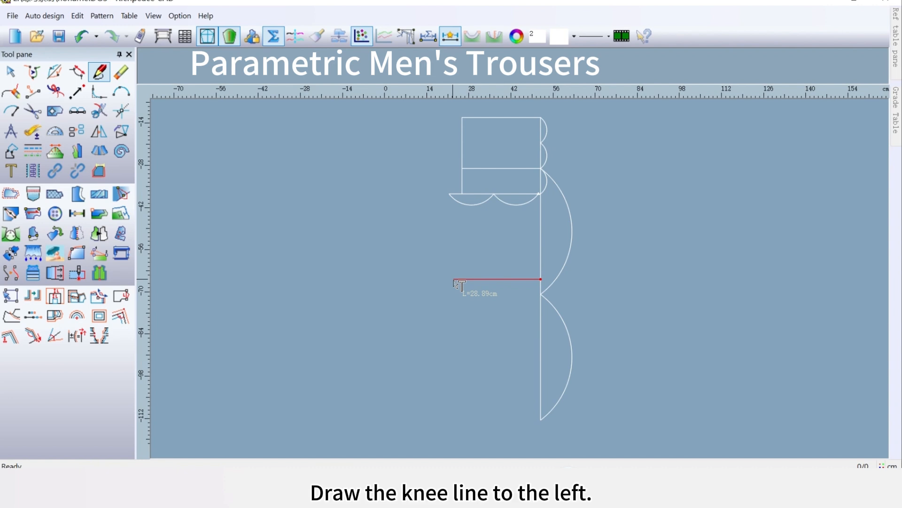
left_click(454, 282)
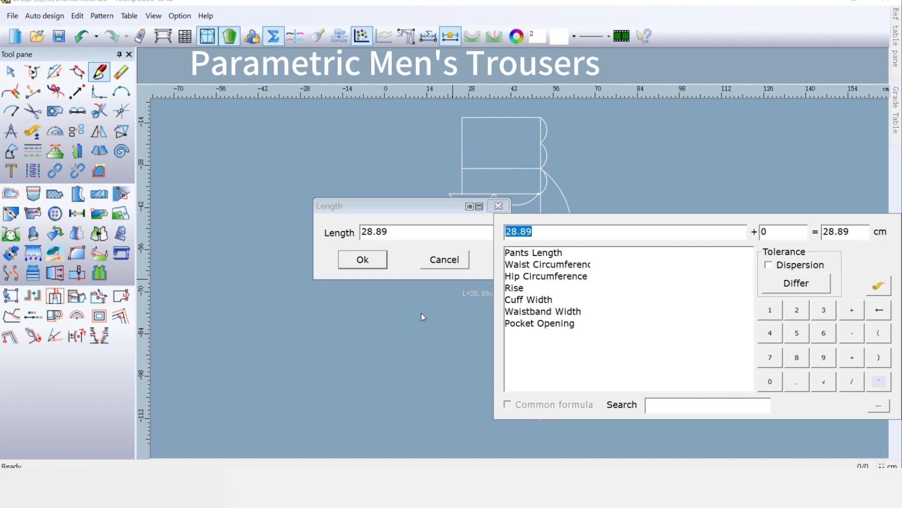
left_click(498, 205)
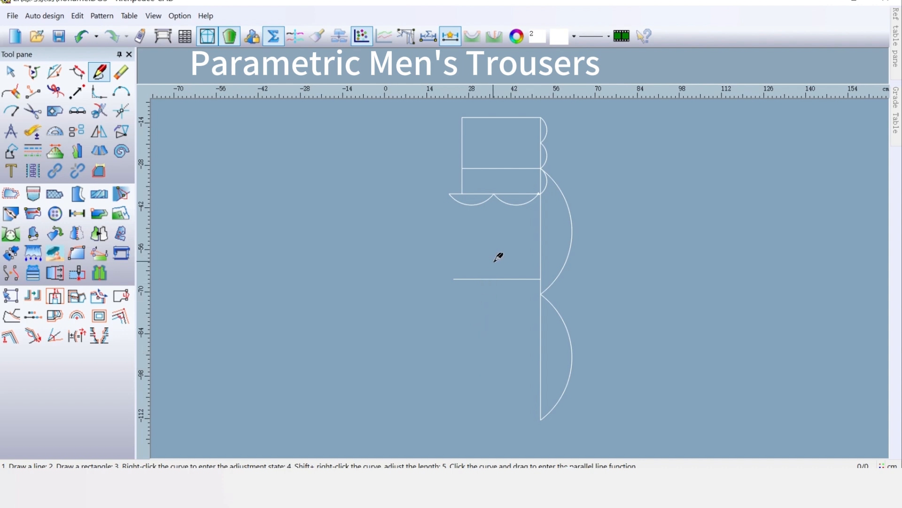
Draw a vertical auxiliary line about 74.6 cm long downward from the crotch line's division midpoint
left_click(494, 193)
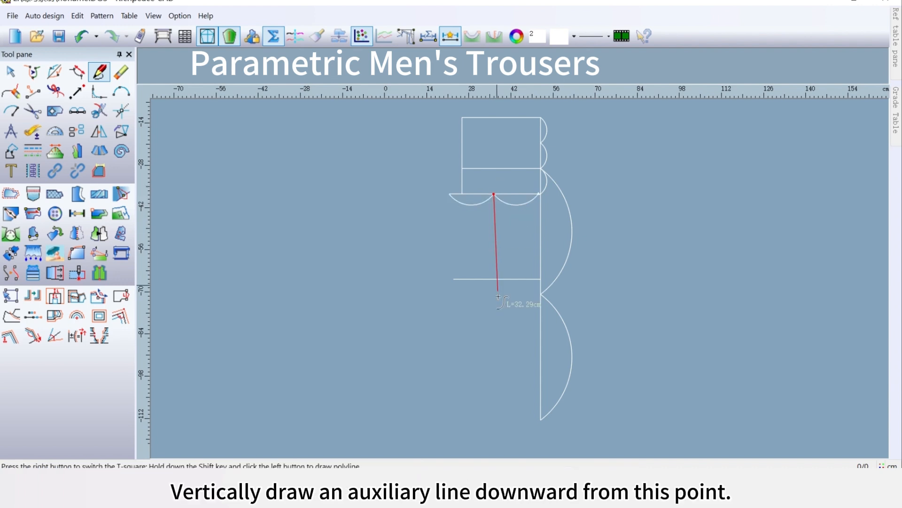
right_click(495, 407)
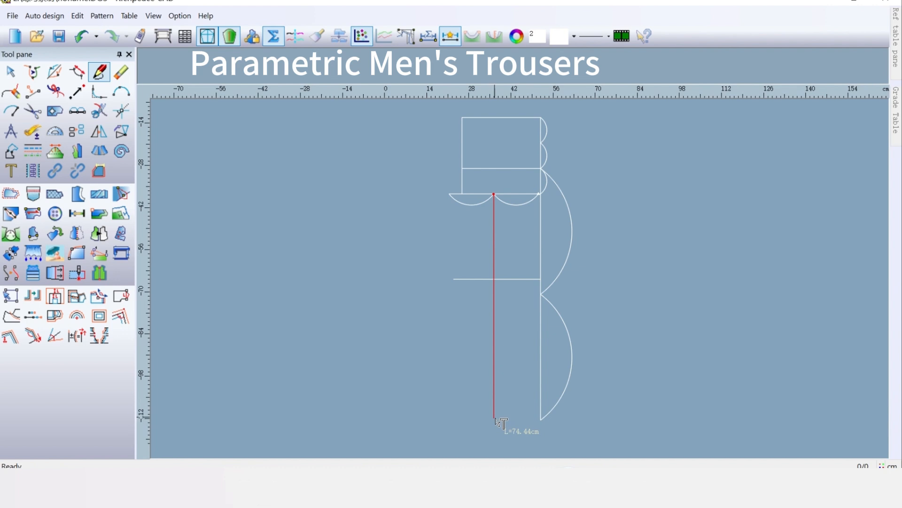
left_click(496, 420)
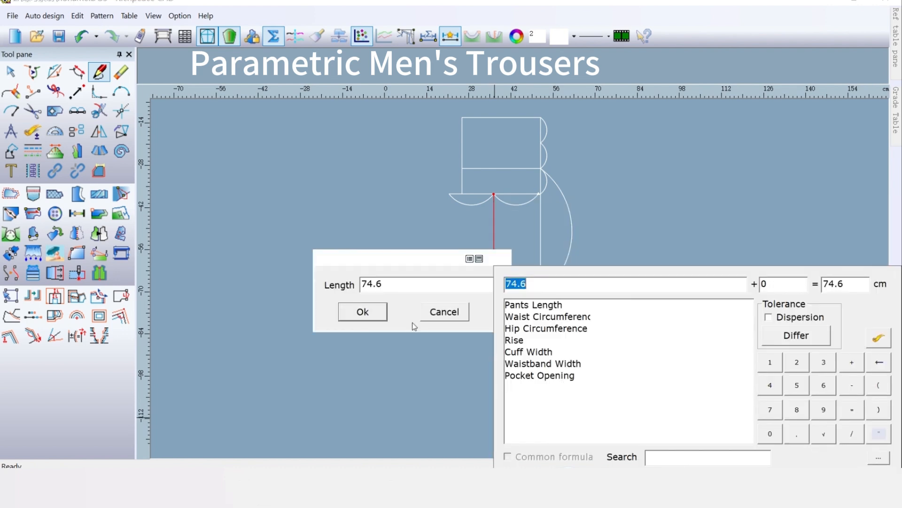
left_click(362, 312)
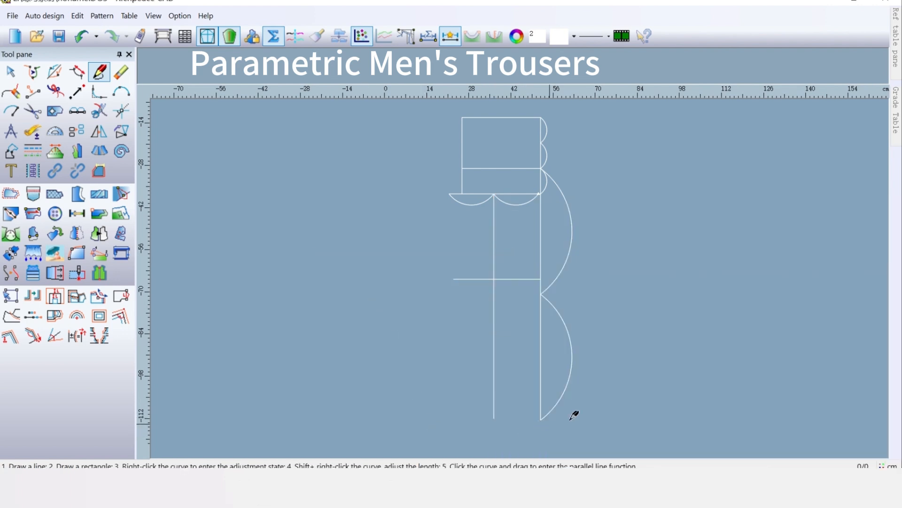
Draw a horizontal auxiliary line about 38.4 cm long leftward from the bottom end of the right vertical line
left_click(541, 419)
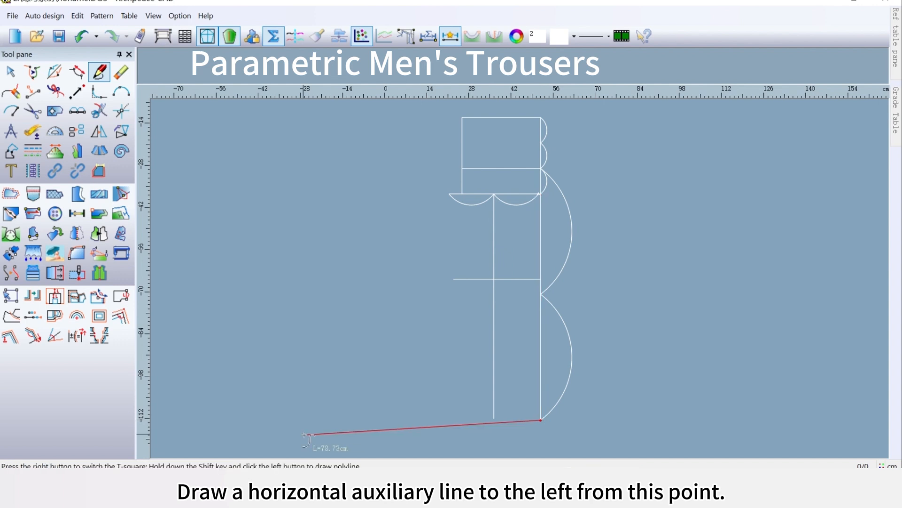
right_click(385, 425)
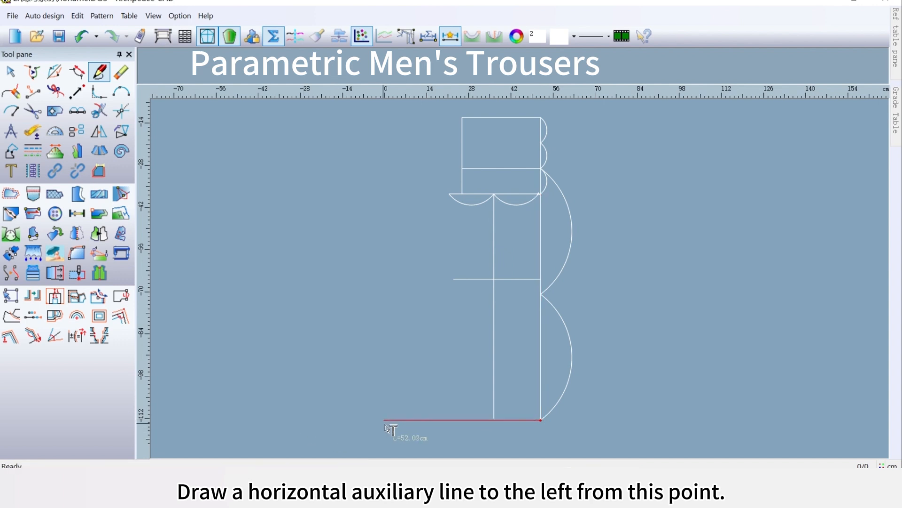
left_click(425, 425)
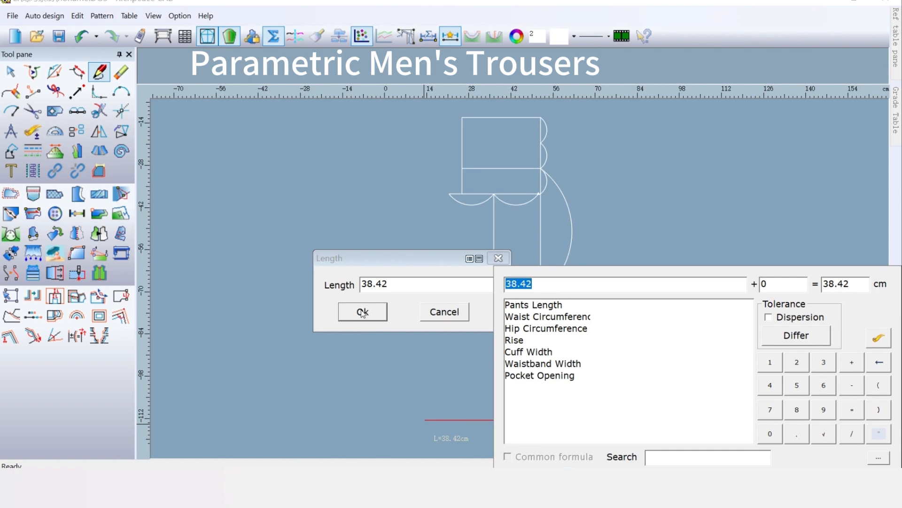
left_click(365, 310)
scroll(490, 379, "up", 2)
scroll(521, 343, "down", 3)
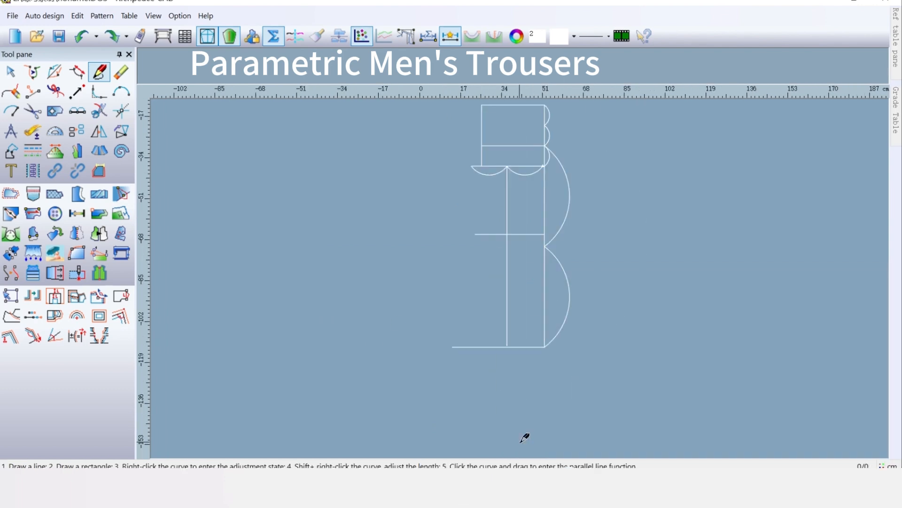
Extend the vertical auxiliary line below the crotch line's midpoint down to the horizontal hem line with a one-way align
scroll(562, 379, "up", 2)
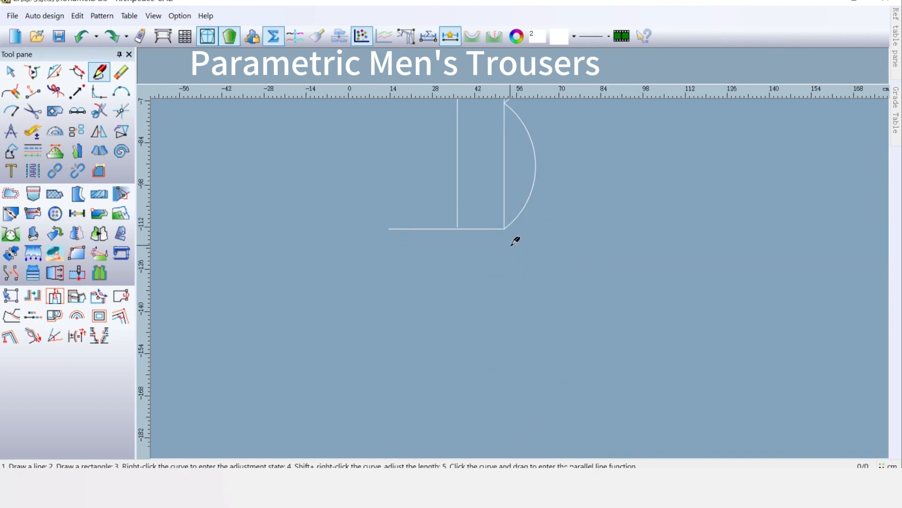
scroll(524, 273, "up", 3)
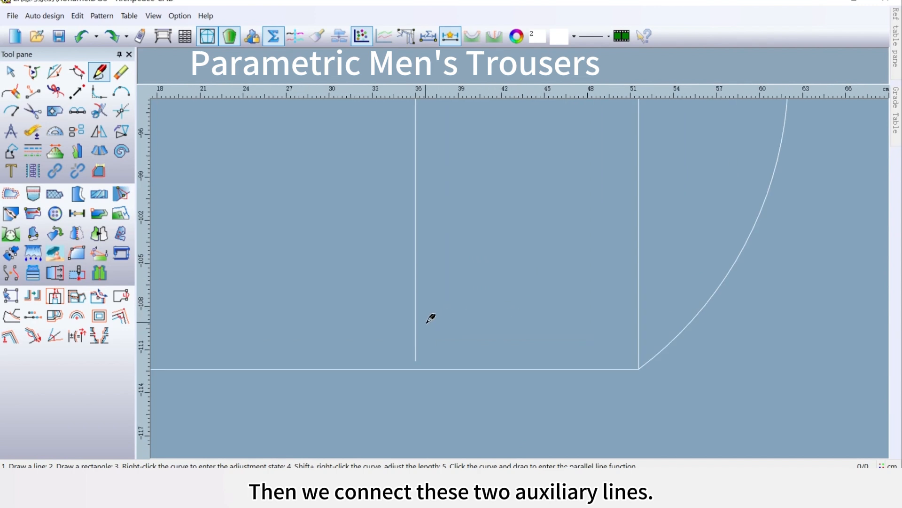
left_click_drag(454, 343, 390, 327)
left_click(396, 366)
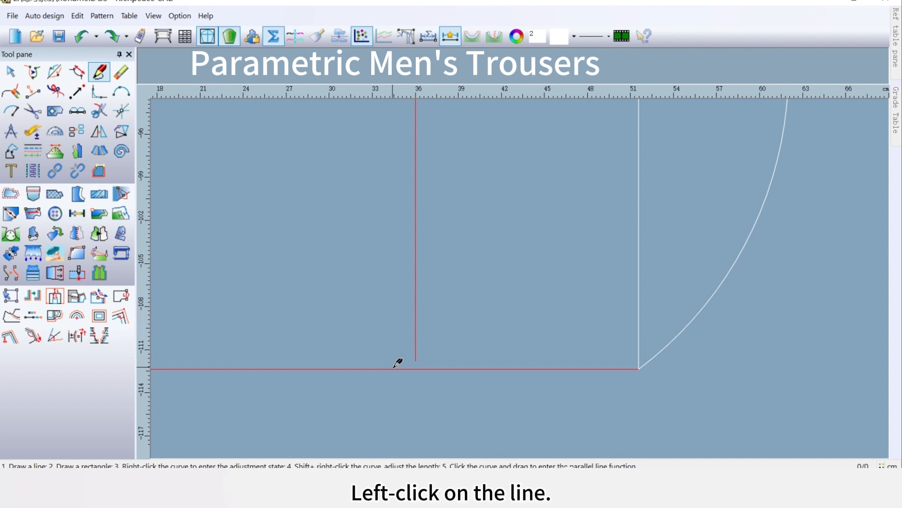
left_click(395, 367)
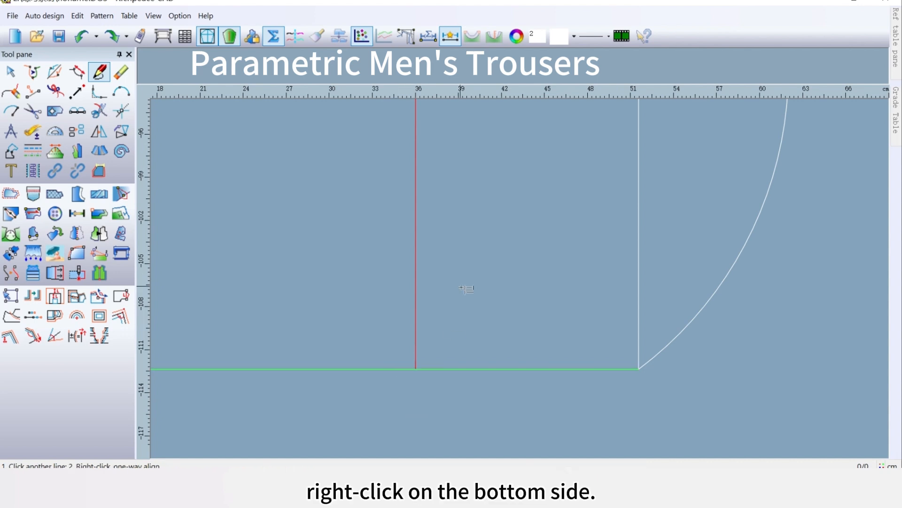
right_click(468, 322)
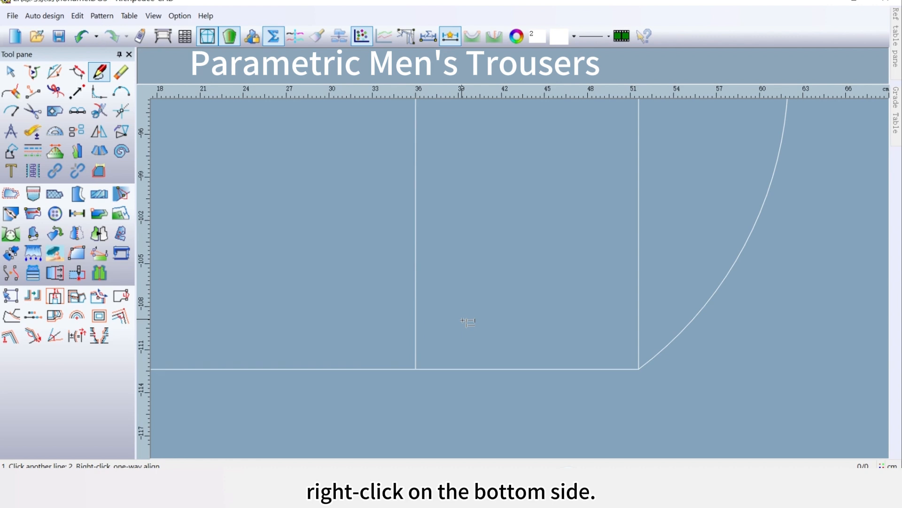
Copy all the trouser construction lines from the waistline's outer corner and place the duplicate to the right of the original
scroll(540, 203, "down", 5)
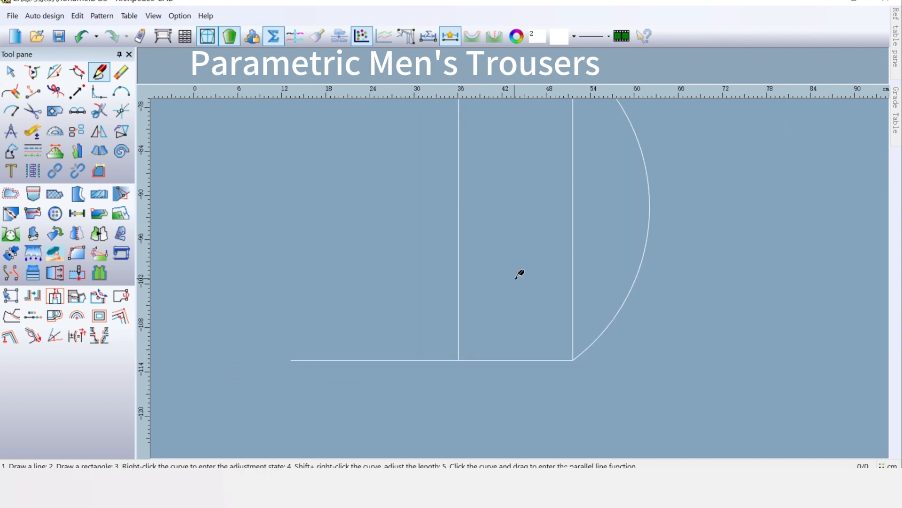
scroll(526, 264, "up", 2)
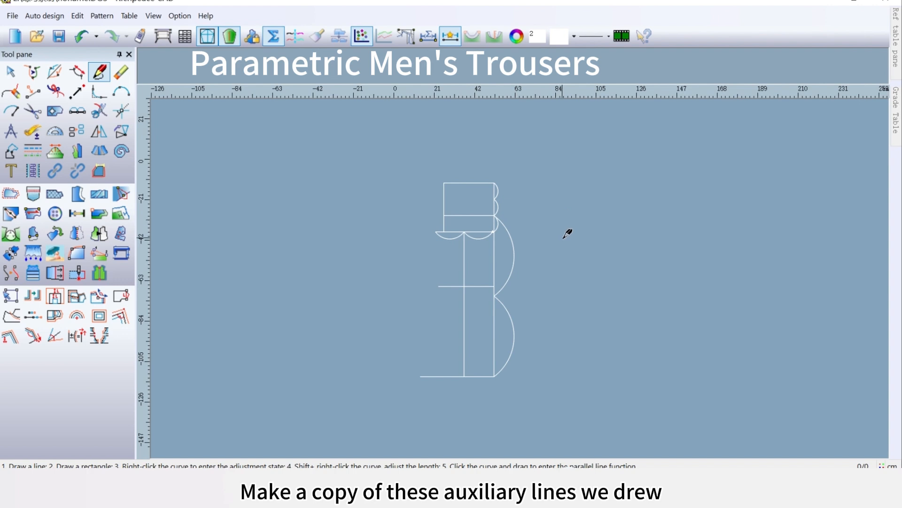
left_click(81, 136)
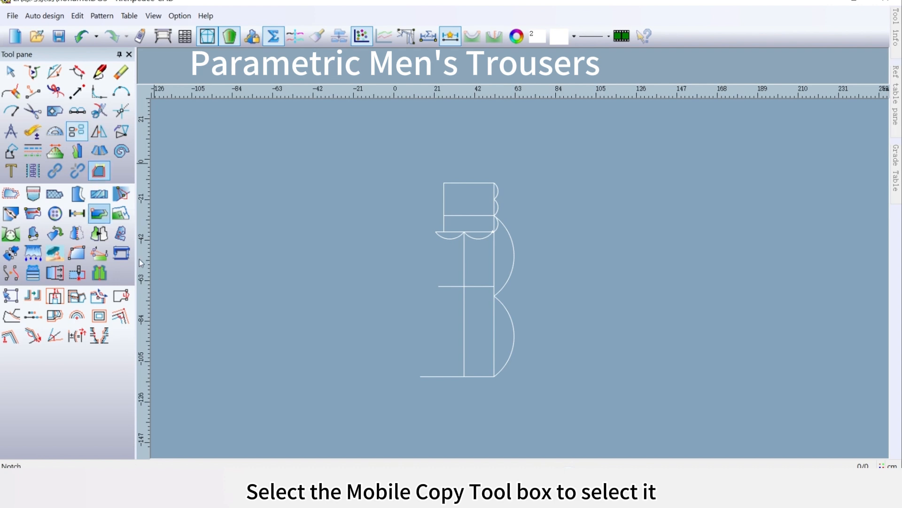
left_click_drag(353, 143, 621, 425)
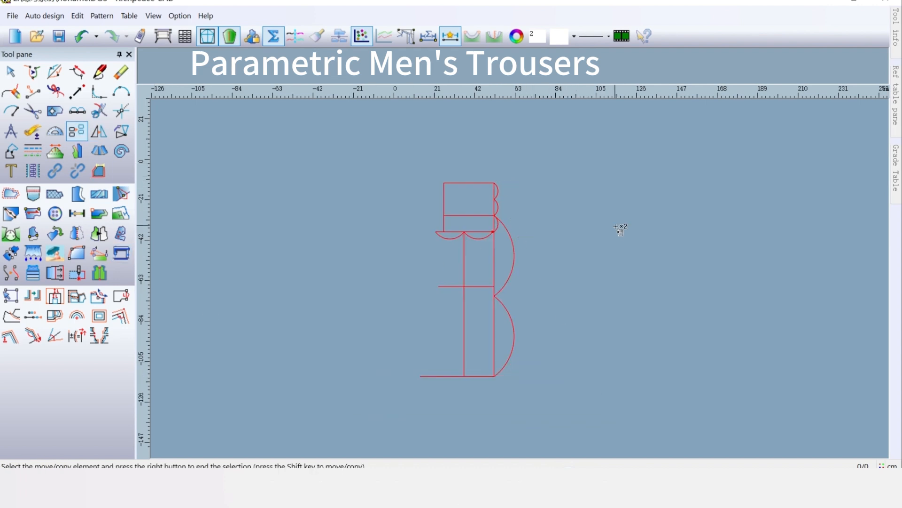
right_click(547, 196)
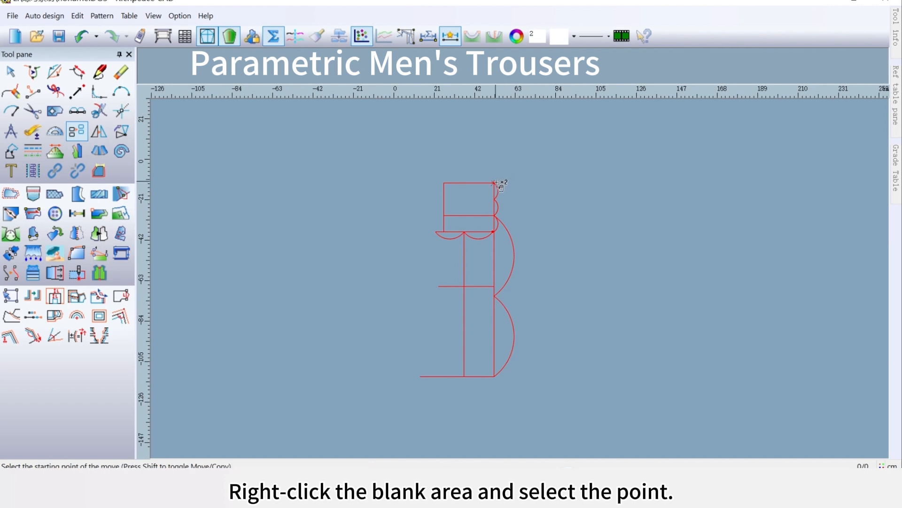
left_click(495, 182)
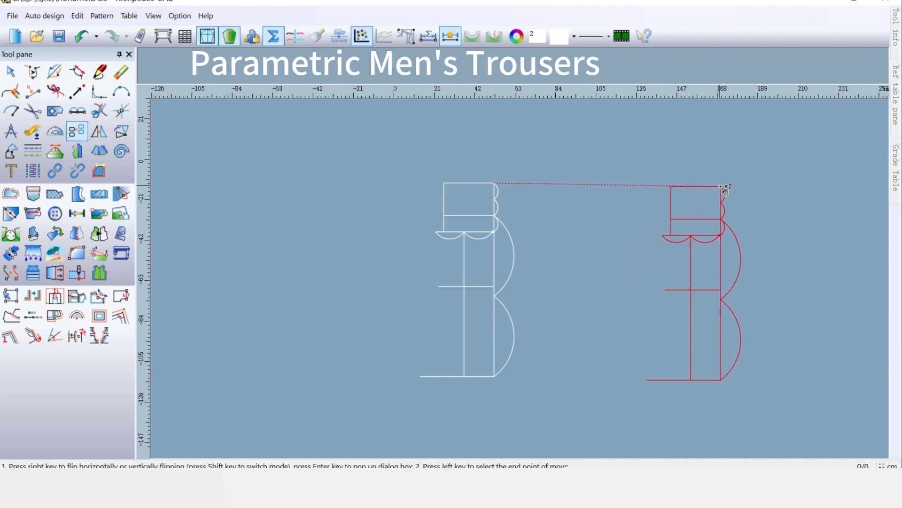
left_click(722, 186)
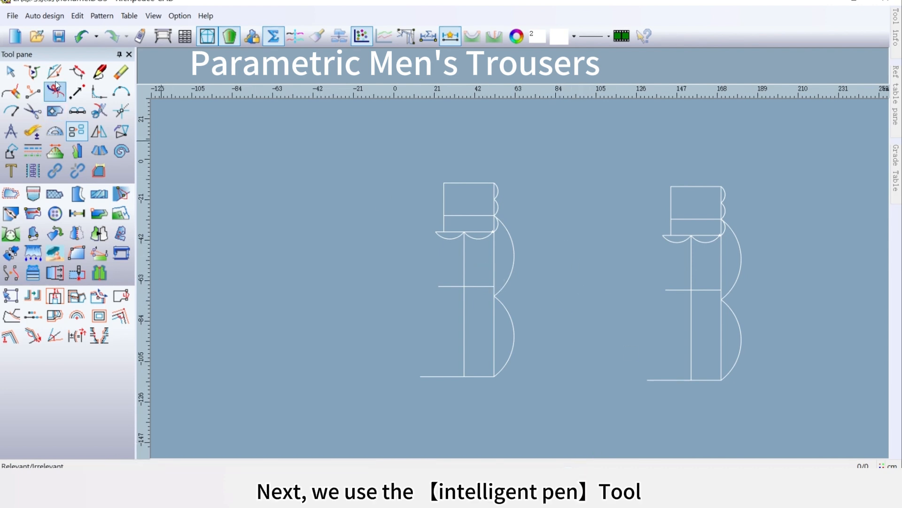
Draw the front crotch curve, about 26.55 cm long, with the Intelligent pen from the waist corner through the hip line's left end to the crotch line's left end
left_click(99, 72)
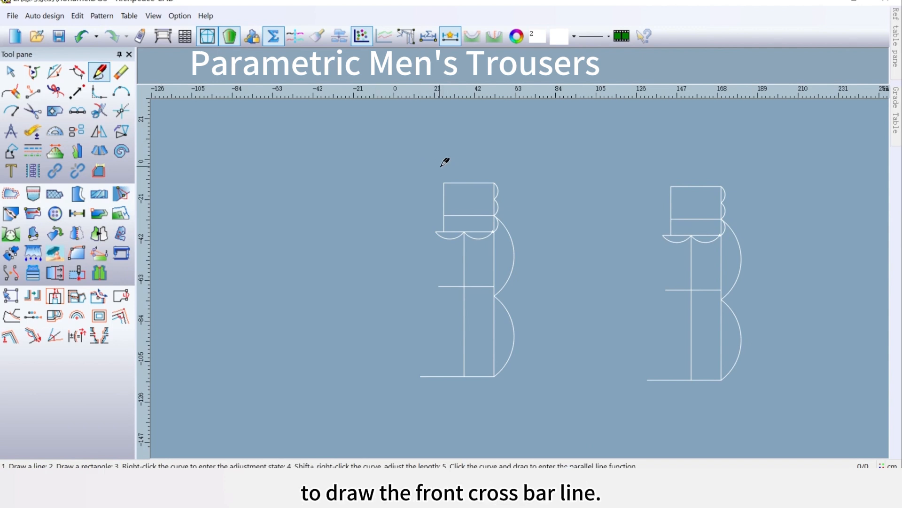
scroll(468, 181, "up", 2)
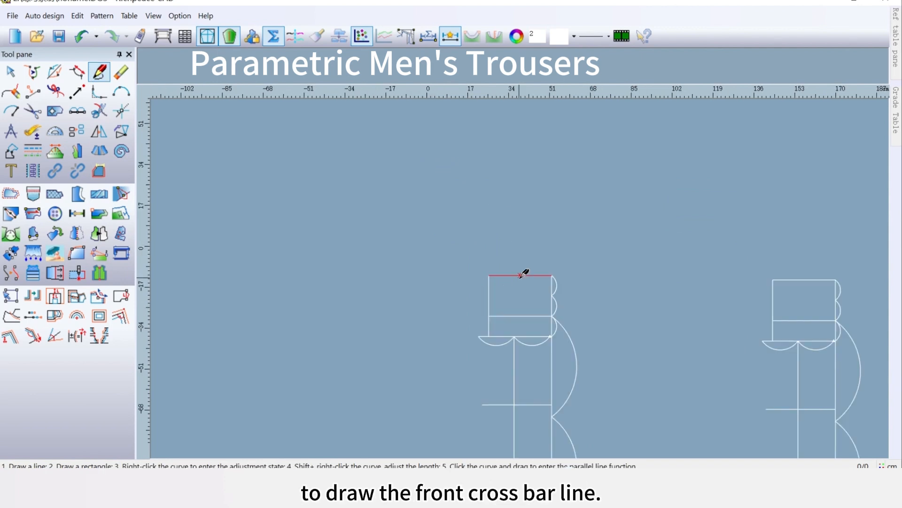
scroll(540, 324, "up", 2)
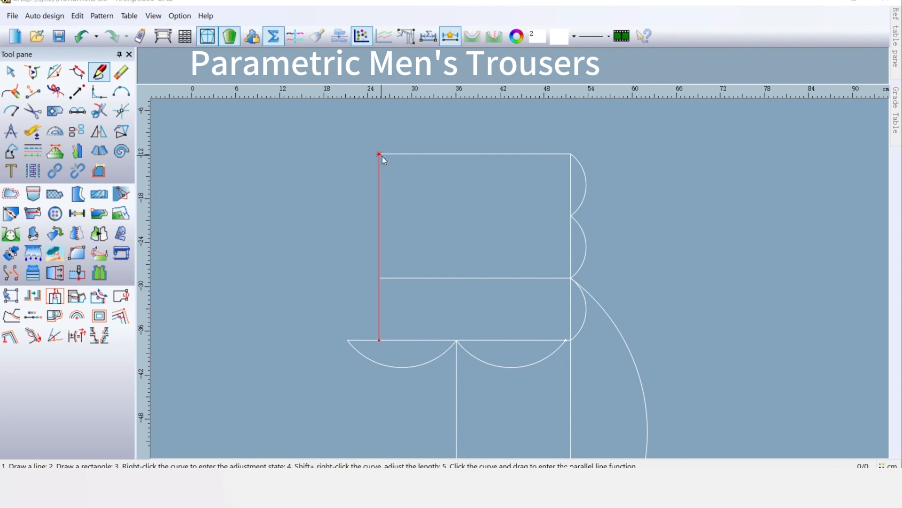
key("Return")
key("Return")
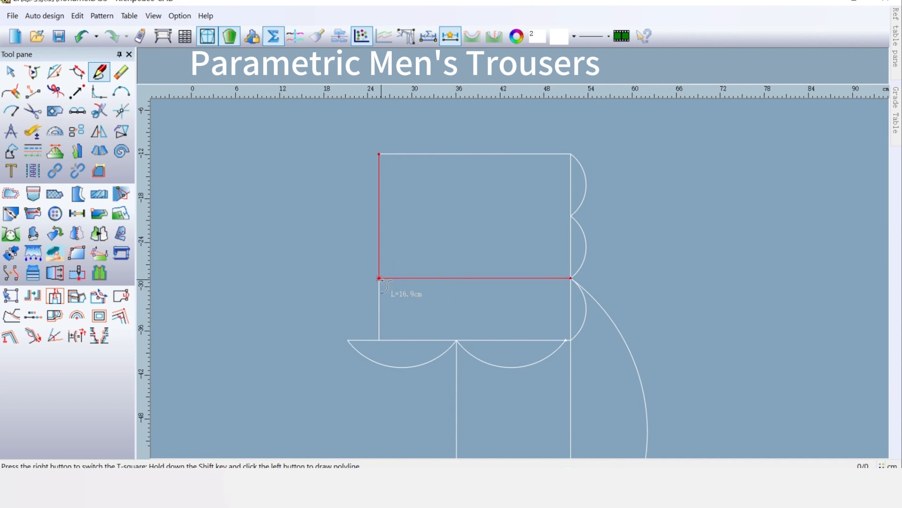
key("Return")
key("Return")
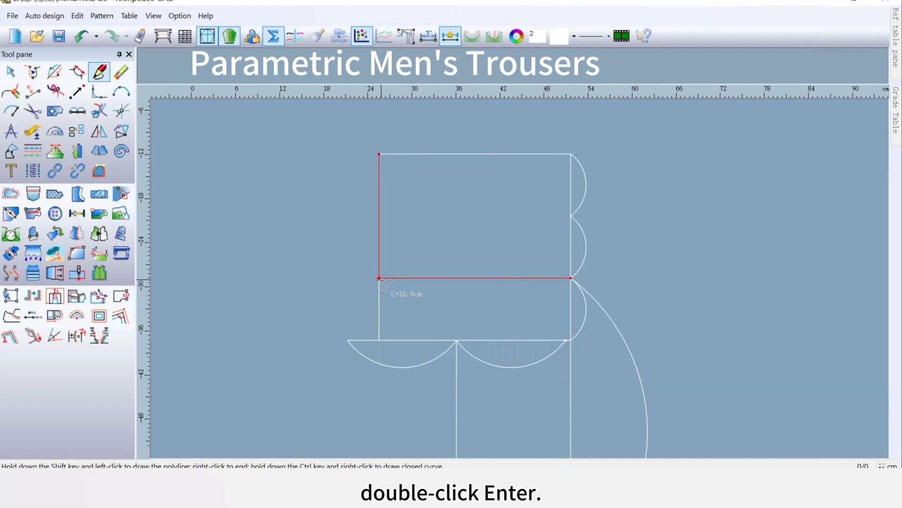
left_click(380, 278)
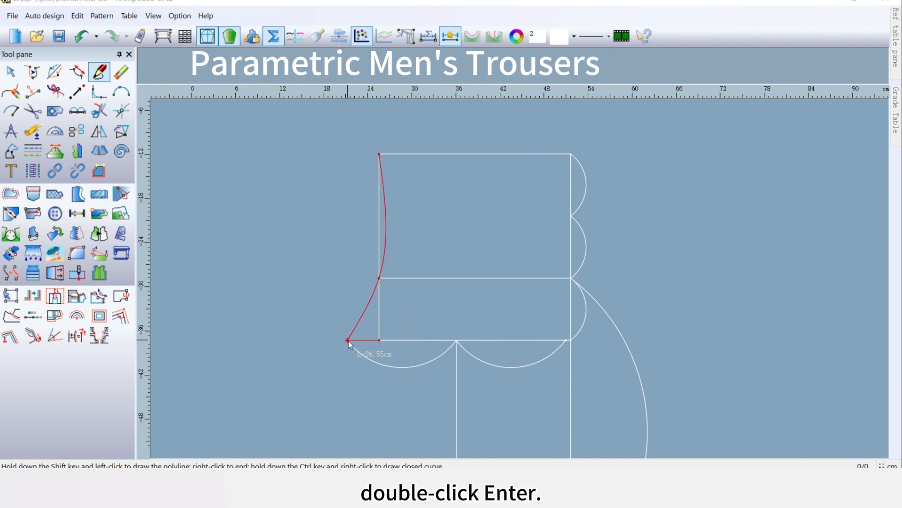
key("Return")
key("Return")
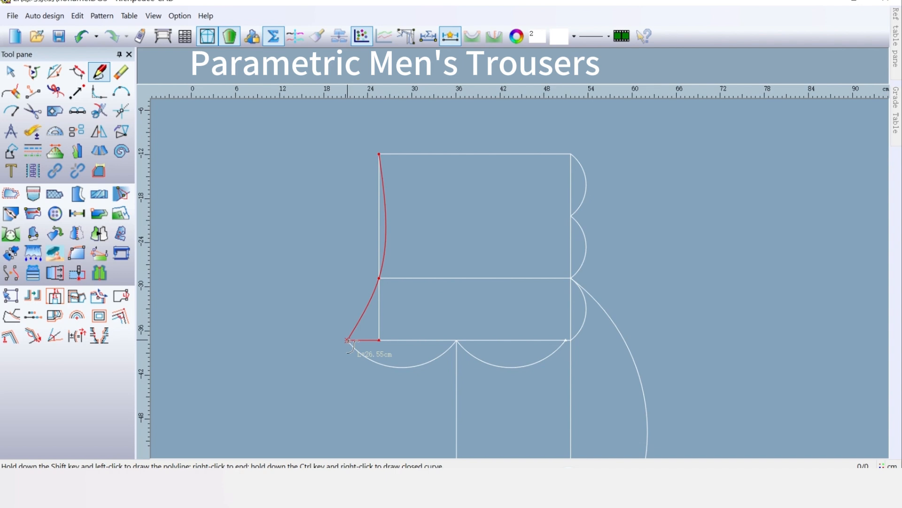
left_click(348, 340)
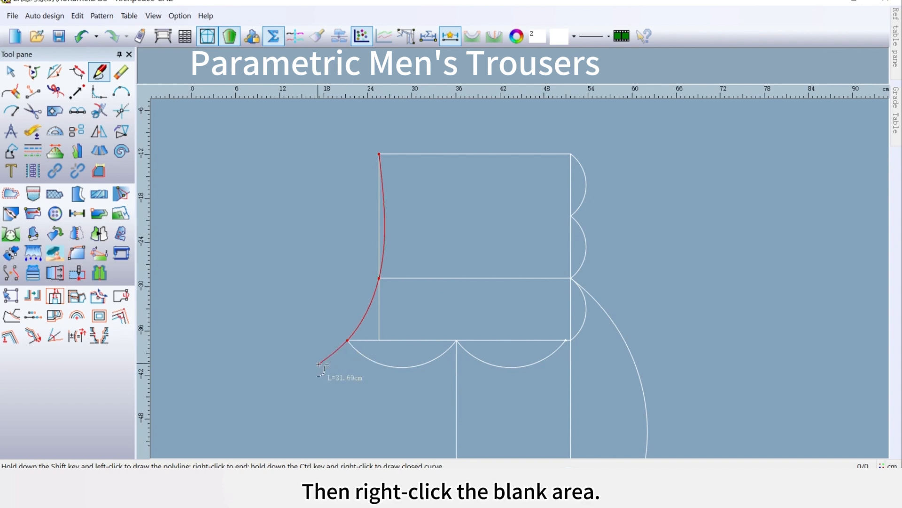
right_click(319, 364)
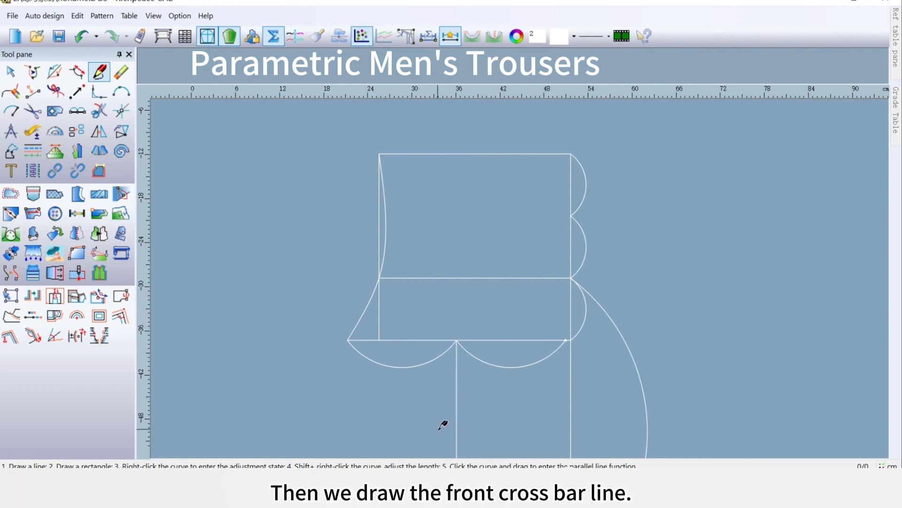
Continue the original draft's front vertical line from its lower end on the crotch line straight down to the hem line
scroll(524, 272, "down", 2)
scroll(524, 289, "down", 2)
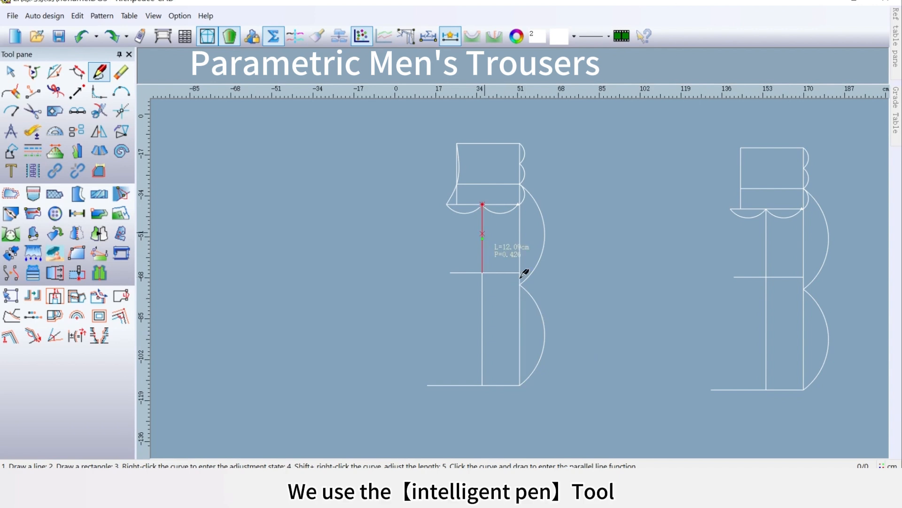
scroll(523, 272, "down", 2)
scroll(522, 270, "up", 1)
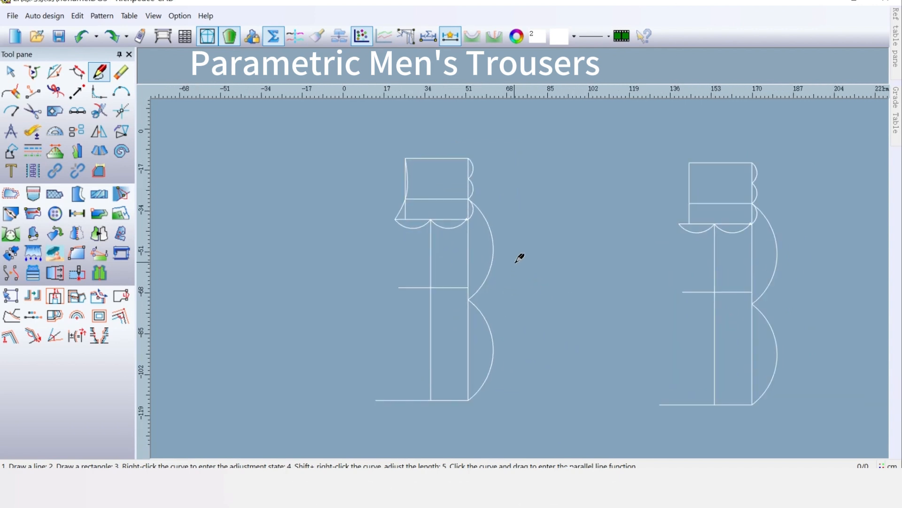
left_click(406, 219)
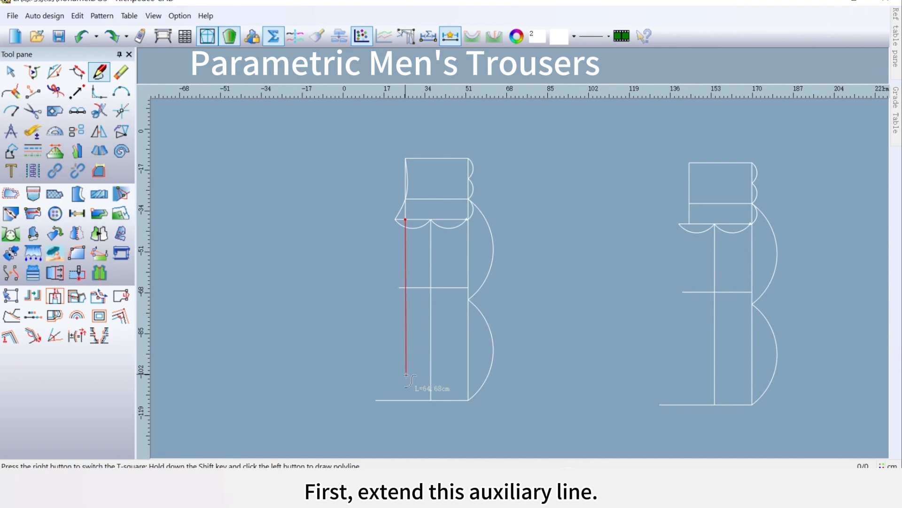
left_click(409, 400)
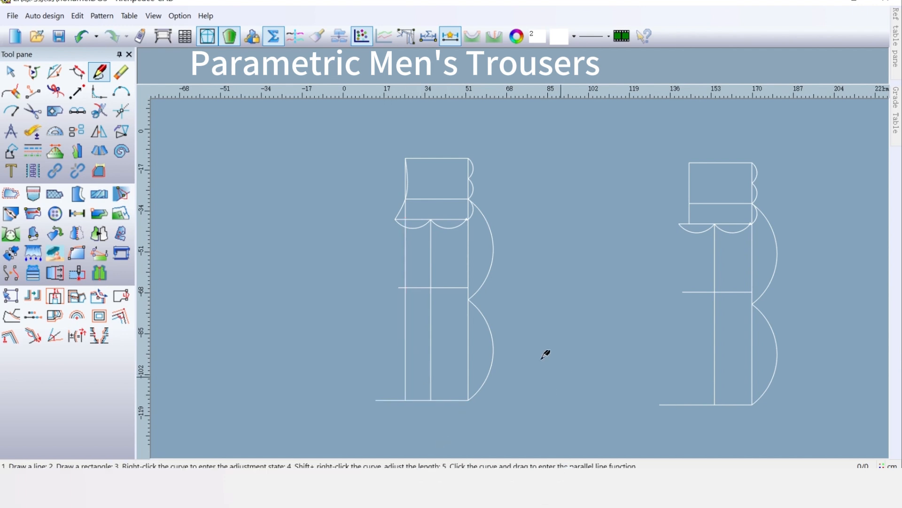
Start the inseam curve at the front crotch point and place its knee point at a horizontal offset of -1 cm from the front vertical's knee-line intersection
scroll(524, 272, "up", 1)
scroll(525, 273, "up", 1)
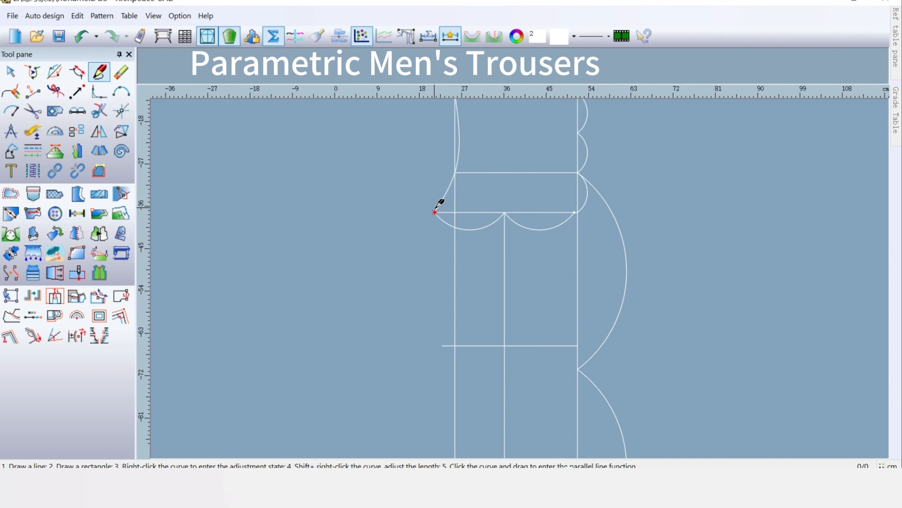
key("Return")
key("Return")
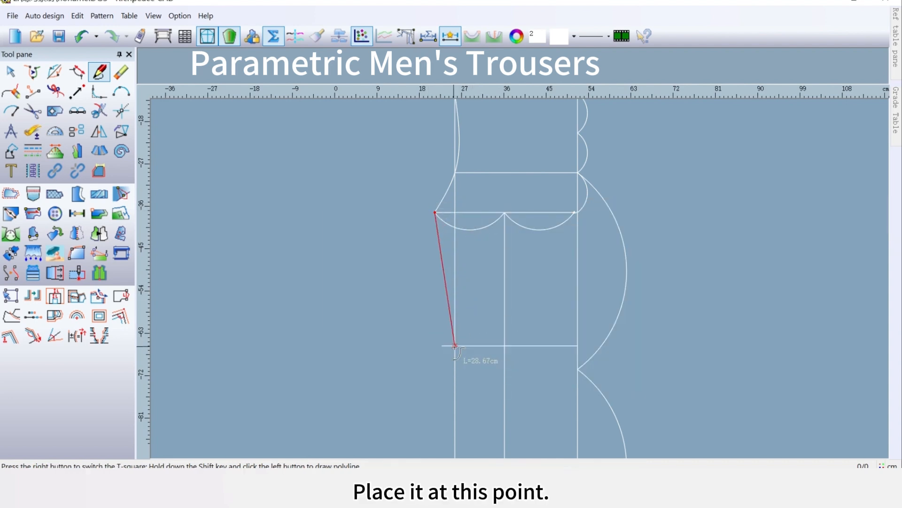
key("Return")
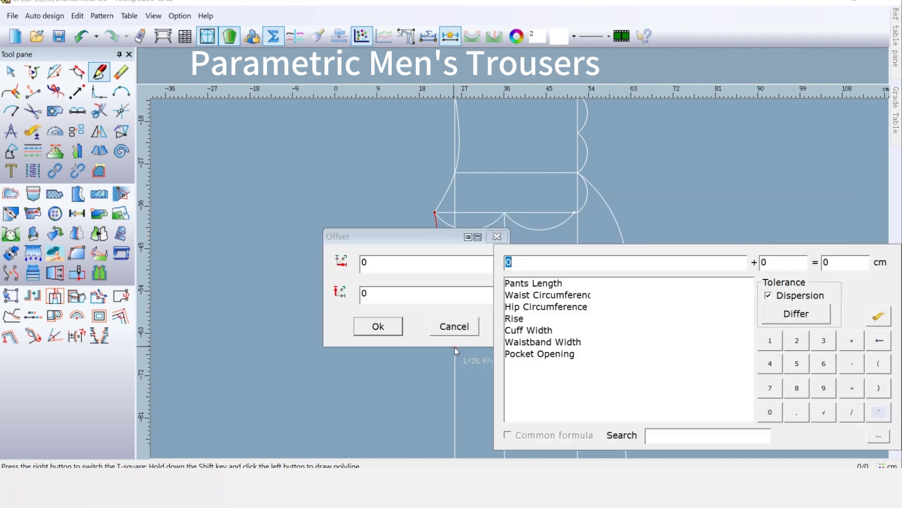
left_click(851, 363)
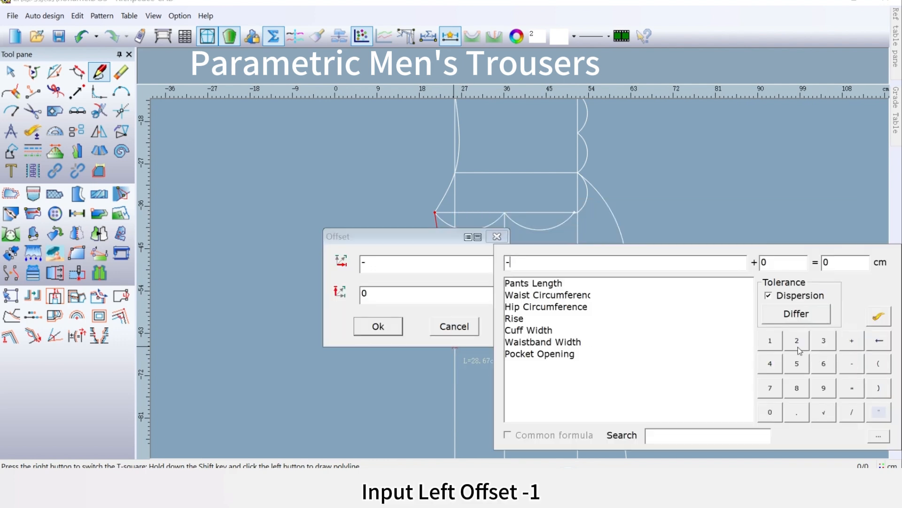
left_click(774, 345)
left_click(382, 331)
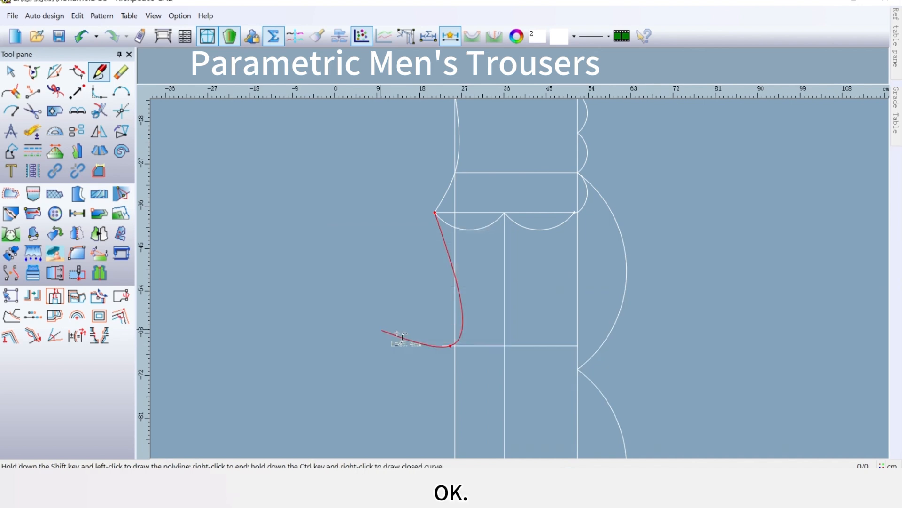
Finish the inseam curve with its hem point at a horizontal offset of -(Cuff Width/4+1) from the crease line's hem end
scroll(463, 416, "down", 2)
scroll(537, 361, "up", 1)
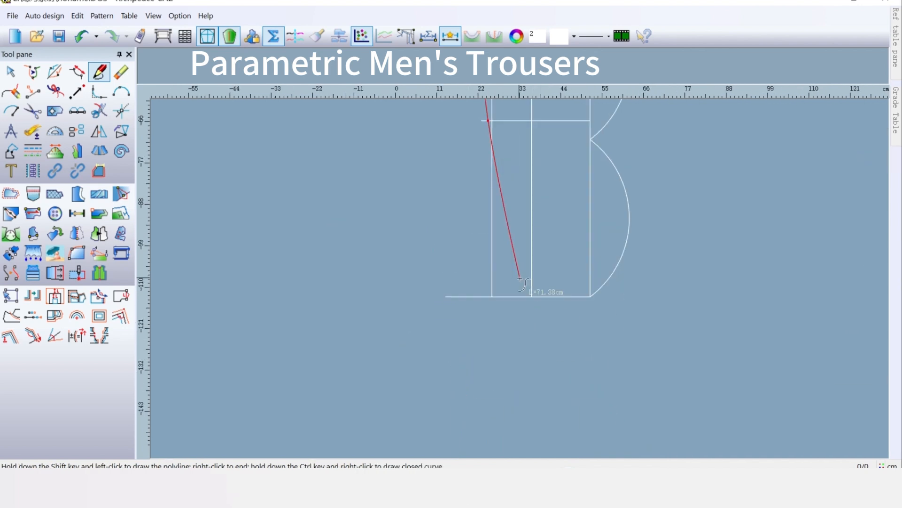
scroll(512, 264, "up", 1)
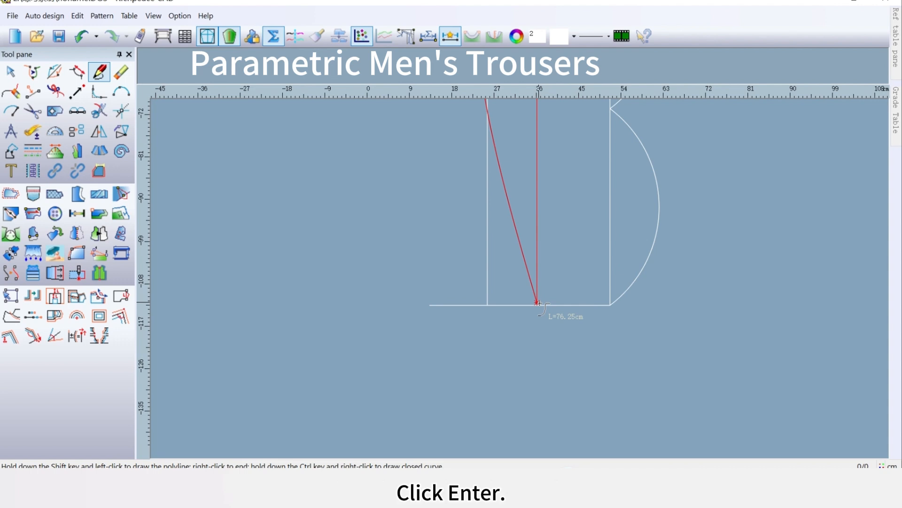
key("Return")
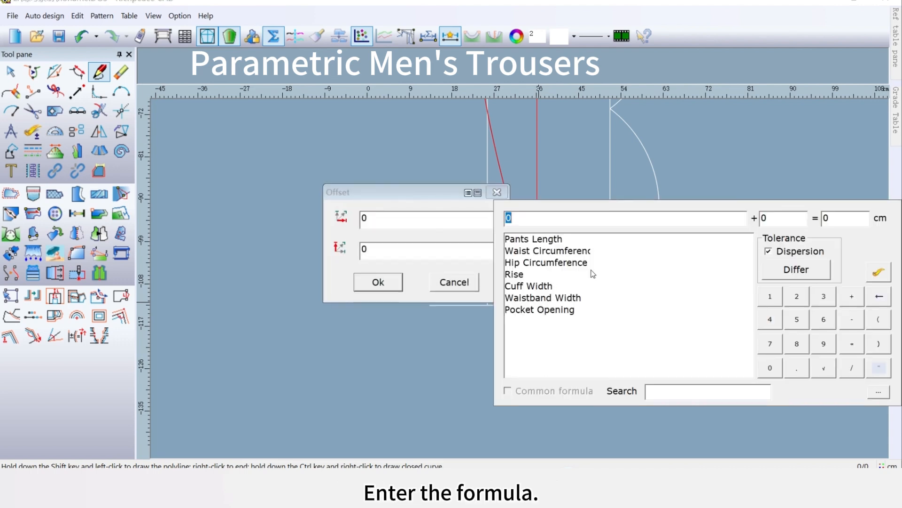
left_click(852, 319)
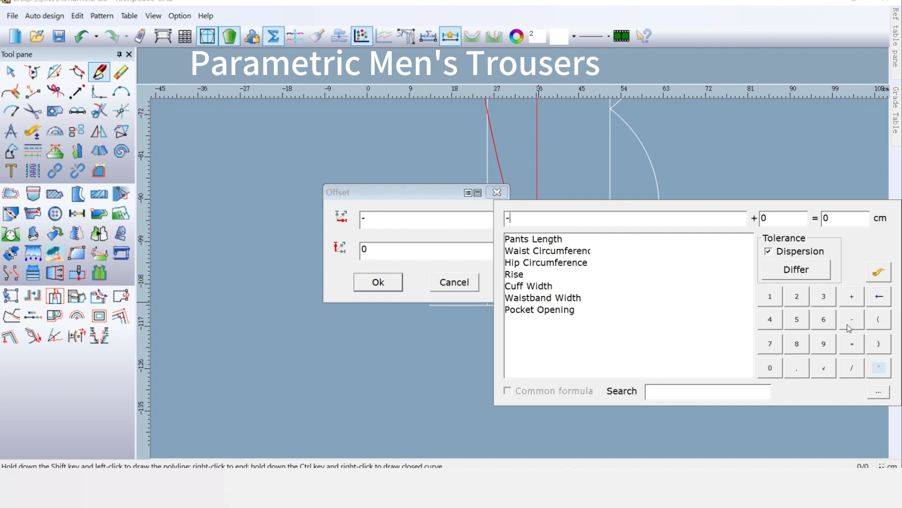
left_click(879, 319)
double_click(544, 286)
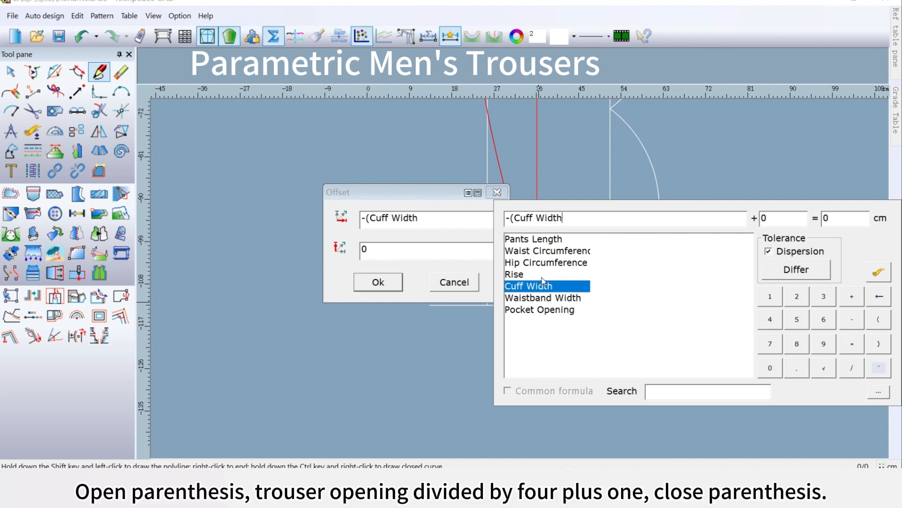
left_click(855, 374)
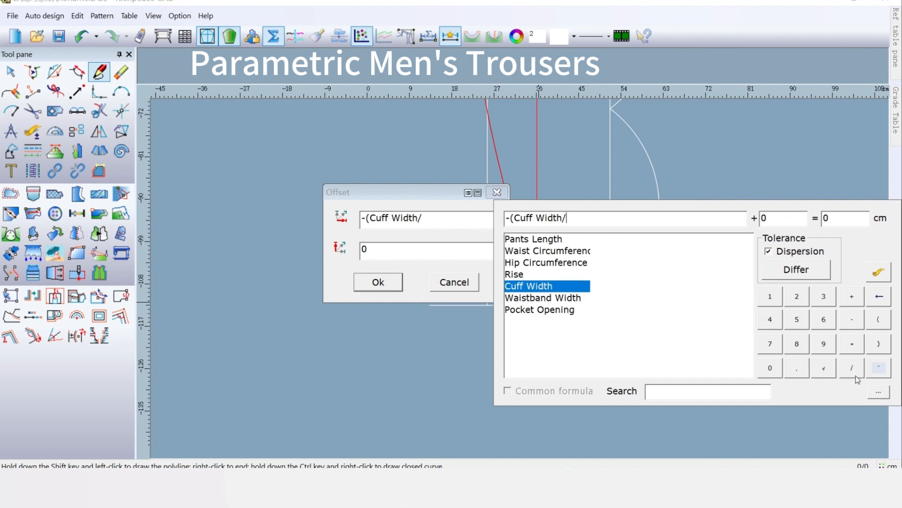
left_click(775, 320)
left_click(853, 298)
left_click(776, 298)
left_click_drag(419, 198, 349, 333)
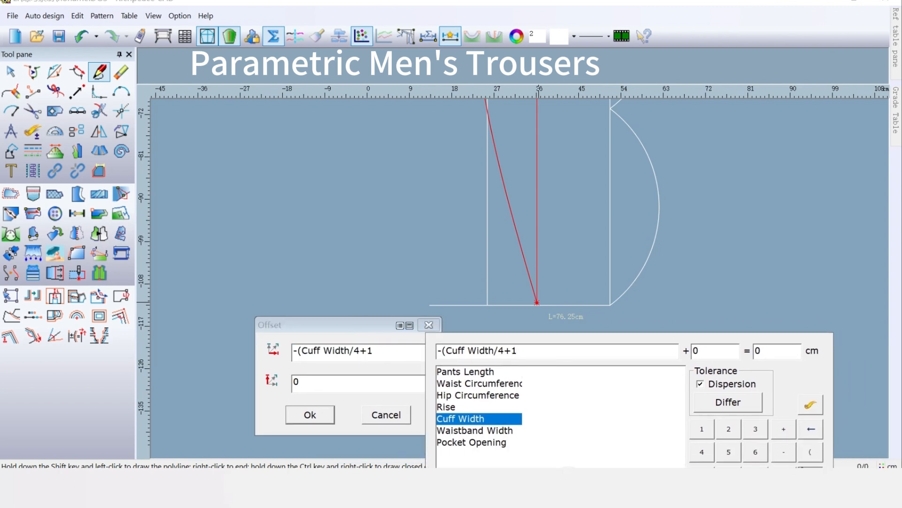
left_click(810, 467)
left_click(321, 416)
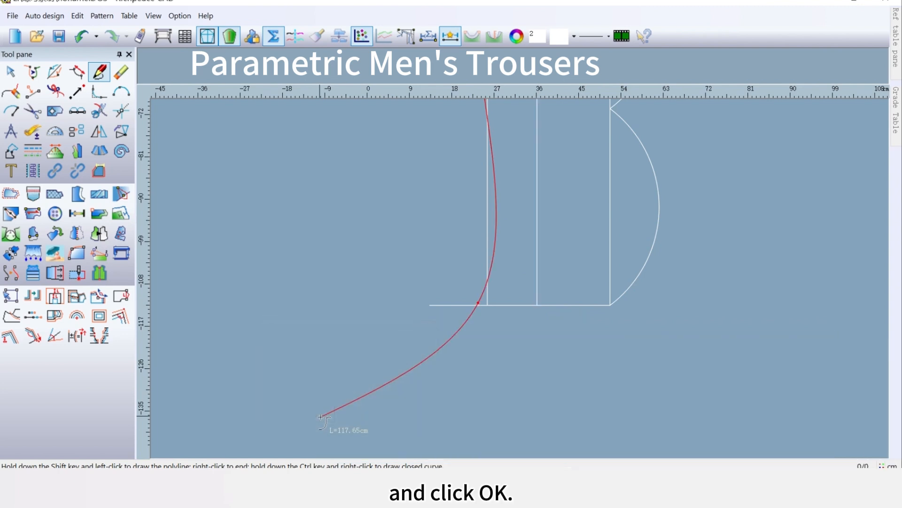
right_click(470, 383)
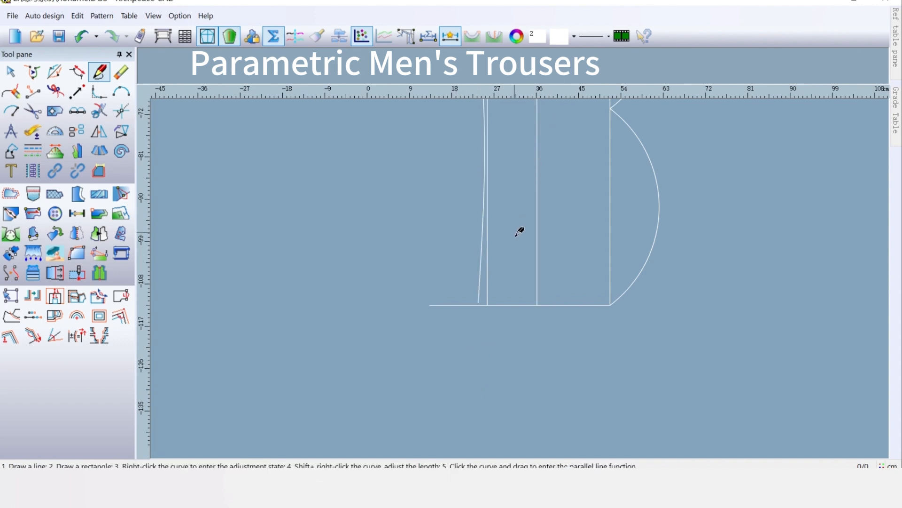
Redraw the original draft's front vertical from its lower end on the crotch line straight down to the hem line
scroll(521, 240, "down", 2)
scroll(523, 274, "down", 1)
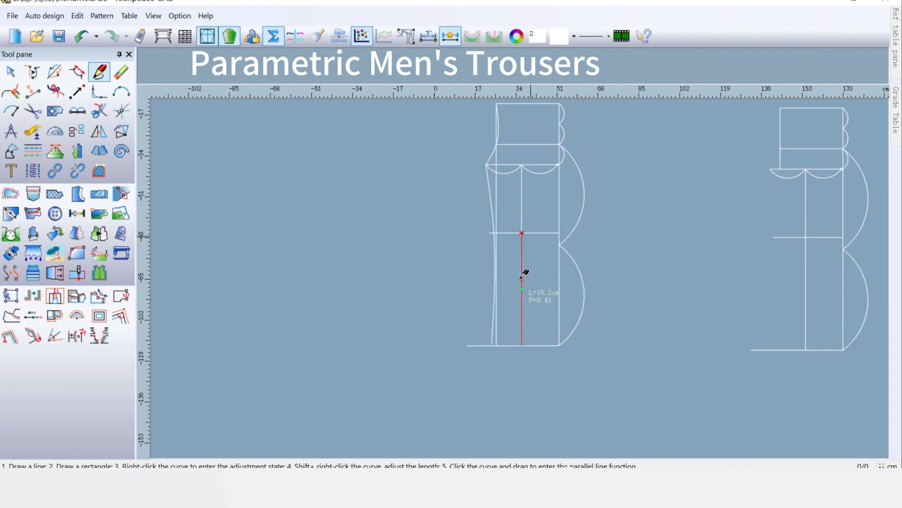
scroll(523, 274, "down", 1)
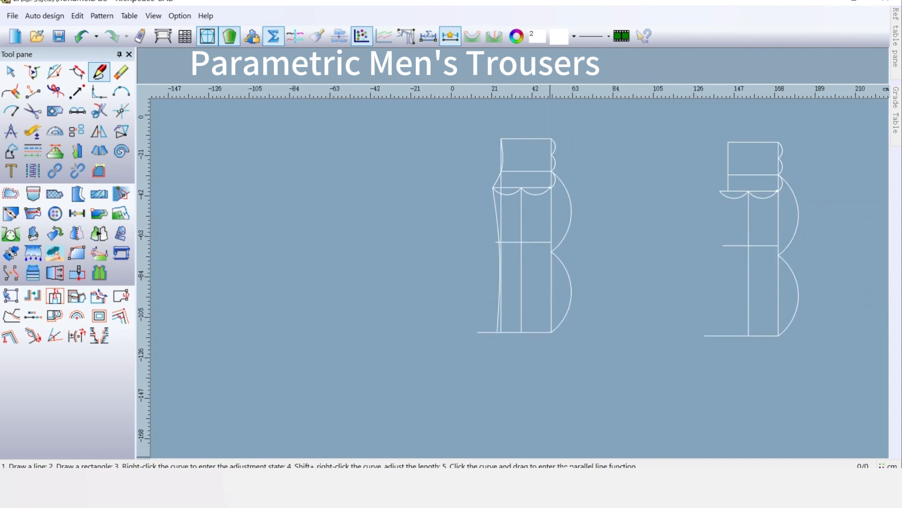
scroll(528, 343, "up", 1)
middle_click_drag(535, 346, 540, 346)
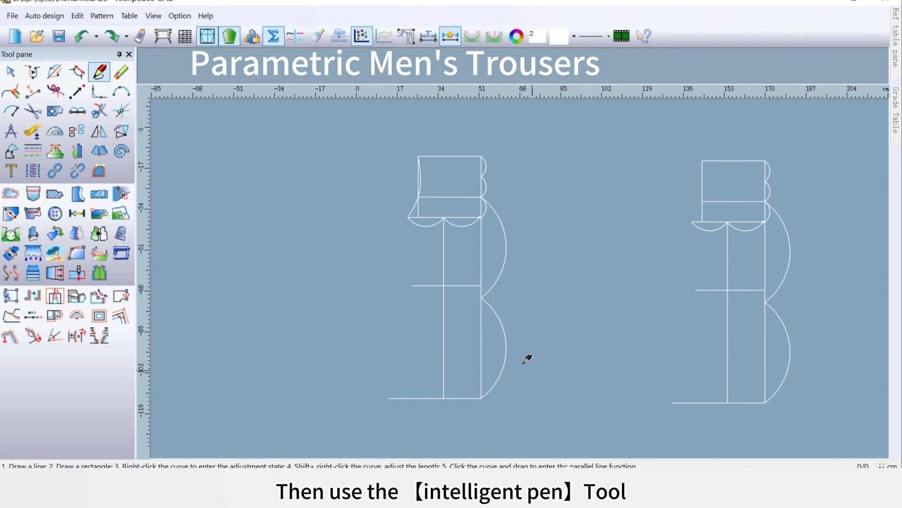
left_click(418, 217)
left_click(418, 398)
right_click(416, 397)
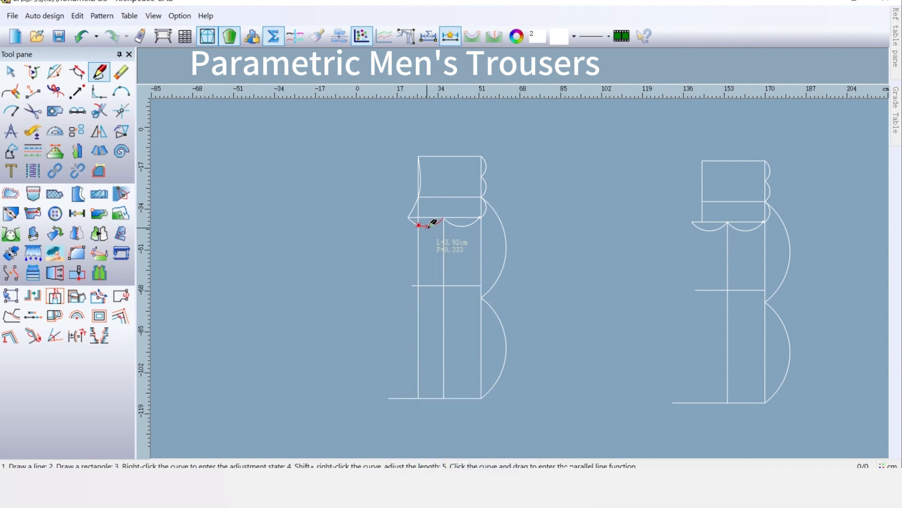
Start a new inseam curve at the front crotch point, with its knee point offset -1 cm horizontally from the front vertical's knee-line intersection
scroll(432, 222, "up", 5)
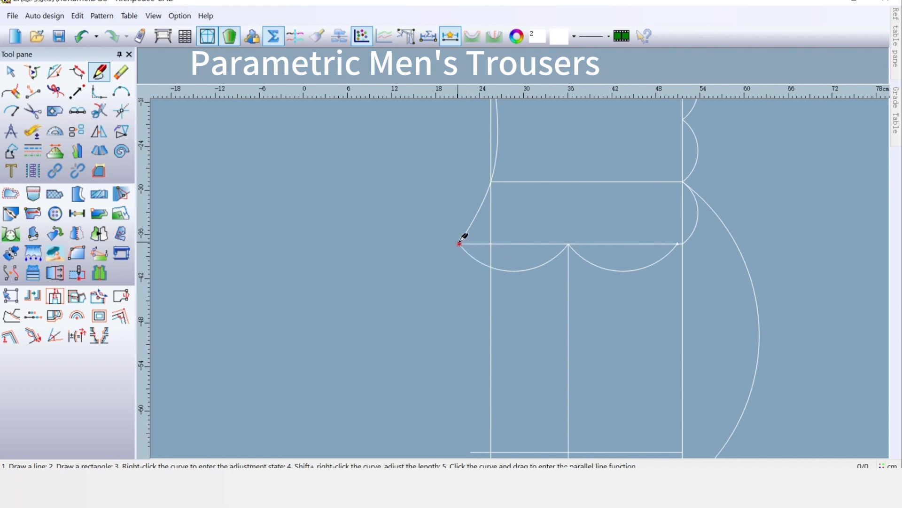
key("Return")
key("Return")
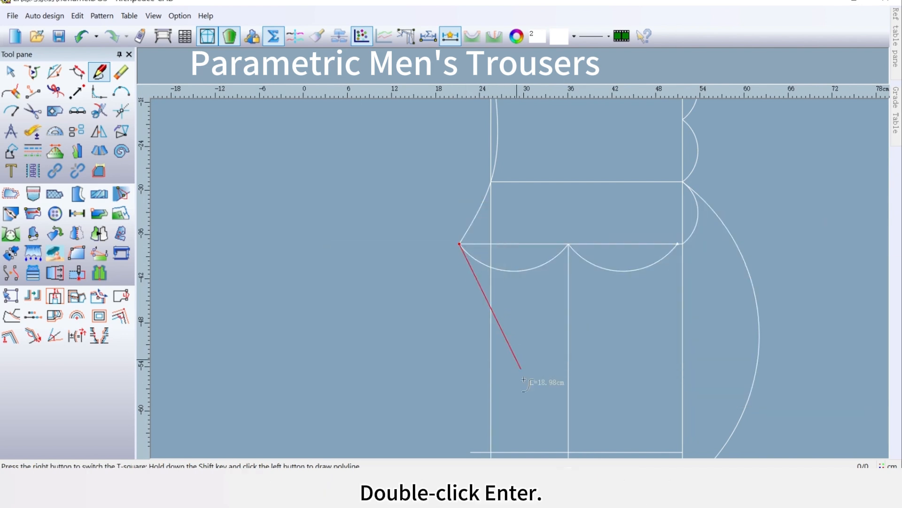
scroll(523, 380, "down", 2)
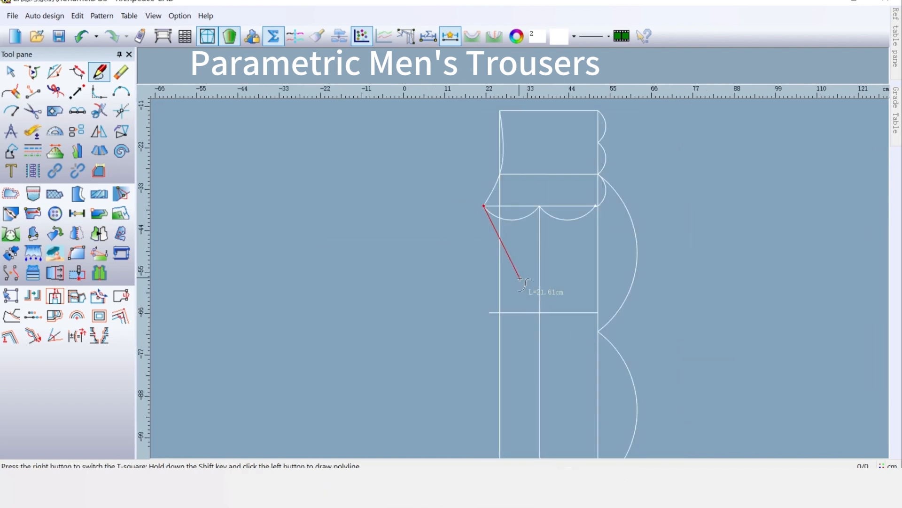
left_click(499, 312)
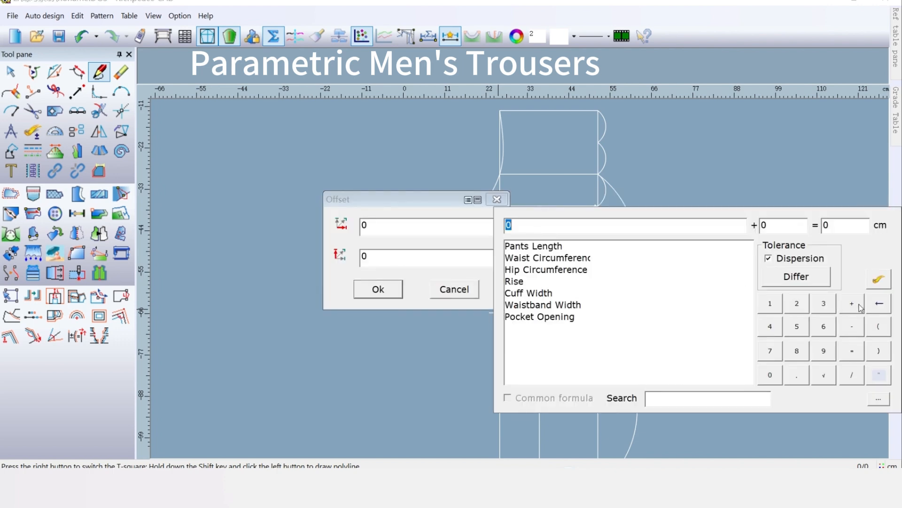
left_click(859, 328)
left_click(776, 311)
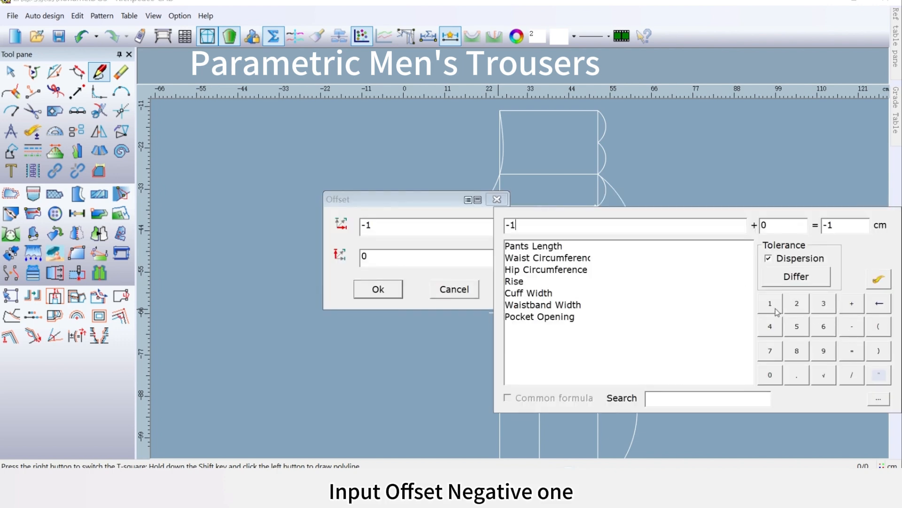
left_click(378, 289)
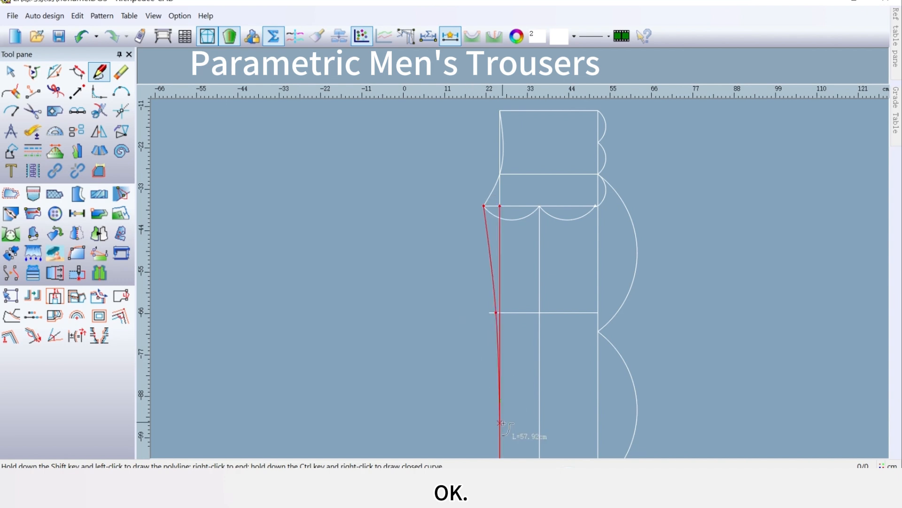
End the inseam curve on the hem line at a horizontal offset of -Cuff Width/4+1 from the crease line's lower end
scroll(503, 423, "down", 3)
scroll(531, 280, "up", 2)
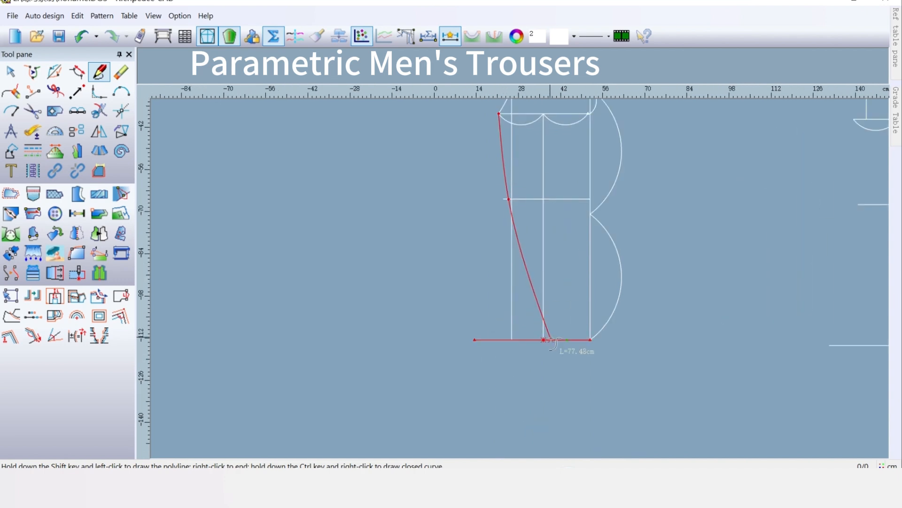
scroll(550, 340, "up", 2)
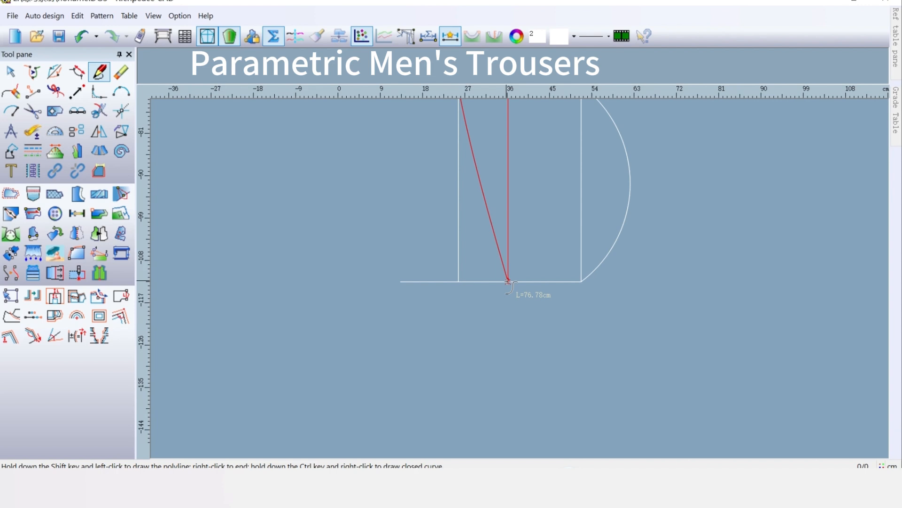
key("Return")
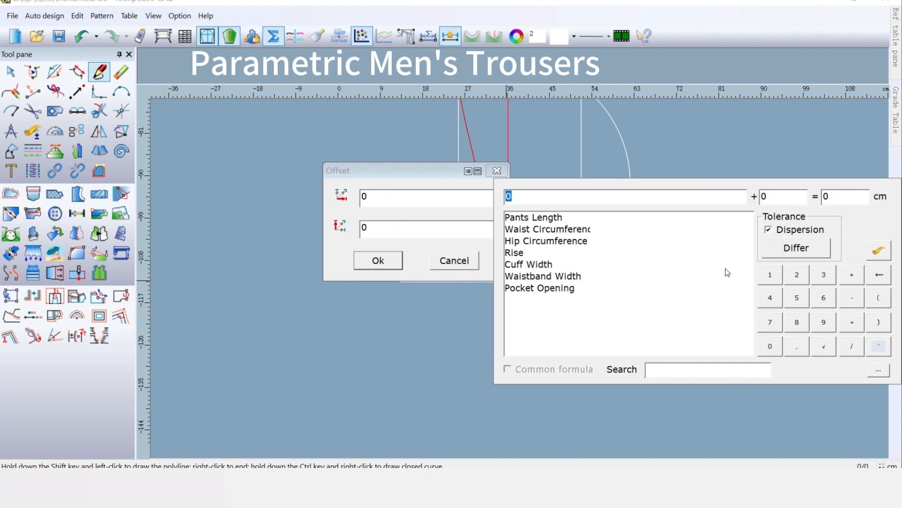
left_click(852, 298)
double_click(529, 264)
left_click(860, 349)
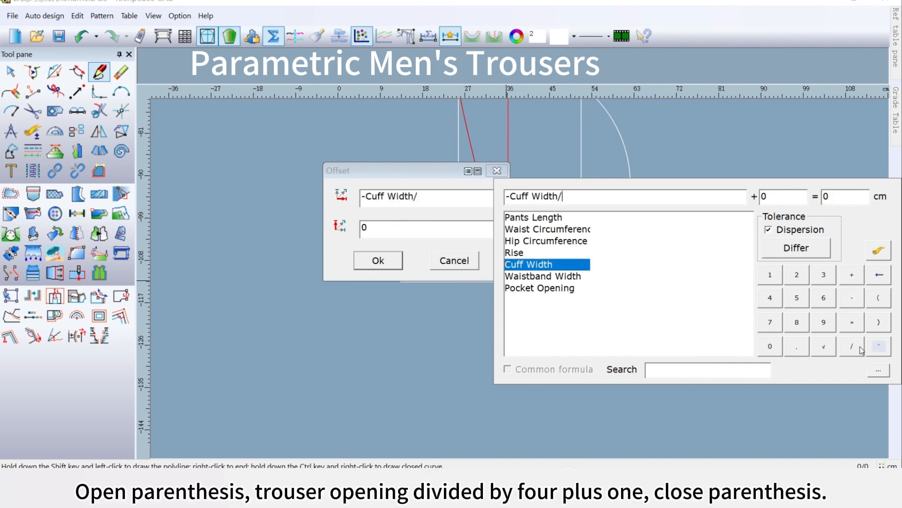
left_click(774, 301)
left_click(849, 281)
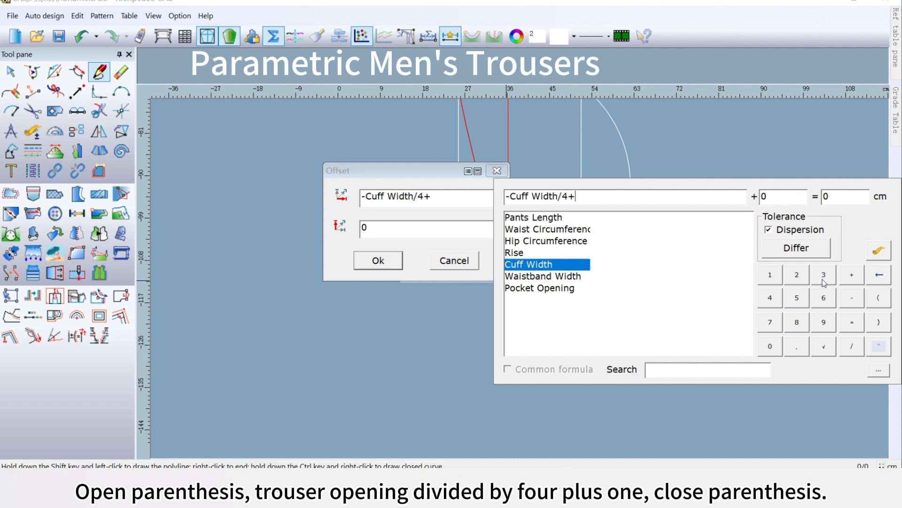
left_click(763, 272)
left_click(378, 260)
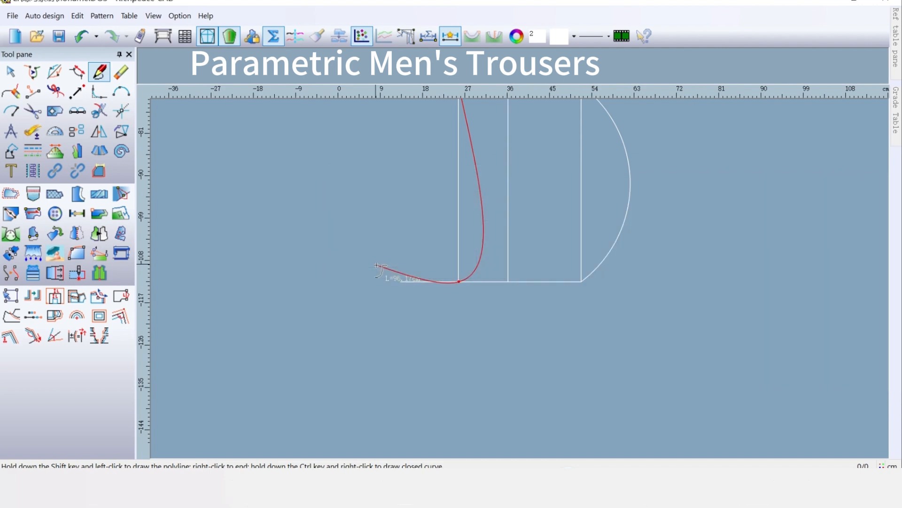
right_click(457, 372)
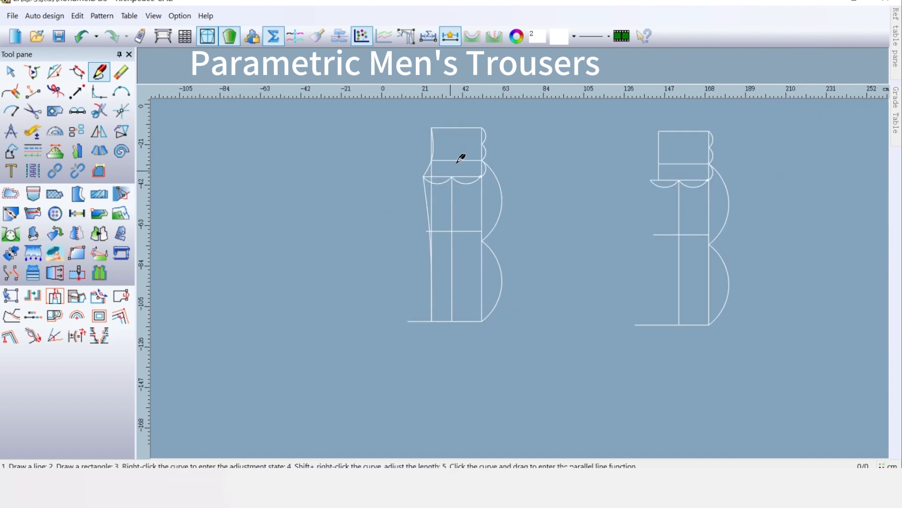
Measure the original draft's hip line with the Compare Length tool and record its length as a measurement variable
scroll(483, 171, "up", 1)
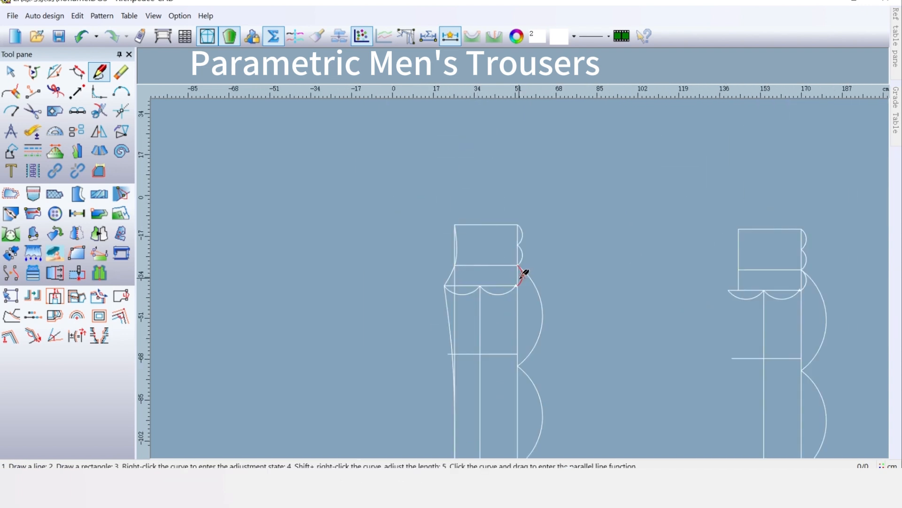
mouse_move(556, 346)
middle_mouse_down()
mouse_move(450, 240)
mouse_move(446, 265)
middle_mouse_up()
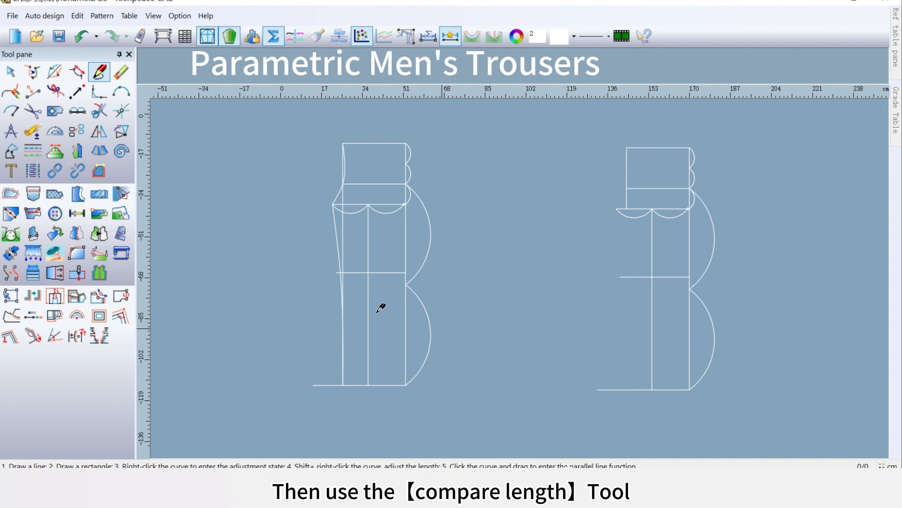
left_click(32, 132)
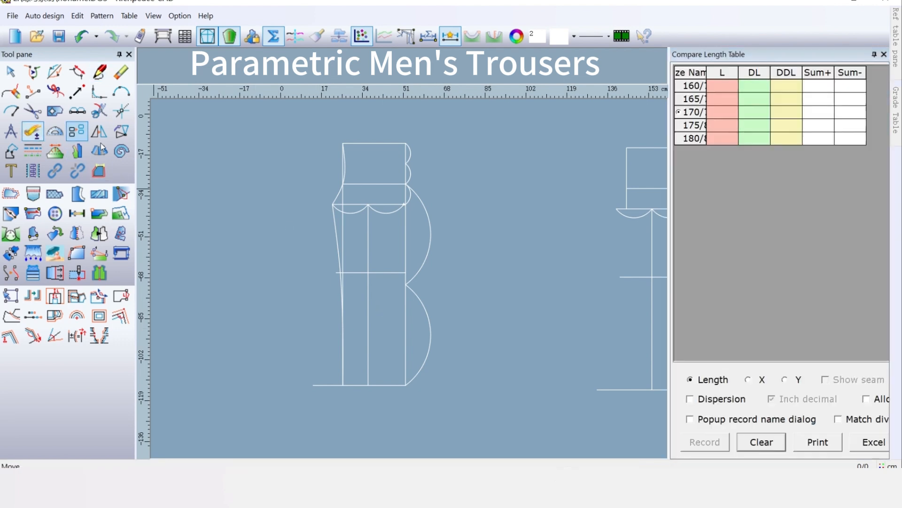
left_click(404, 183)
scroll(412, 282, "up", 3)
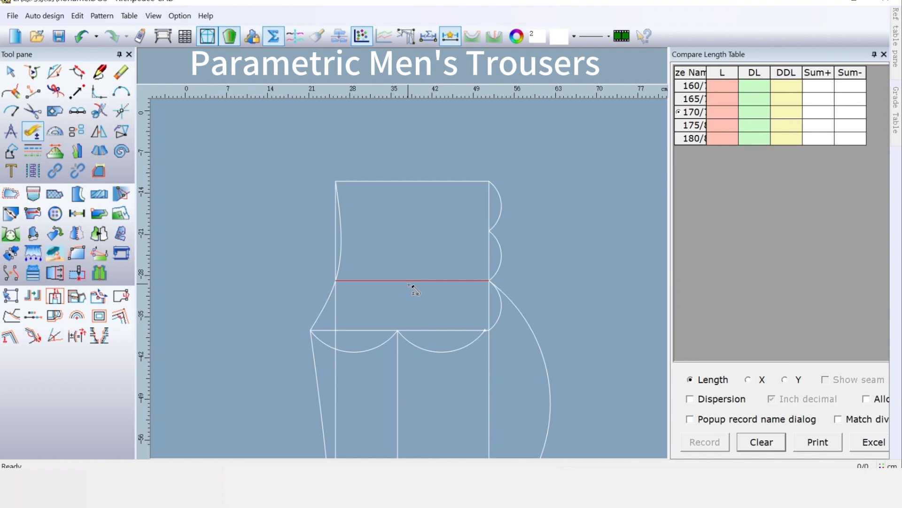
left_click(410, 282)
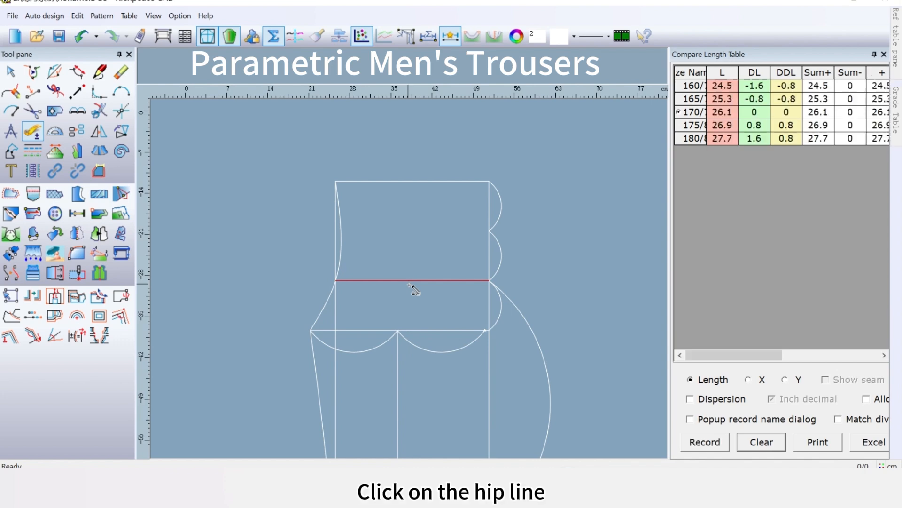
left_click(705, 441)
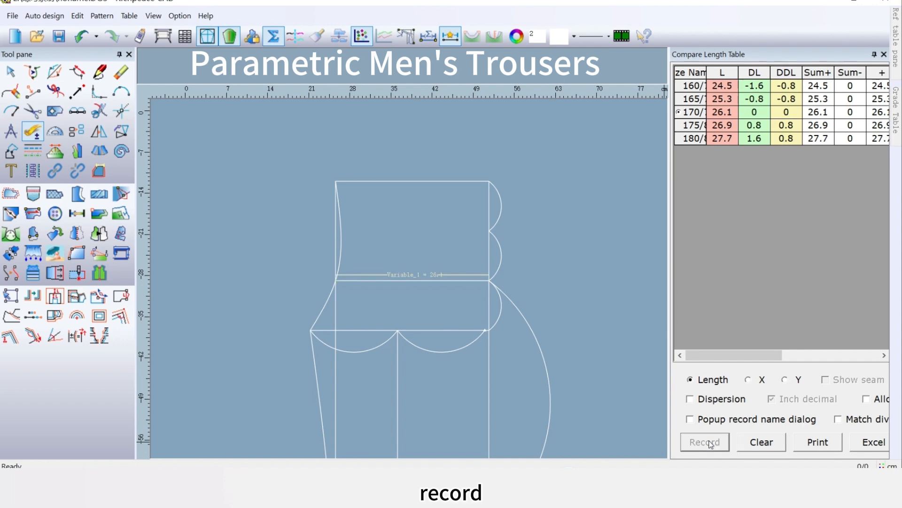
Rename the recorded hip line measurement variable to "Front Hip Width" in the Measurement Var table
left_click(133, 17)
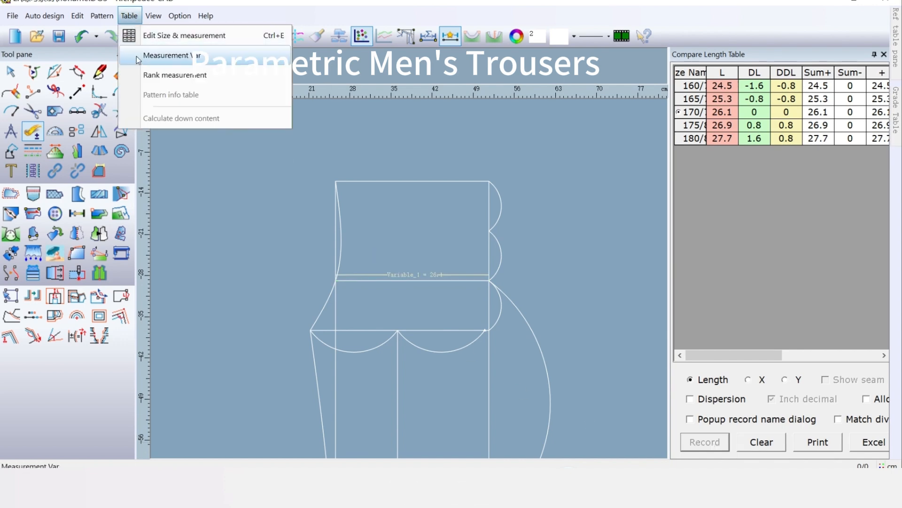
left_click(155, 55)
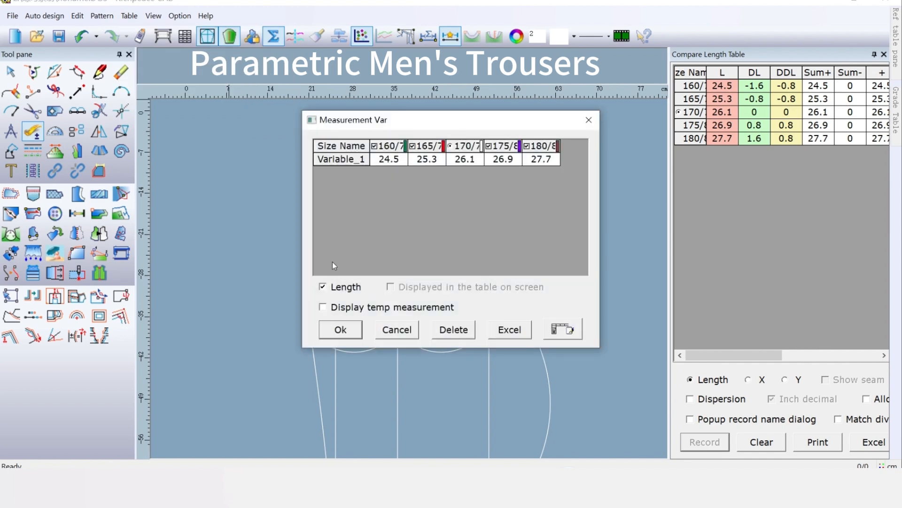
double_click(337, 160)
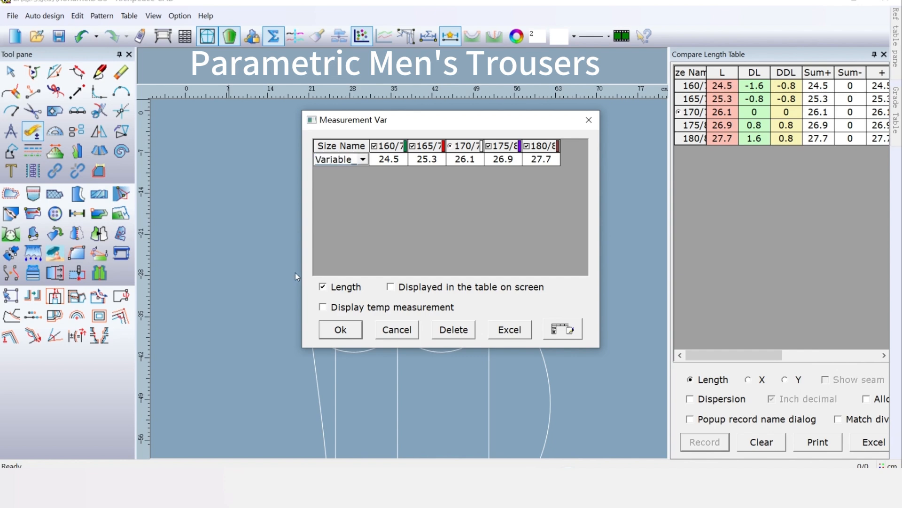
double_click(325, 158)
right_click(325, 159)
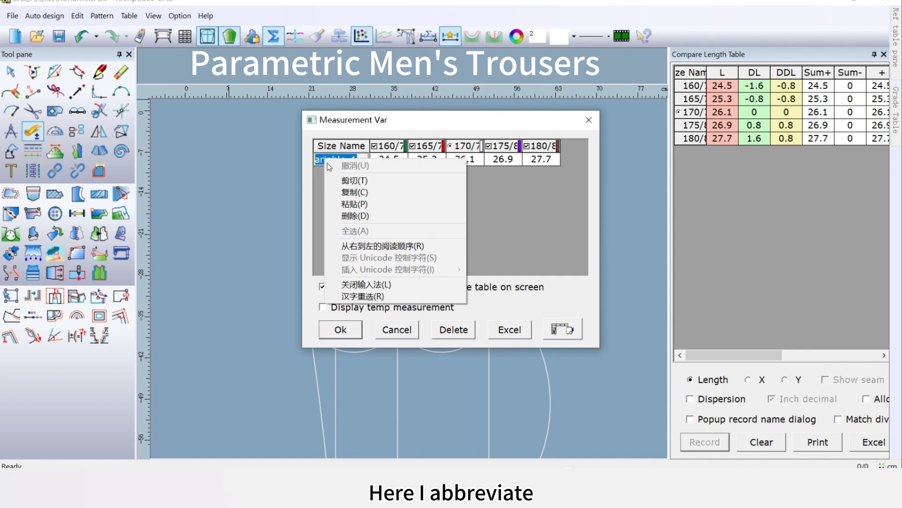
left_click(363, 205)
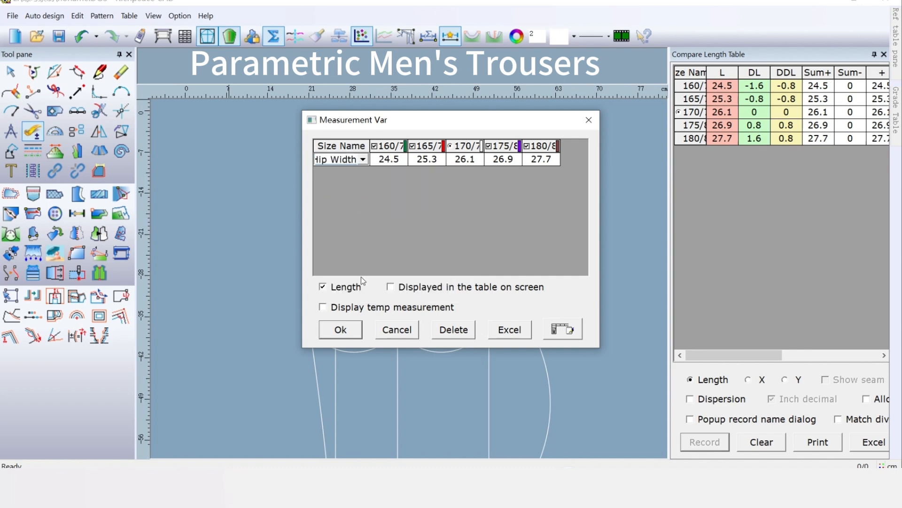
left_click(339, 331)
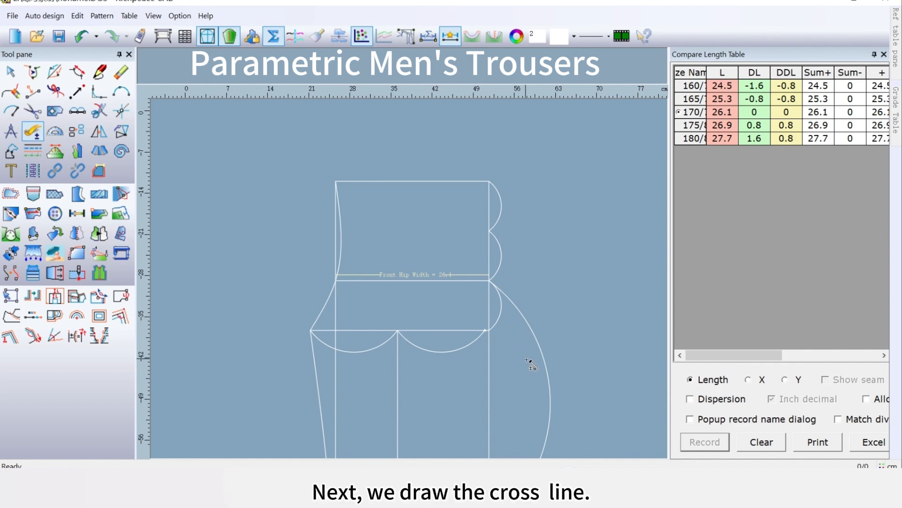
Mirror a copy of the front inseam curve across the vertical crease line to form the lower side seam
scroll(519, 310, "down", 5)
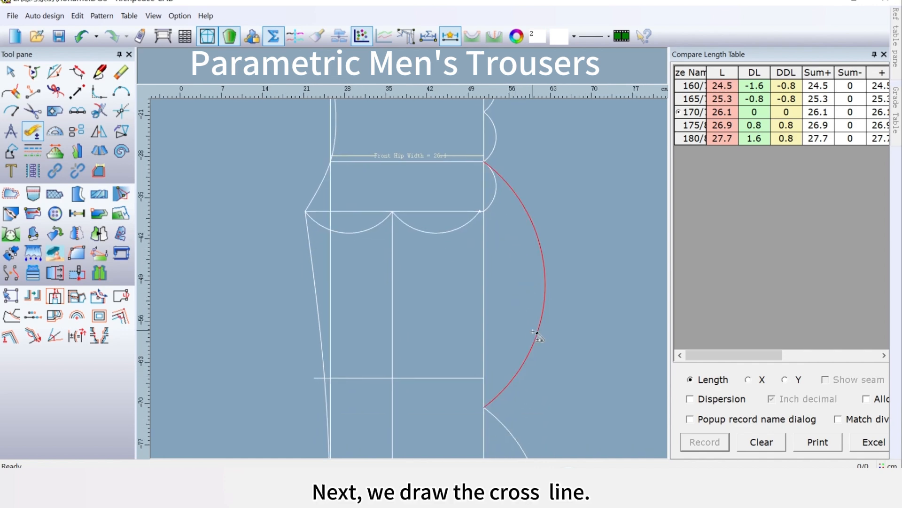
scroll(531, 305, "down", 3)
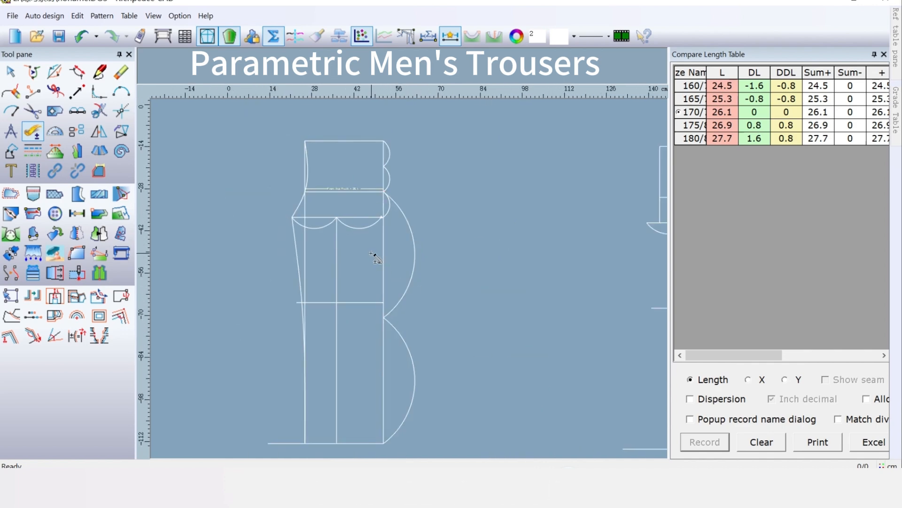
left_click(100, 135)
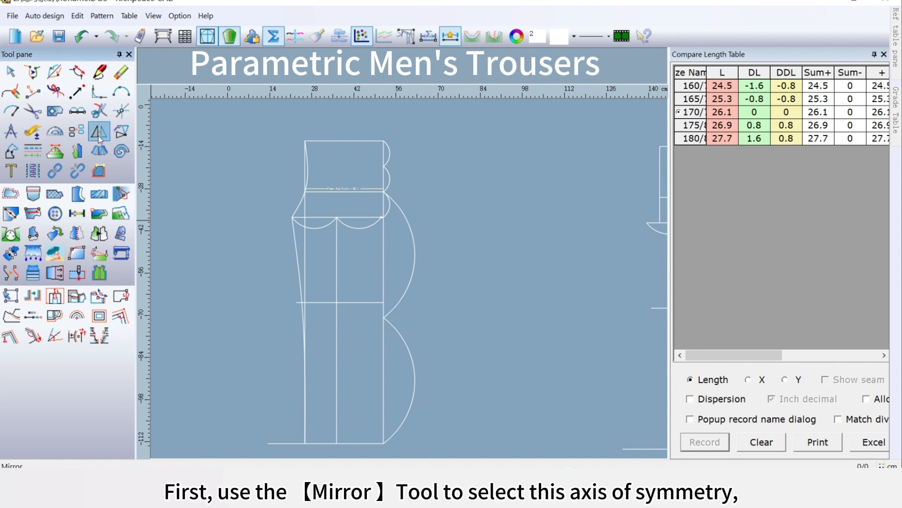
left_click(336, 320)
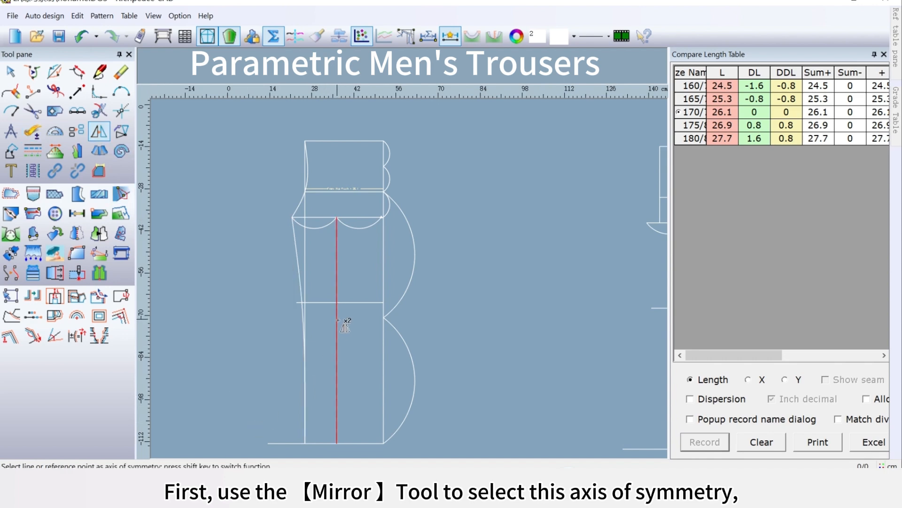
left_click(337, 320)
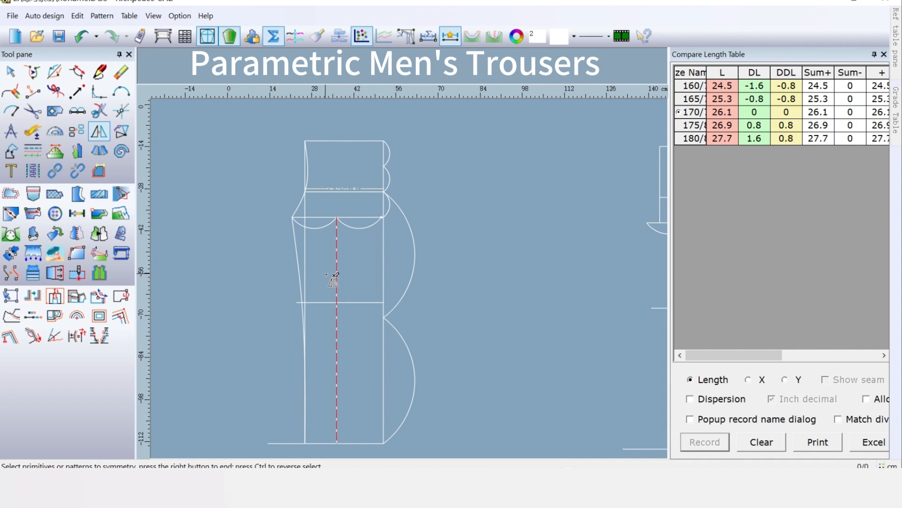
left_click(296, 253)
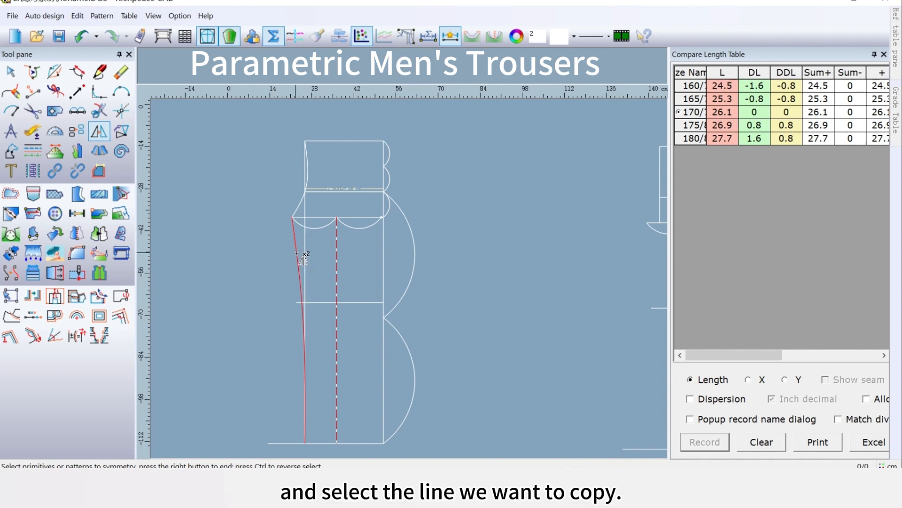
right_click(403, 317)
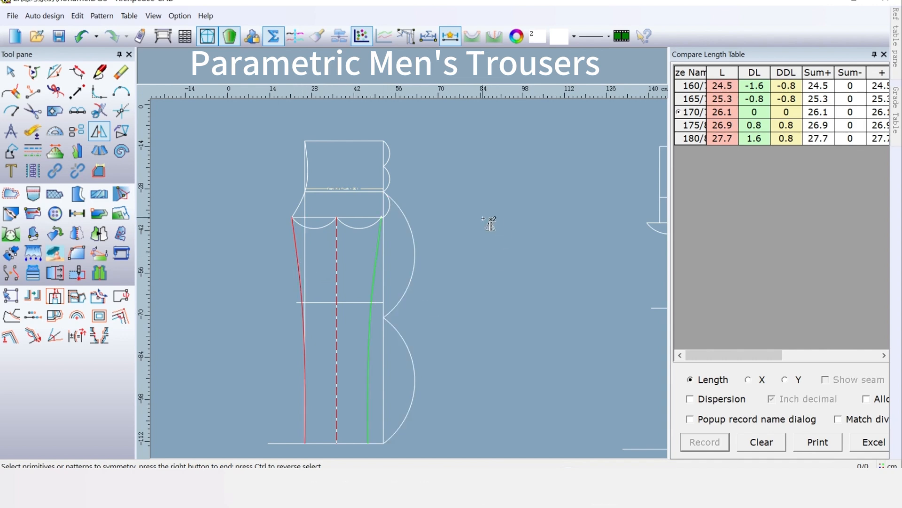
right_click(473, 256)
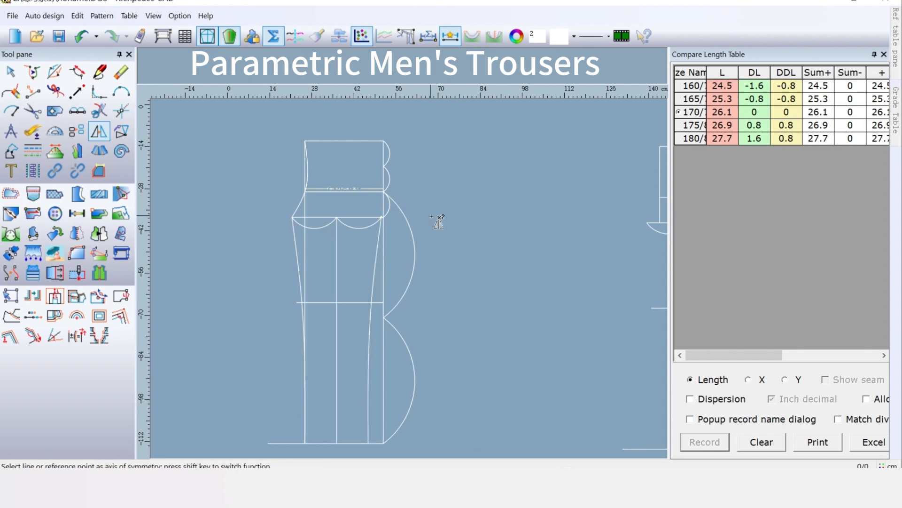
Start a curve with the Intelligent Pen on the waistline, offset -1.5 cm horizontally from the waistline's side corner
right_click(459, 200)
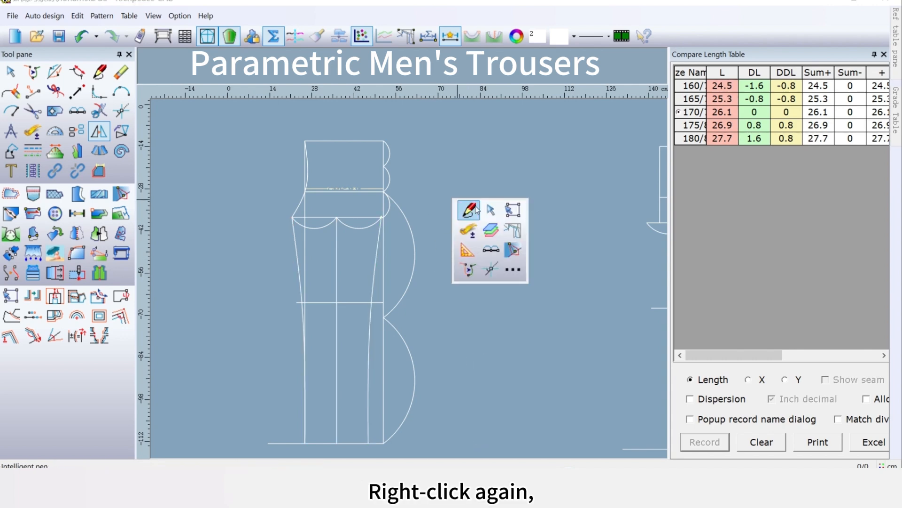
left_click(469, 210)
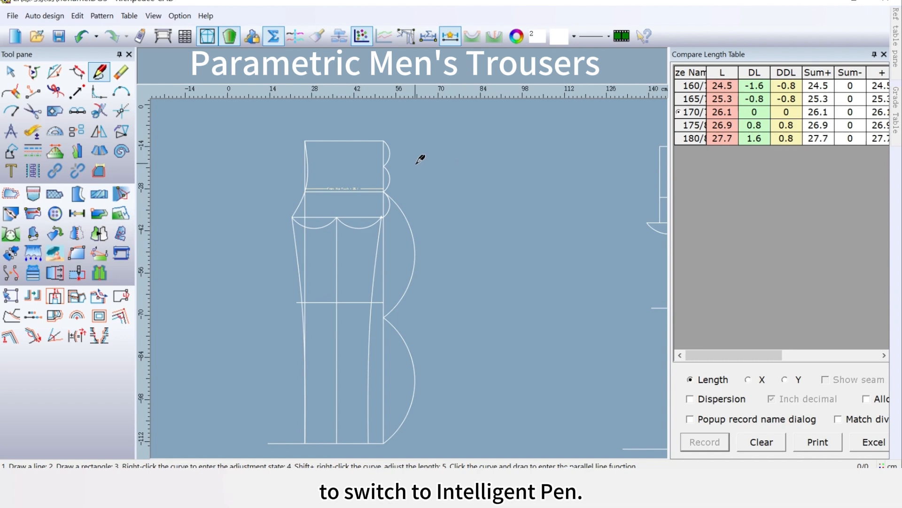
scroll(419, 157, "up", 2)
scroll(416, 272, "up", 1)
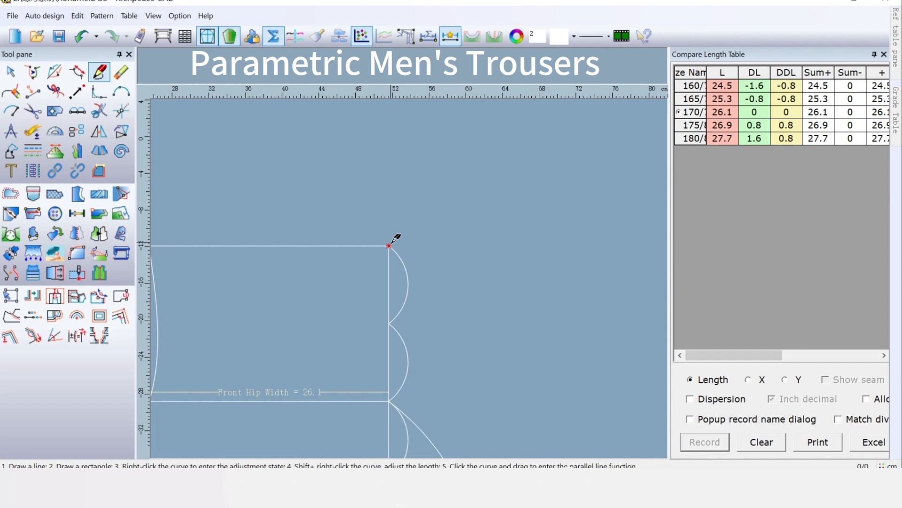
key("Return")
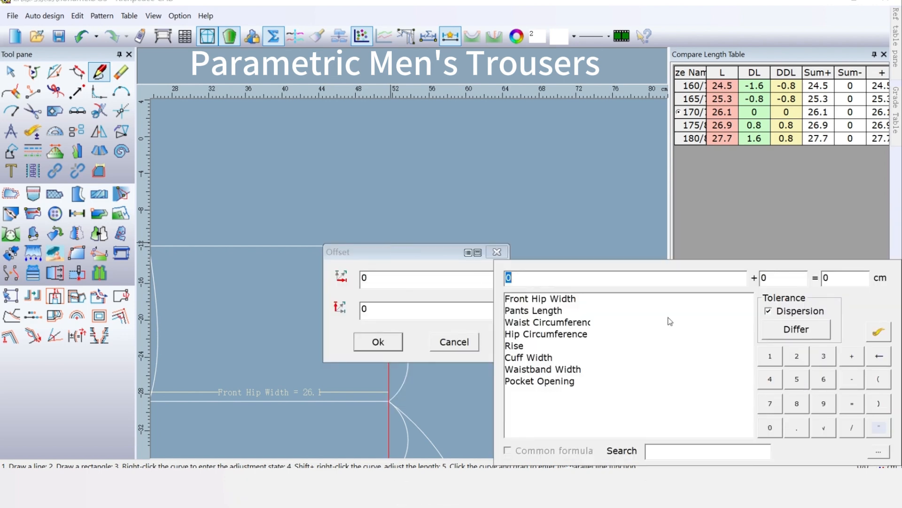
left_click(851, 383)
left_click(770, 362)
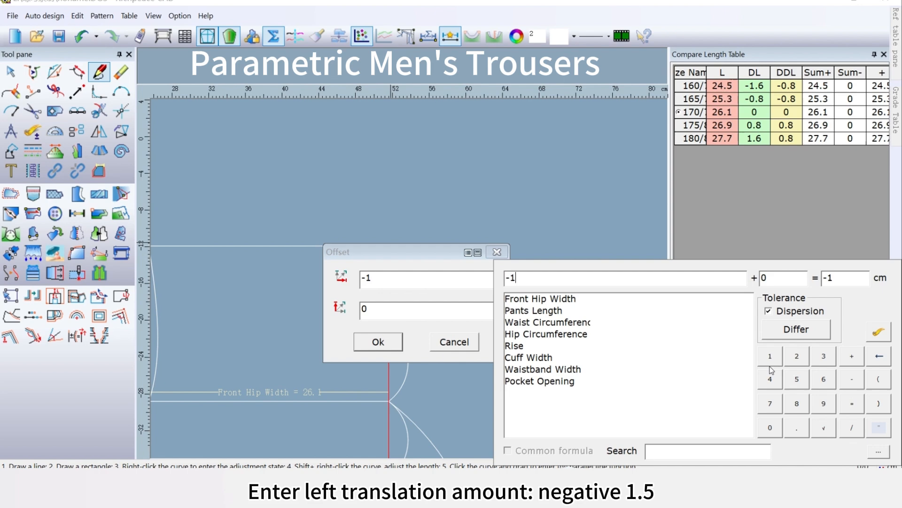
left_click(798, 425)
left_click(793, 380)
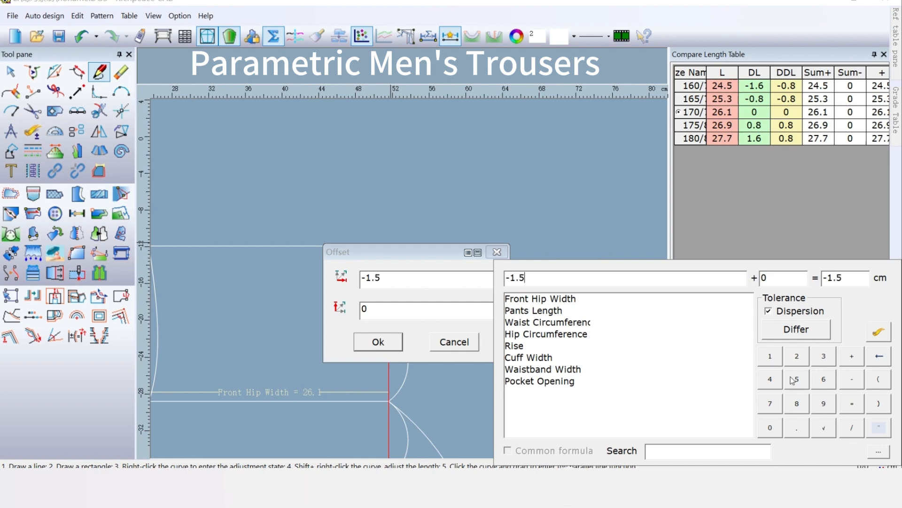
left_click(378, 342)
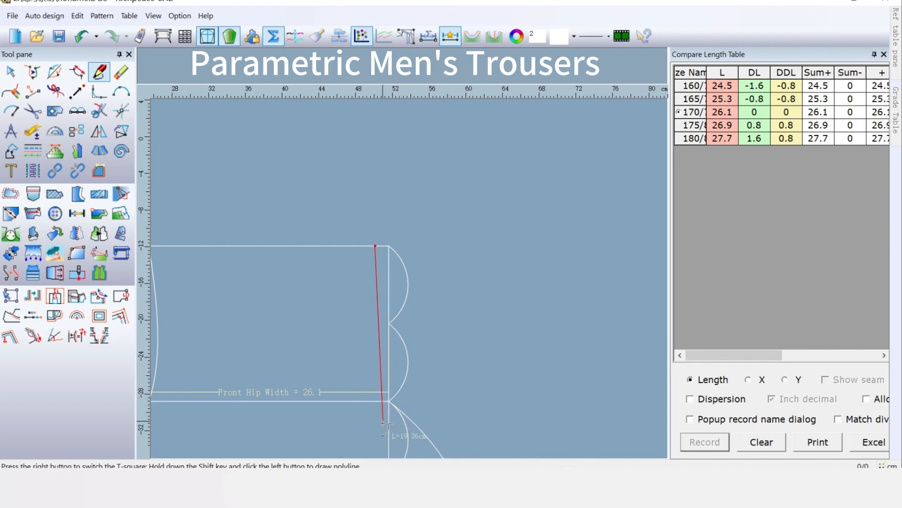
Run the side seam curve through the hip line's side end and finish it at the mirrored curve's upper end on the crotch line
scroll(382, 423, "down", 3)
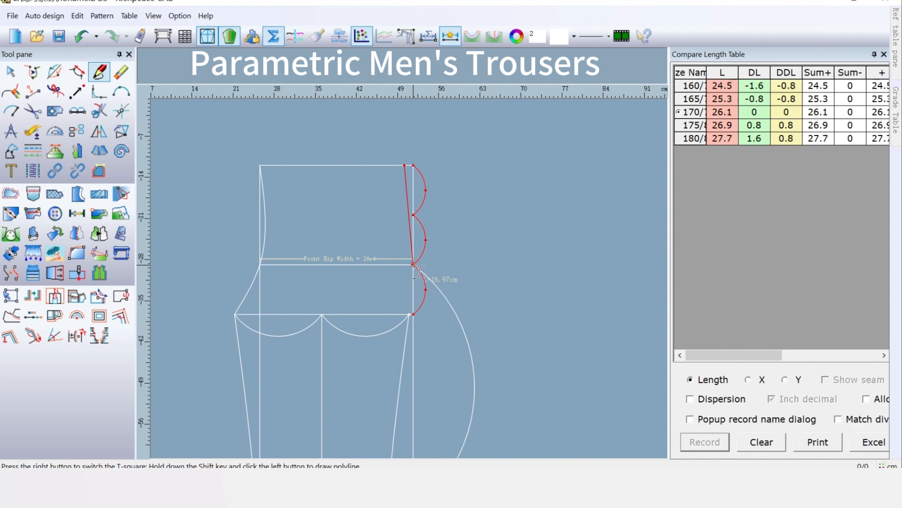
key("Return")
key("Return")
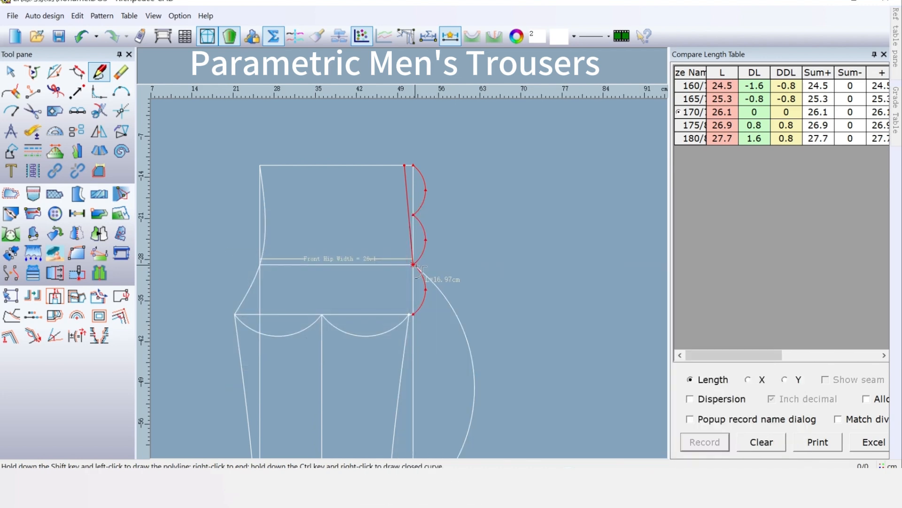
scroll(417, 269, "up", 3)
scroll(419, 266, "up", 1)
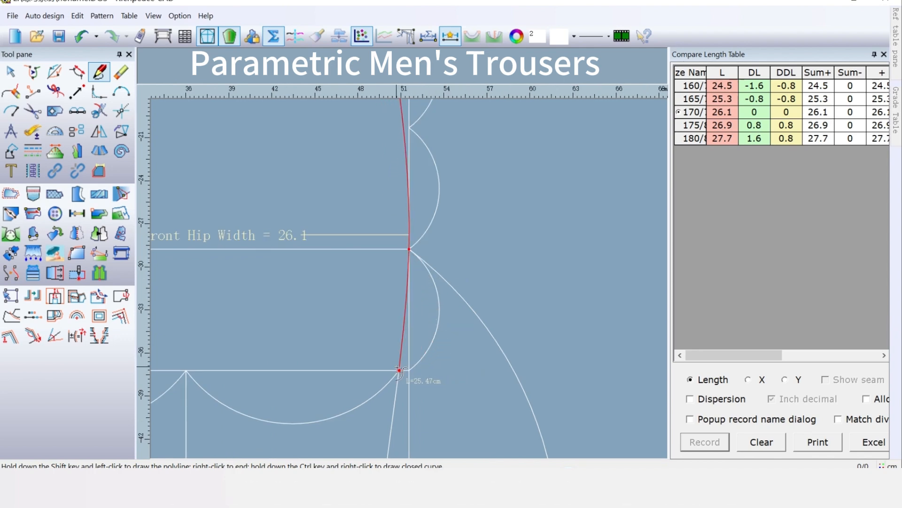
key("Return")
key("Return")
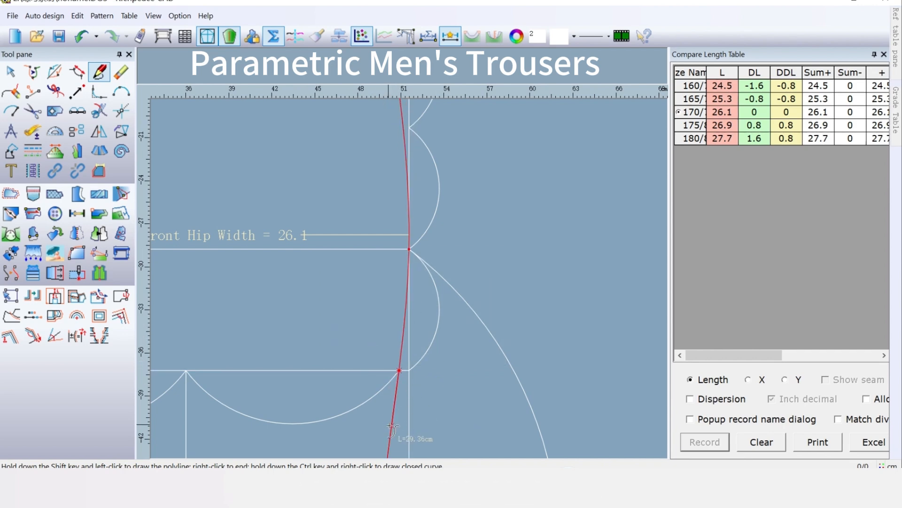
right_click(463, 405)
scroll(413, 269, "down", 3)
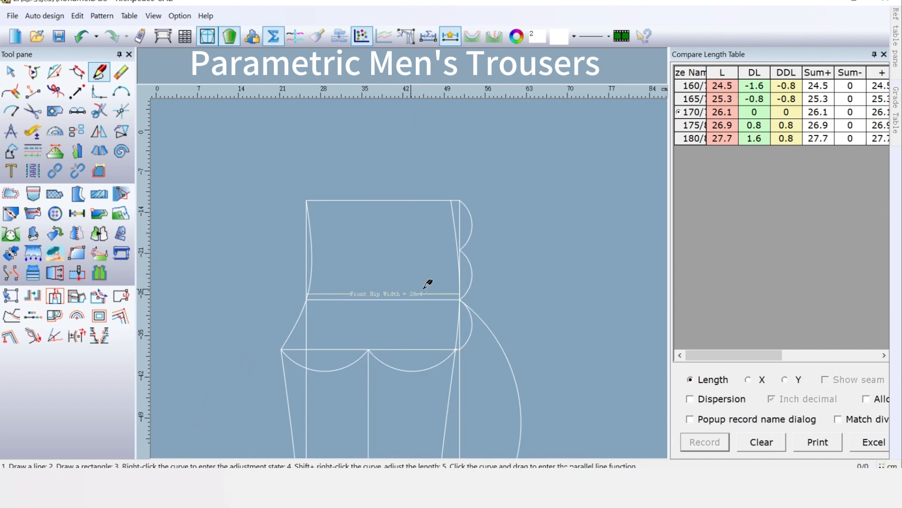
Measure the waistline segment between the new side seam and the side corner with Compare Length, and record it as a variable
scroll(413, 272, "up", 3)
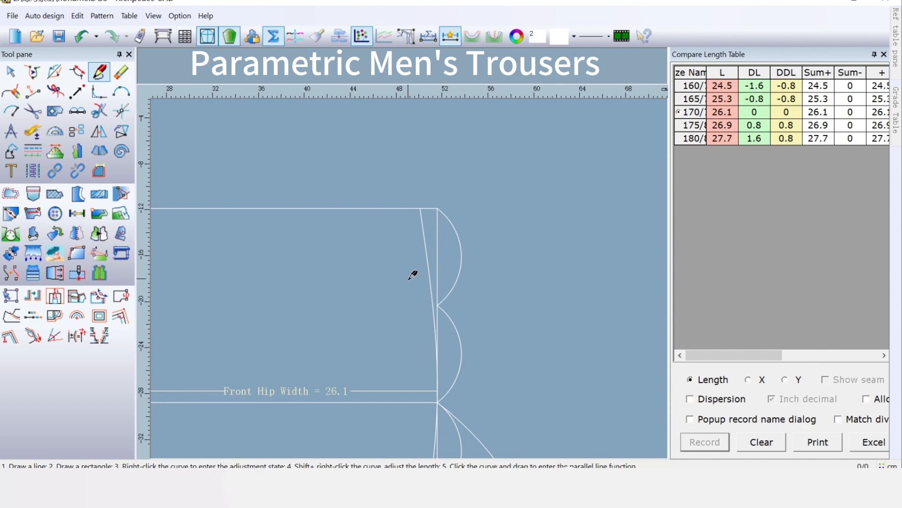
left_click(29, 136)
scroll(403, 283, "up", 3)
scroll(404, 283, "up", 2)
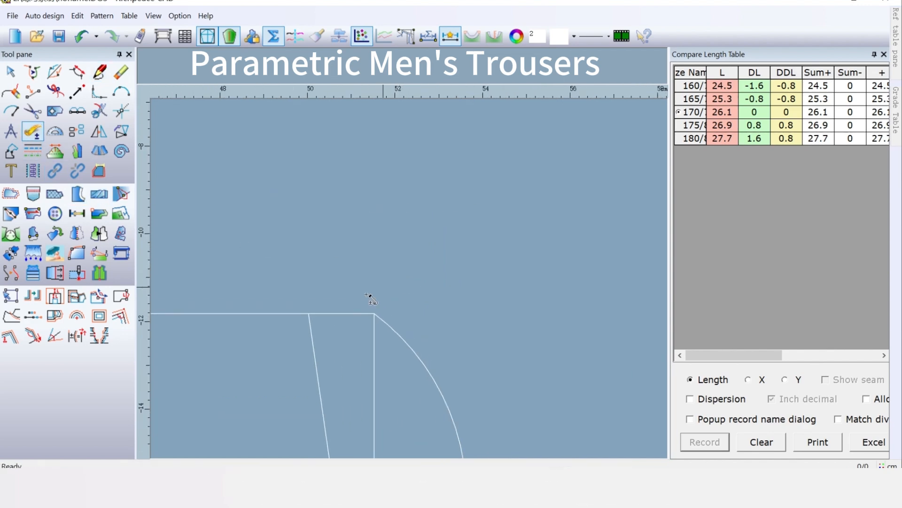
left_click(348, 314)
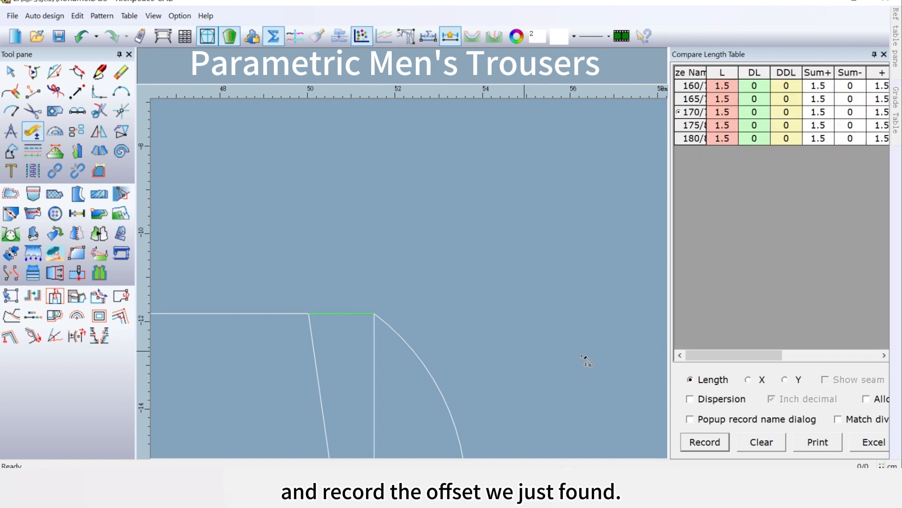
left_click(704, 441)
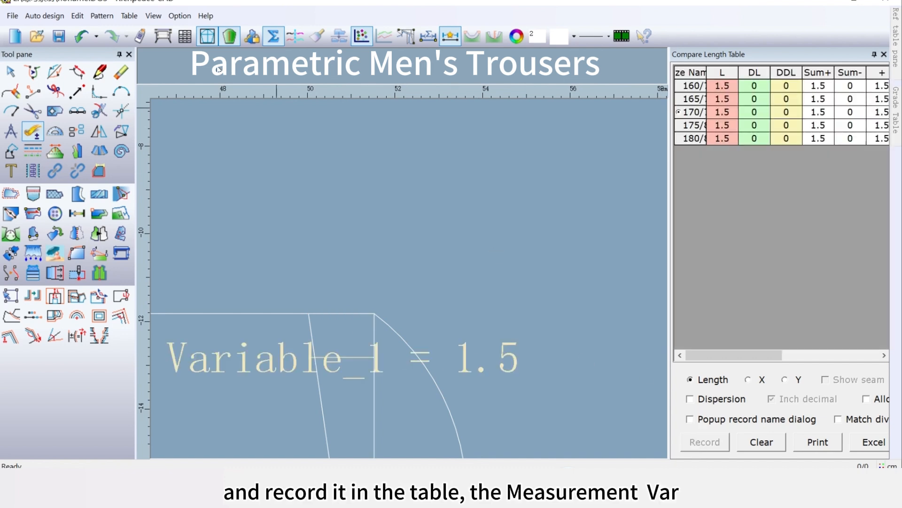
Rename the recorded waistline variable Variable_1 as Ease in the measurement variable table
left_click(126, 17)
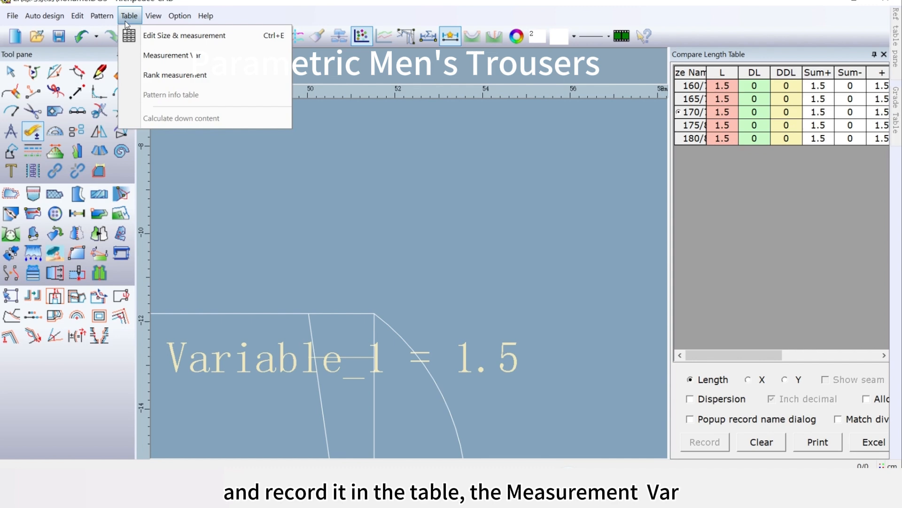
left_click(142, 53)
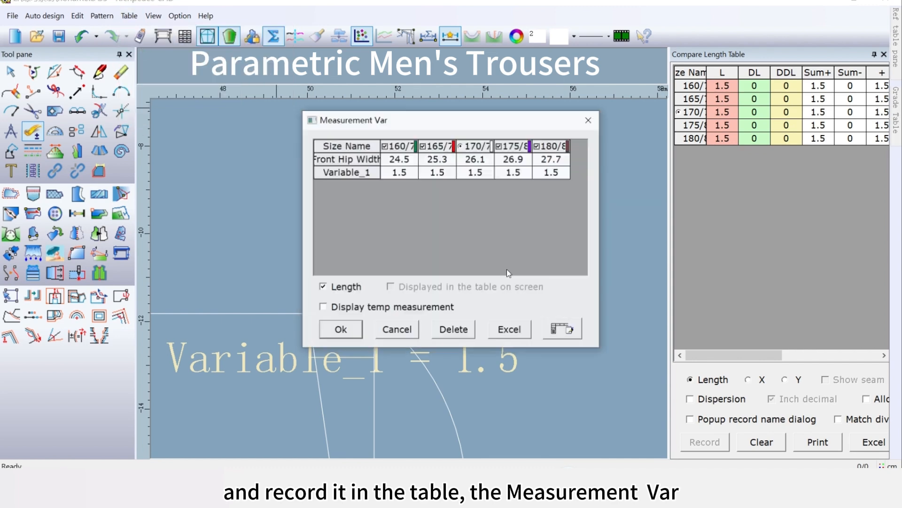
left_click(360, 174)
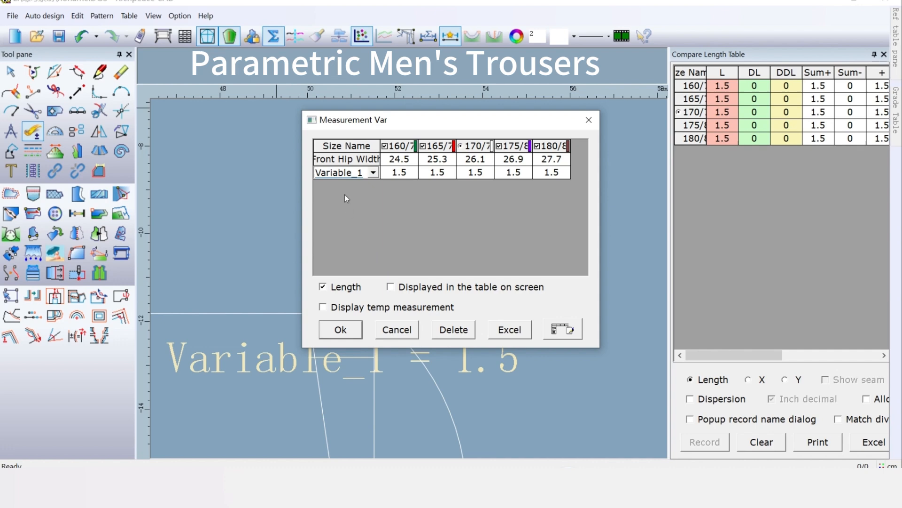
key("Up")
left_click(344, 173)
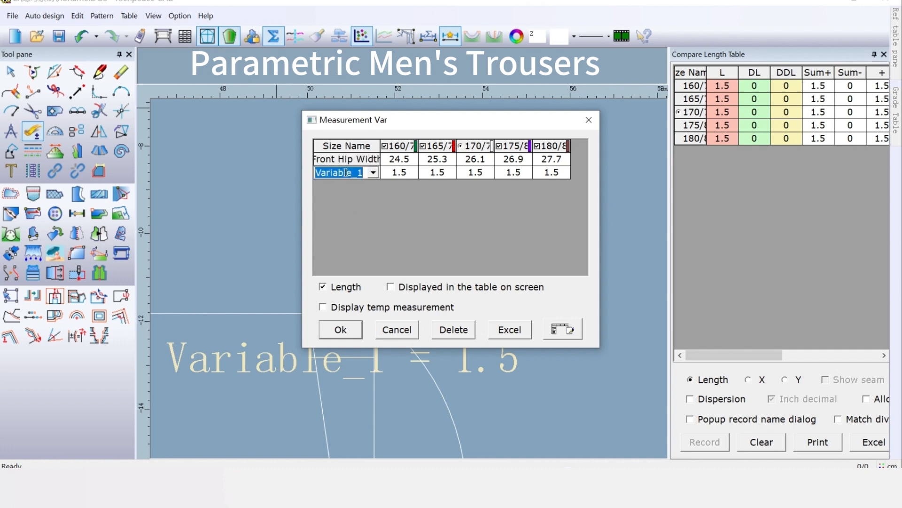
right_click(344, 173)
left_click(383, 229)
type("Ease")
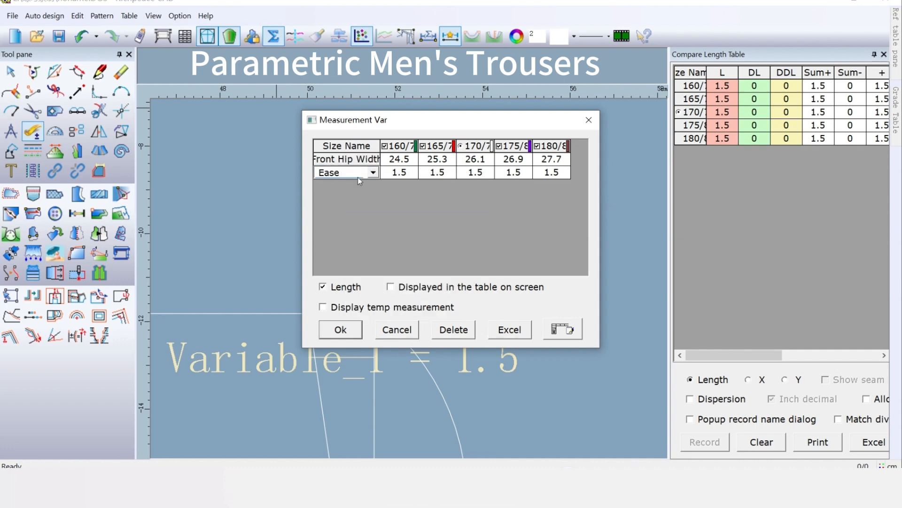
left_click(341, 329)
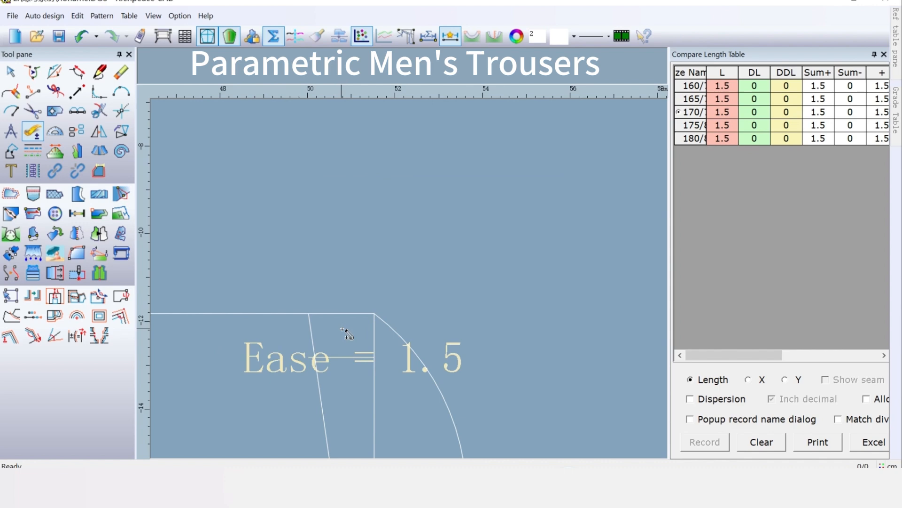
Turn off the Length option in the size table and add a front dart length row with 9 for the base size 170
scroll(413, 280, "down", 3)
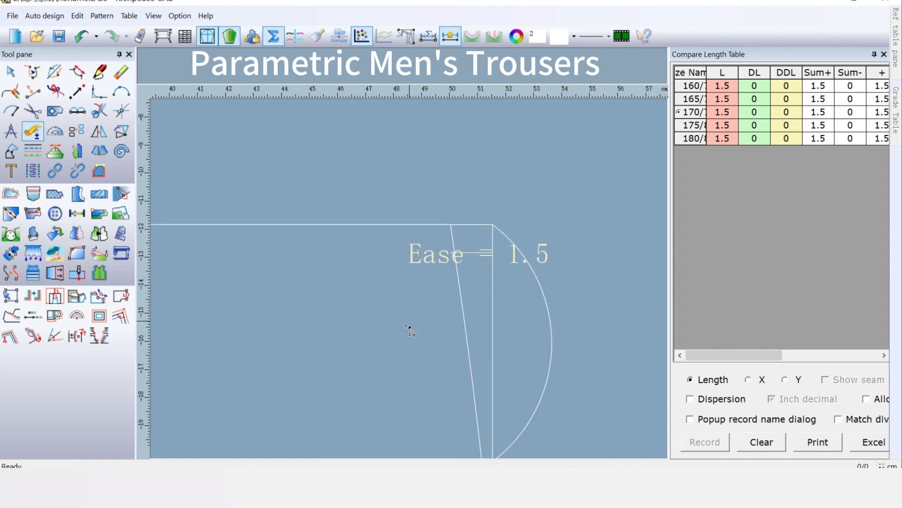
scroll(413, 280, "down", 2)
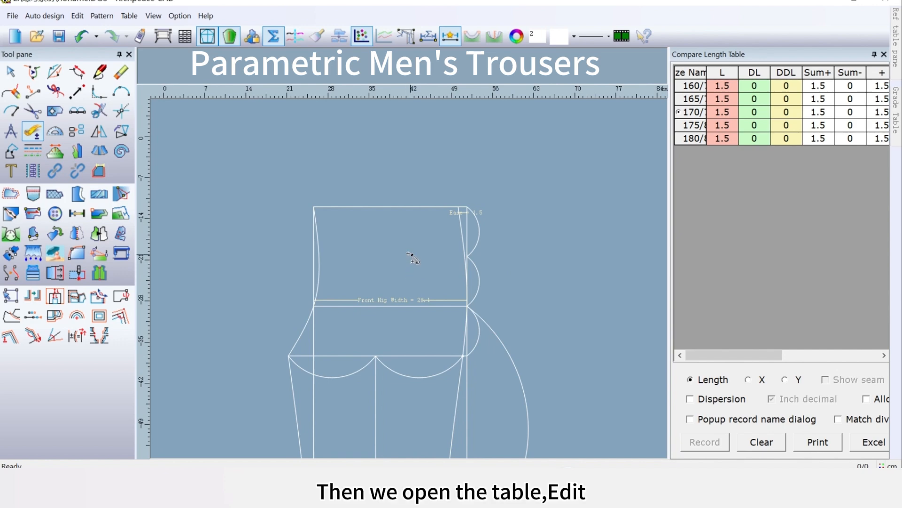
left_click(129, 17)
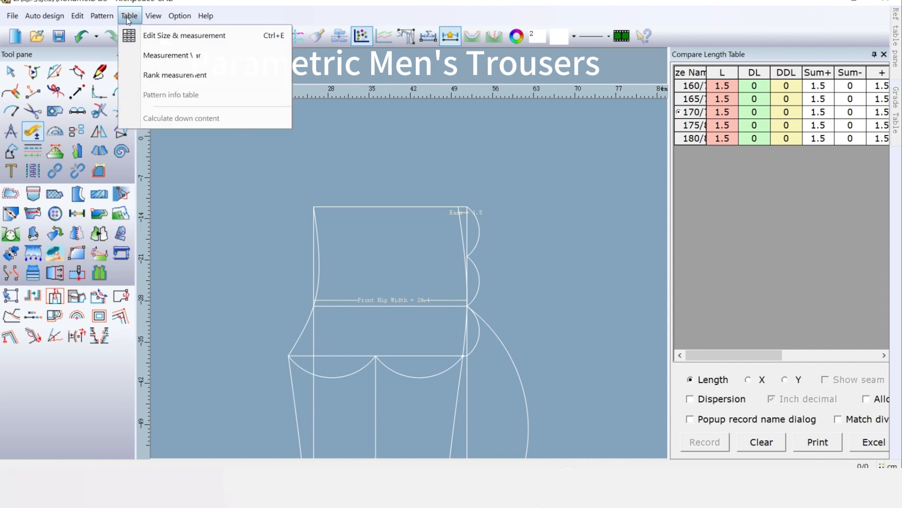
left_click(146, 37)
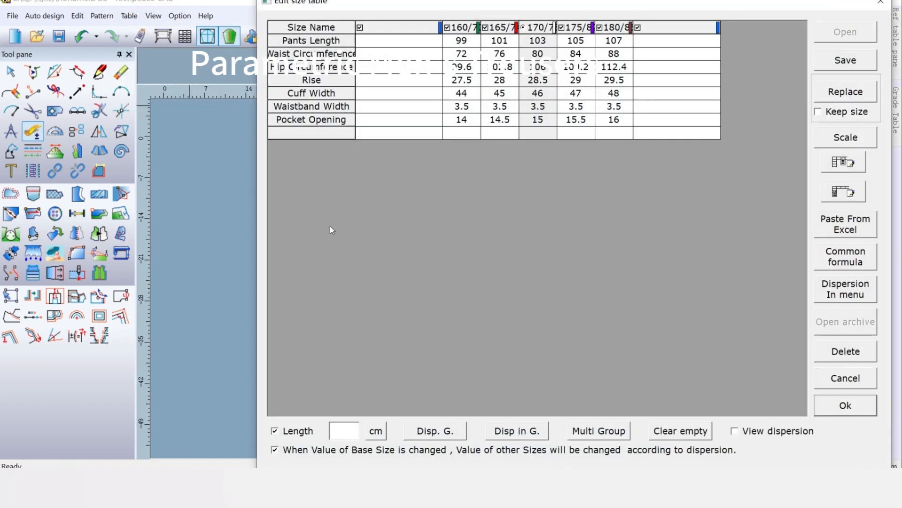
left_click(275, 431)
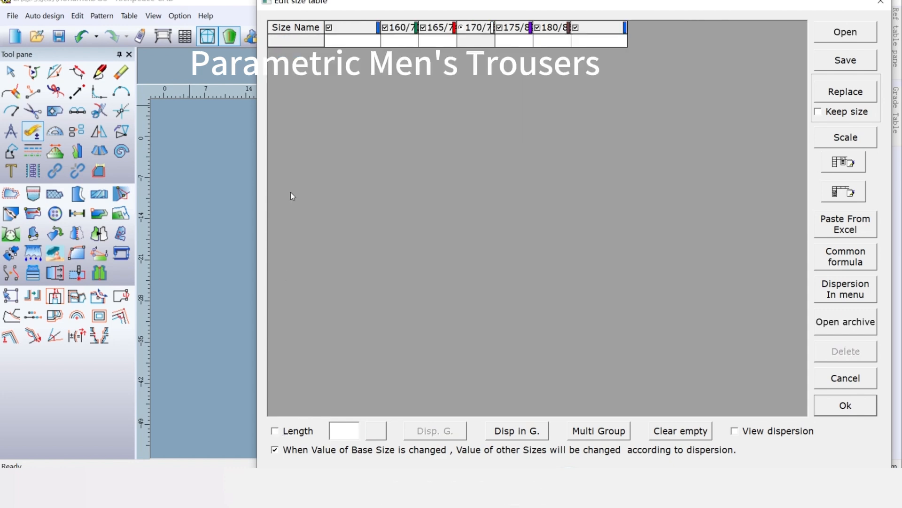
left_click(299, 44)
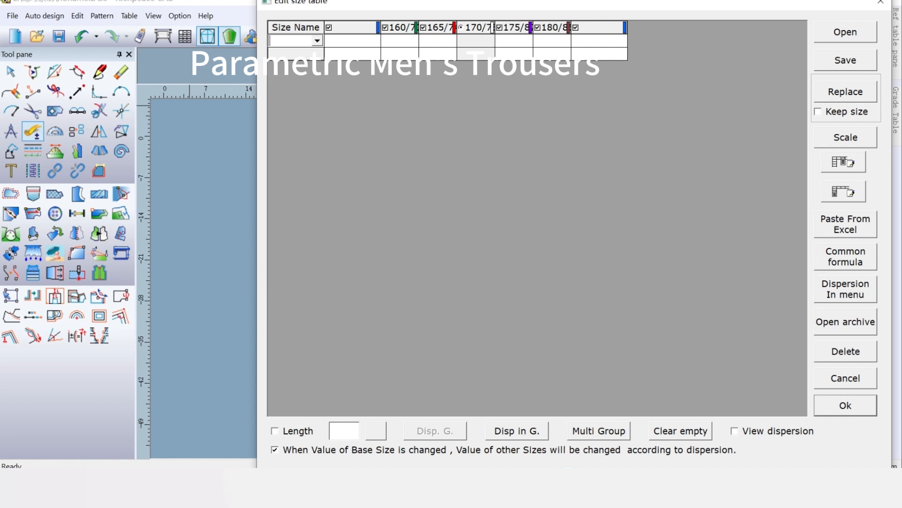
right_click(291, 56)
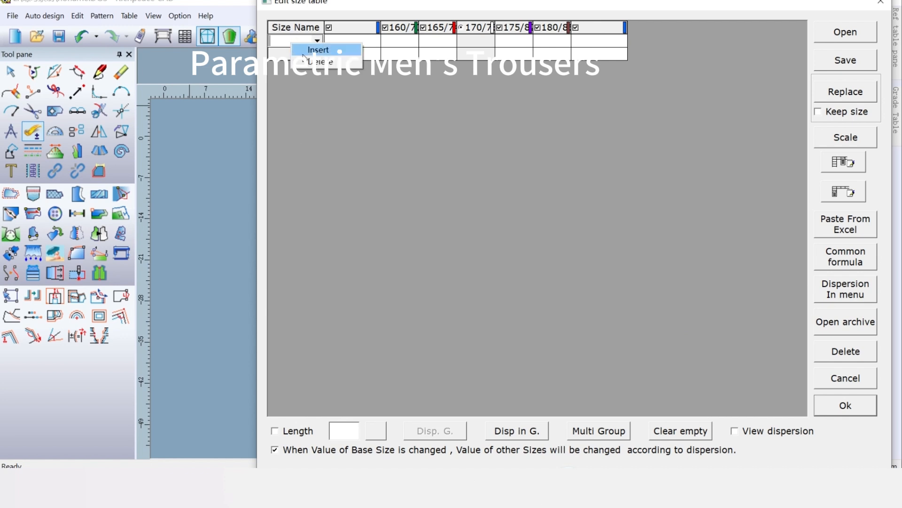
left_click(278, 42)
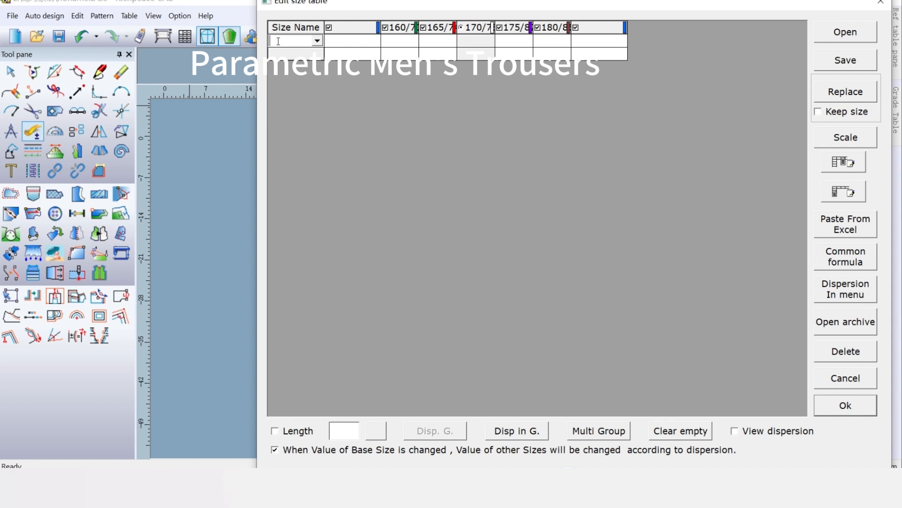
key("ctrl+v")
left_click(468, 41)
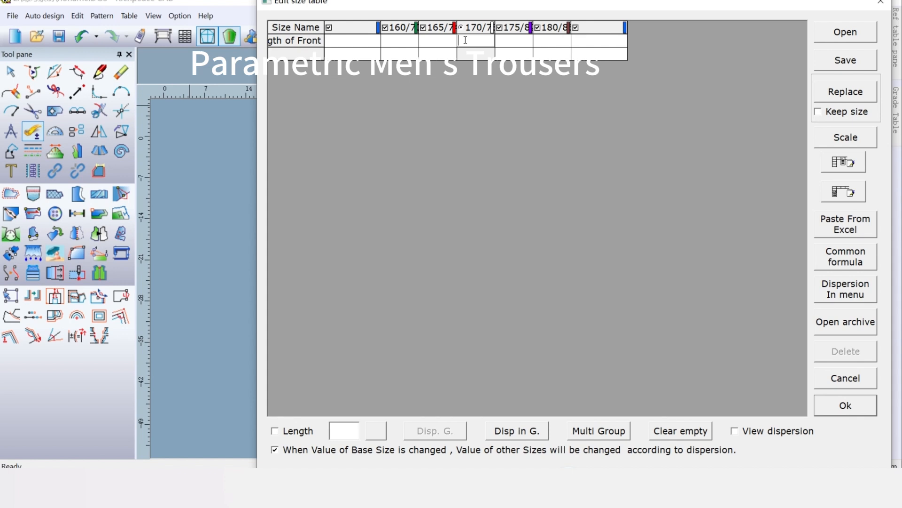
type("9")
Add rows for Back Dart Volume with 5 and Front Pleat Length with 4 in base size 170, and try to accept the table
left_click(300, 54)
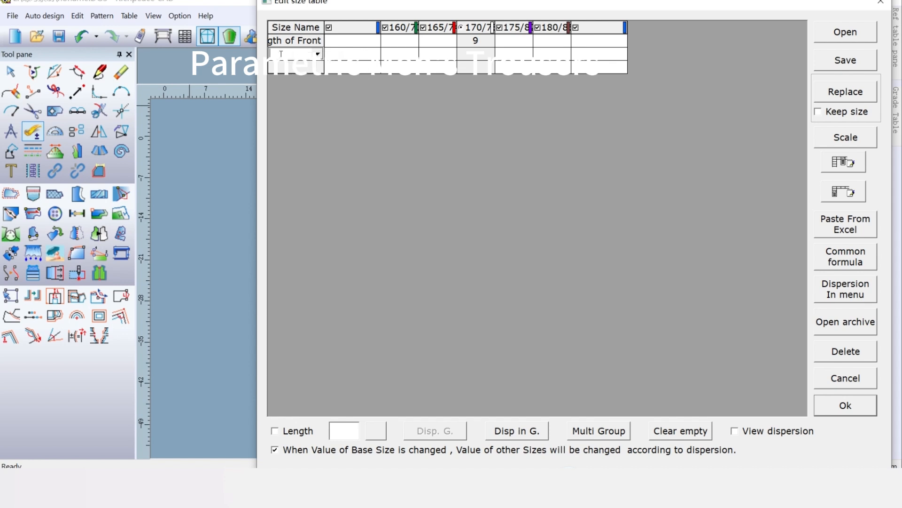
left_click(479, 53)
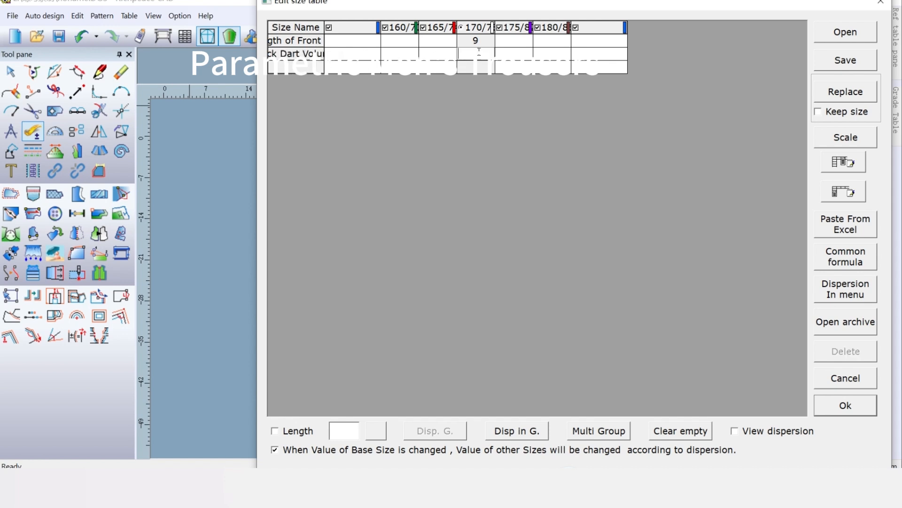
type("5")
left_click(303, 69)
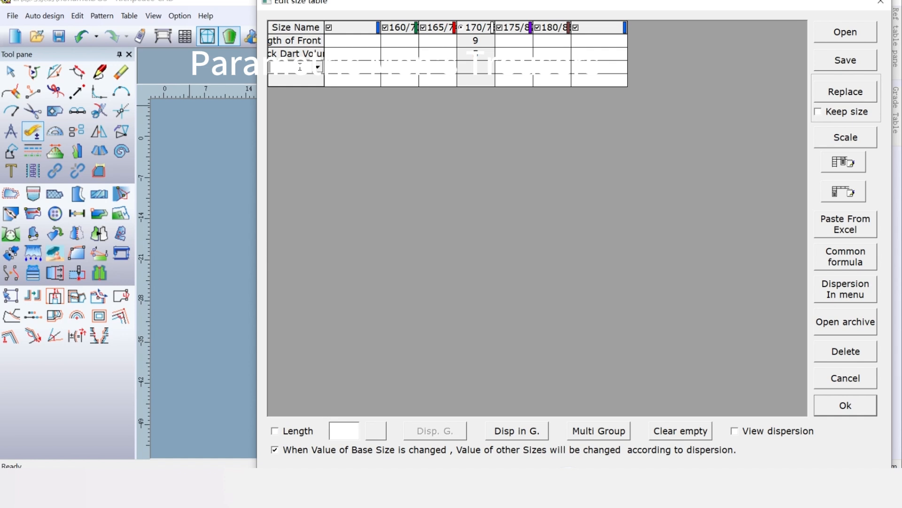
left_click(487, 66)
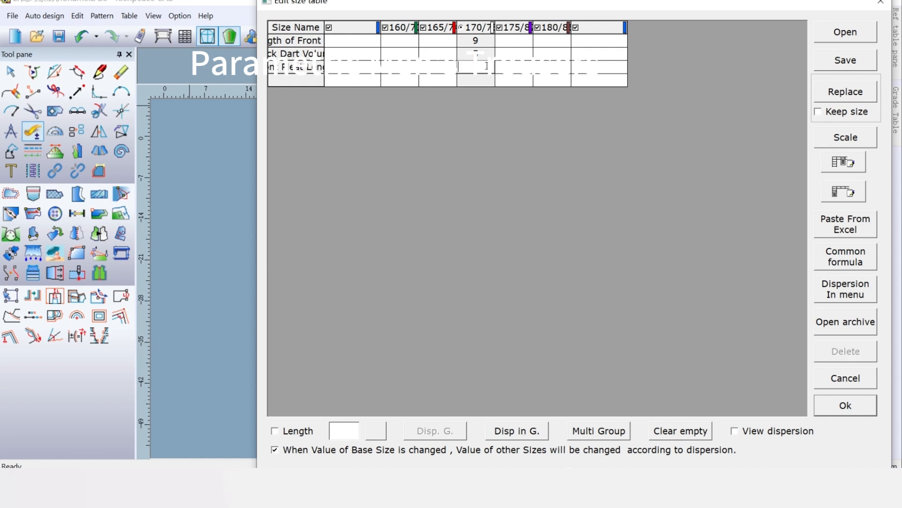
type("4")
left_click(845, 408)
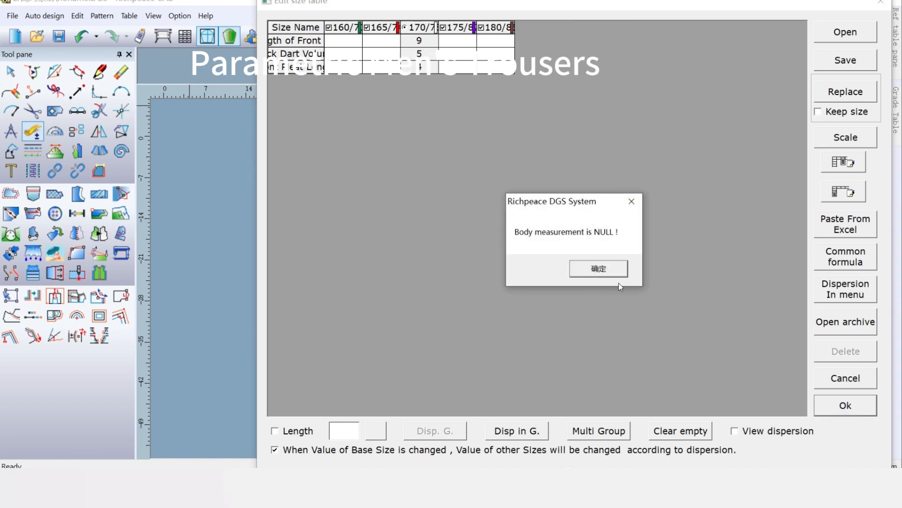
left_click(606, 270)
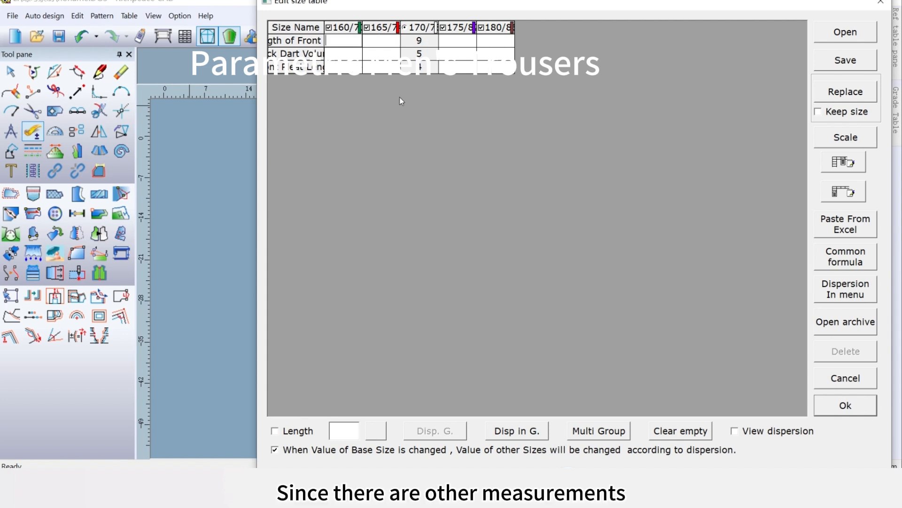
Fill the front dart length, Back Dart Volume and Front Pleat Length across all sizes with the in-group dispersion, and accept the size table
left_click(427, 39)
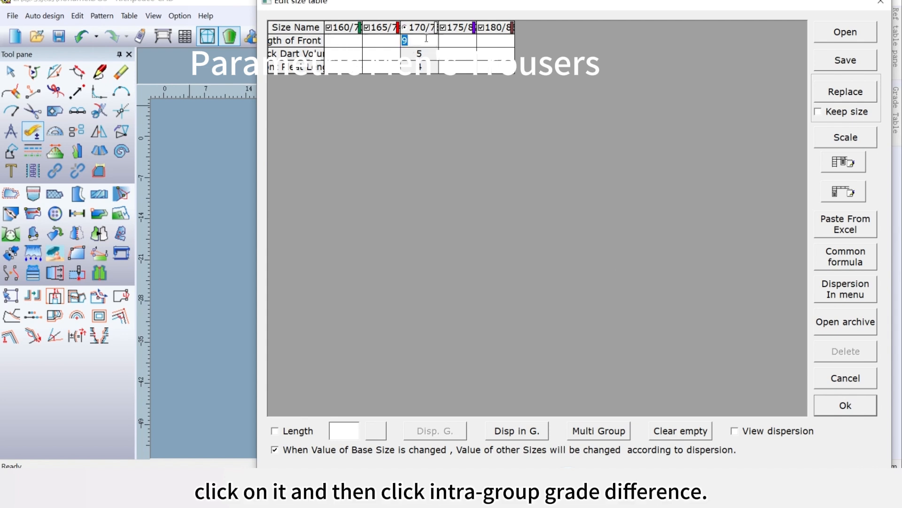
left_click(520, 436)
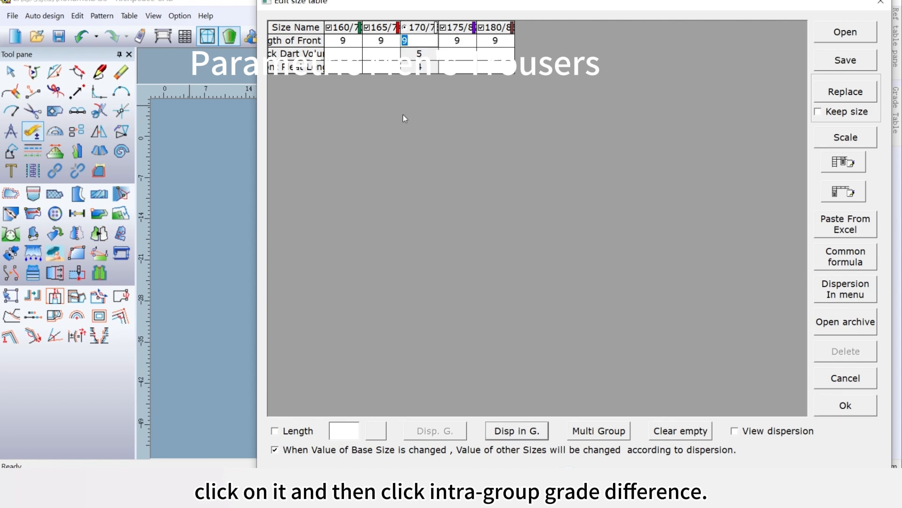
left_click(419, 56)
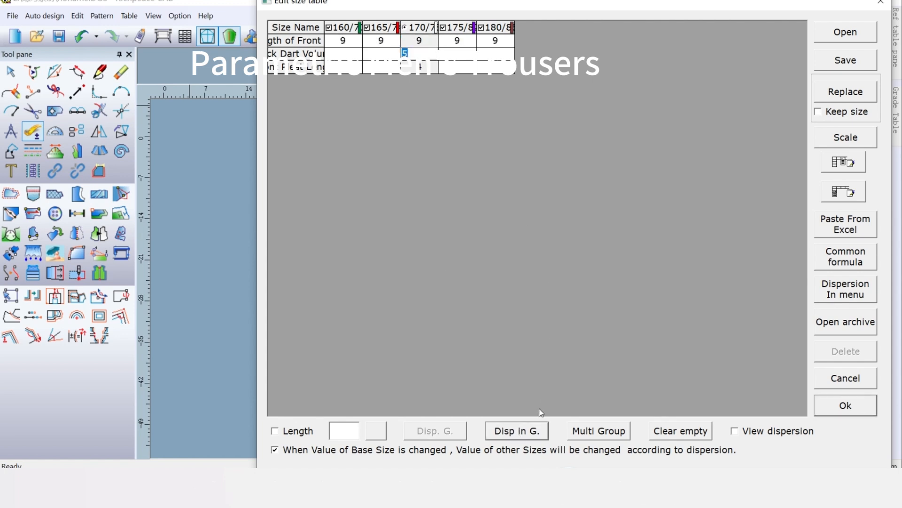
left_click(524, 432)
left_click(413, 71)
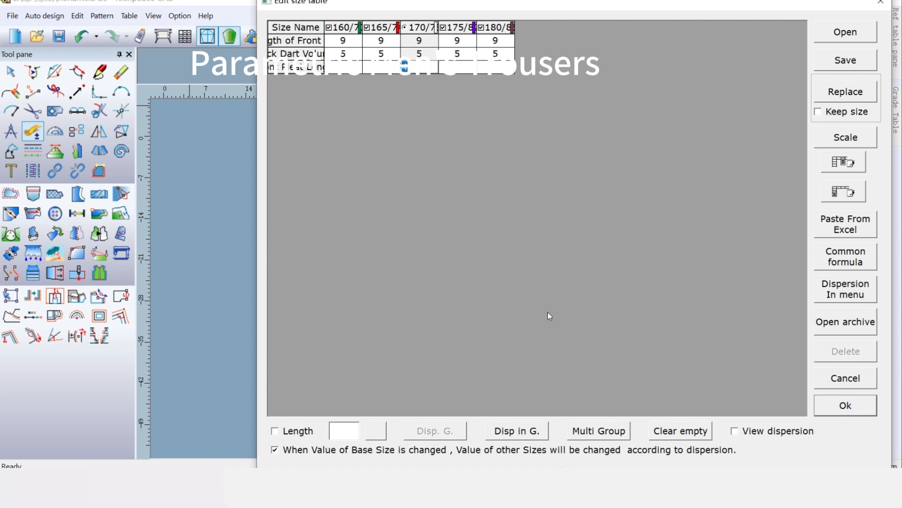
left_click(526, 430)
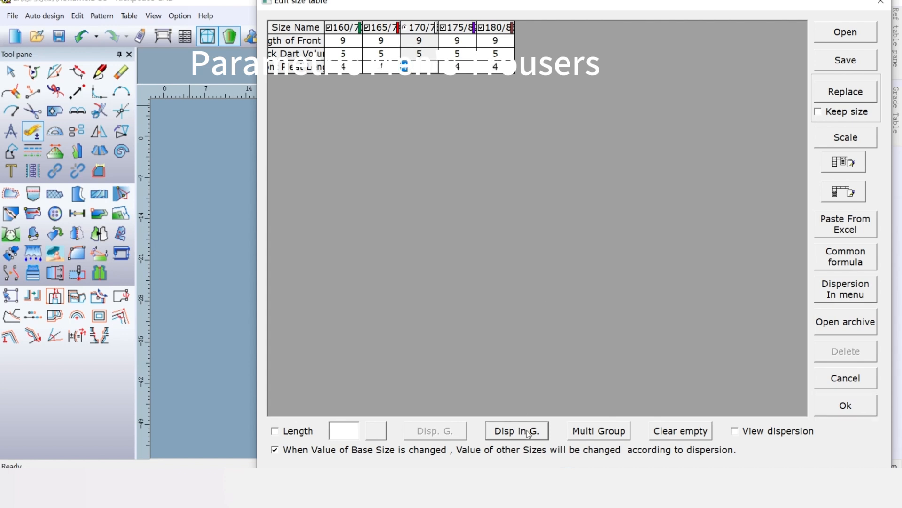
left_click(841, 408)
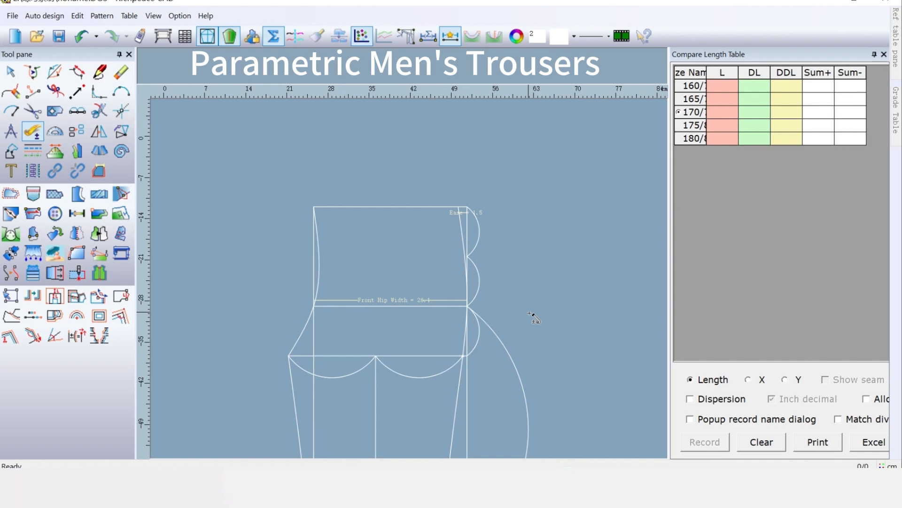
Draw an Intelligent Pen line from the waistline, offset -5 cm horizontally from the side seam's upper end, to the hip line's side end
scroll(412, 281, "up", 2)
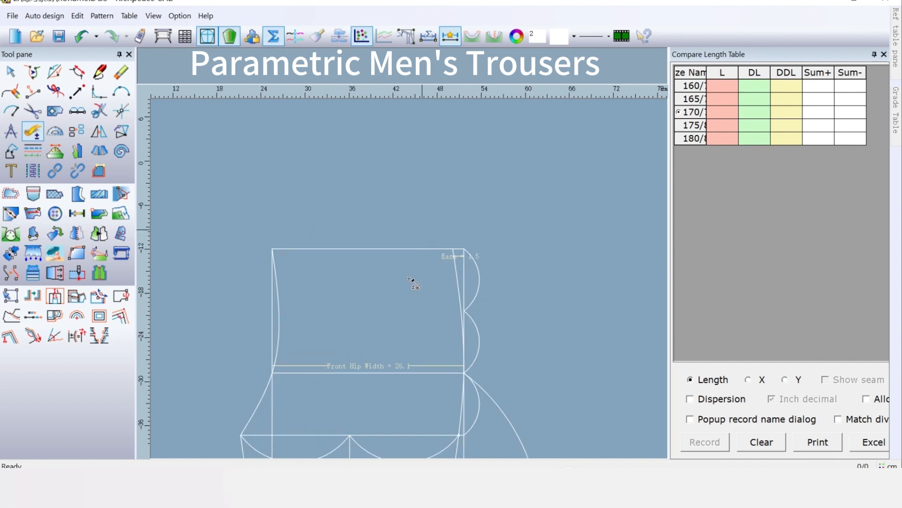
scroll(411, 279, "up", 1)
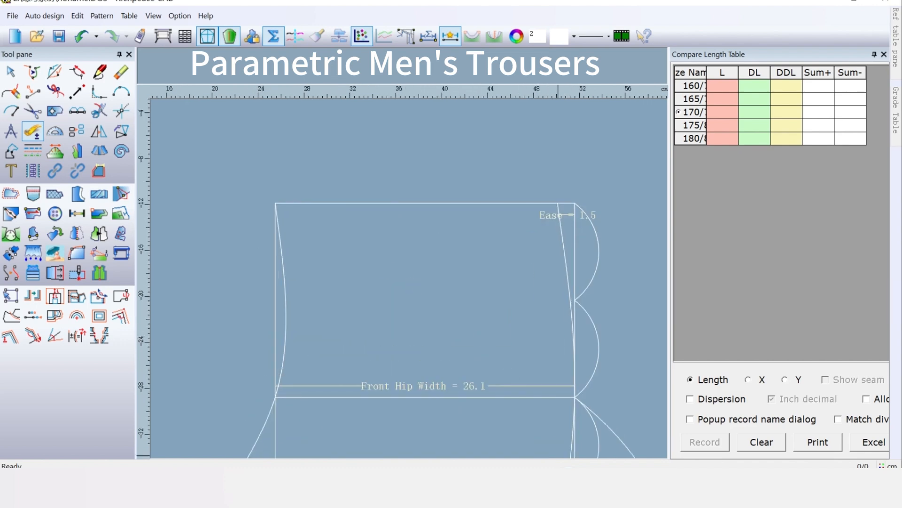
key("f")
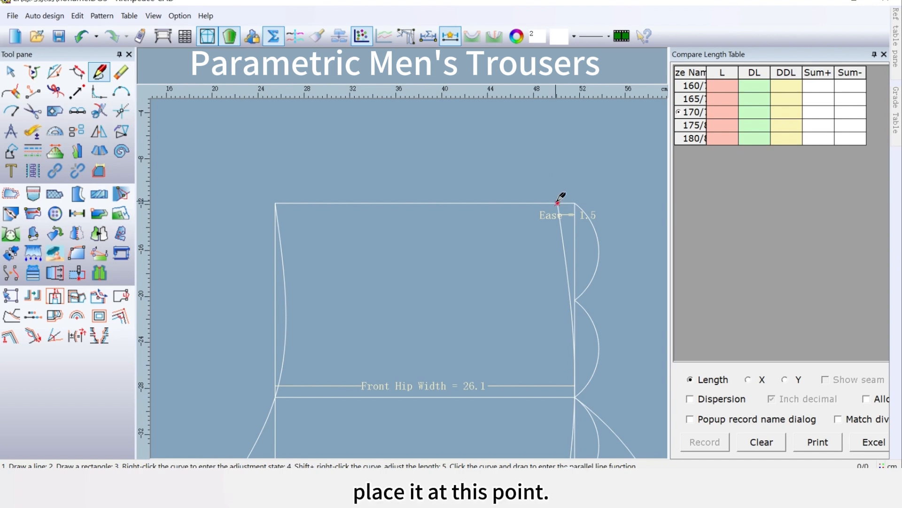
key("Return")
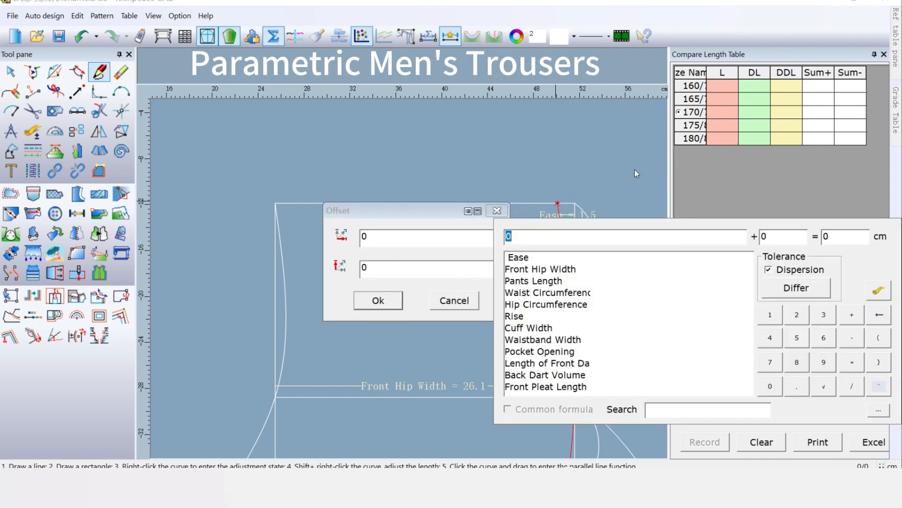
left_click(852, 337)
left_click(797, 337)
left_click(396, 304)
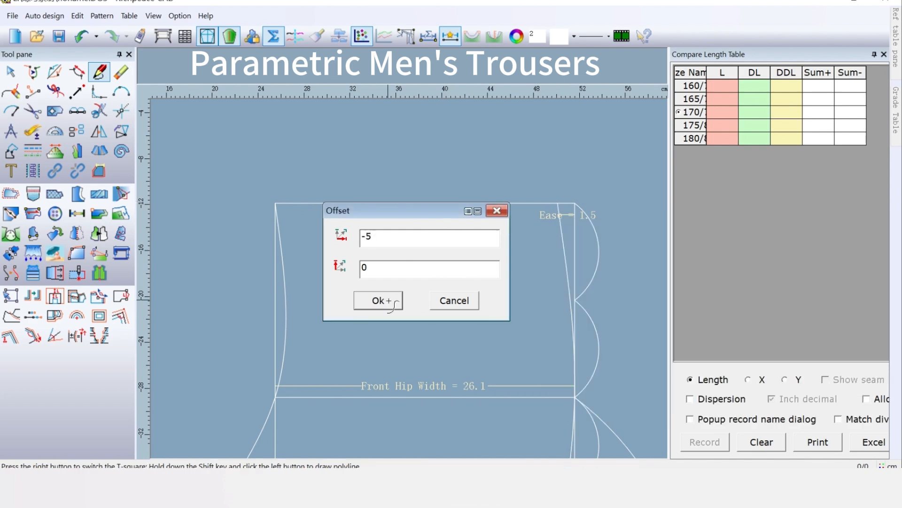
left_click(396, 302)
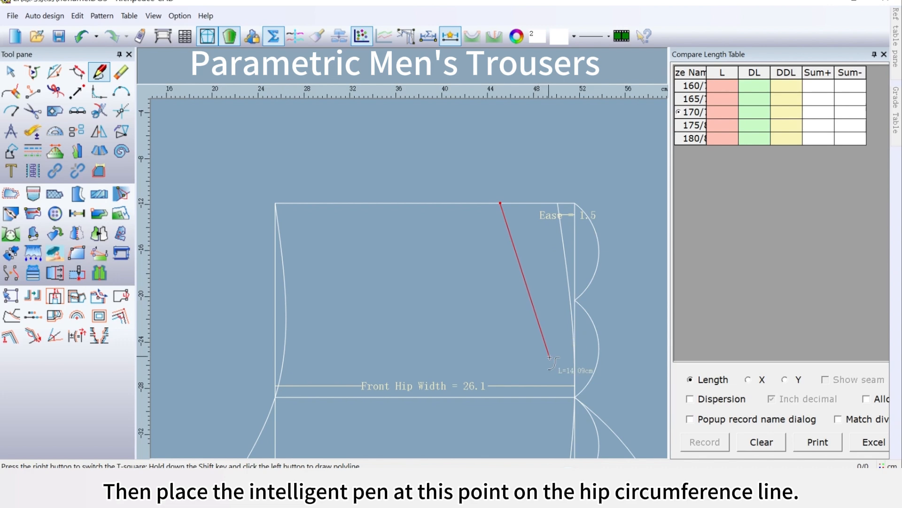
left_click(574, 396)
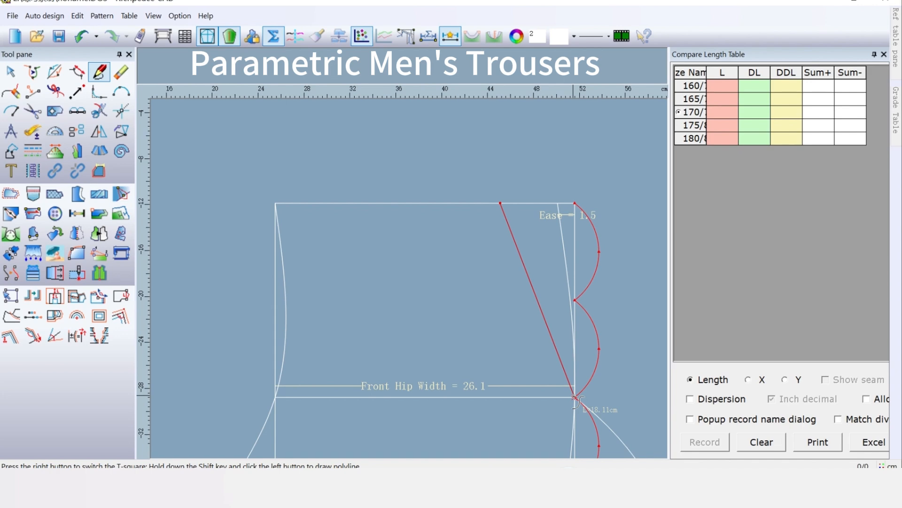
Finish the slanted line from the waistline at a point on the vertical side line offset 2 cm on the Y-axis from the hip line
key("Return")
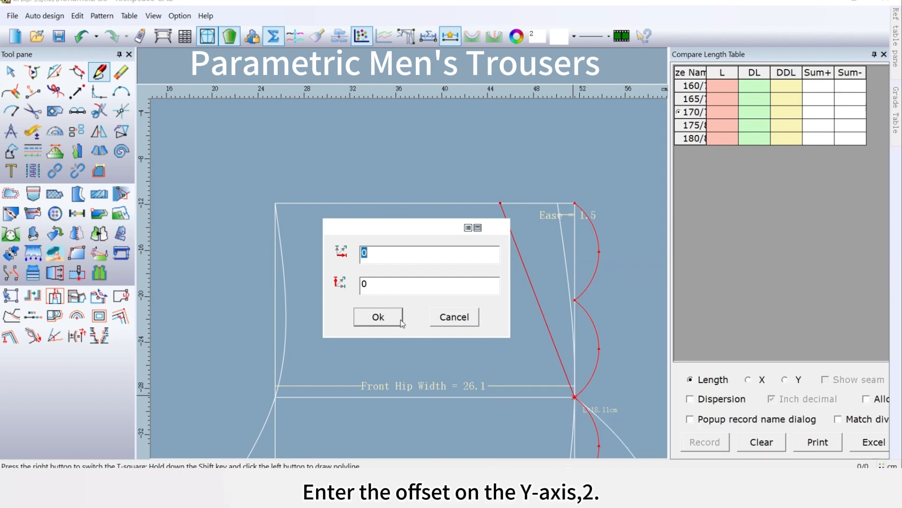
left_click(381, 290)
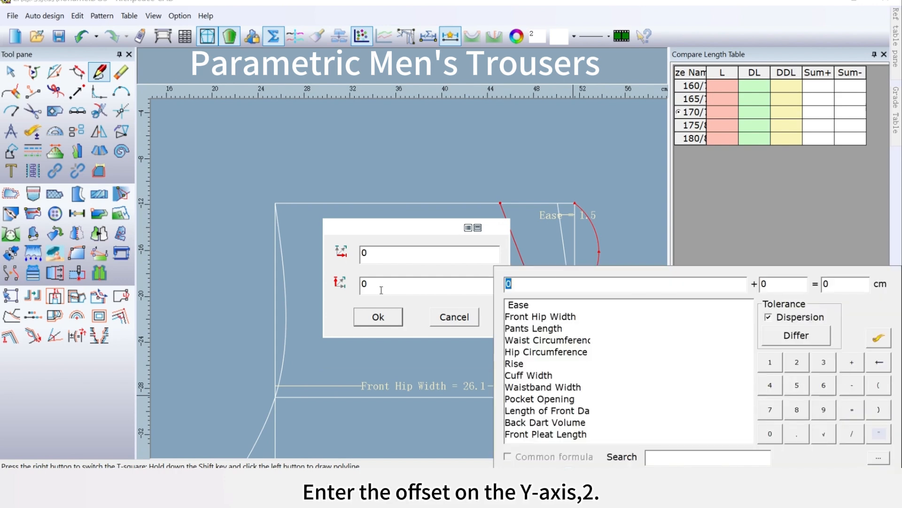
left_click(799, 362)
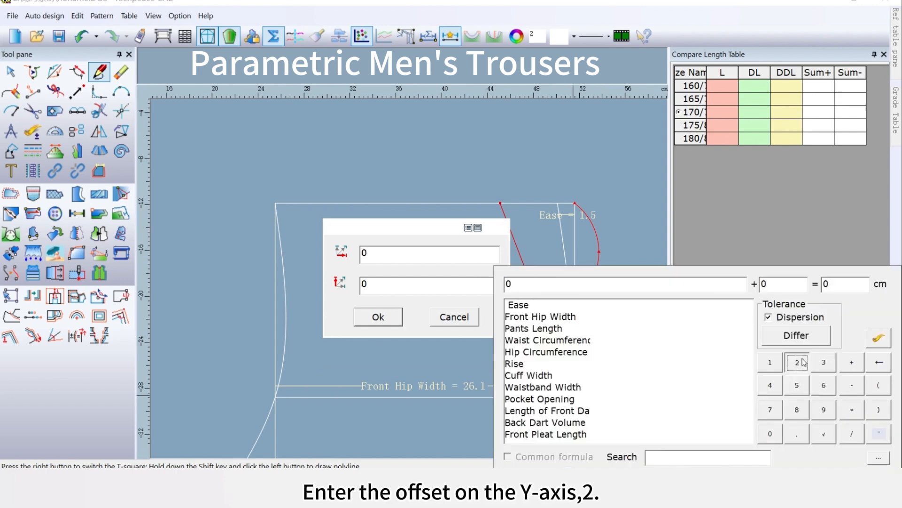
left_click(392, 318)
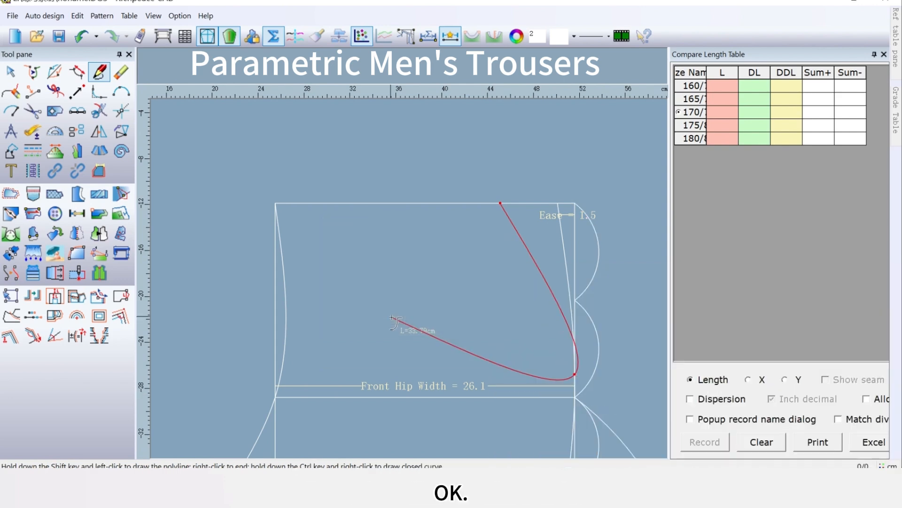
right_click(618, 418)
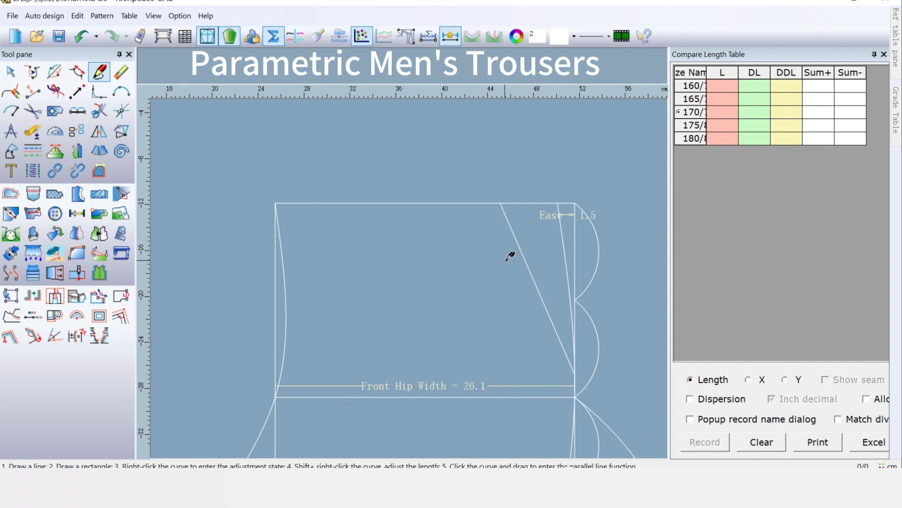
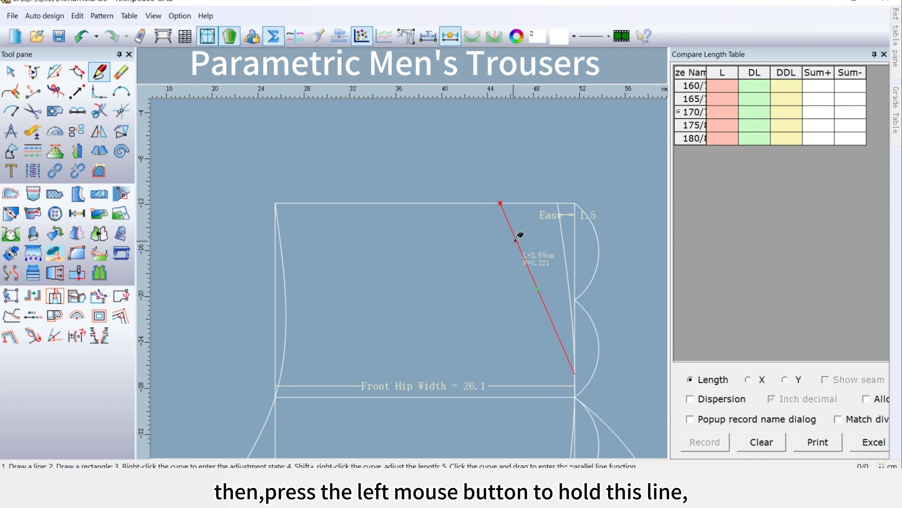
Create a parallel copy of the slanted line at 2.5 cm on its inner side
left_click_drag(517, 241, 486, 218)
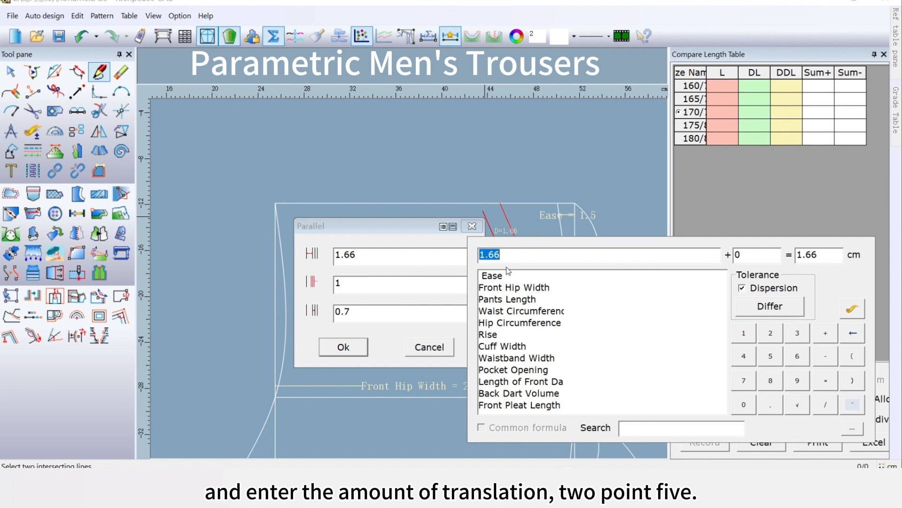
left_click(771, 334)
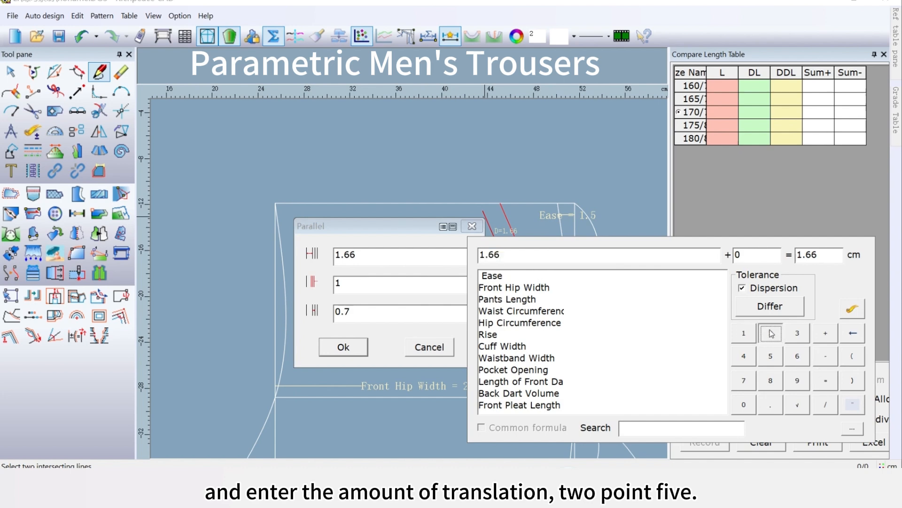
left_click(771, 404)
left_click(770, 356)
left_click(348, 347)
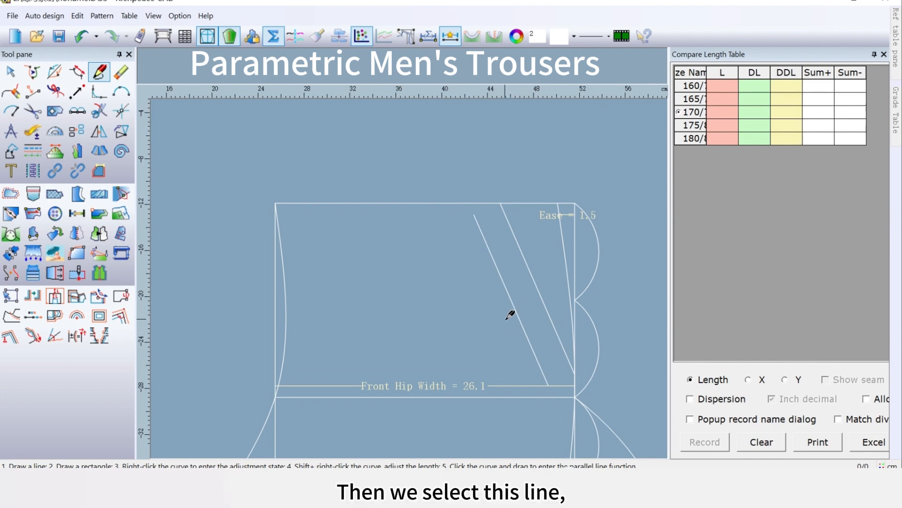
Align both ends of the new parallel line, extending it up to the waistline and down to the side seam below the hip line
left_click(510, 315)
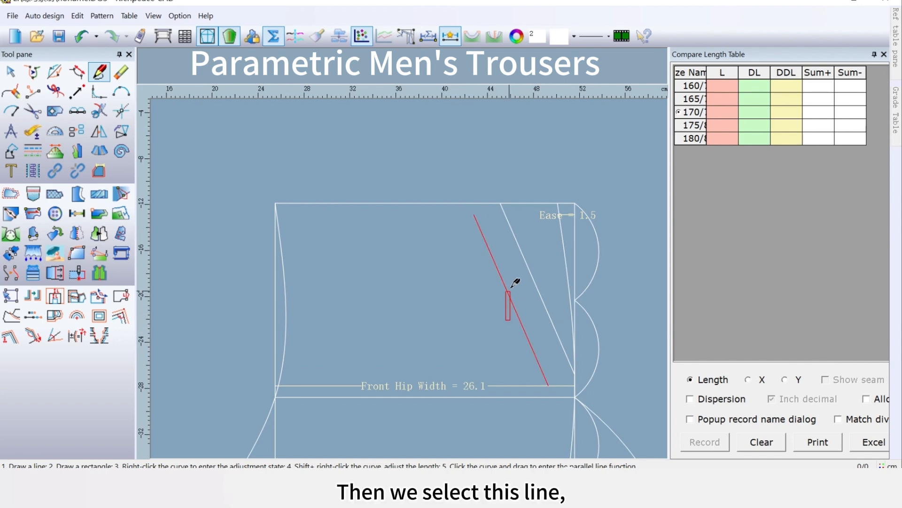
left_click(487, 203)
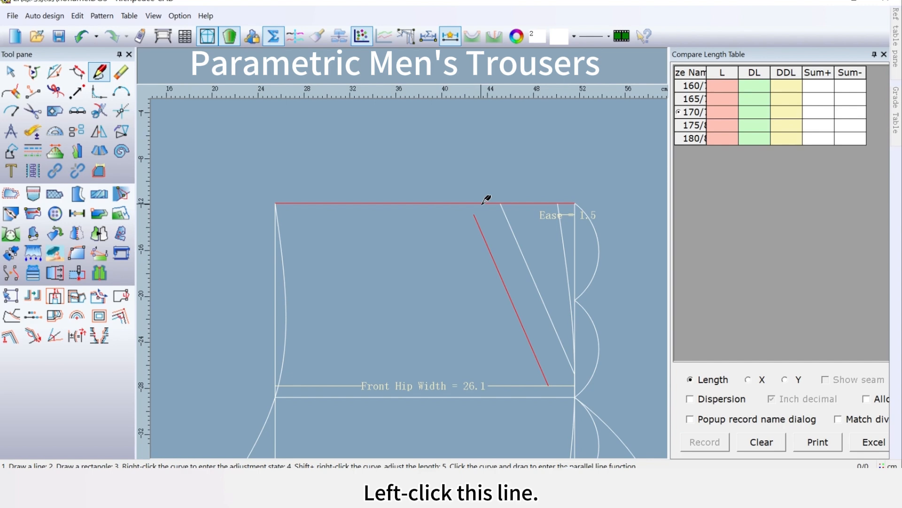
left_click(484, 203)
left_click(574, 406)
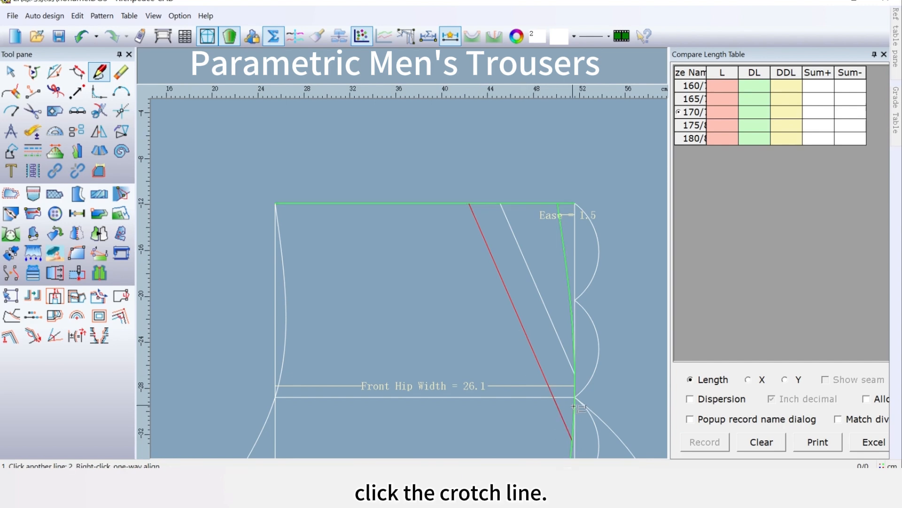
left_click(575, 407)
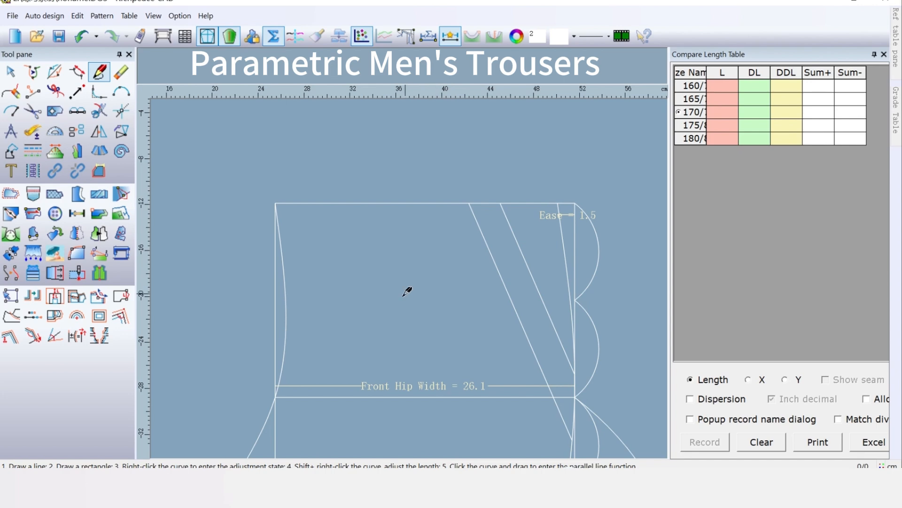
Extend the vertical auxiliary line in the middle of the trouser leg up to the waistline
scroll(413, 271, "down", 4)
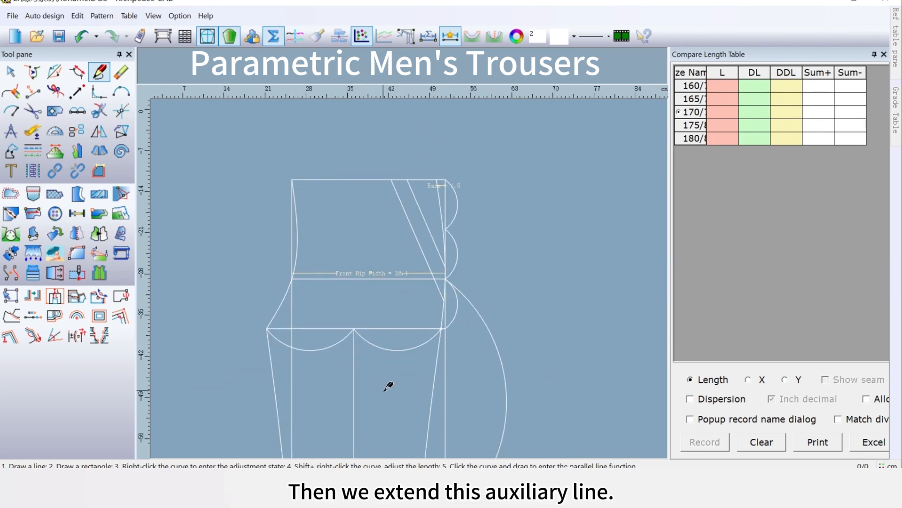
left_click_drag(384, 391, 332, 375)
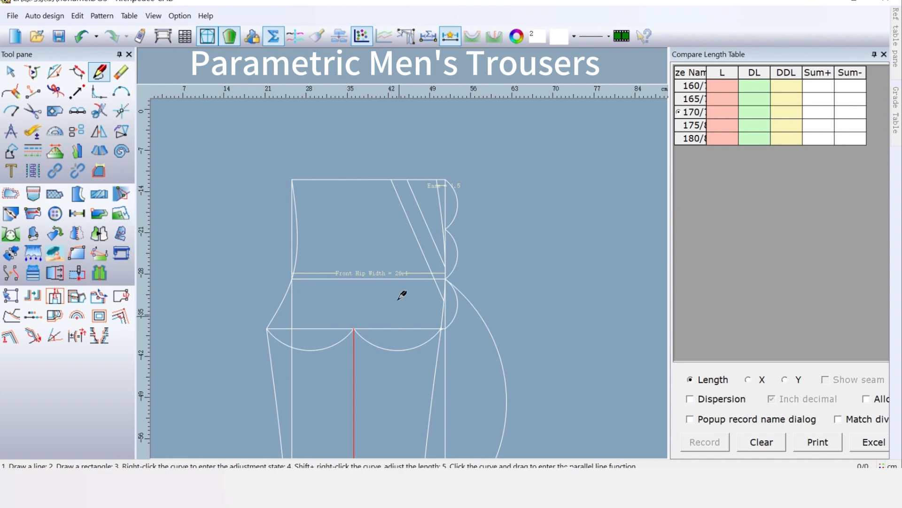
left_click(365, 179)
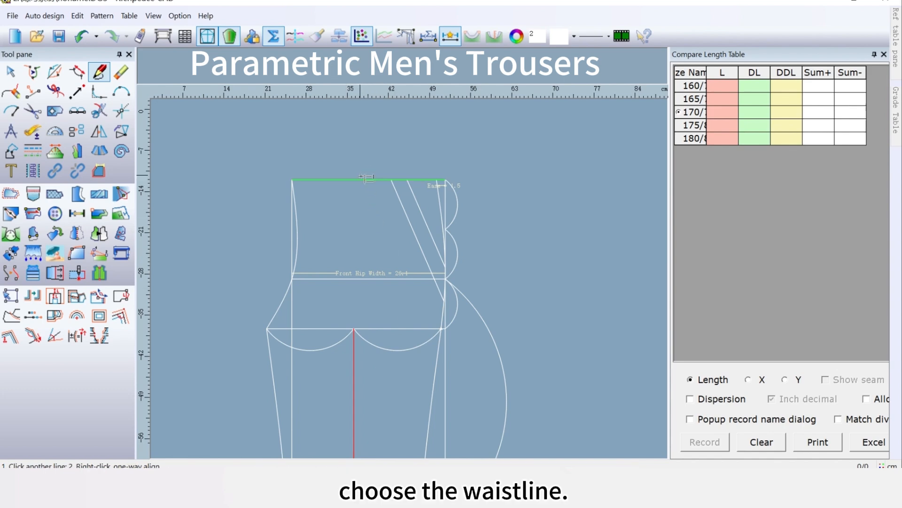
right_click(374, 214)
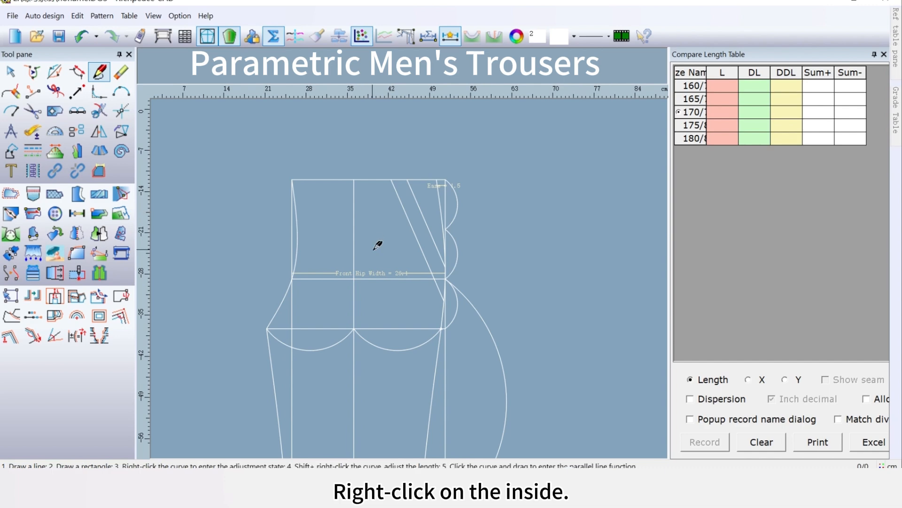
Divide the waistline segment between the vertical auxiliary line and the inner slanted line into two equal parts with the Divider tool
scroll(413, 274, "up", 1)
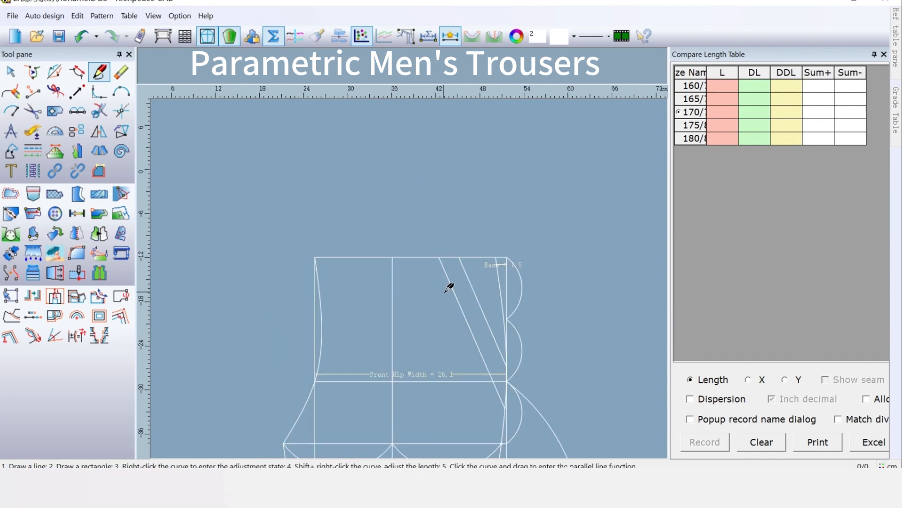
scroll(449, 287, "up", 1)
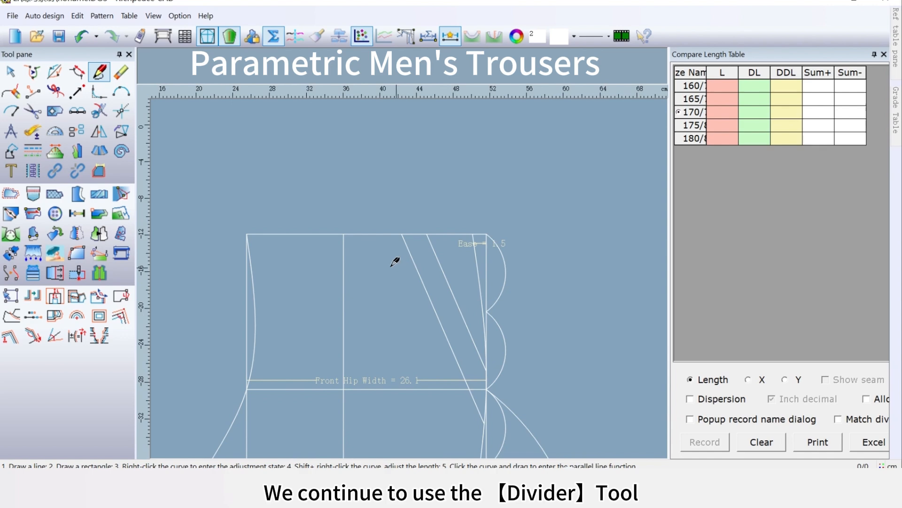
left_click(82, 118)
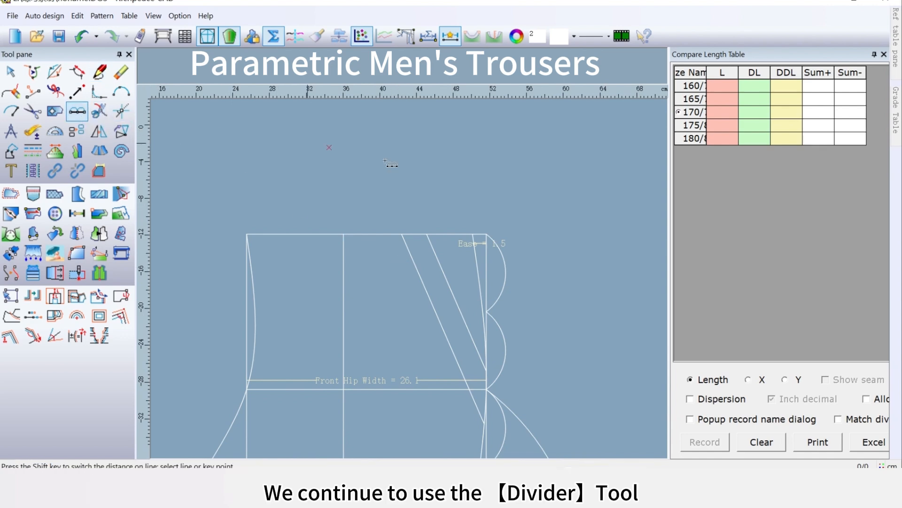
left_click(357, 233)
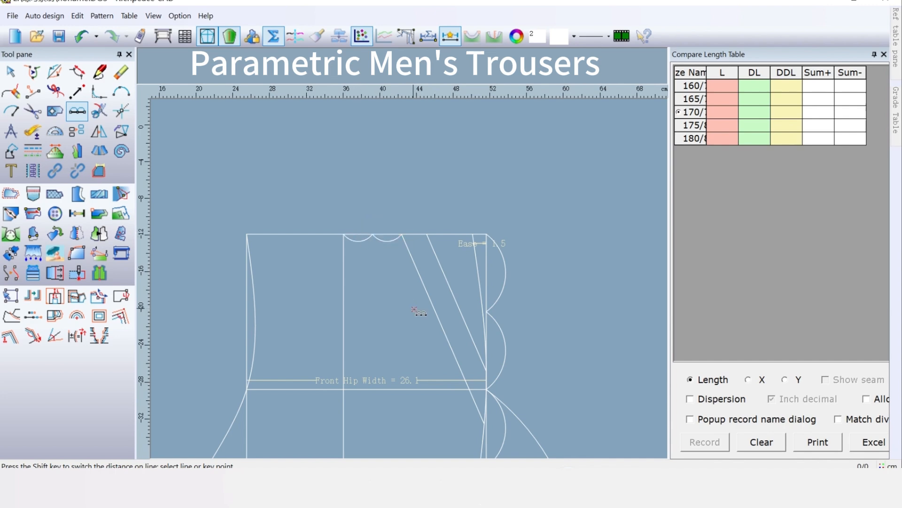
Draw a vertical line down from the waistline division midpoint with the intelligent pen, setting its length to the "Length of Front Dar" variable
right_click(331, 170)
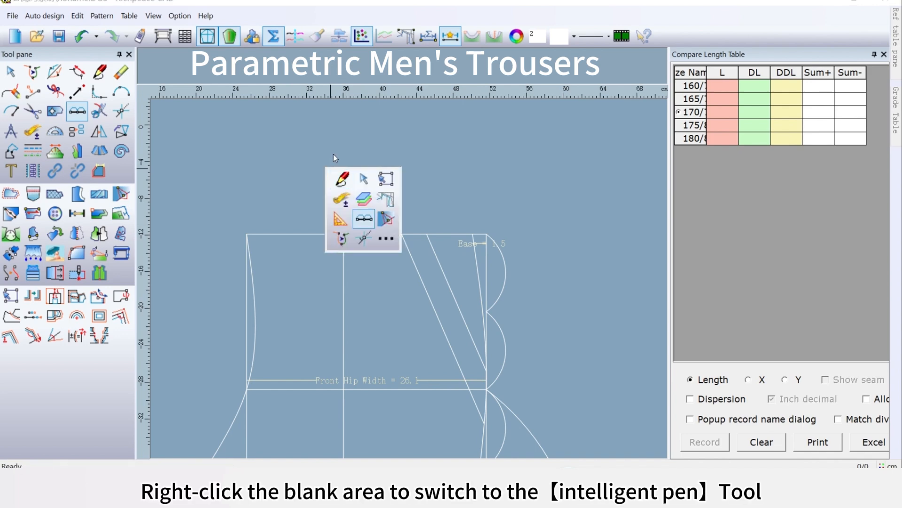
left_click(337, 177)
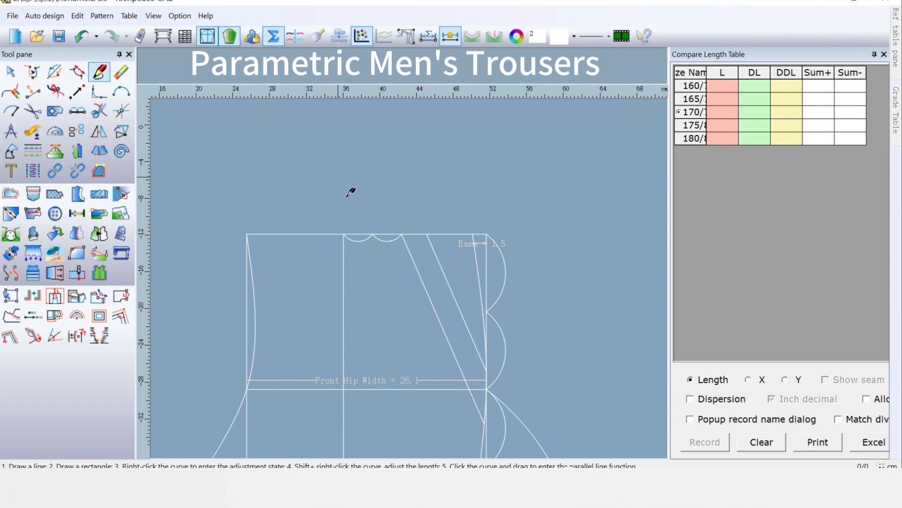
left_click(372, 233)
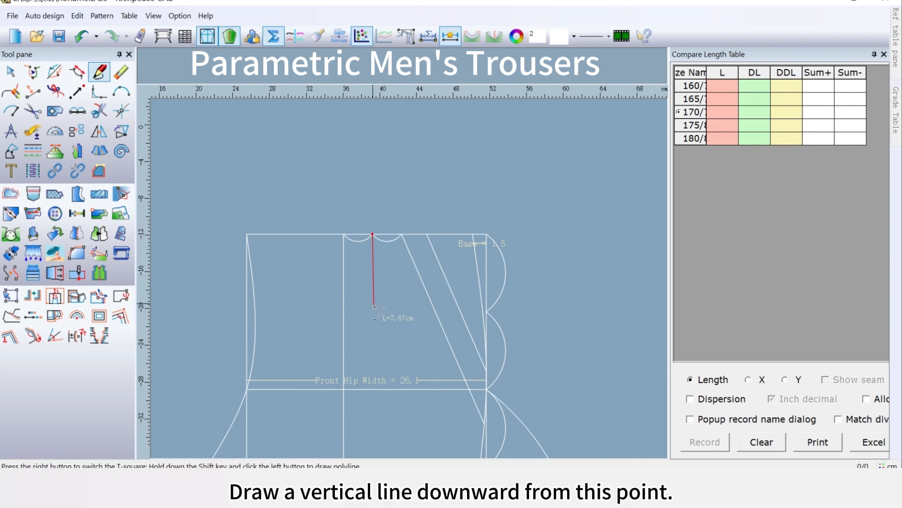
right_click(370, 278)
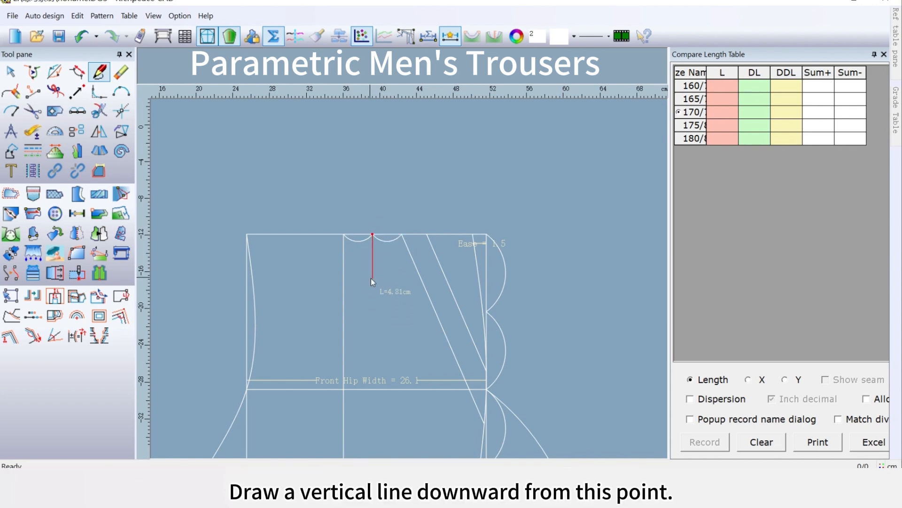
left_click(371, 277)
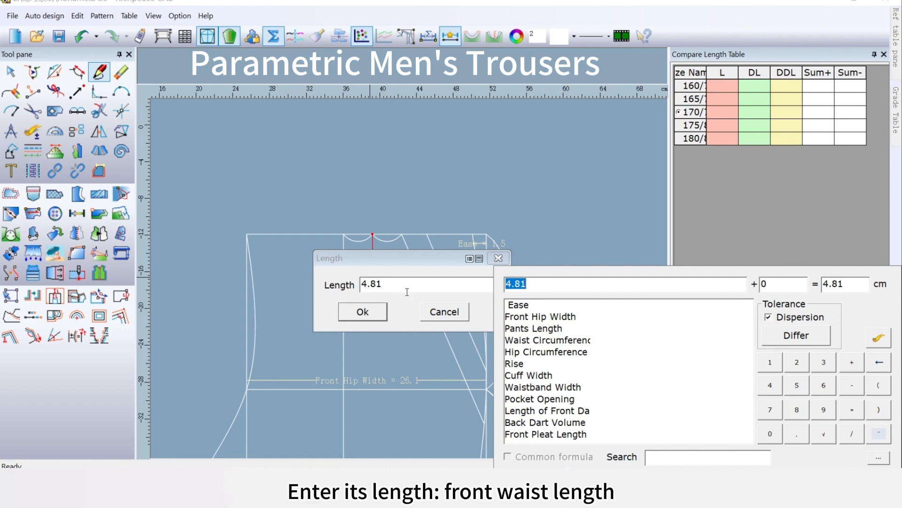
double_click(569, 435)
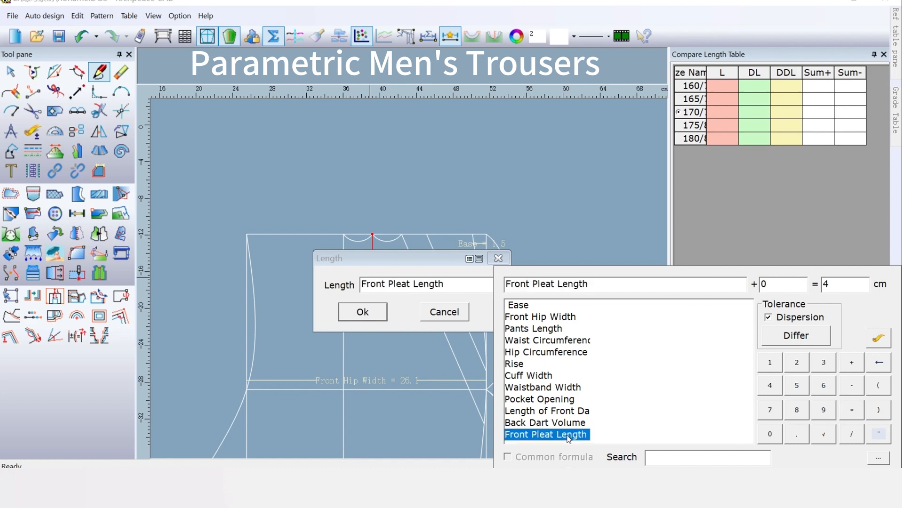
double_click(563, 411)
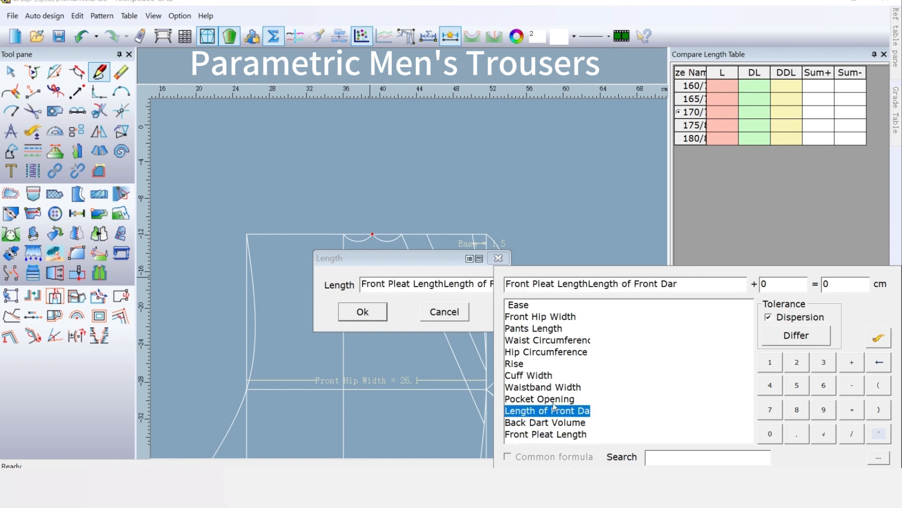
left_click(503, 273)
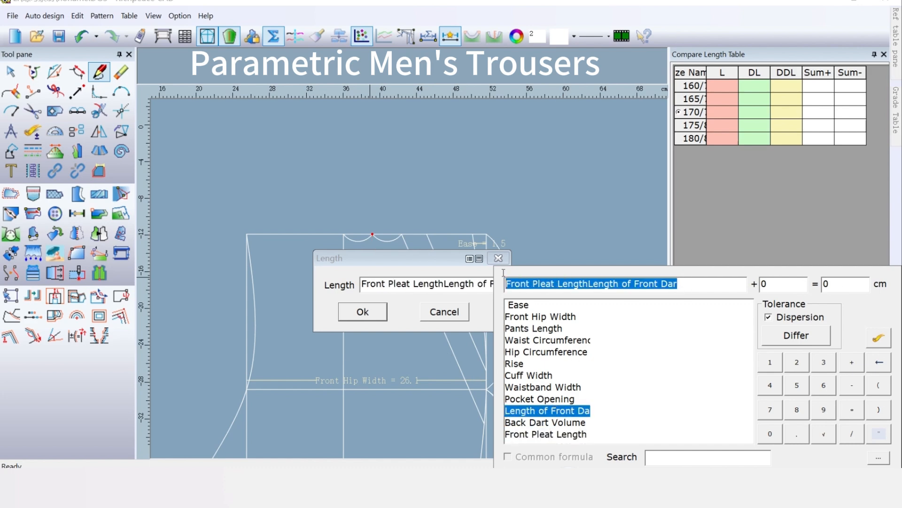
double_click(536, 411)
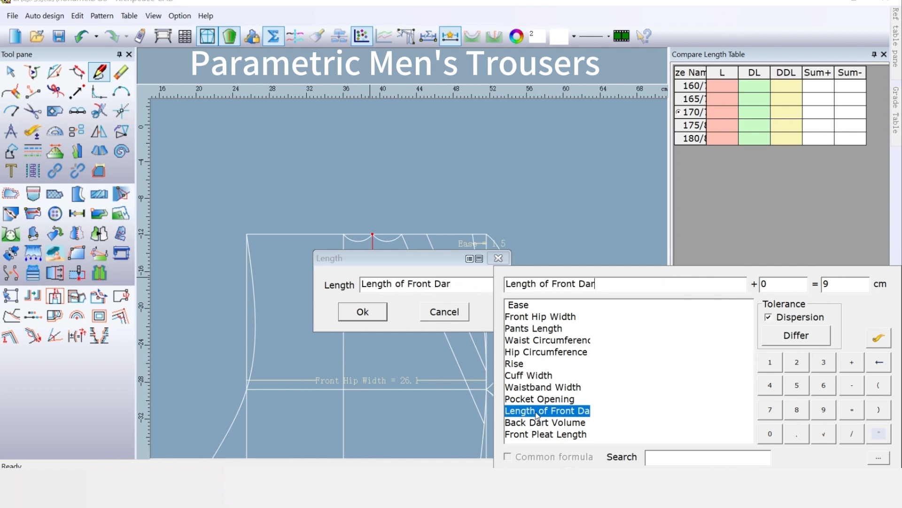
left_click(362, 312)
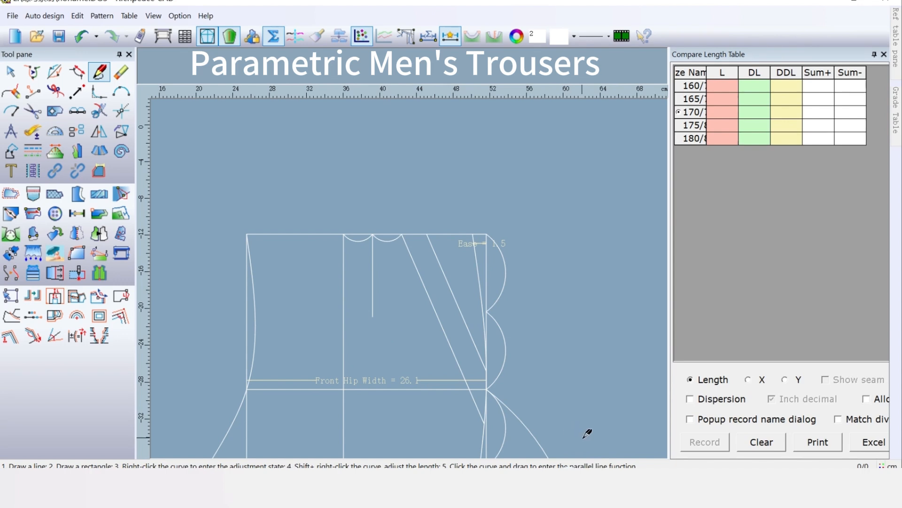
Draw a horizontal line above the waistline with the intelligent pen, setting its length to (Front Hip Width-(Waist Circumference/4-1))
left_click(305, 163)
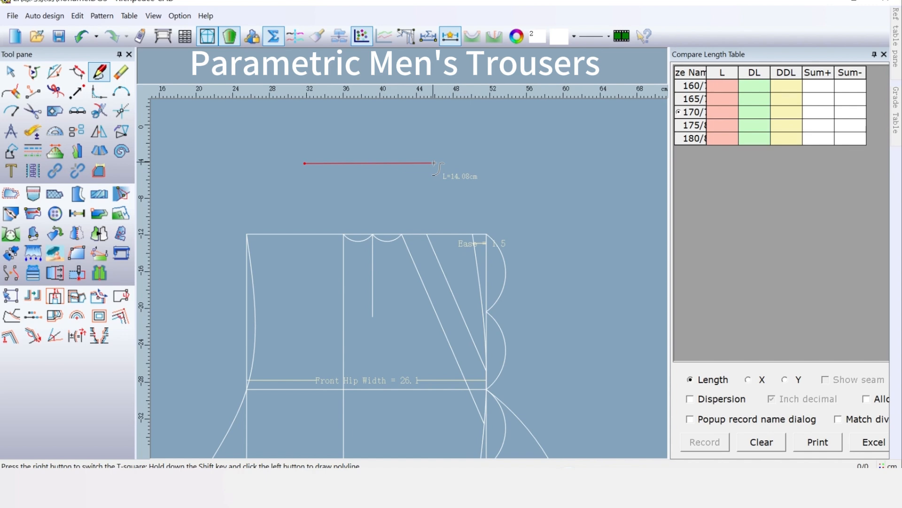
left_click(433, 163)
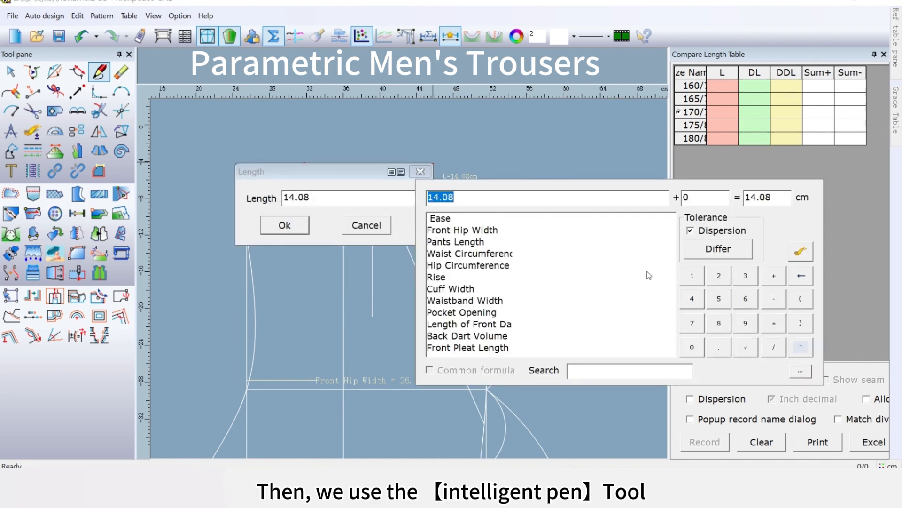
left_click(800, 299)
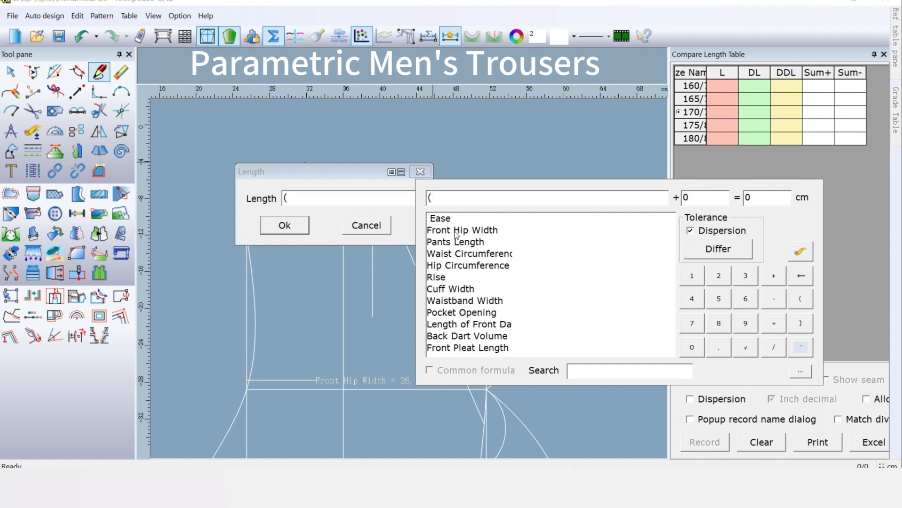
double_click(457, 231)
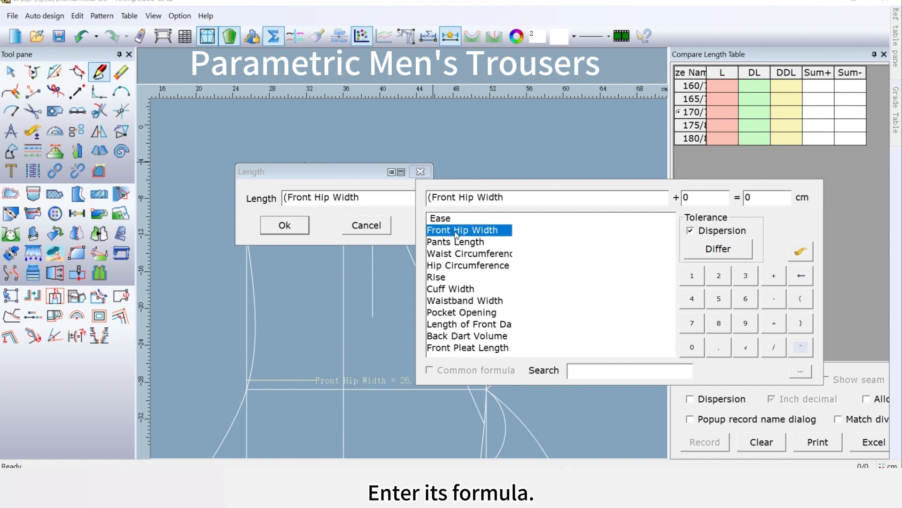
left_click(773, 301)
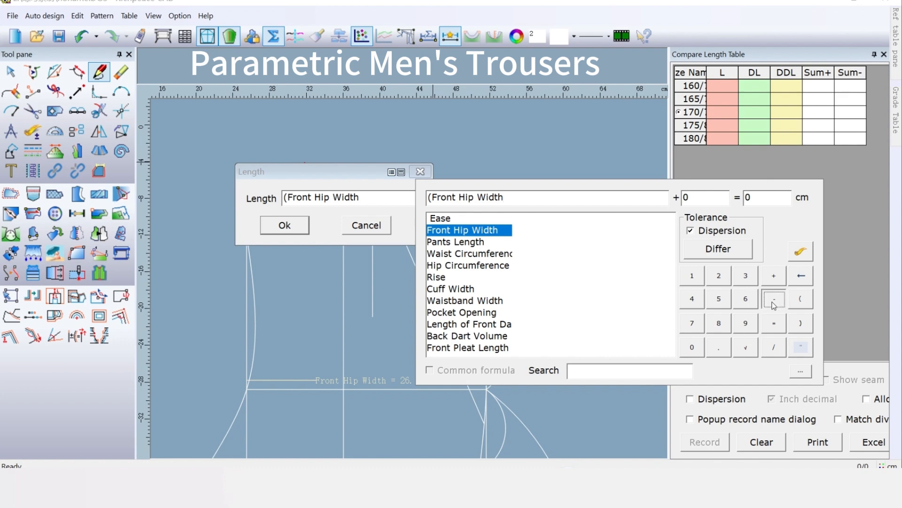
left_click(801, 302)
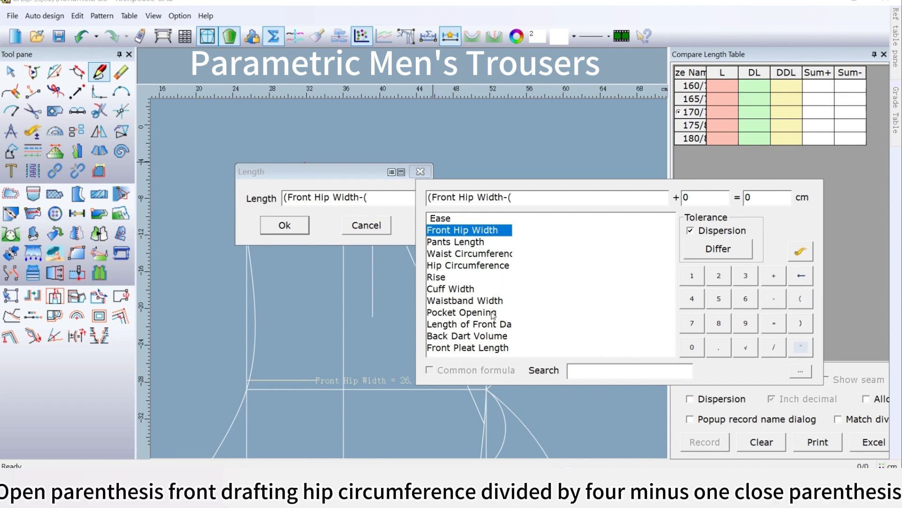
double_click(456, 255)
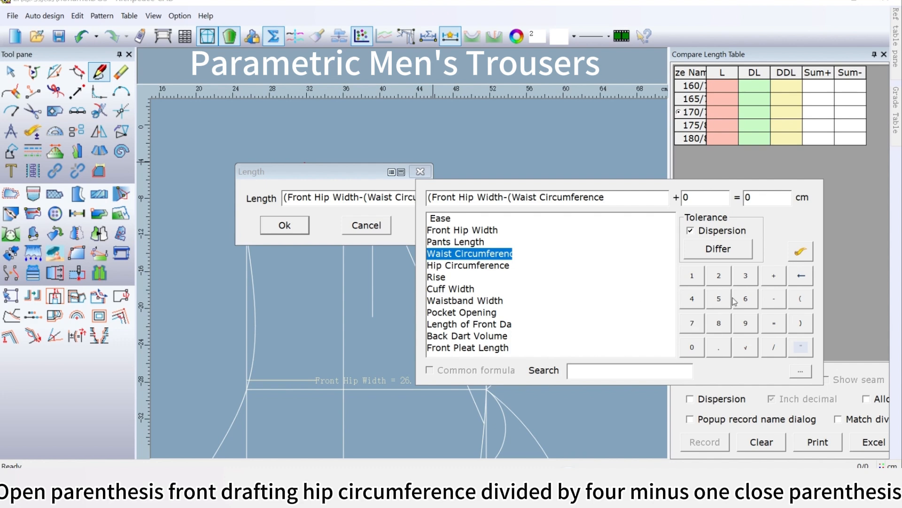
left_click(773, 347)
left_click(692, 299)
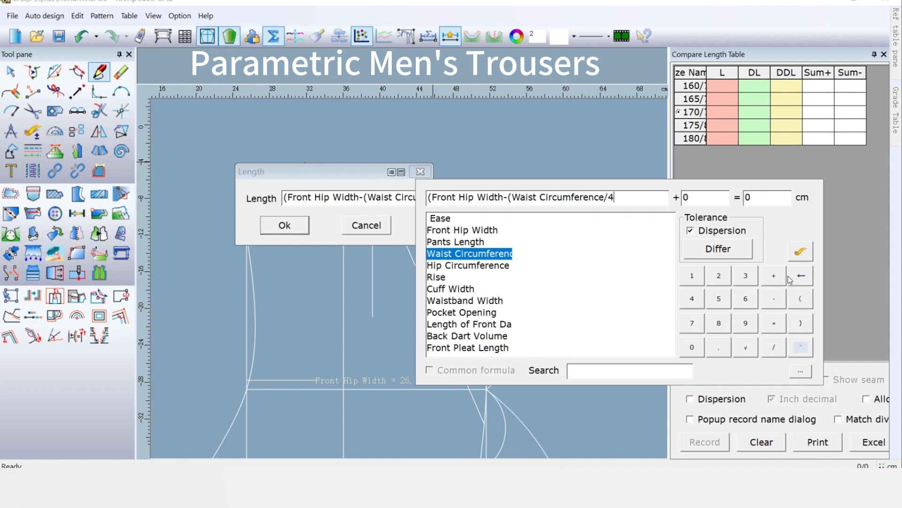
left_click(773, 299)
left_click(699, 281)
left_click(806, 324)
left_click(807, 324)
left_click(284, 226)
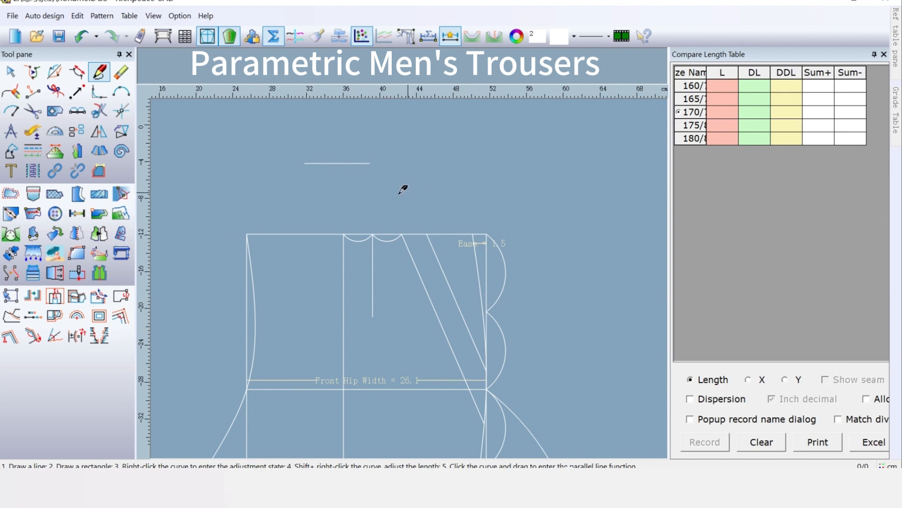
Measure the new horizontal line with the Compare length tool and record its length as a variable
left_click(33, 136)
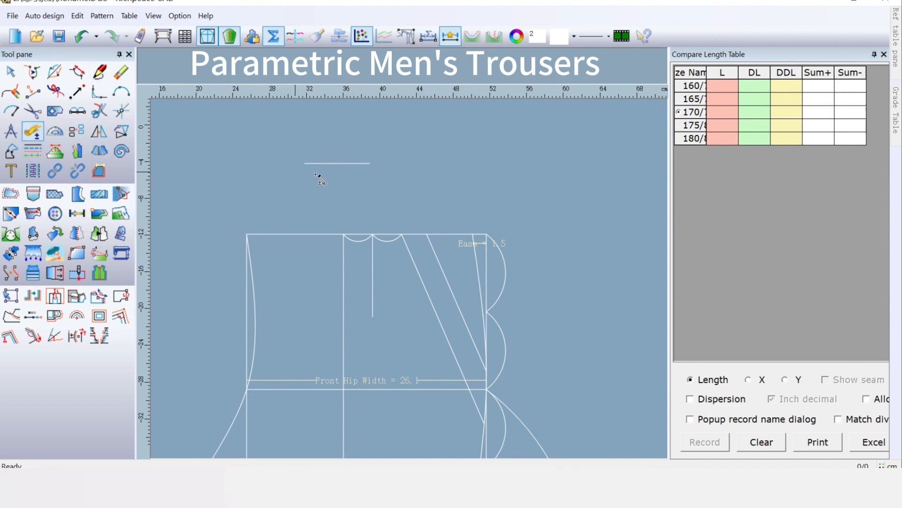
left_click(336, 165)
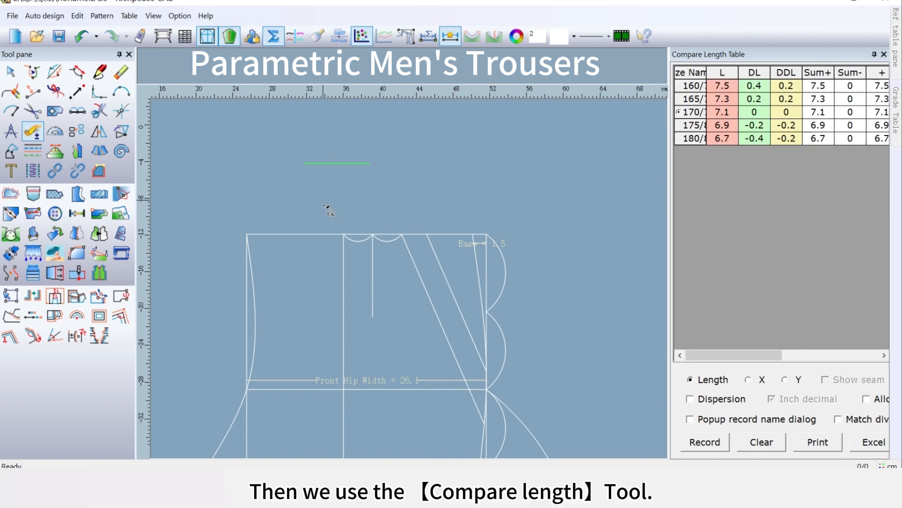
left_click(715, 443)
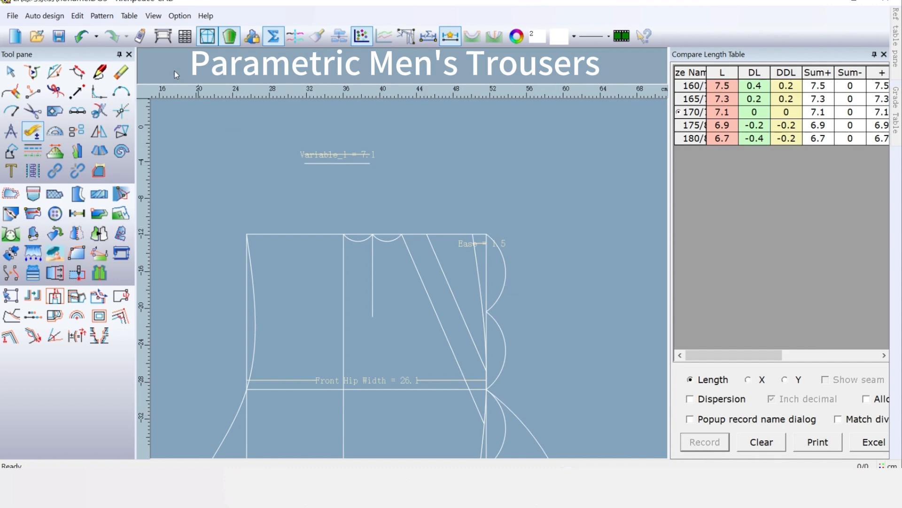
Rename the measurement variable Variable_1 as "Front Hip-Waist Difference"
left_click(129, 17)
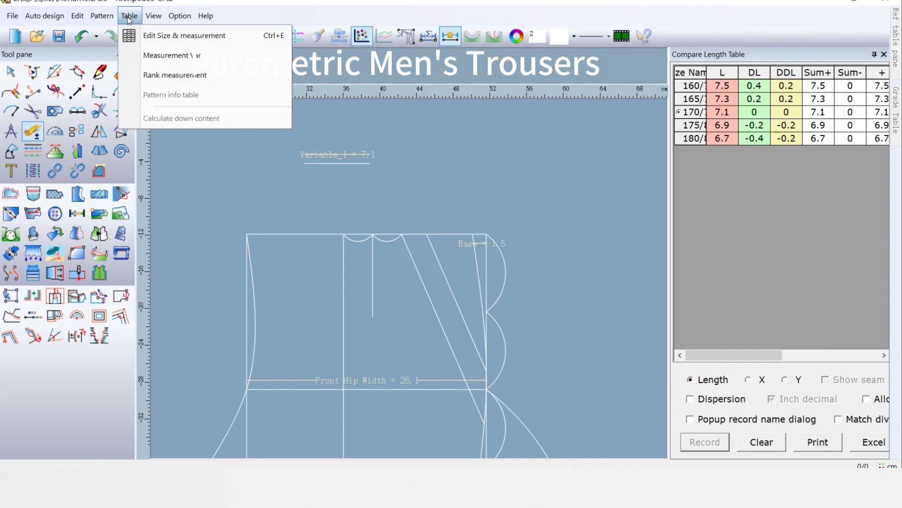
left_click(155, 55)
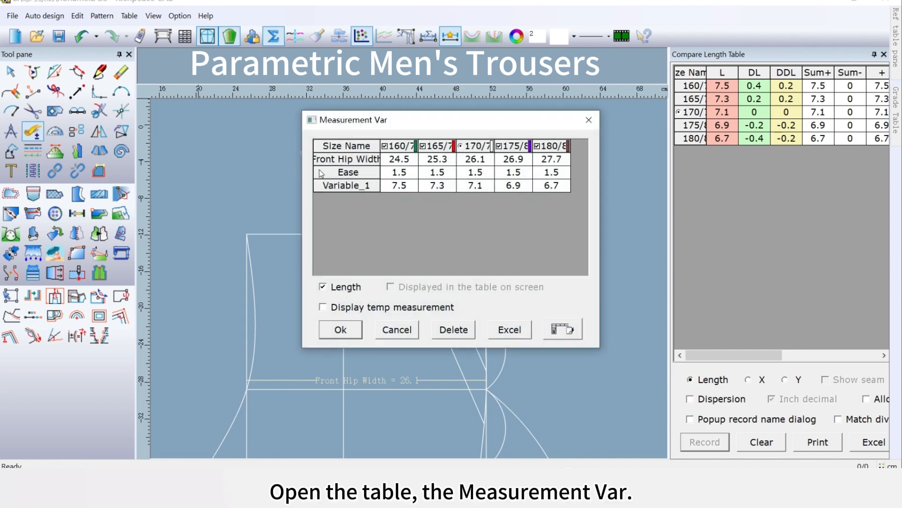
left_click(352, 187)
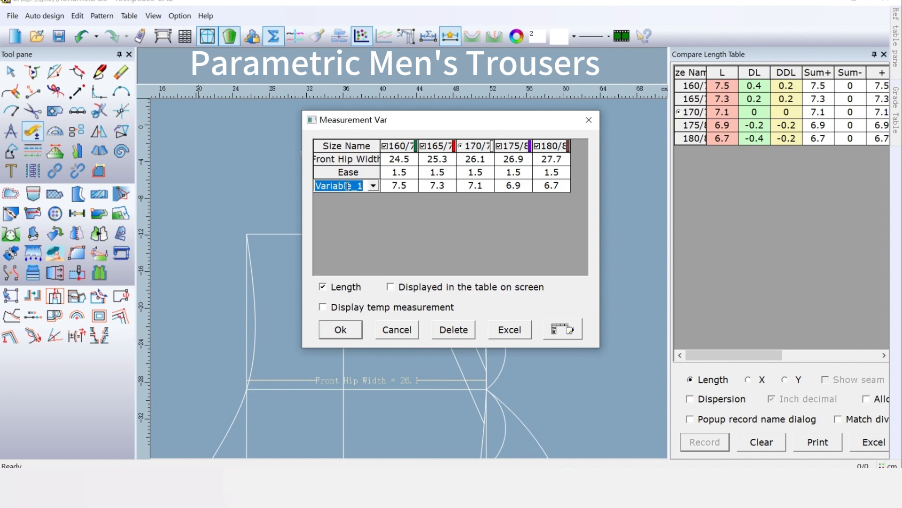
key("ctrl+v")
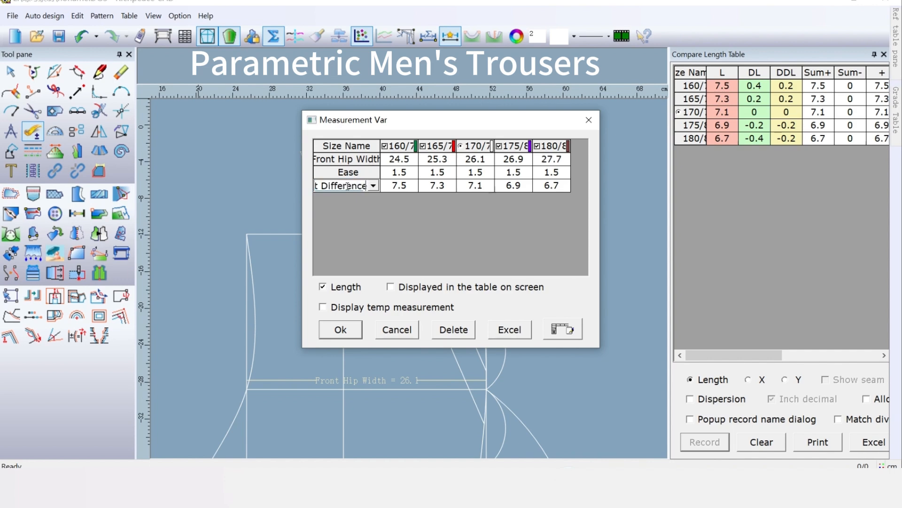
left_click(356, 333)
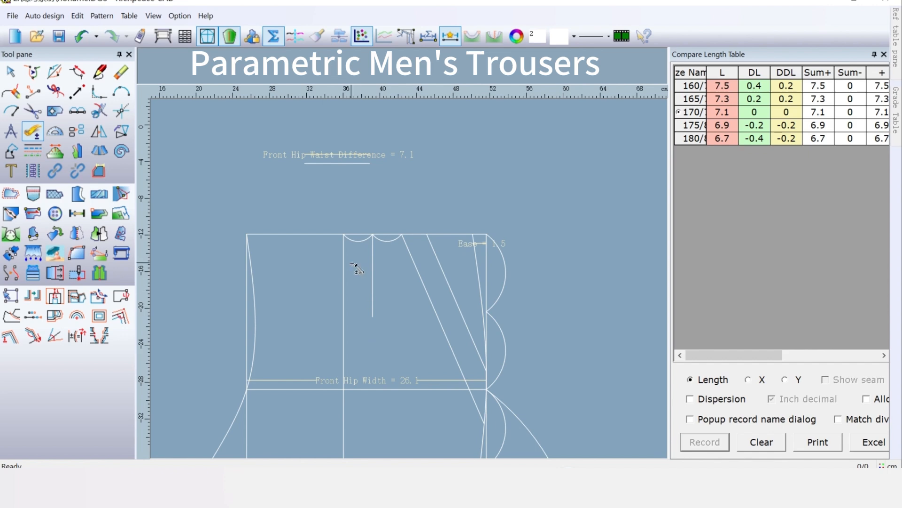
Create a V dart on the waistline along the vertical front dart line, with its width set to (Front Hip-Waist Difference- Ease)/2
left_click(121, 193)
left_click(420, 275)
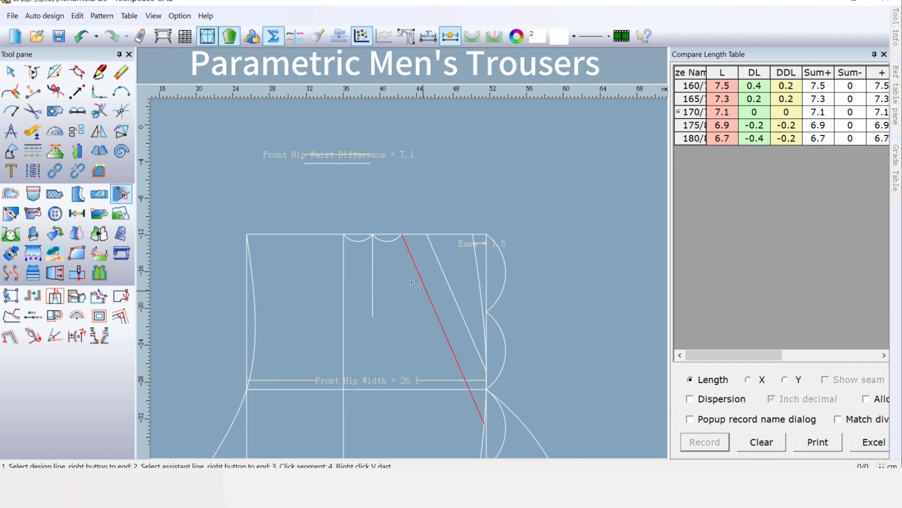
left_click(380, 235)
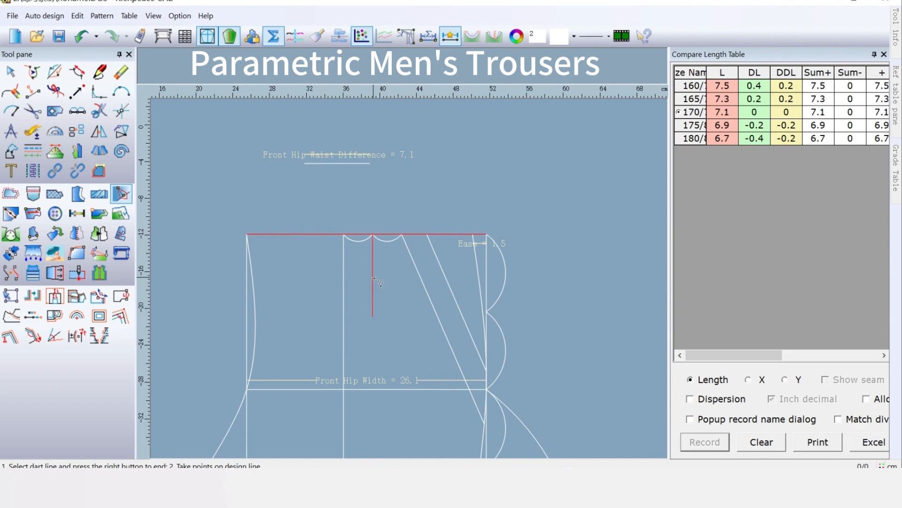
left_click(373, 287)
right_click(410, 321)
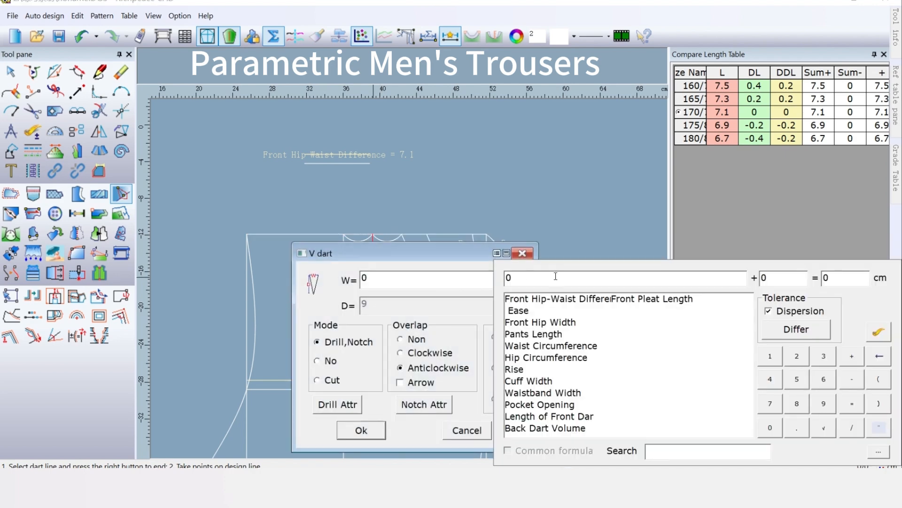
left_click_drag(472, 252, 410, 257)
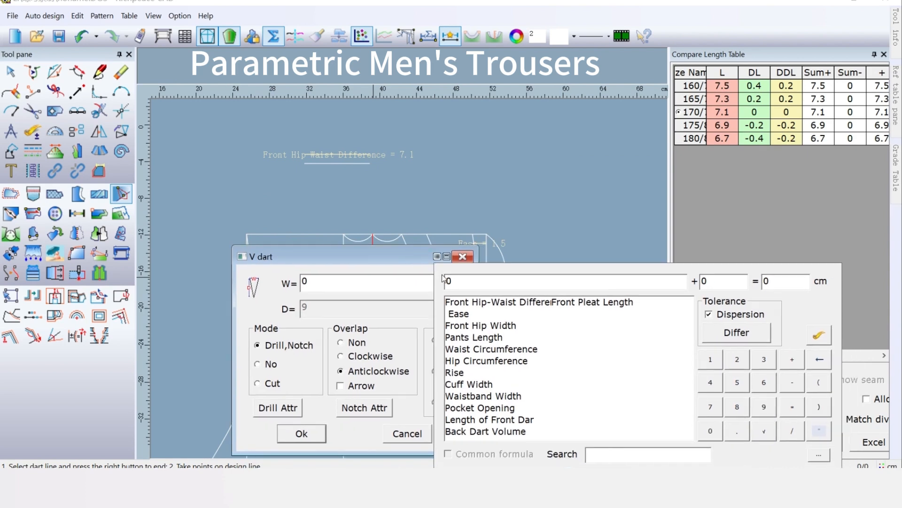
double_click(498, 302)
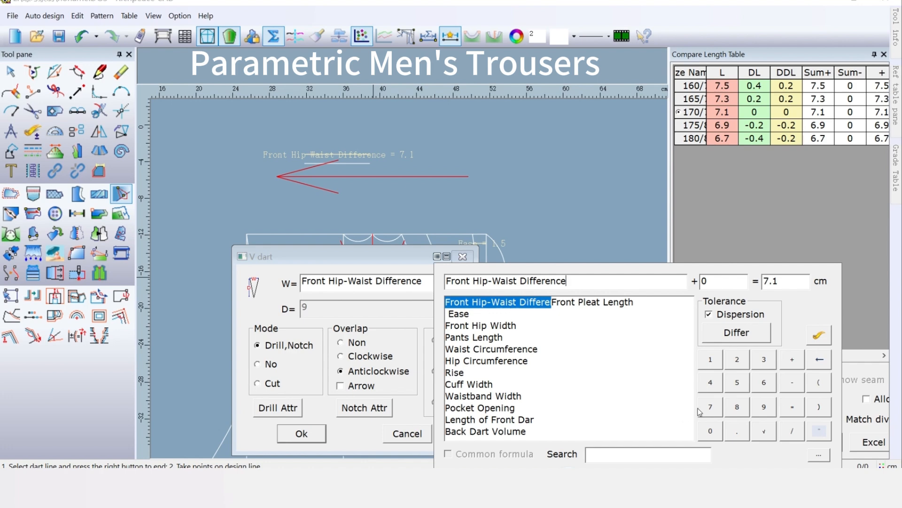
left_click(796, 389)
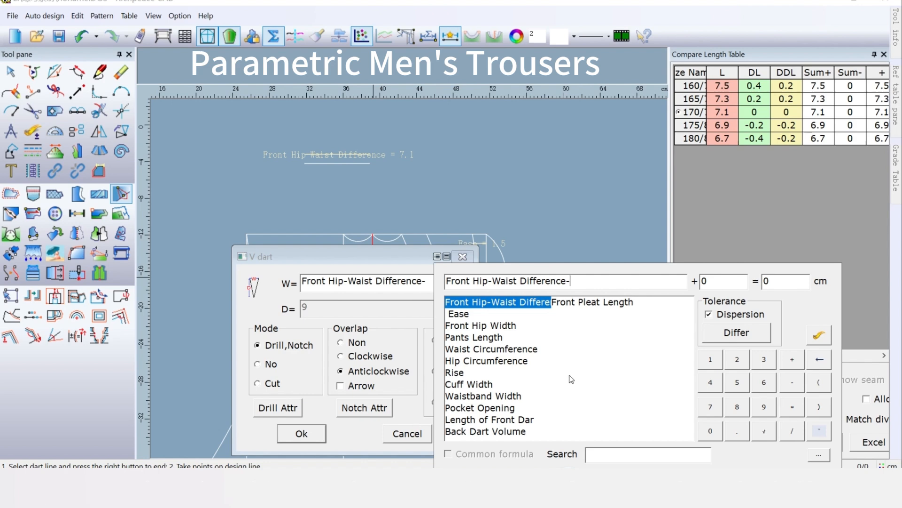
double_click(459, 314)
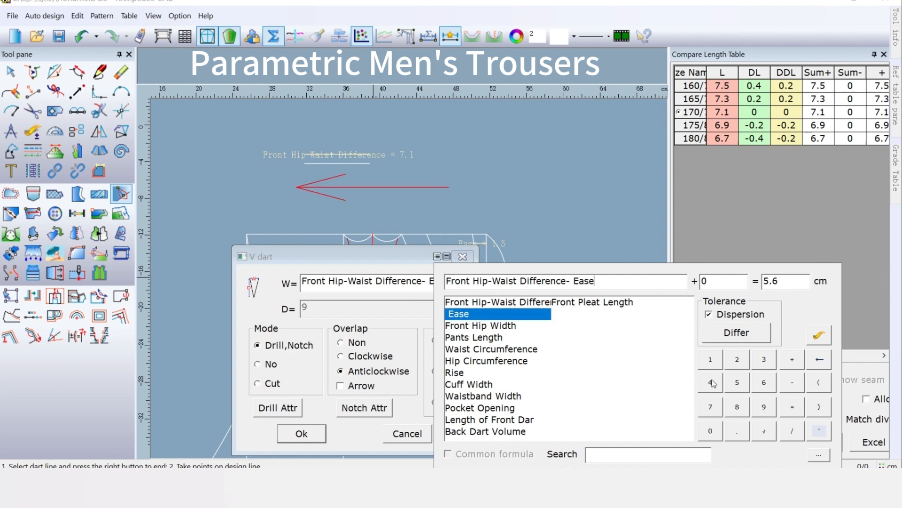
left_click(819, 407)
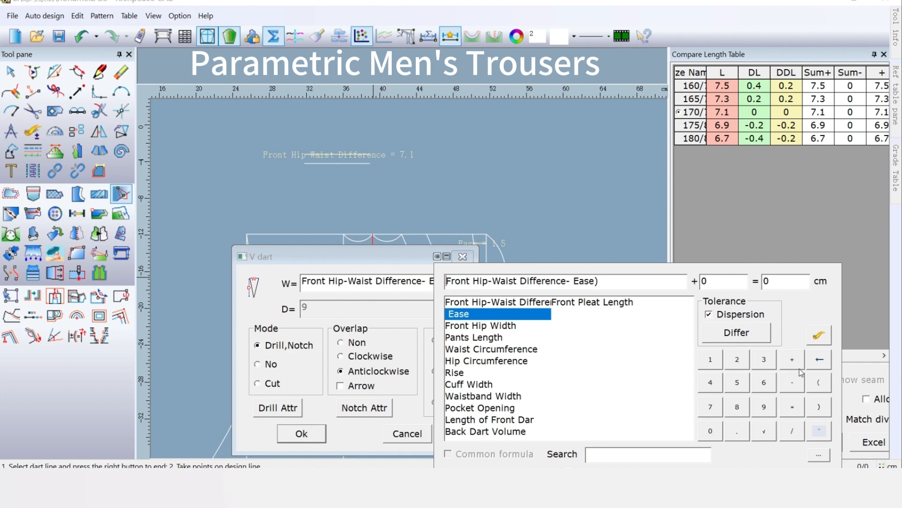
left_click(825, 383)
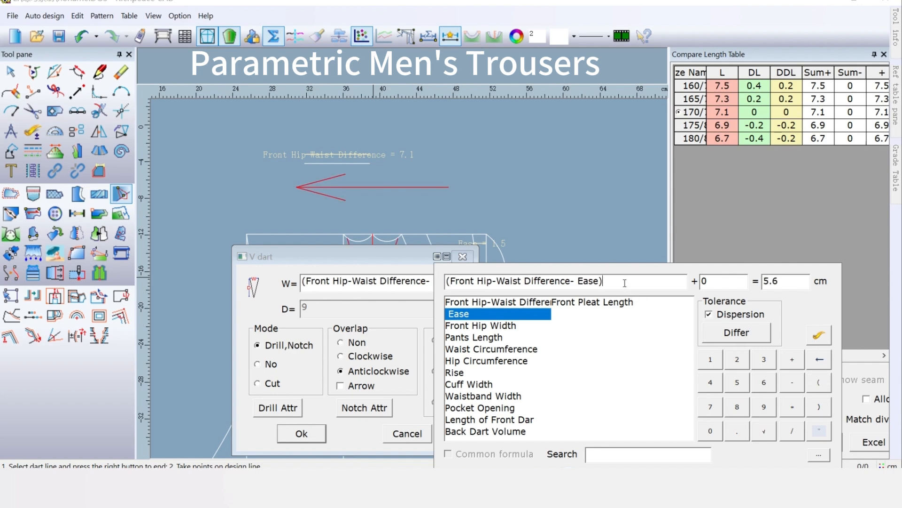
left_click(794, 433)
left_click(738, 362)
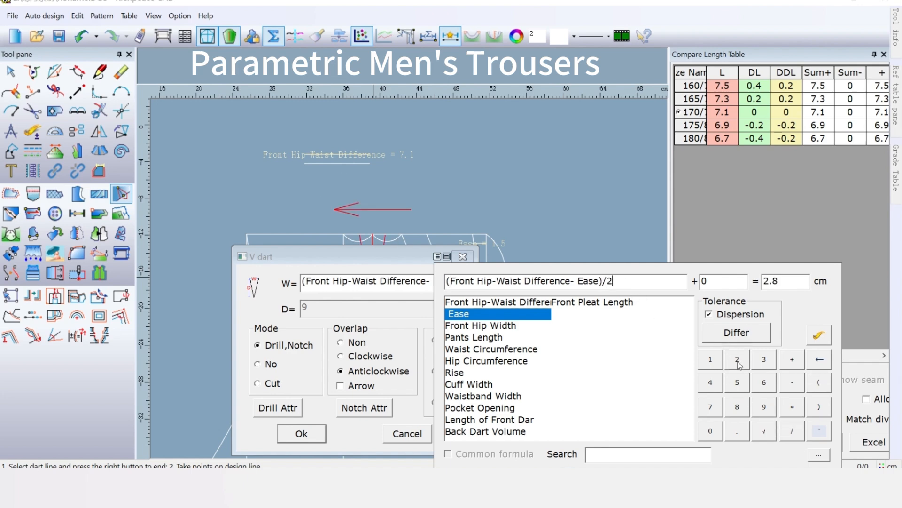
left_click(318, 436)
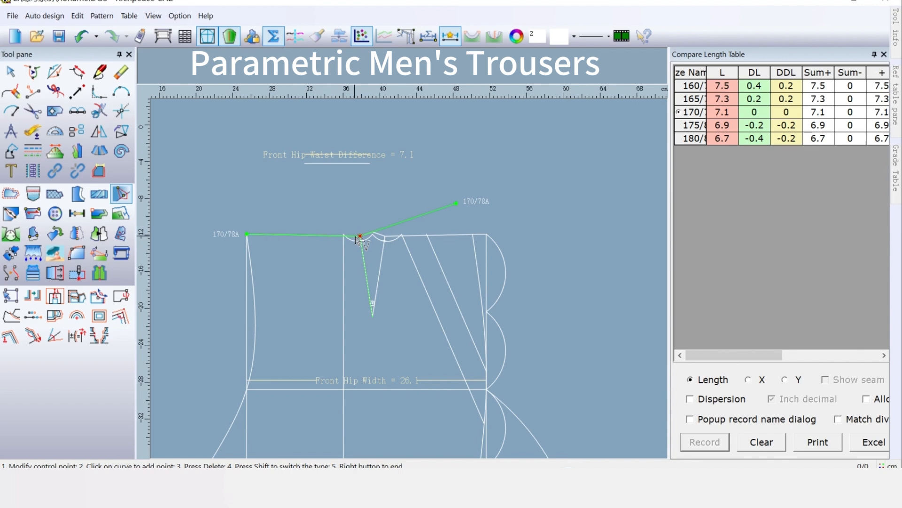
right_click(381, 194)
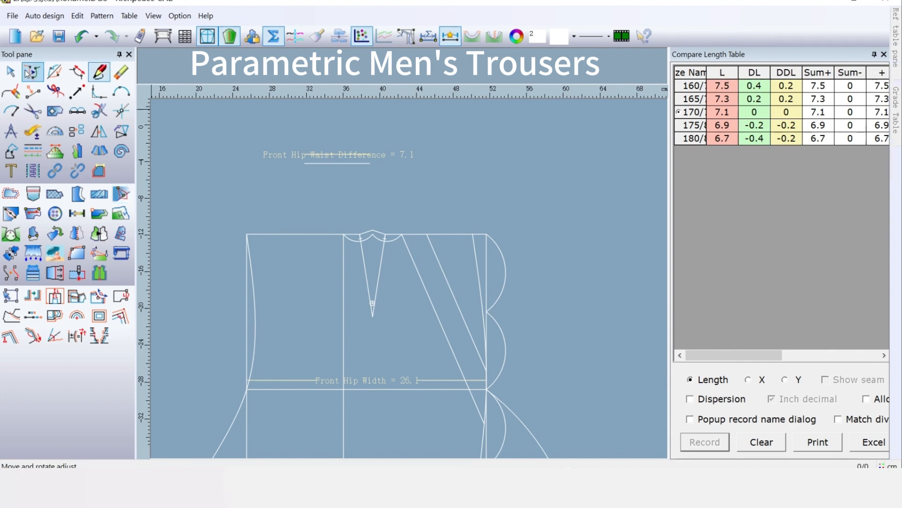
Start an intelligent pen line on the waistline, offset horizontally by -(Front Hip-Waist Difference- Ease)/2 from the vertical centre line's upper end
left_click(10, 72)
left_click(100, 73)
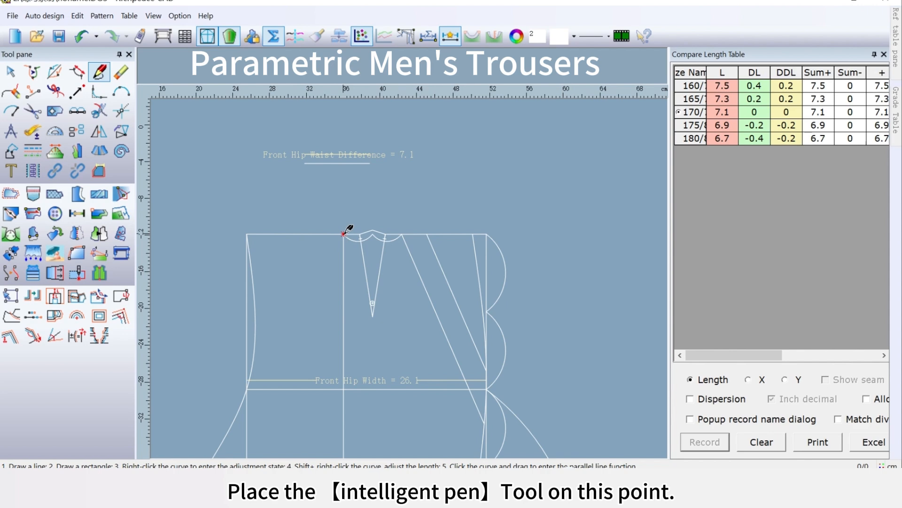
key("Return")
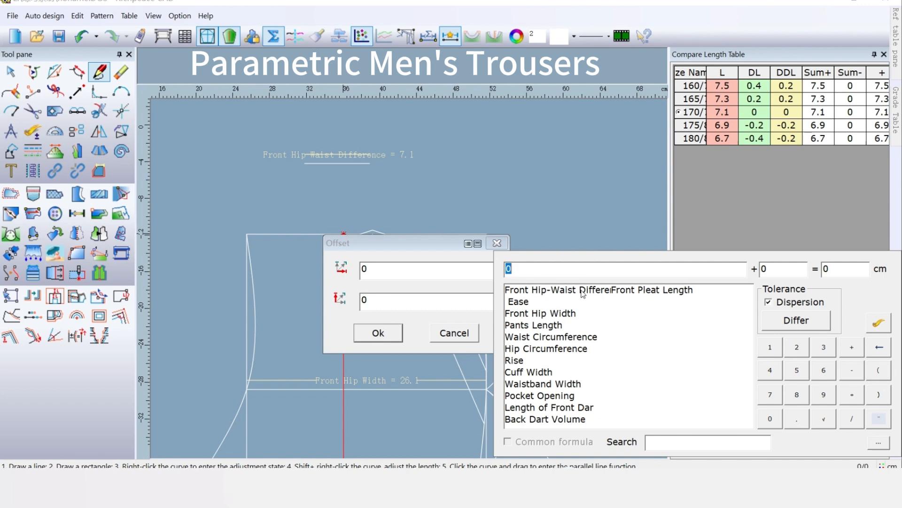
left_click(879, 371)
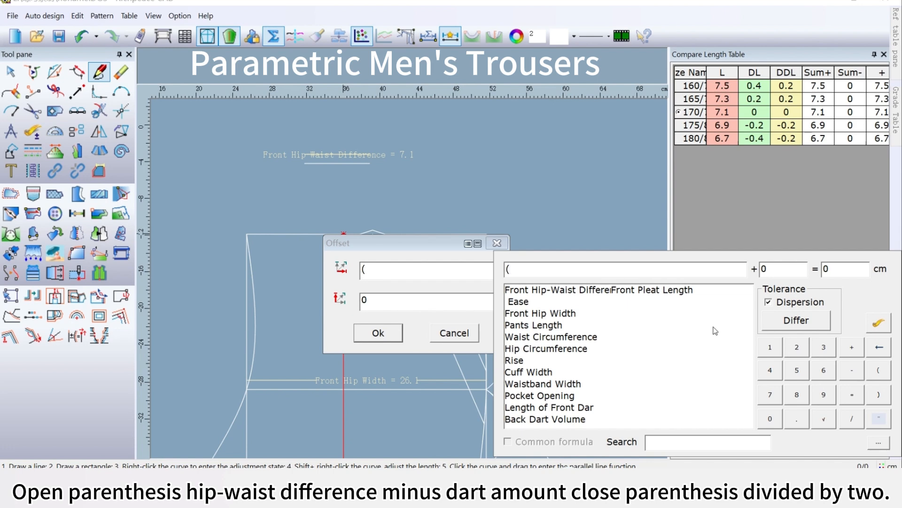
double_click(548, 293)
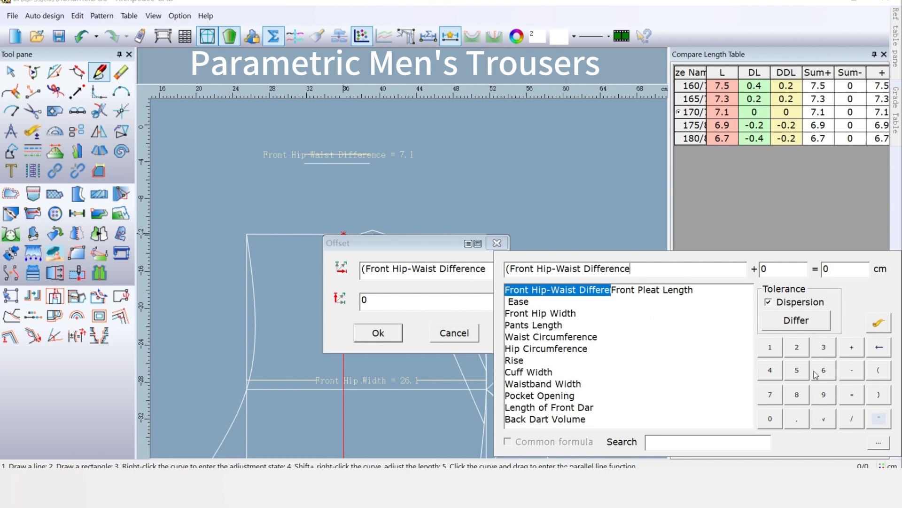
left_click(857, 375)
key("Down")
left_click(880, 400)
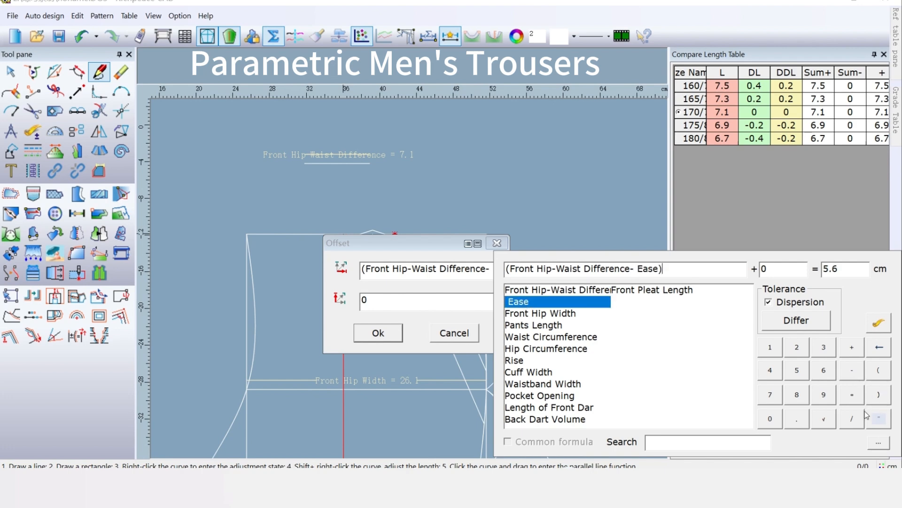
left_click(860, 414)
left_click(798, 348)
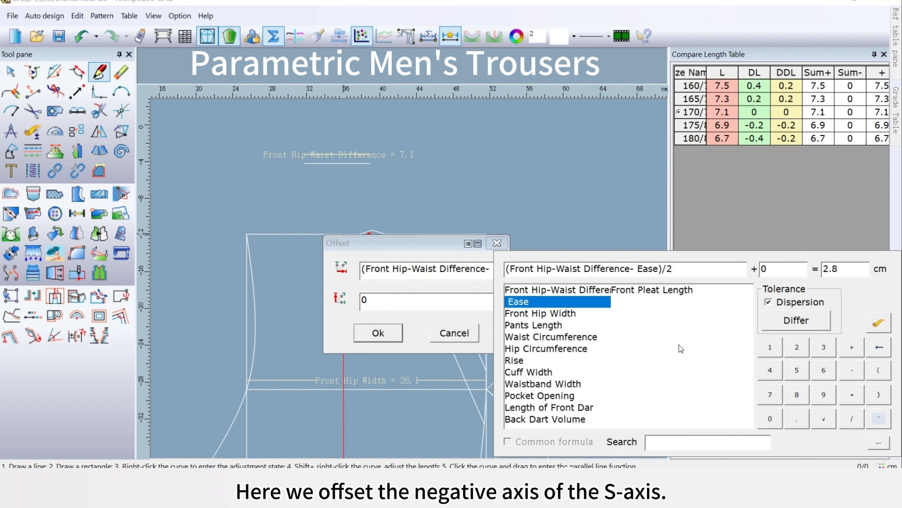
left_click(853, 371)
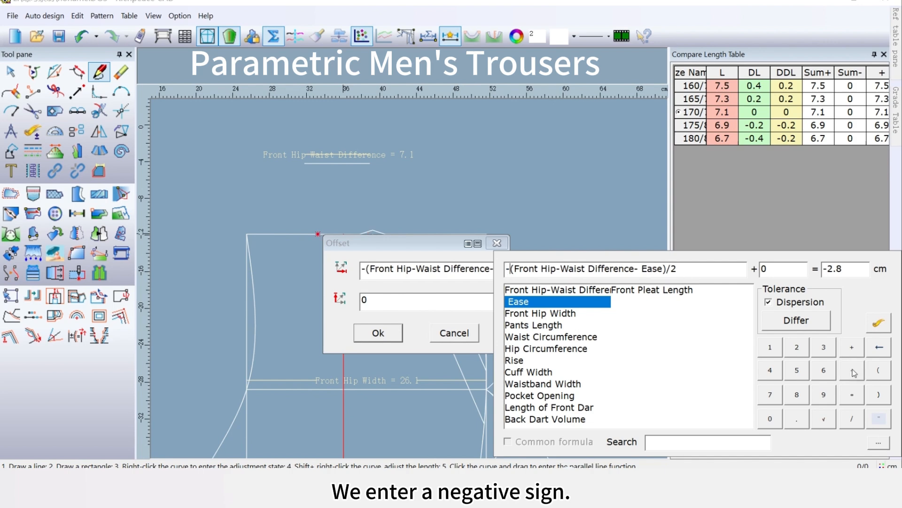
left_click(378, 332)
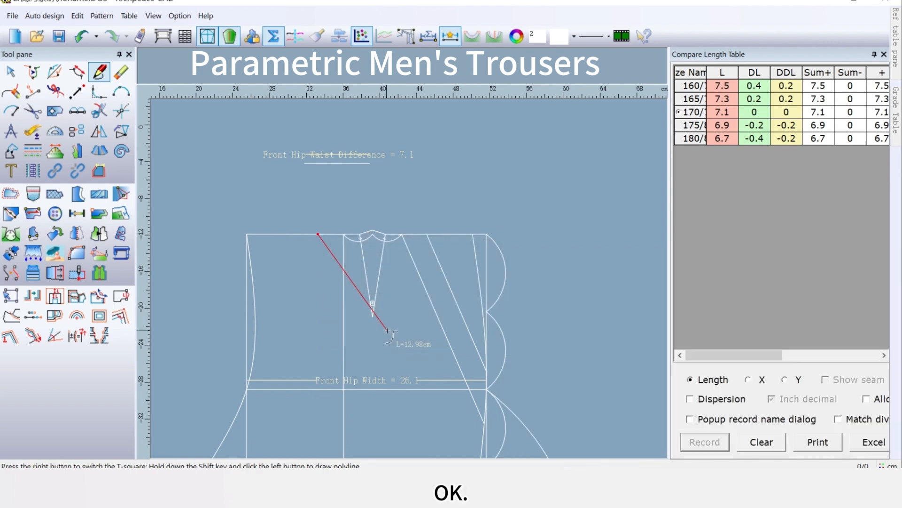
Draw the pleat's vertical line straight down from the offset point, with its length set to Front Pleat Length
right_click(318, 279)
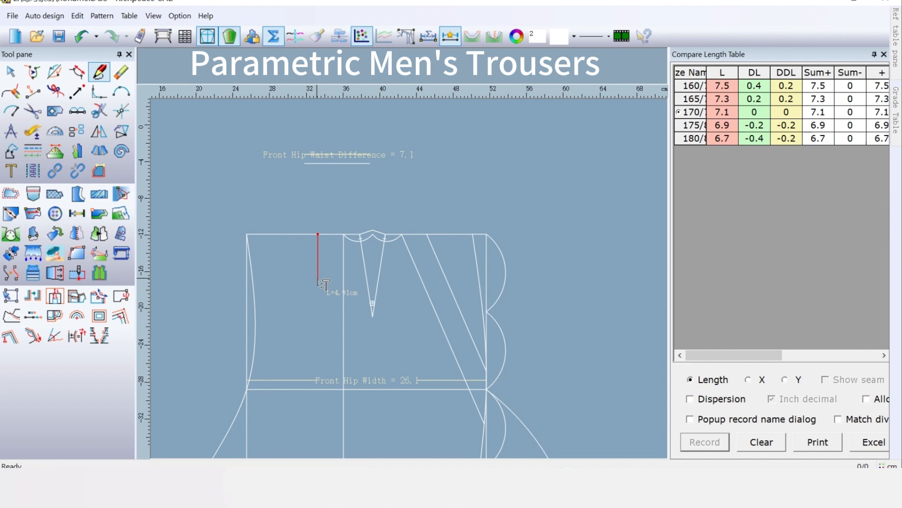
left_click(318, 280)
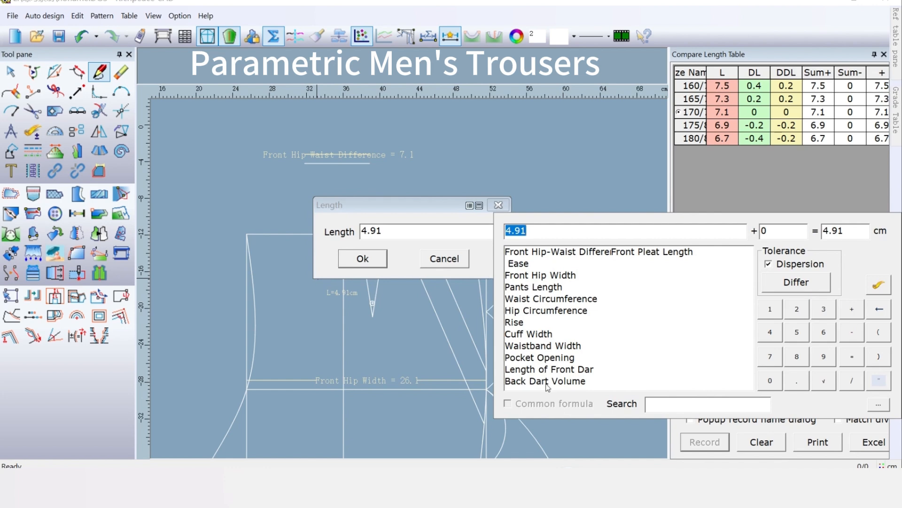
left_click(656, 252)
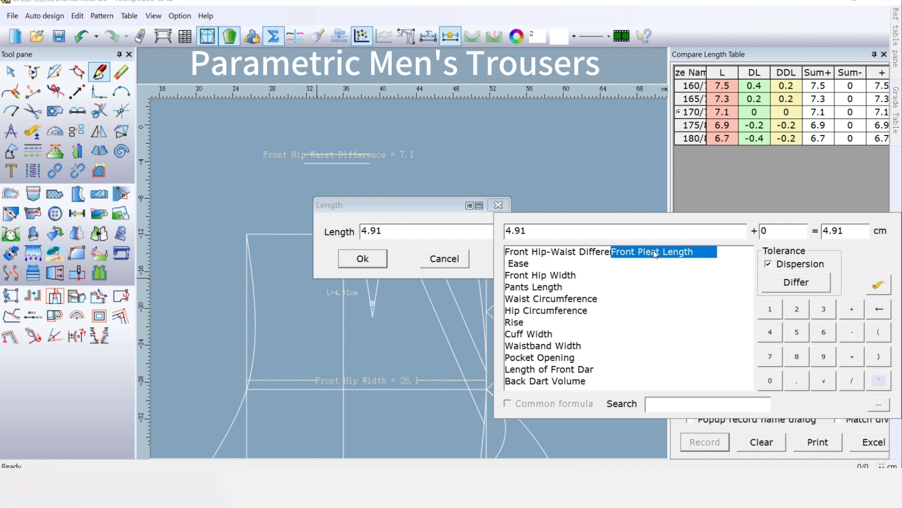
double_click(655, 252)
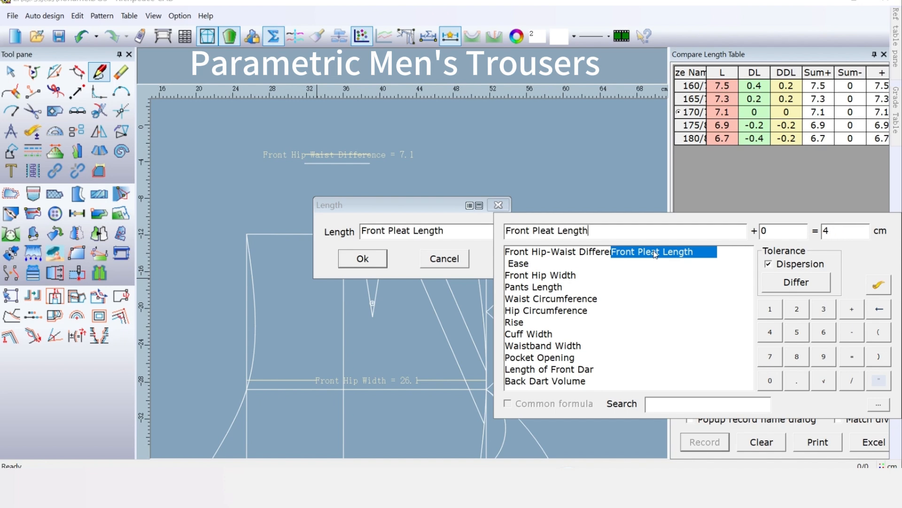
left_click(363, 260)
left_click(364, 260)
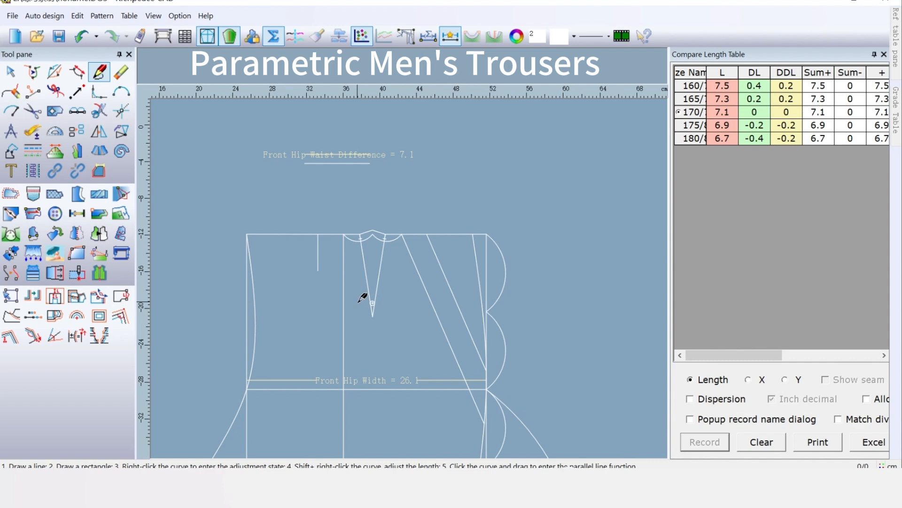
Switch the line type to dotted and draw a vertical line of Front Pleat Length down from the midpoint of the pleat's waistline segment
left_click(590, 45)
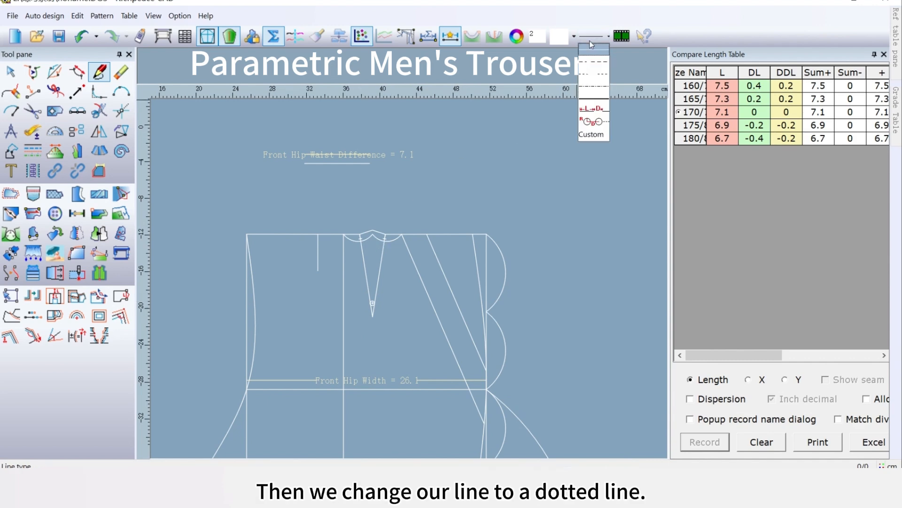
left_click(594, 75)
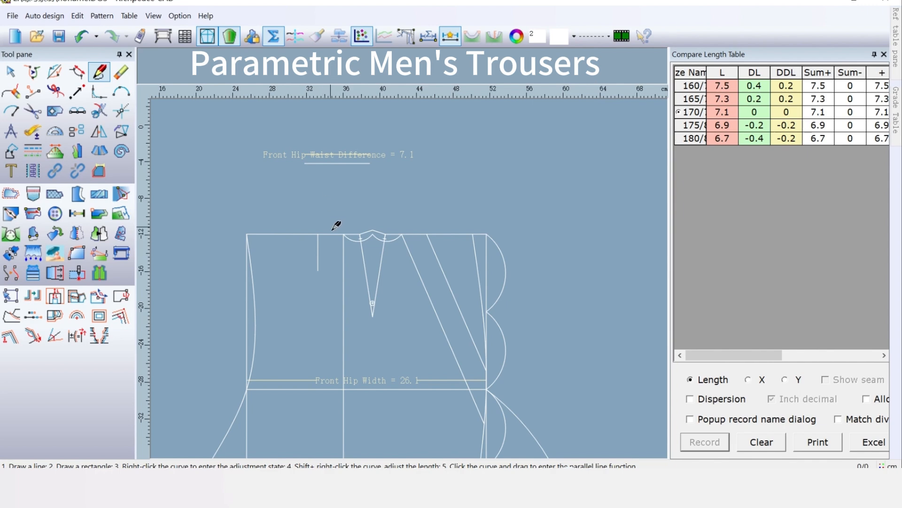
scroll(413, 272, "up", 3)
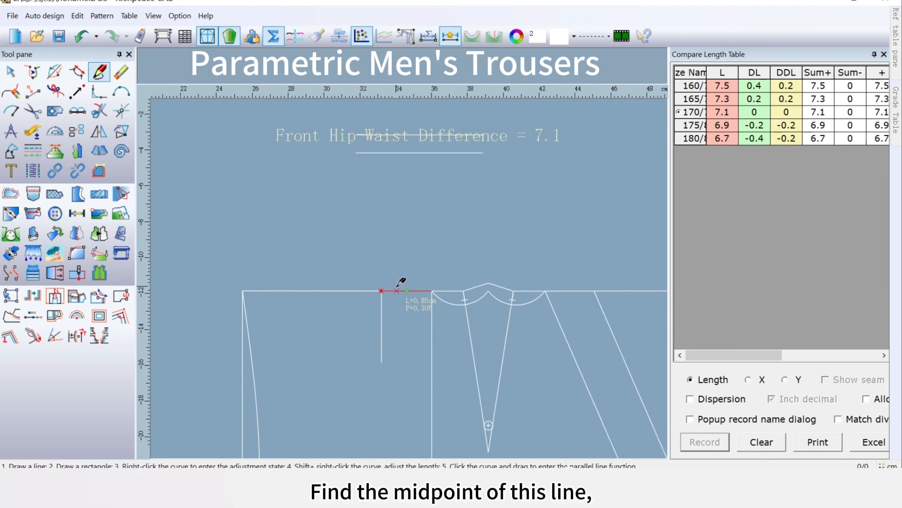
left_click(407, 287)
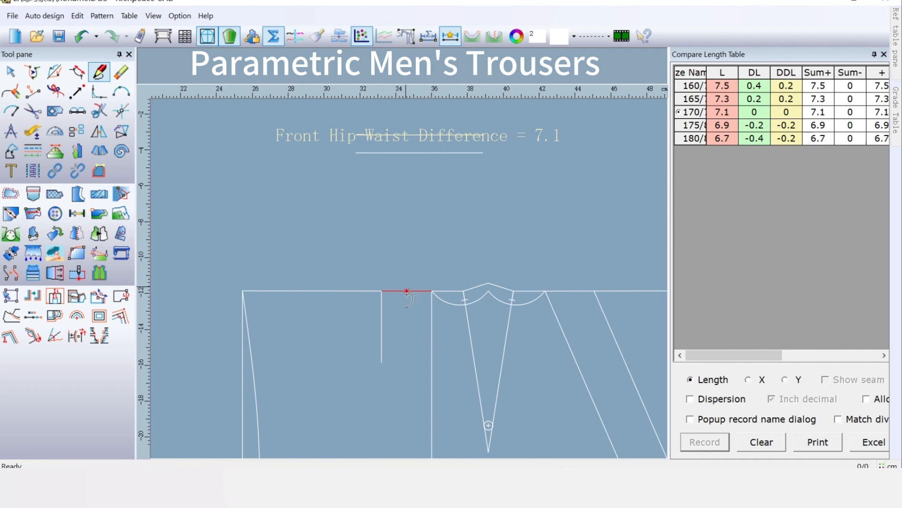
right_click(407, 358)
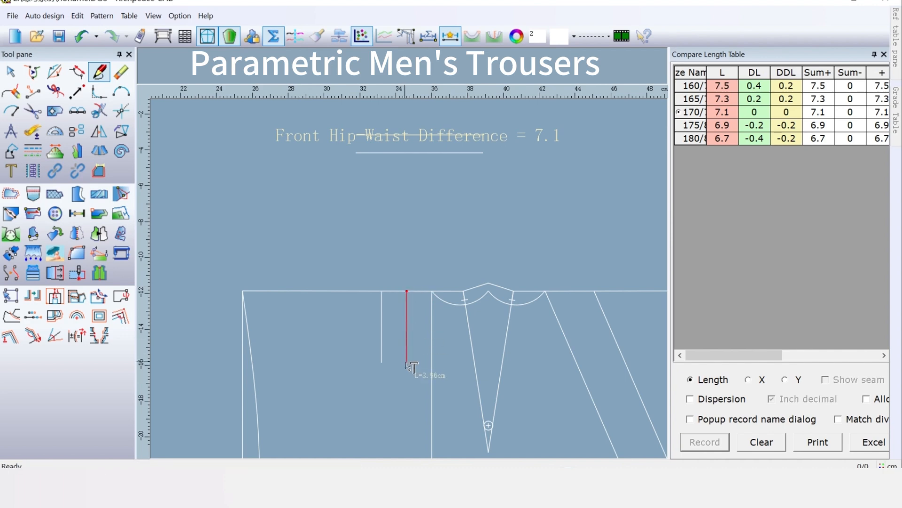
left_click(407, 364)
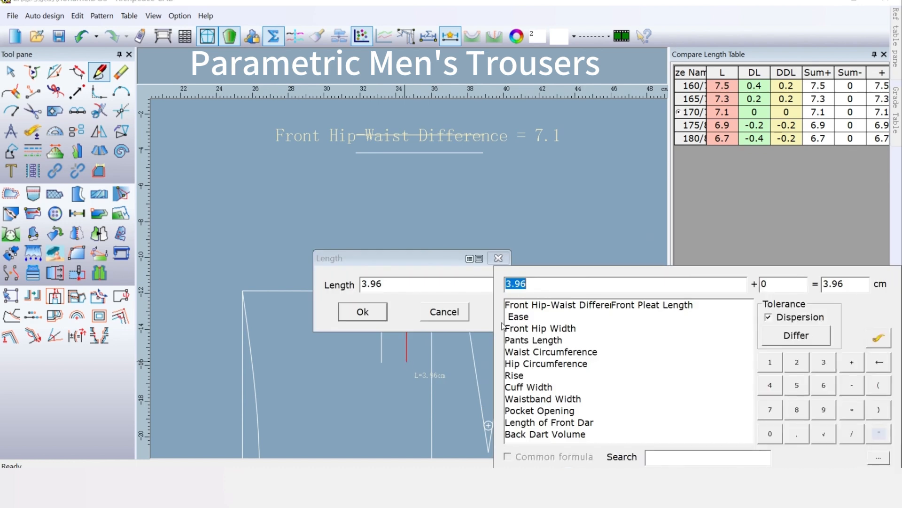
double_click(644, 305)
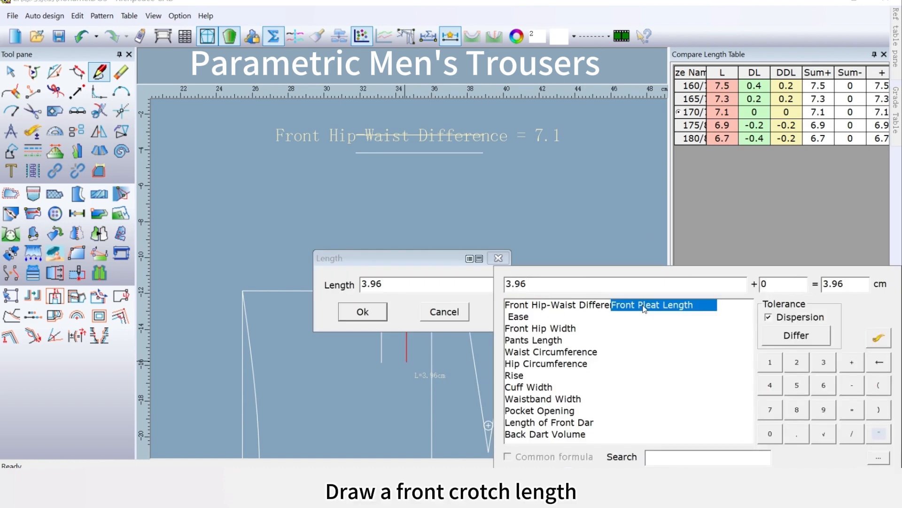
left_click(362, 311)
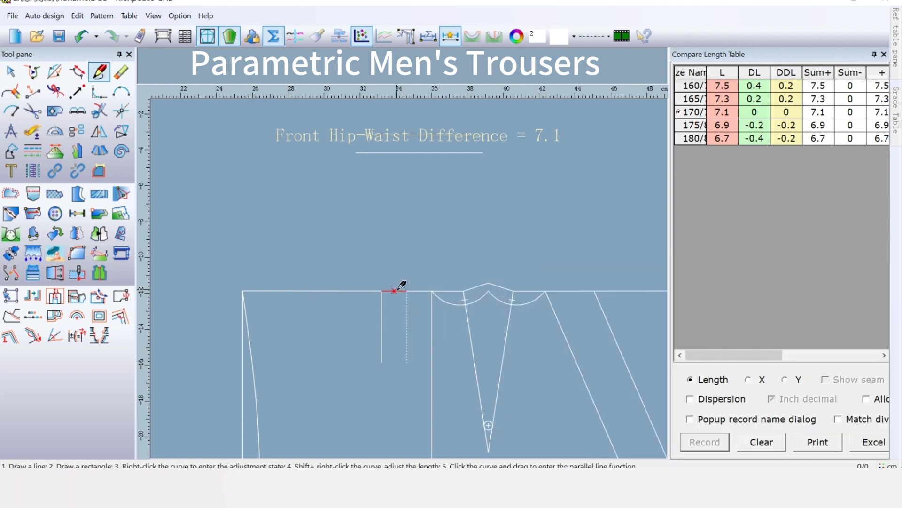
Draw a dotted diagonal from a point 0.16 cm down the solid pleat line to the dotted middle line
scroll(409, 275, "up", 5)
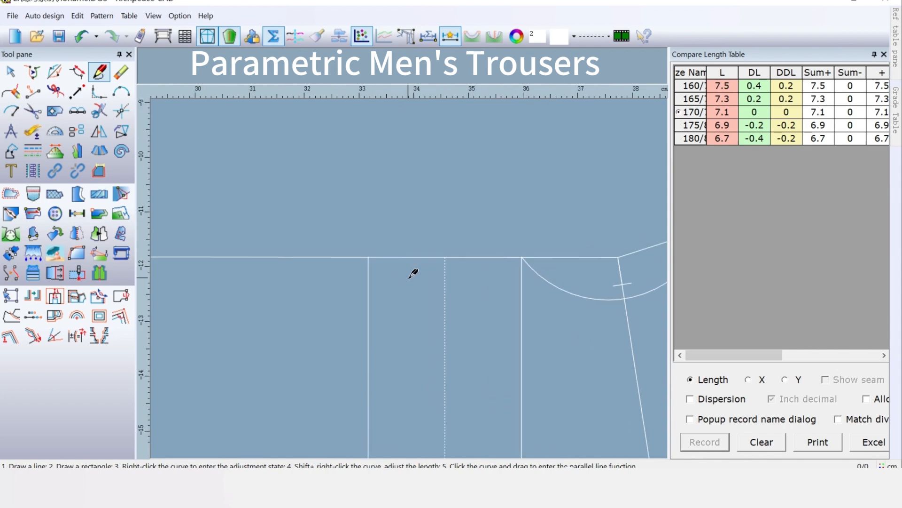
left_click(372, 264)
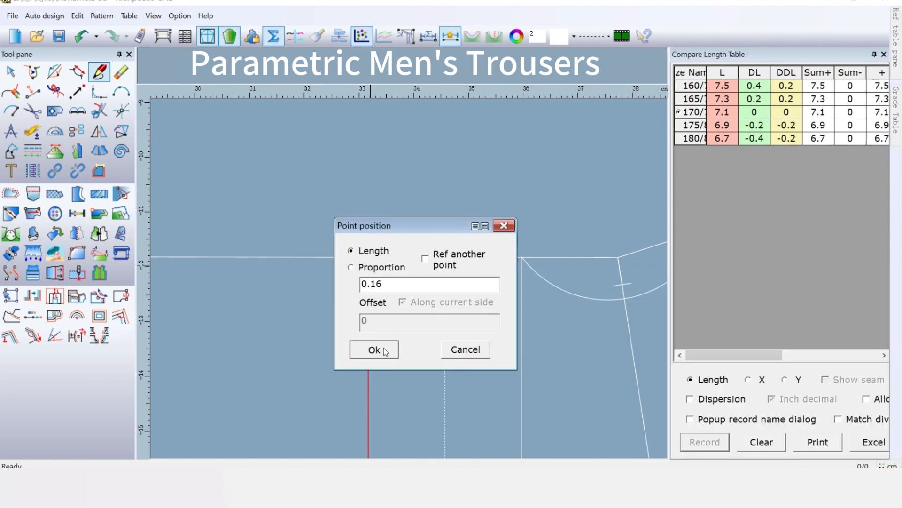
left_click(385, 350)
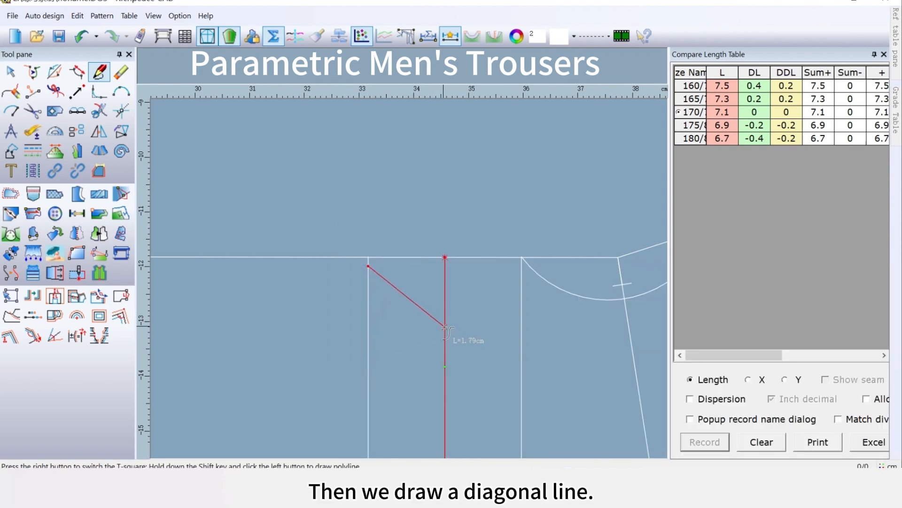
left_click(444, 327)
left_click(298, 304)
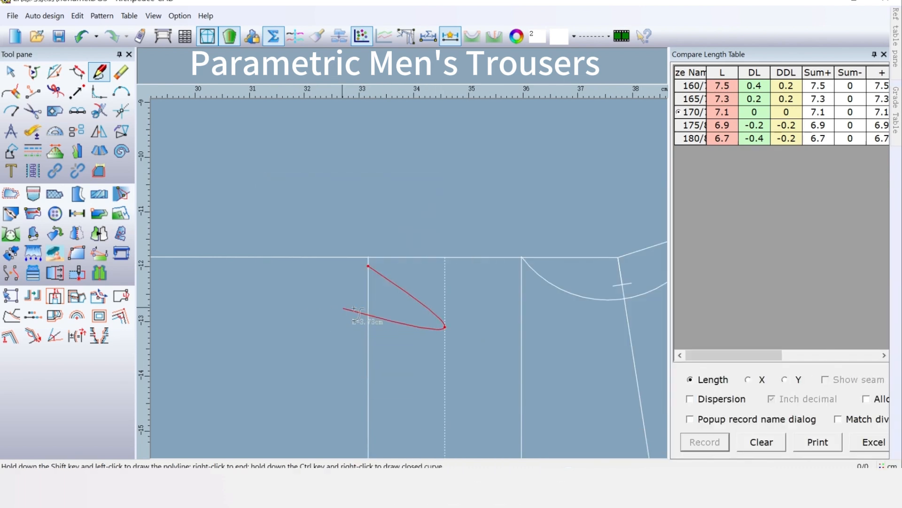
right_click(480, 355)
scroll(485, 240, "down", 1)
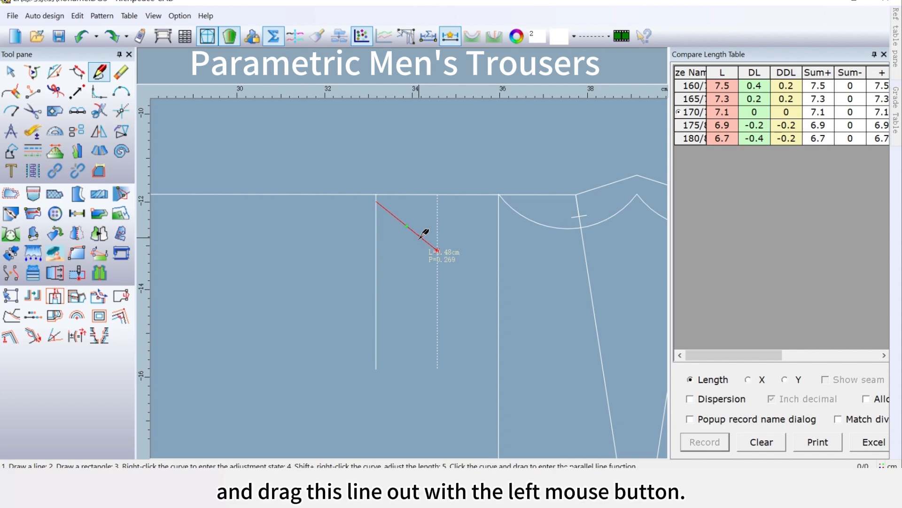
Create one parallel copy of the dotted diagonal below it at a distance of 0.8 cm
left_click_drag(423, 242, 429, 270)
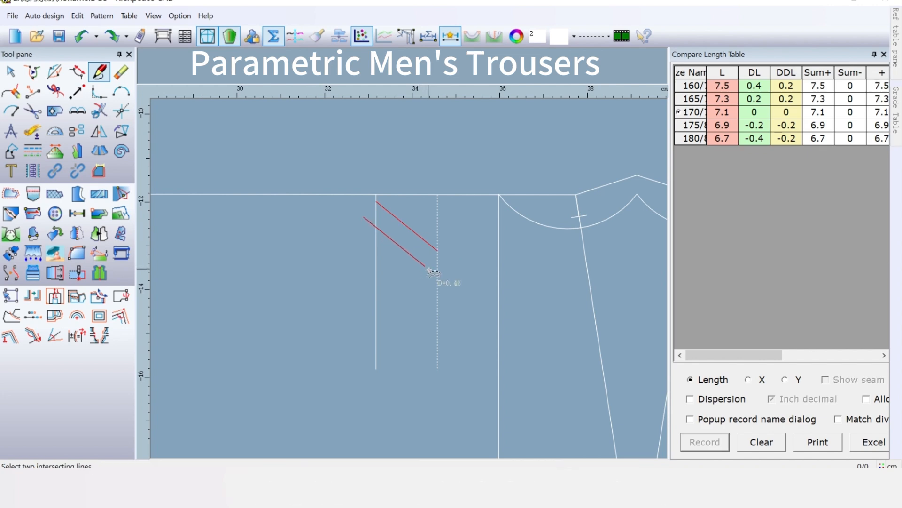
left_click(429, 271)
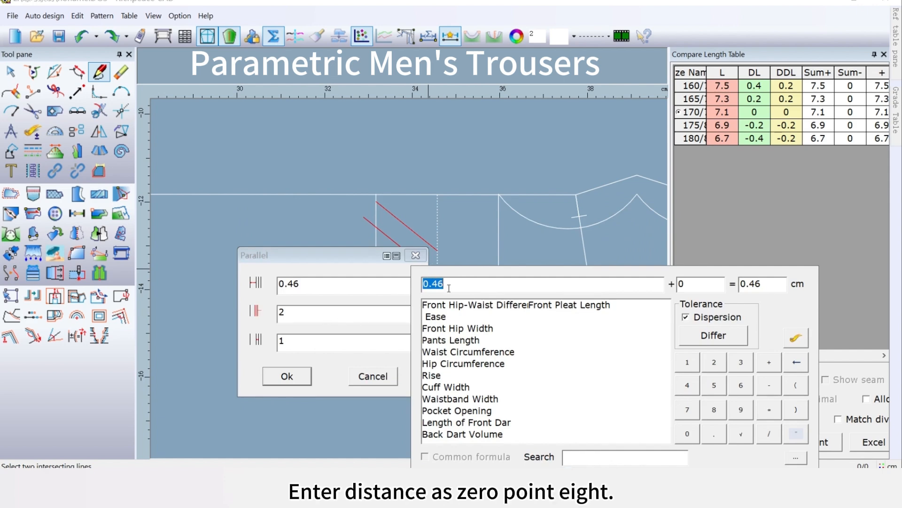
type("0.8")
left_click_drag(291, 314, 274, 313)
type("1")
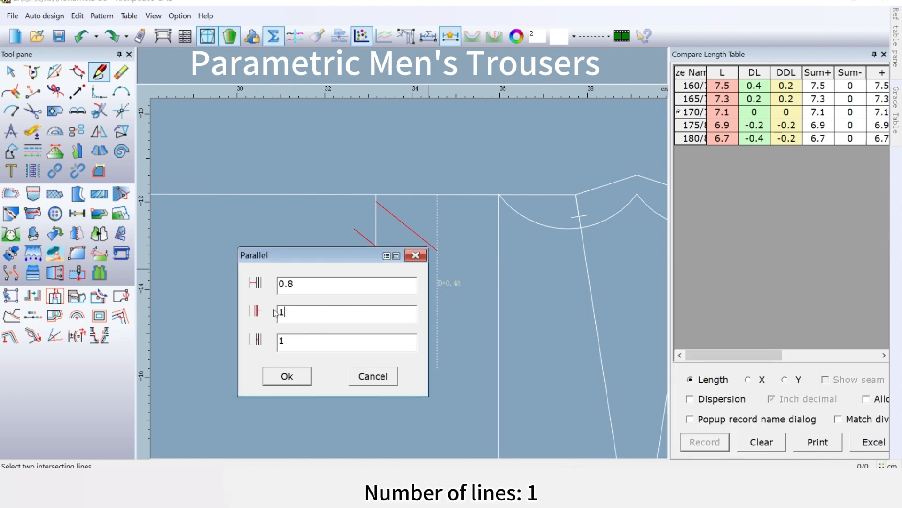
left_click(297, 374)
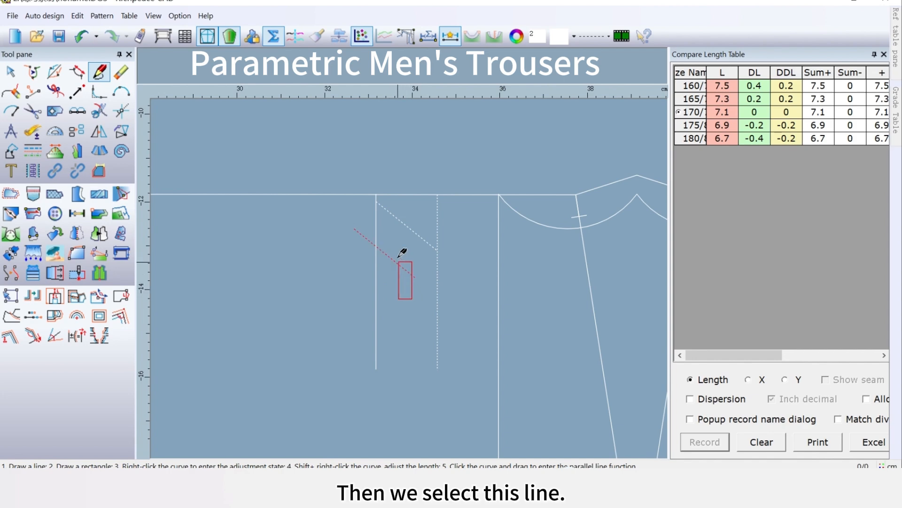
Align both ends of the parallel diagonal to the solid pleat line and the dotted middle line
left_click(376, 267)
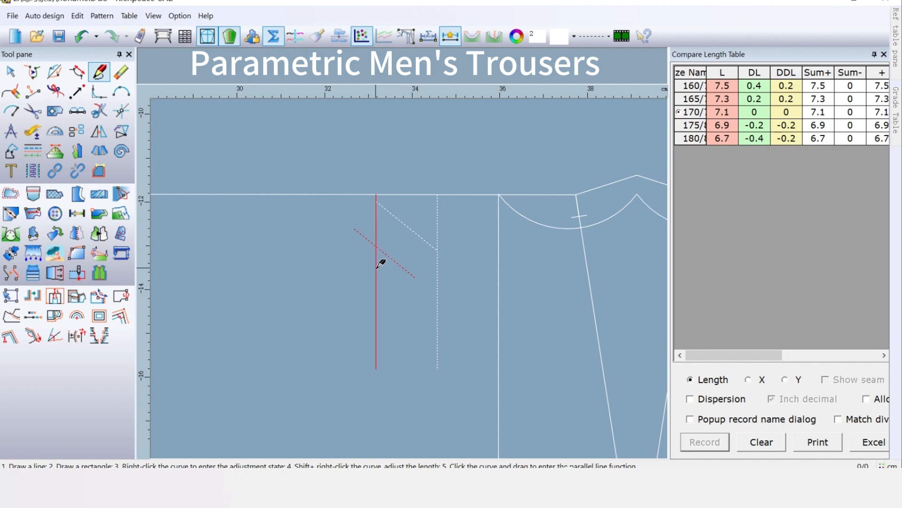
left_click(376, 266)
left_click(438, 271)
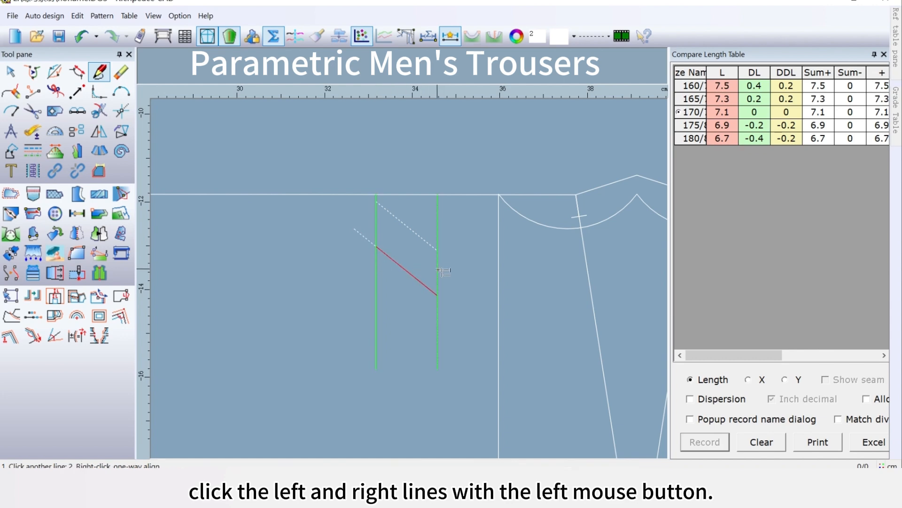
right_click(440, 271)
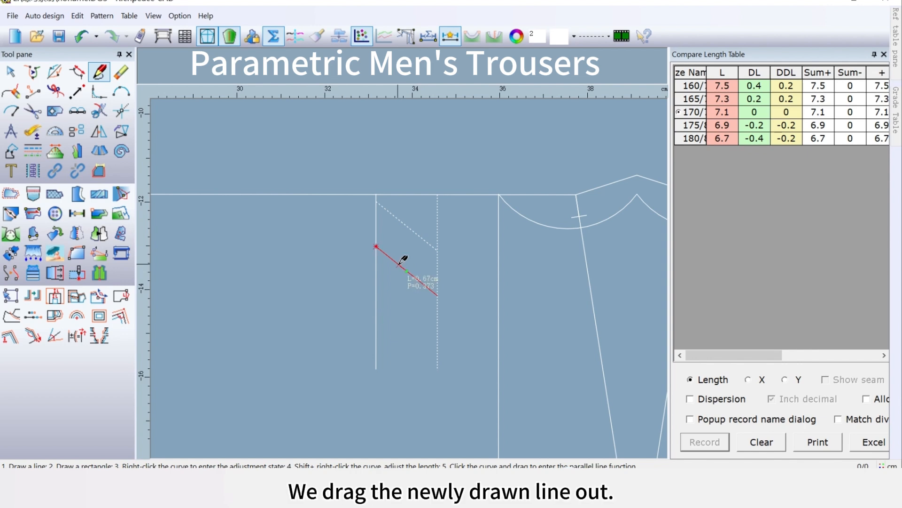
Create three parallel copies of the lower dotted diagonal, spaced 0.8 cm apart
left_click_drag(404, 260, 414, 321)
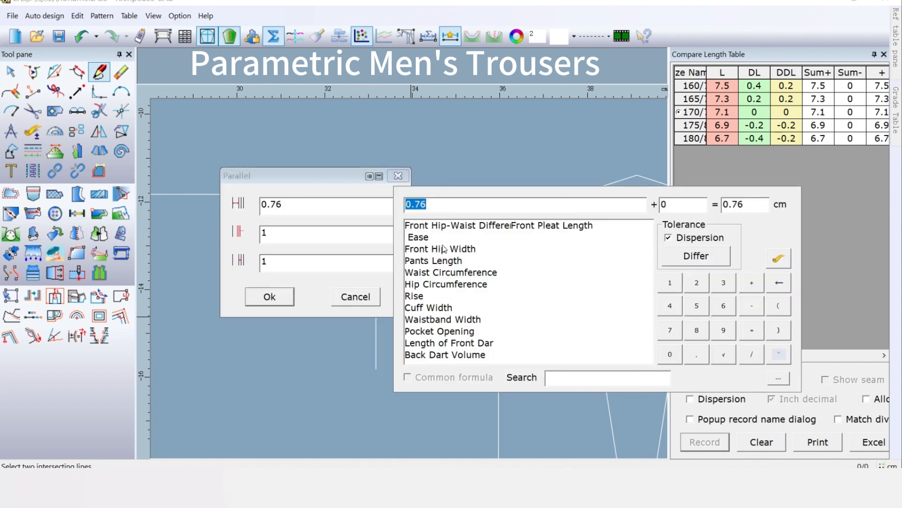
left_click(319, 241)
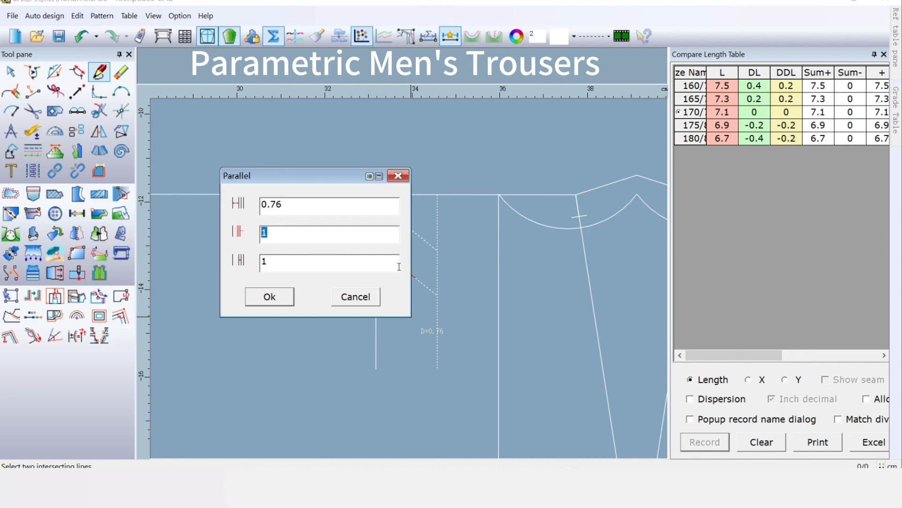
type("3")
double_click(269, 205)
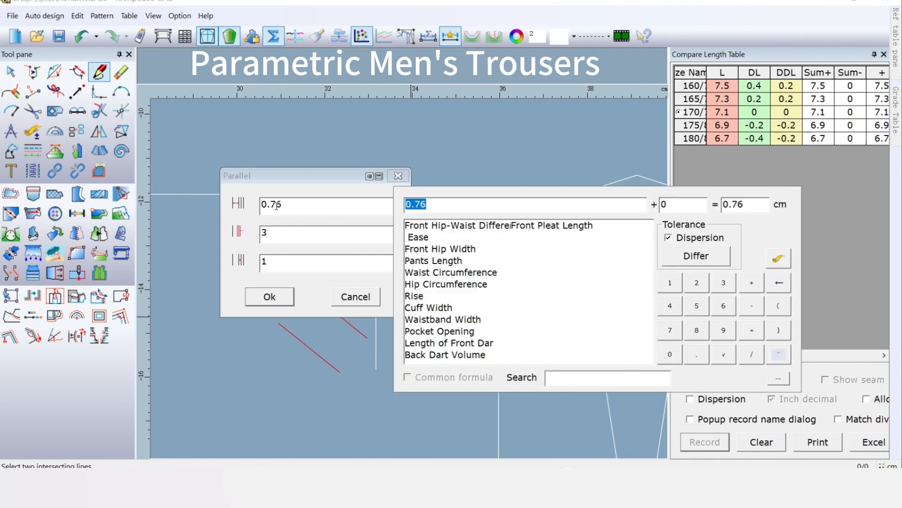
type("0.")
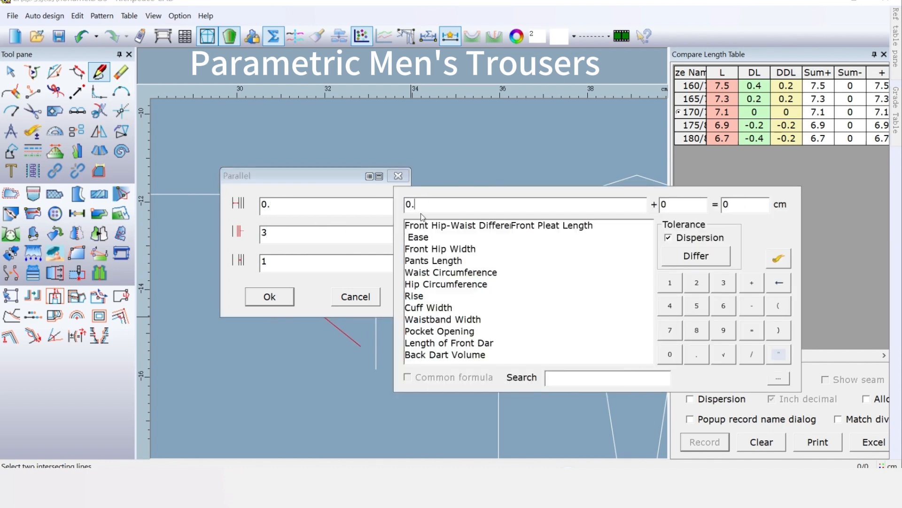
type("8")
left_click(269, 300)
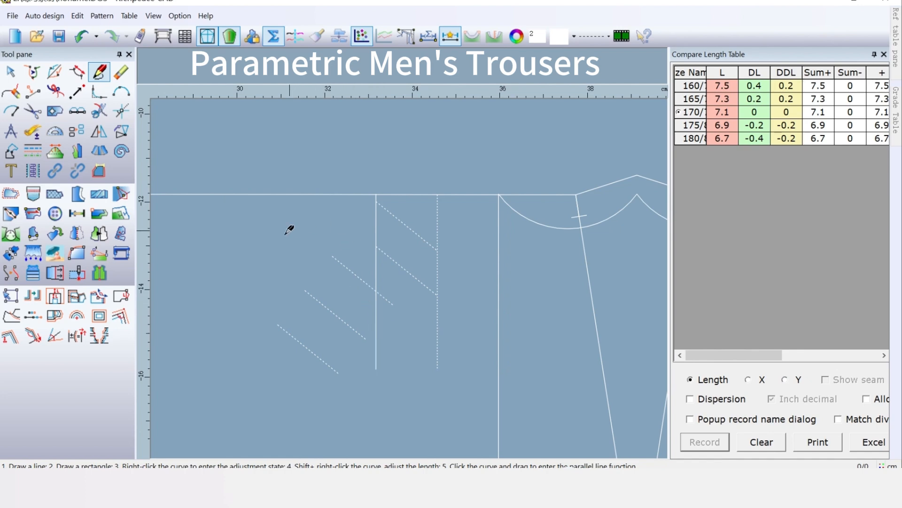
Align both ends of the three parallel copies to the solid pleat line and the dotted middle line
left_click_drag(265, 227, 351, 399)
left_click(376, 313)
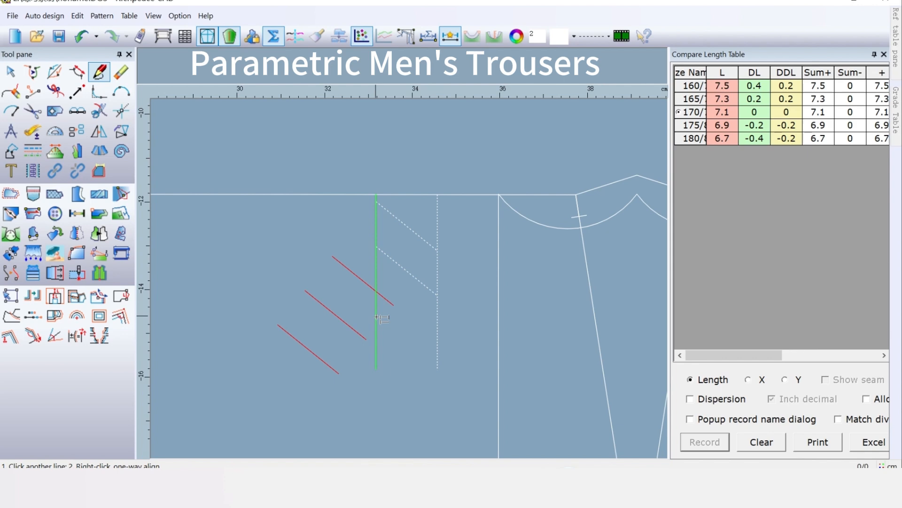
left_click(437, 325)
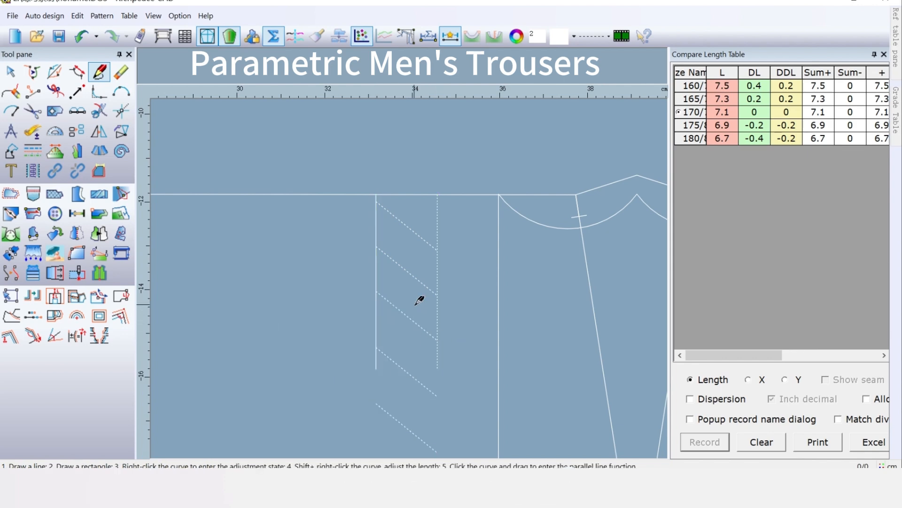
Erase the lowest dotted diagonal, which lies entirely below the pleat lines
right_click(420, 301)
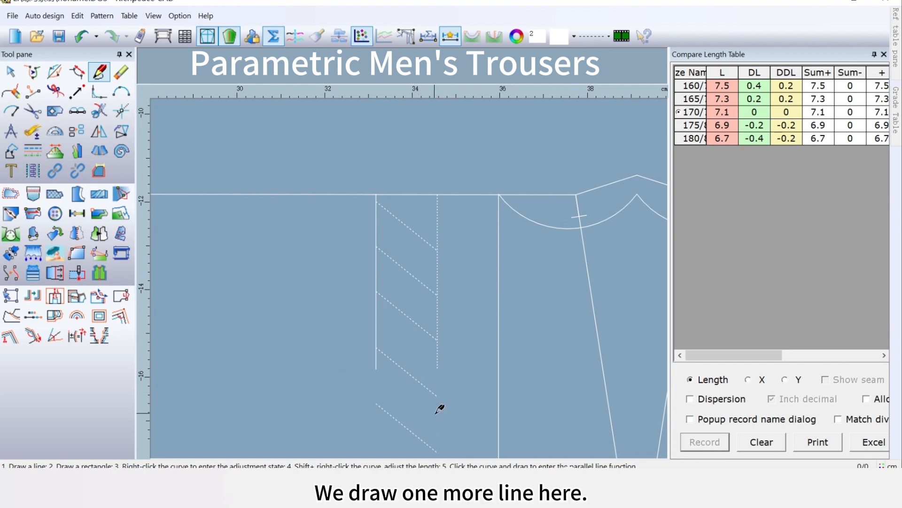
left_click(113, 76)
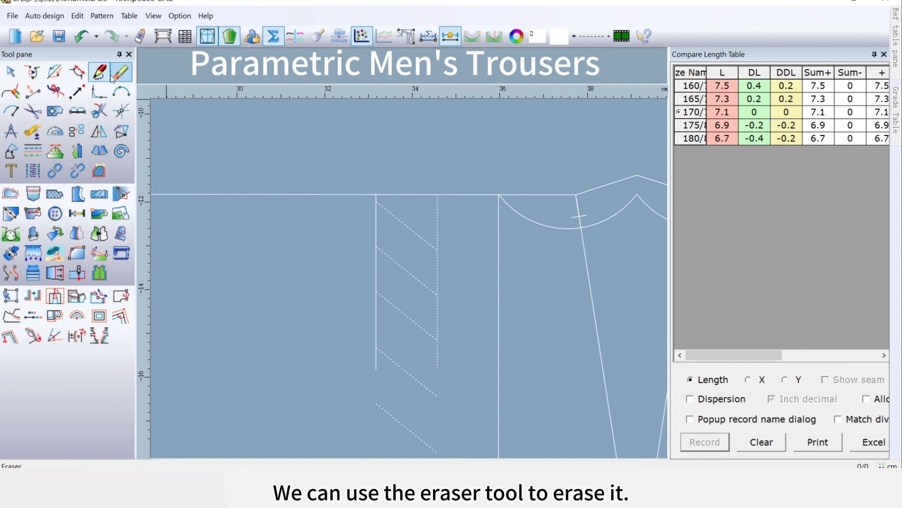
left_click(113, 77)
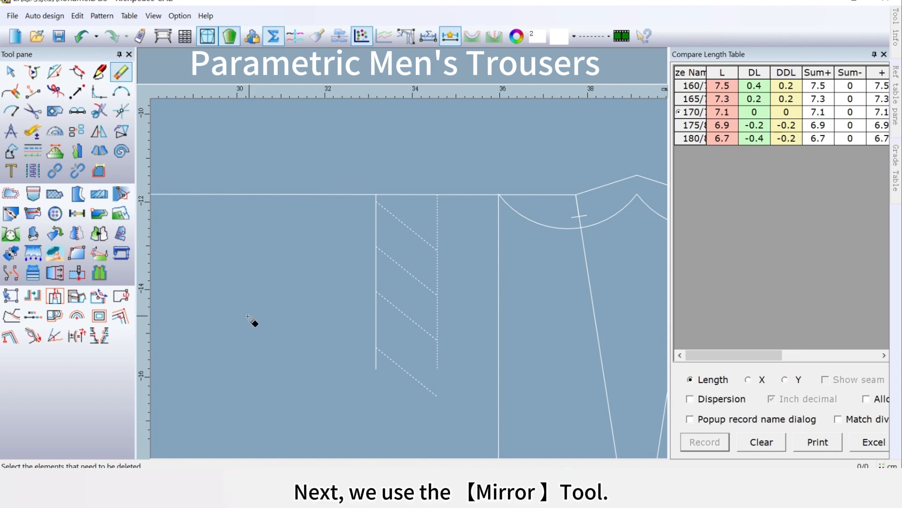
Mirror the four dotted diagonals across the pleat's dotted middle line with the Mirror tool
left_click(104, 136)
left_click(103, 136)
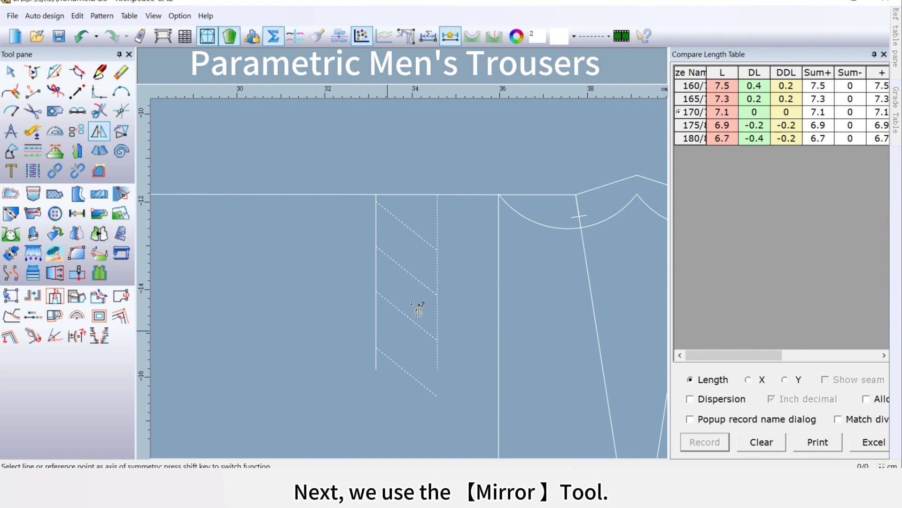
left_click(436, 265)
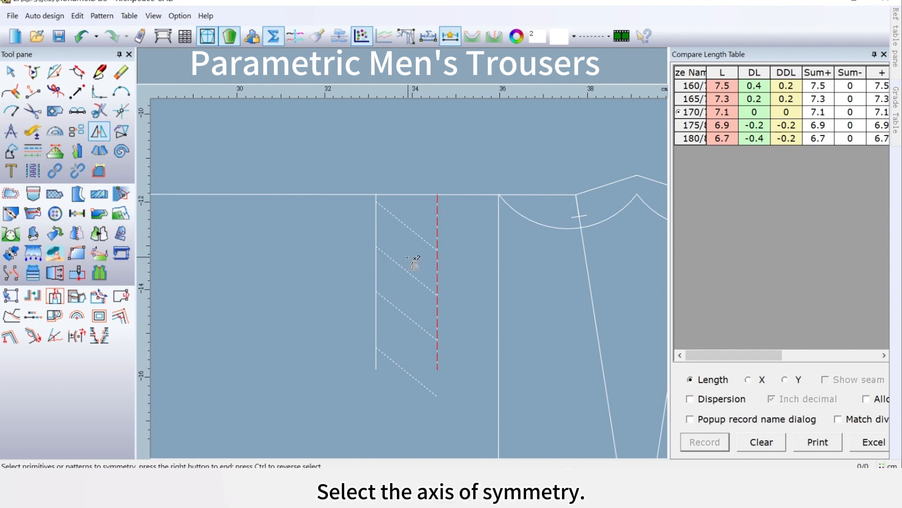
left_click(408, 231)
left_click(410, 274)
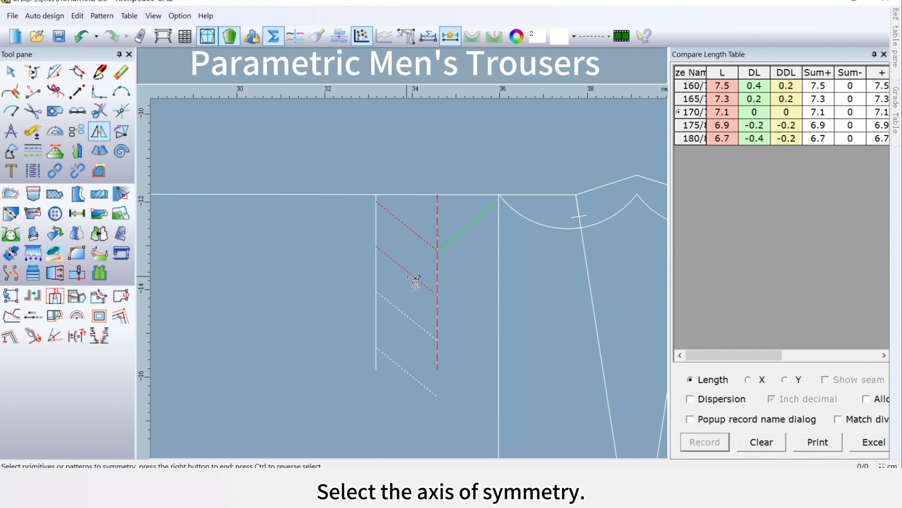
left_click(411, 320)
left_click(406, 375)
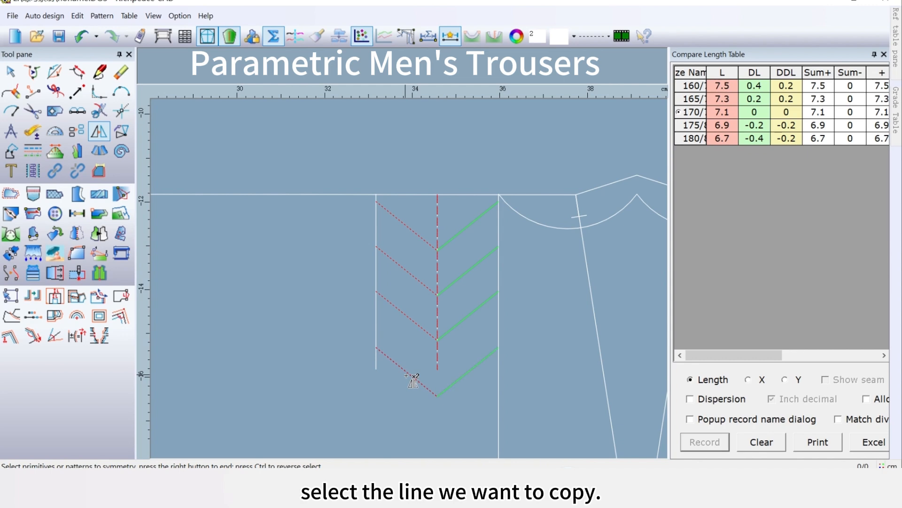
right_click(355, 399)
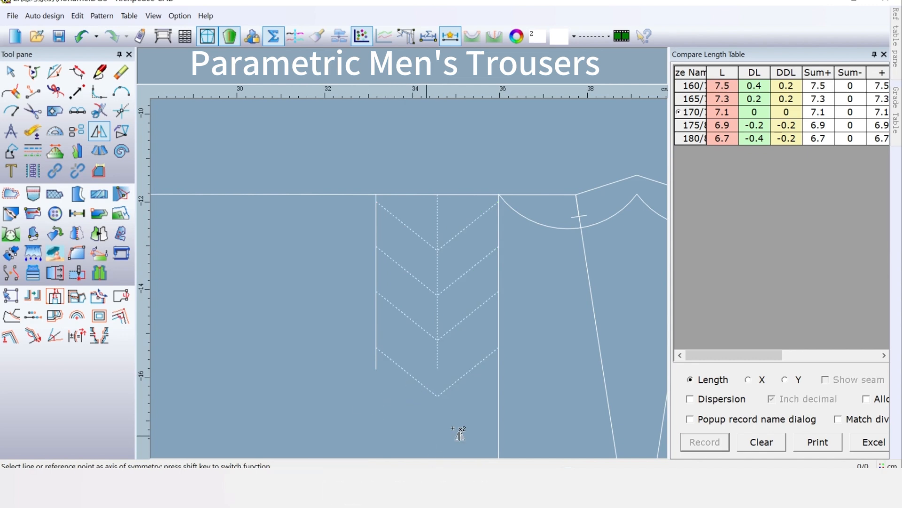
Draw a dotted pocket bag curve from the pocket opening's lower end through the longer slanted line's lower end, ending on the crotch line
scroll(417, 282, "down", 3)
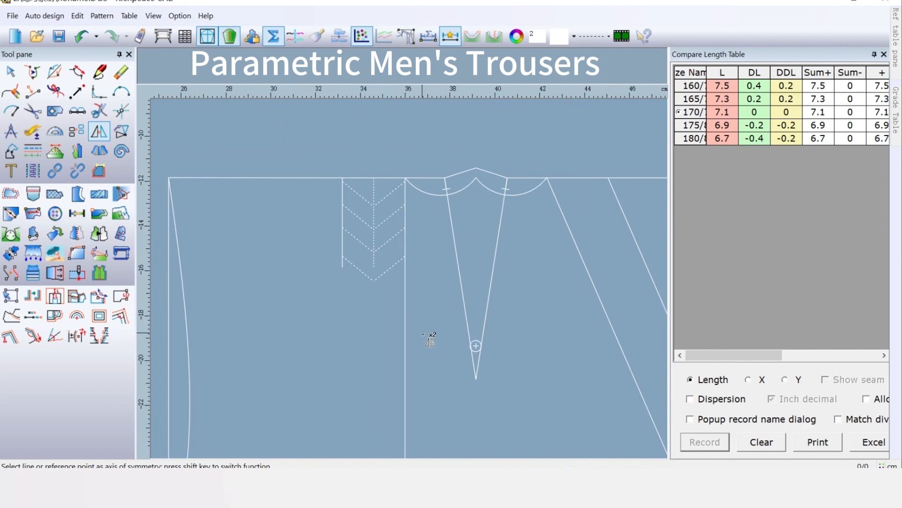
scroll(416, 283, "down", 2)
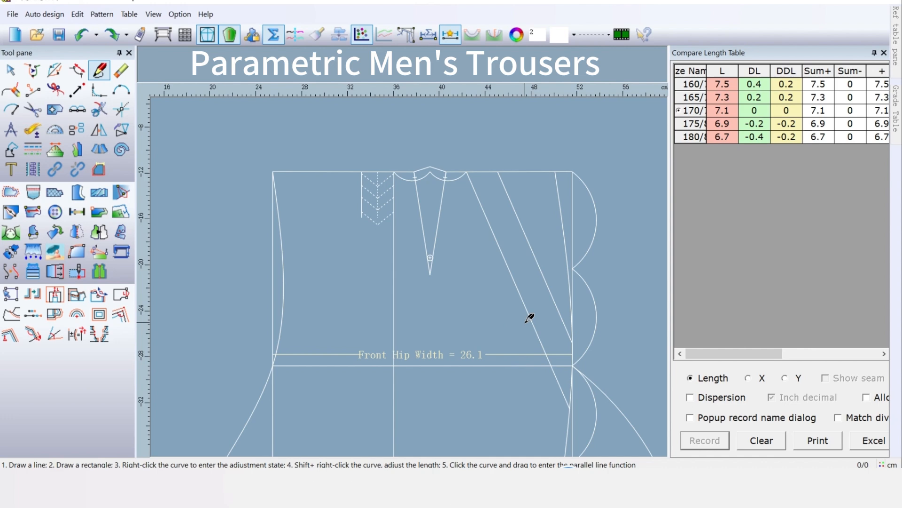
left_click(572, 343)
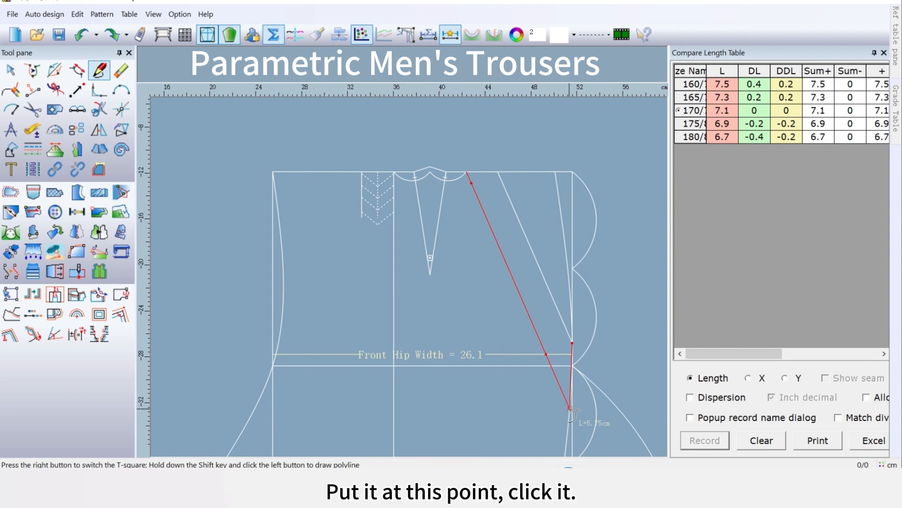
left_click(570, 409)
scroll(554, 419, "down", 2)
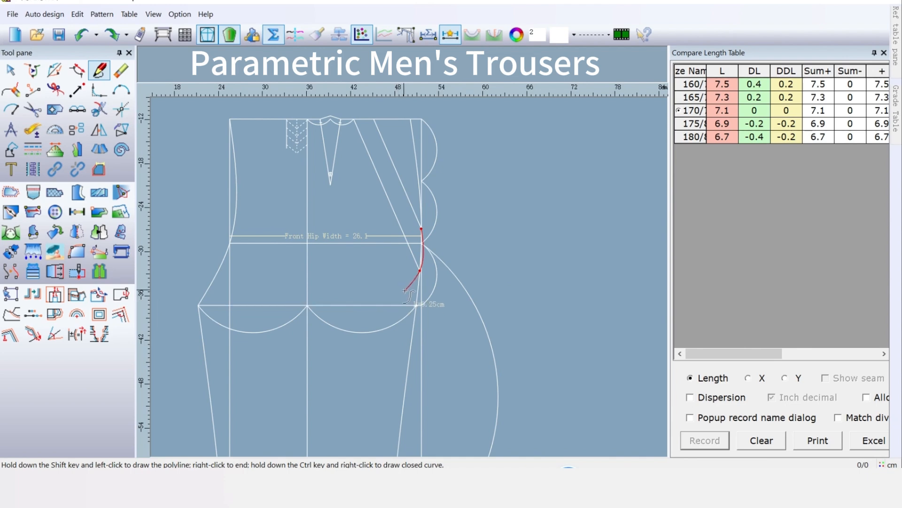
left_click(405, 290)
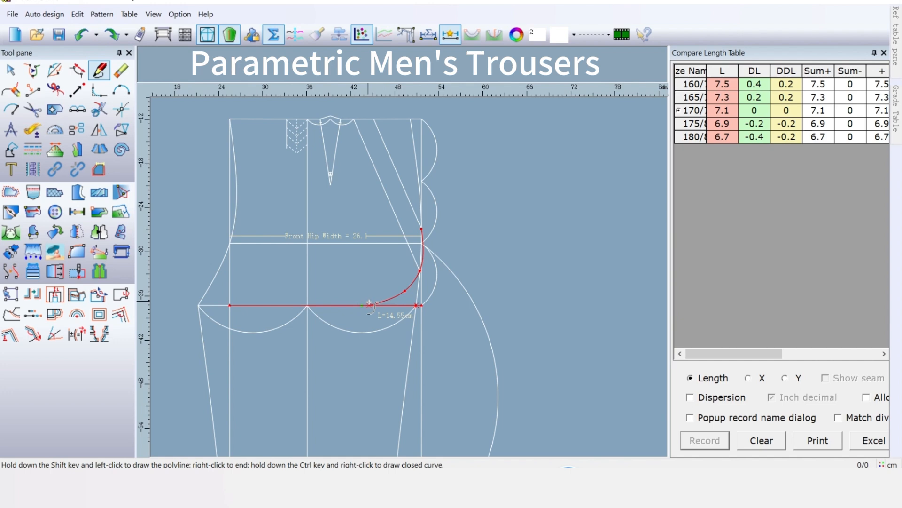
left_click(369, 305)
left_click(374, 281)
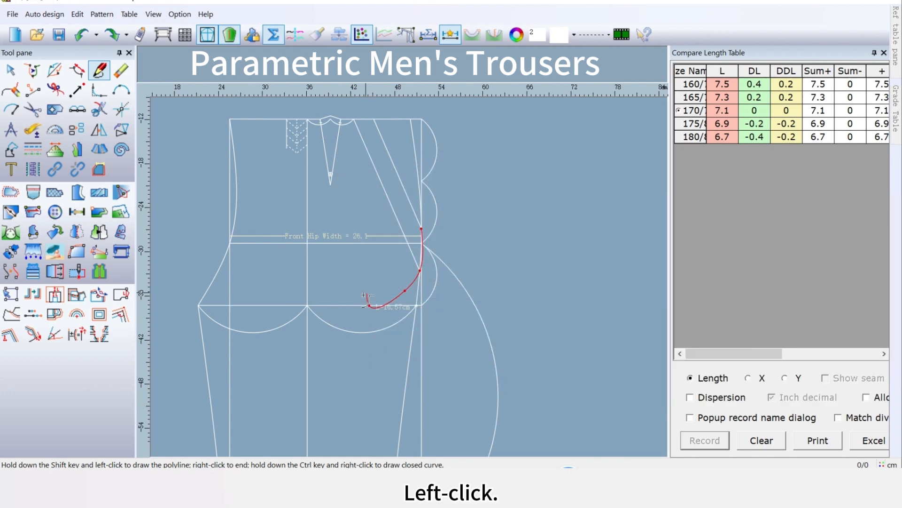
left_click(281, 305)
left_click(320, 287)
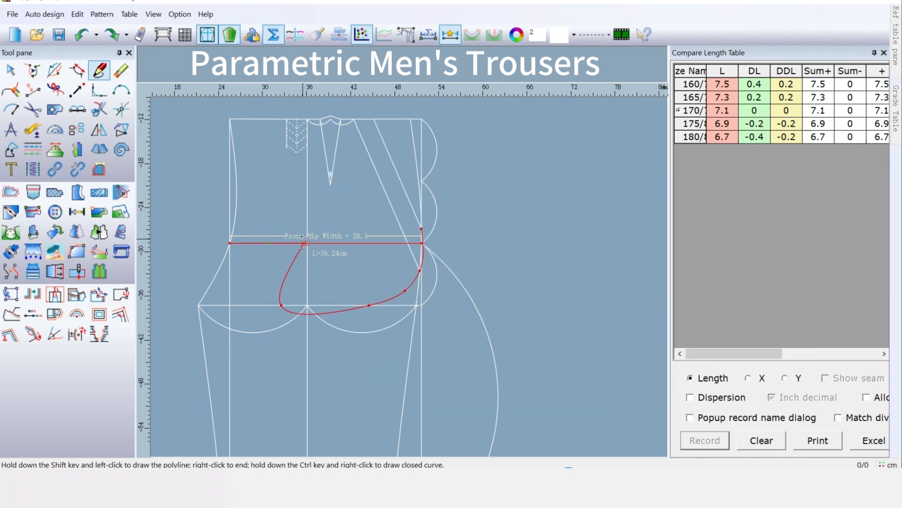
right_click(275, 305)
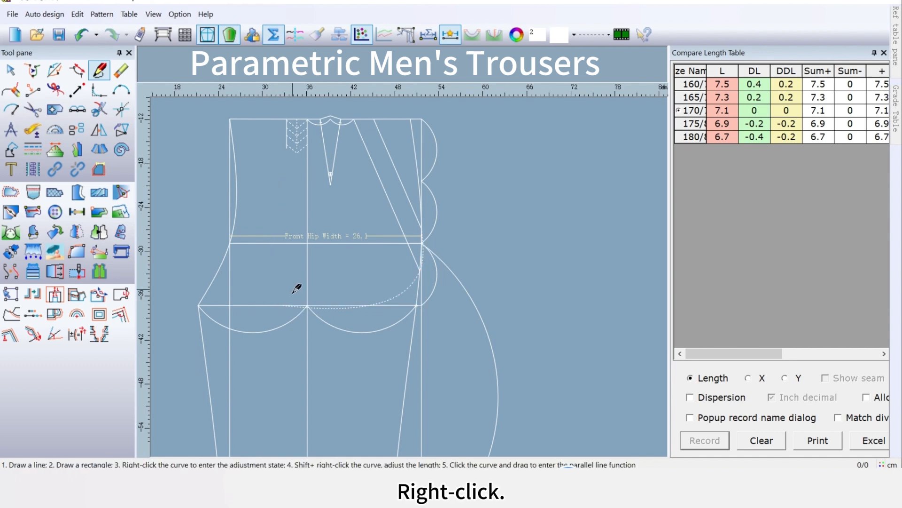
Draw a dotted straight line from the lower end of the solid pleat line to the pocket bag curve's end on the crotch line
left_click(288, 147)
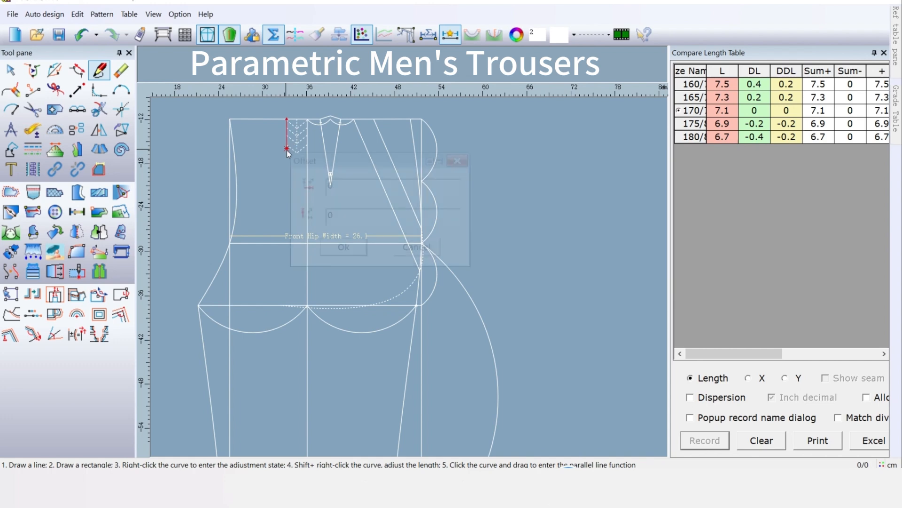
key("Return")
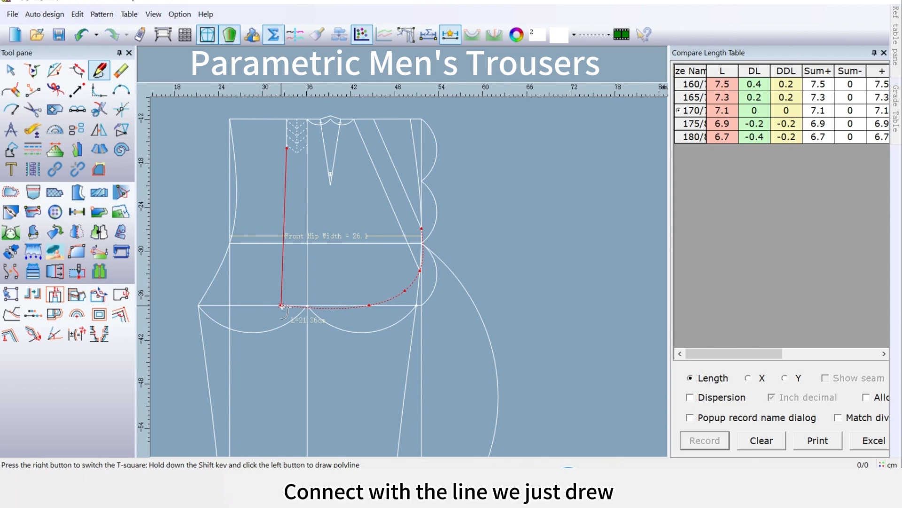
left_click(282, 306)
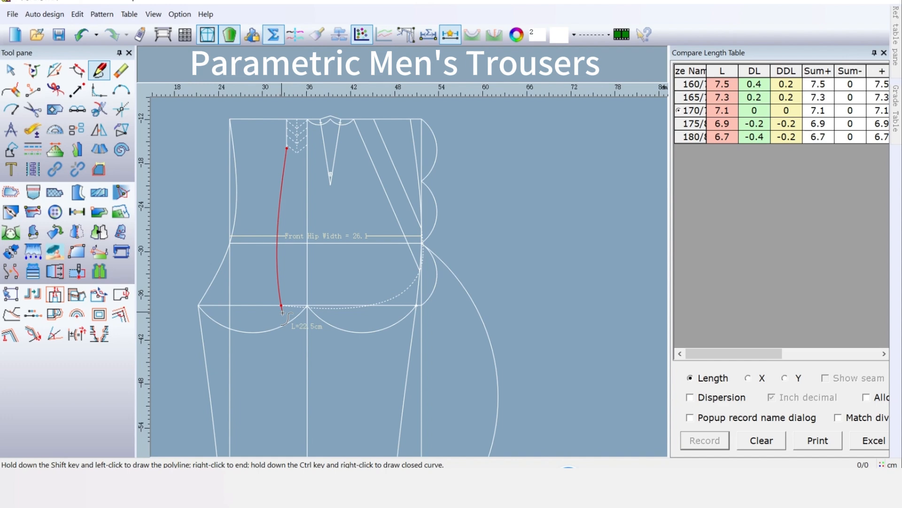
right_click(282, 311)
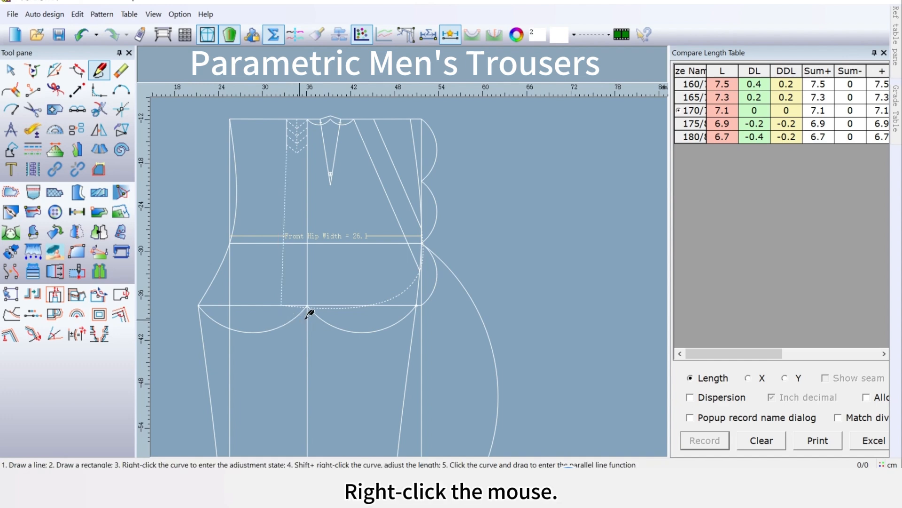
Reshape the dotted pocket bag curve with the Modify tool, adjusting its control points so the lower section runs along the crotch line
right_click(357, 268)
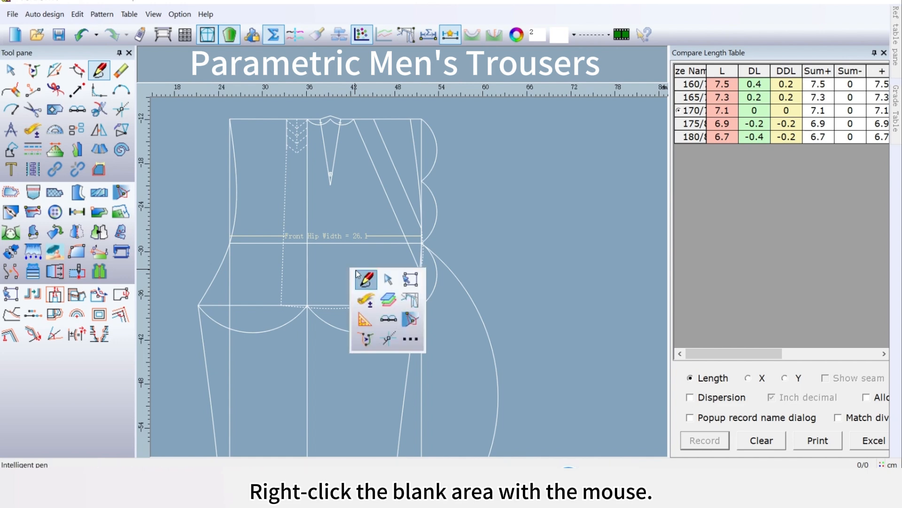
left_click(386, 279)
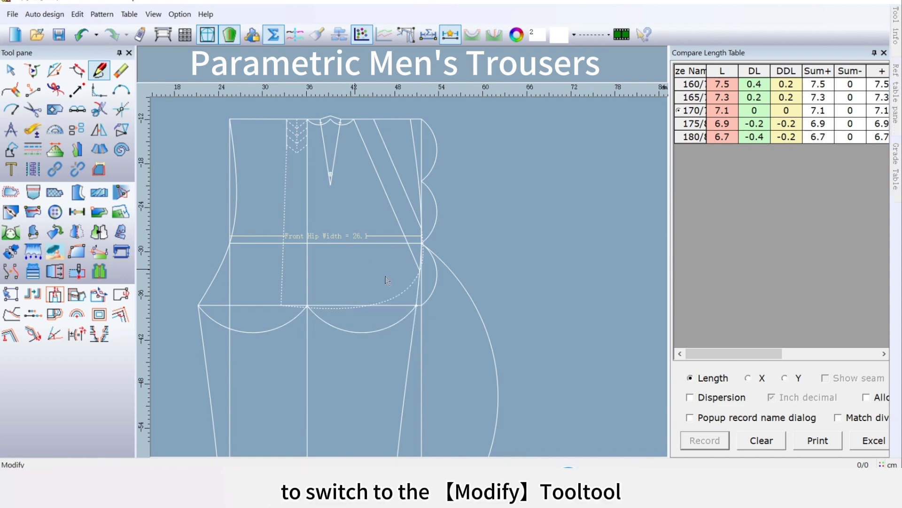
scroll(345, 283, "up", 1)
scroll(409, 277, "up", 2)
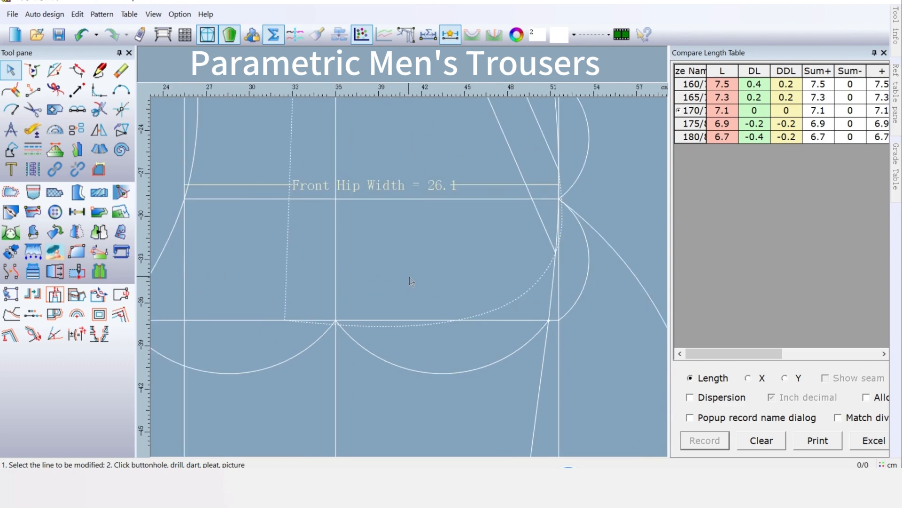
left_click(475, 329)
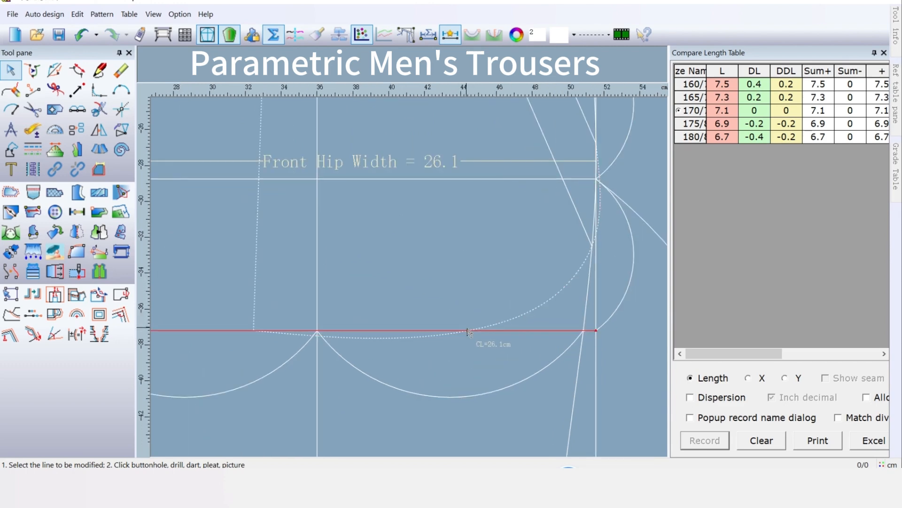
left_click(475, 330)
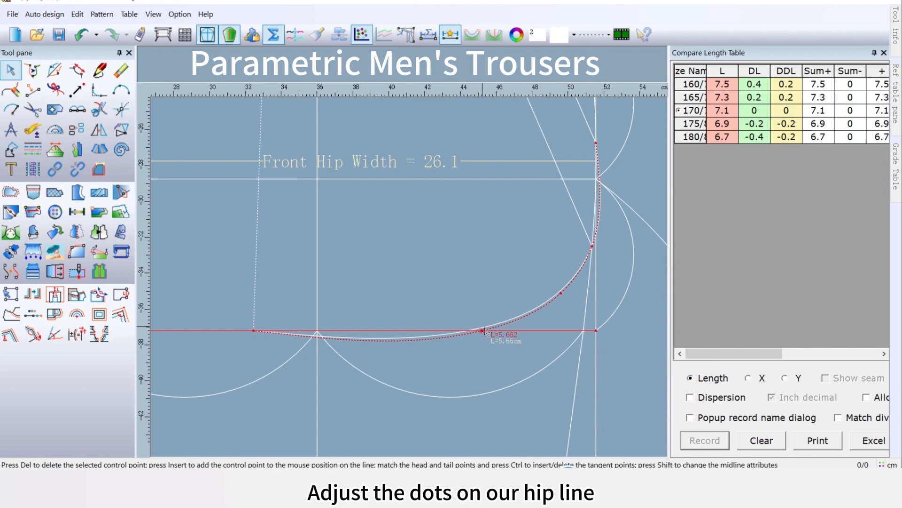
left_click(488, 331)
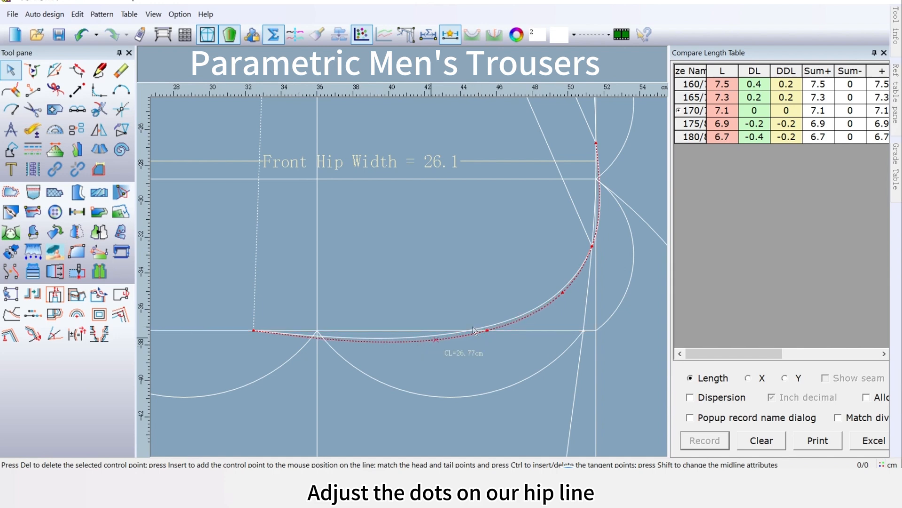
left_click(382, 340)
left_click(349, 331)
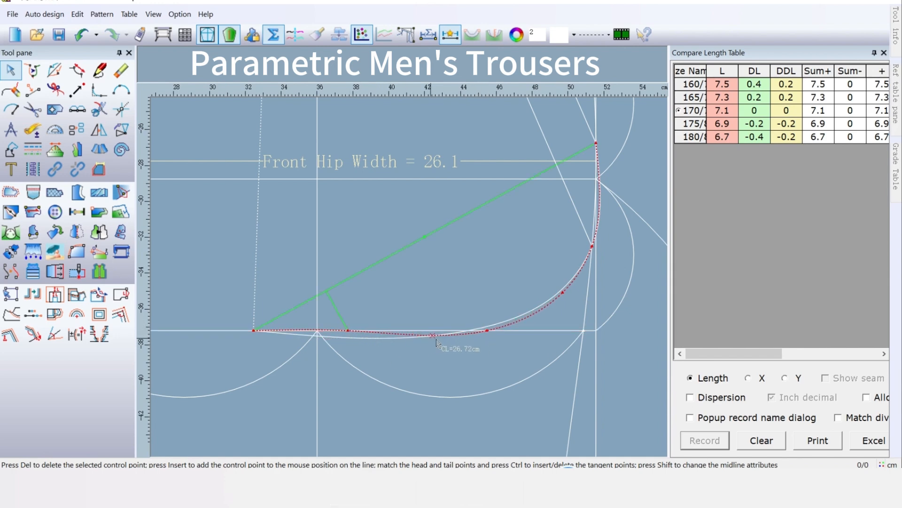
left_click(436, 334)
left_click(430, 331)
right_click(521, 332)
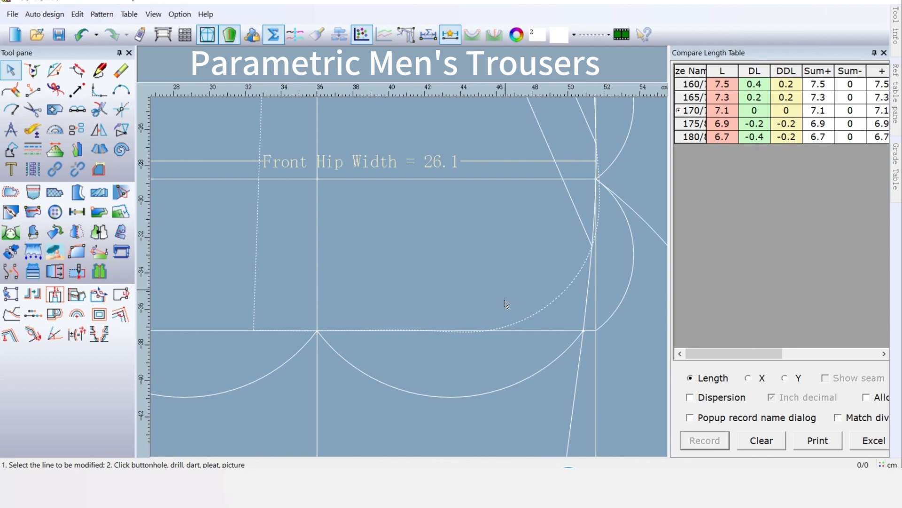
Reshape the dotted pocket bag curve, flattening its lower run onto the crotch line and adjusting control points around the lower bend
left_click(465, 331)
left_click(465, 334)
right_click(523, 333)
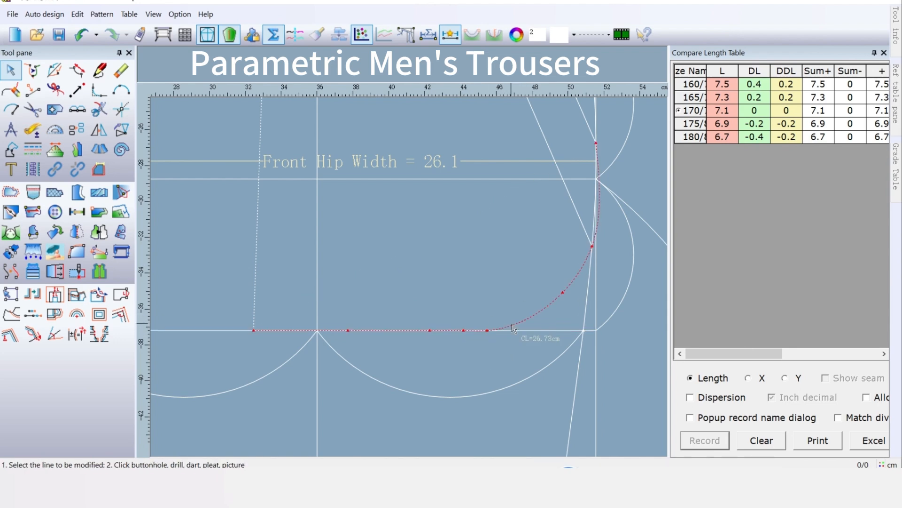
left_click(492, 333)
left_click(490, 331)
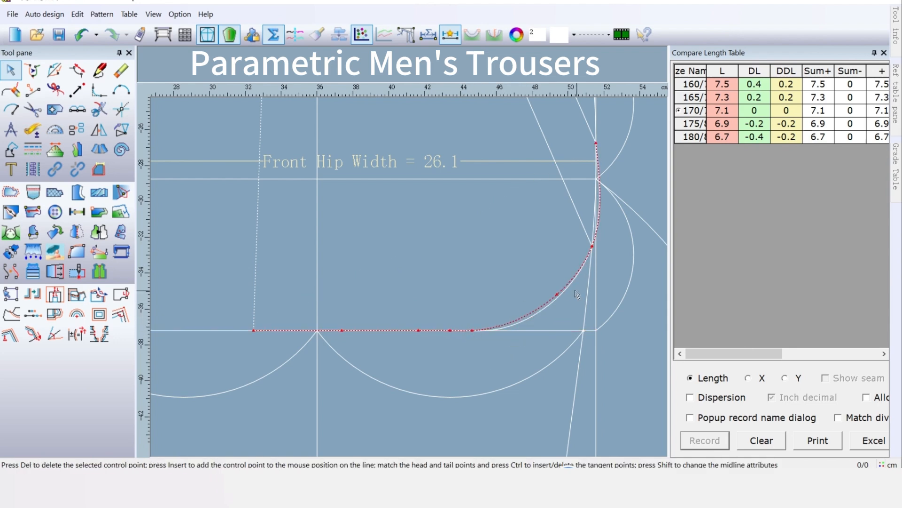
left_click(508, 321)
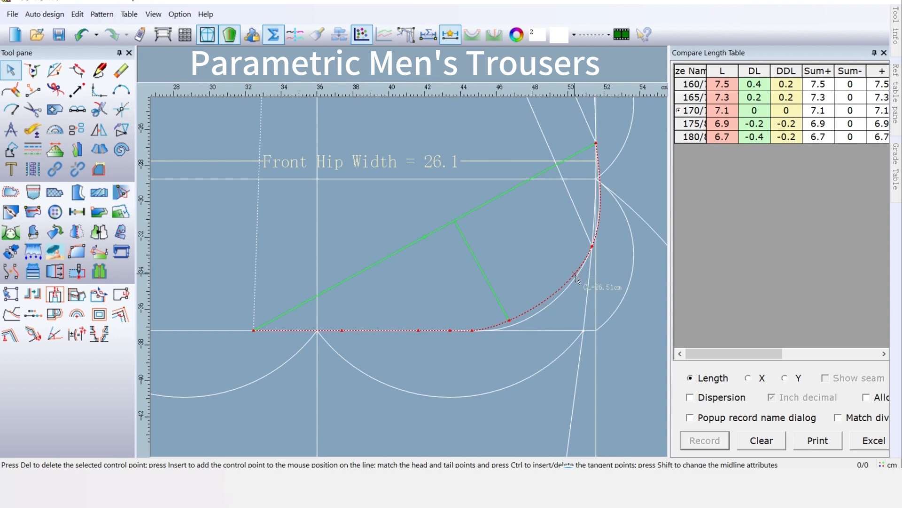
right_click(592, 212)
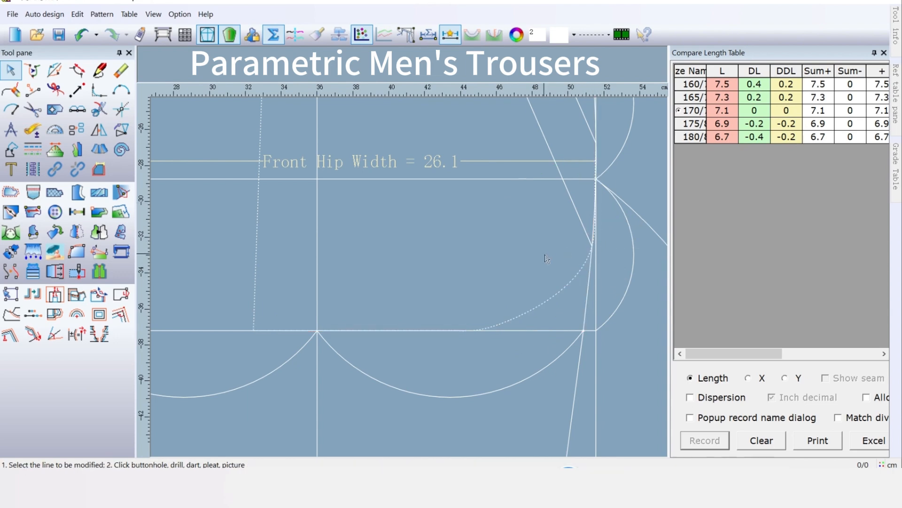
Adjust the pocket bag curve just above the longer slanted line's lower end so it follows the side seam
left_click(595, 233)
left_click(594, 236)
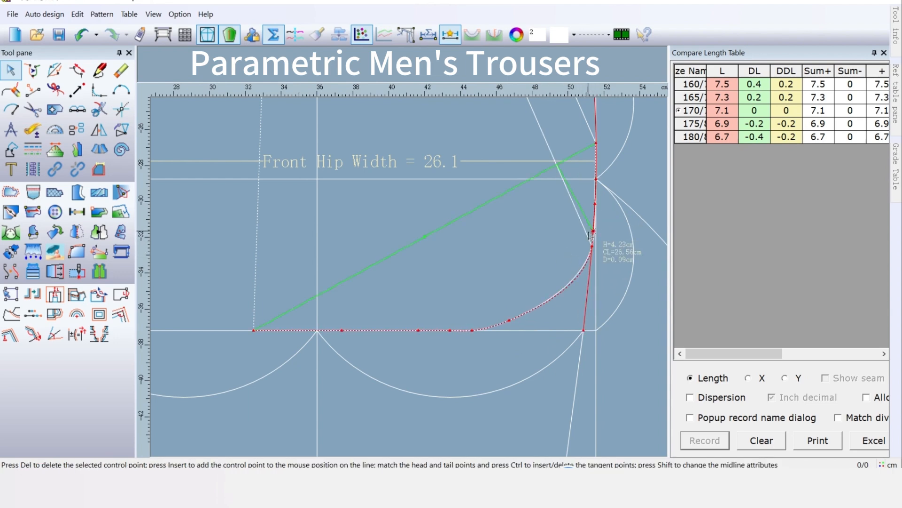
left_click(592, 241)
right_click(555, 261)
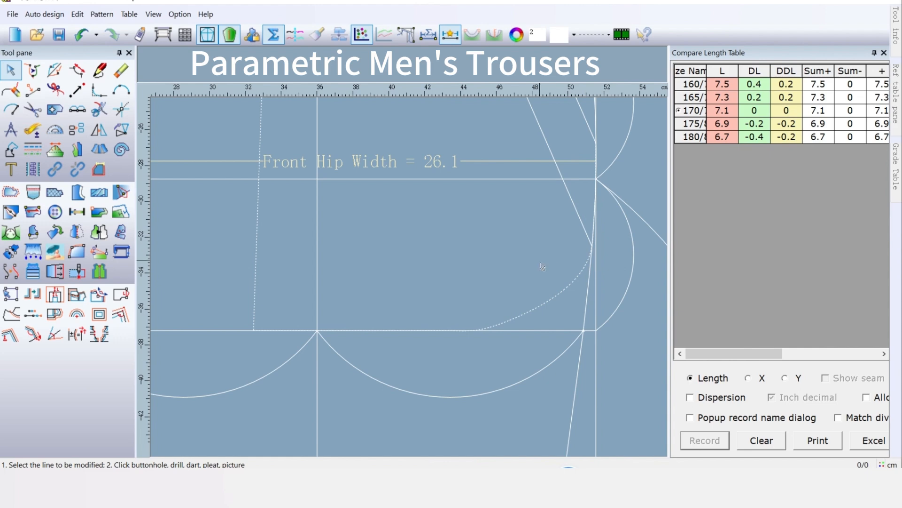
Shift the pocket bag curve's bend control point along the crotch line toward the vertical crease line
scroll(409, 278, "down", 2)
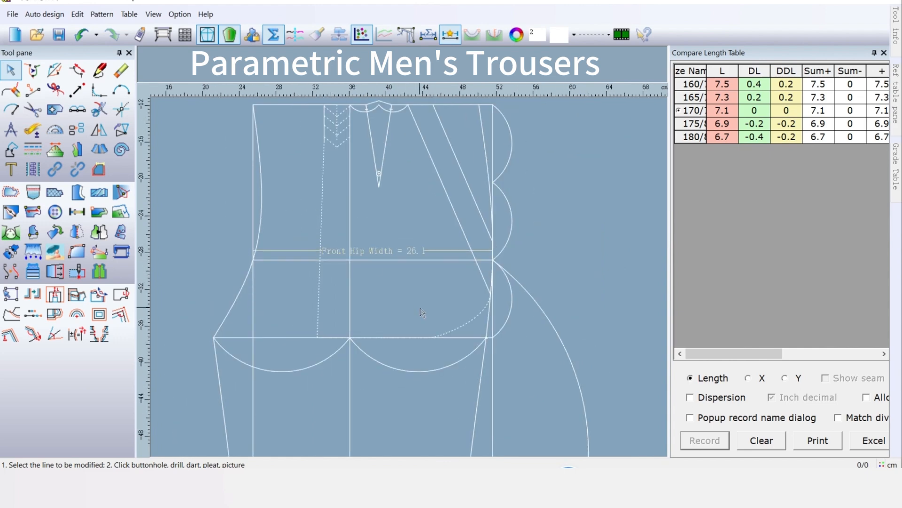
left_click(429, 337)
right_click(439, 303)
scroll(439, 303, "up", 2)
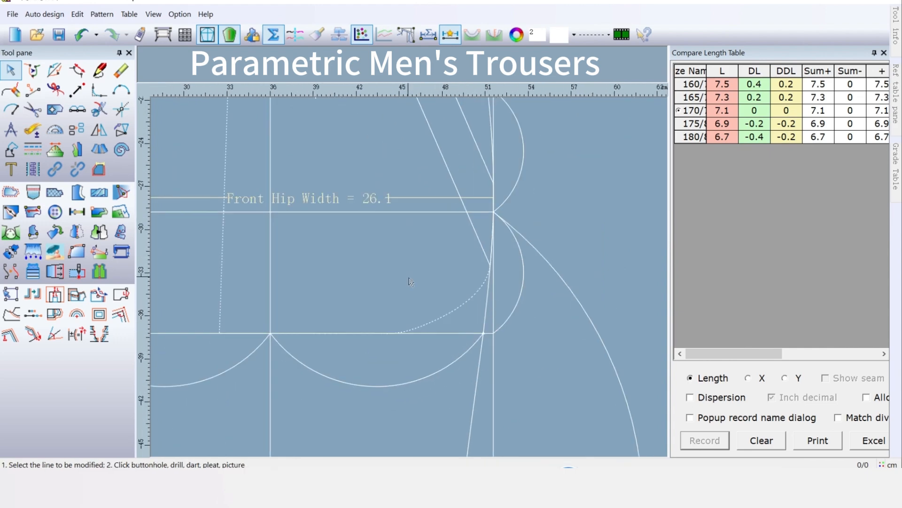
left_click(394, 333)
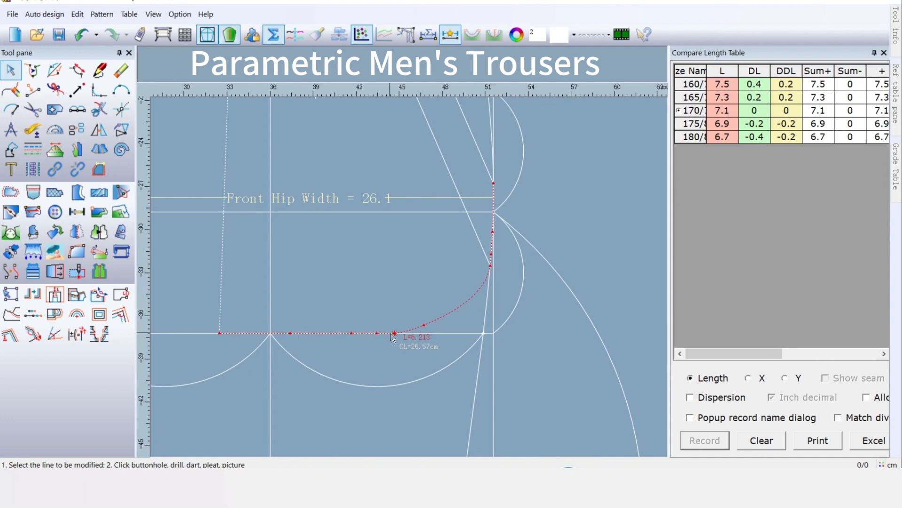
left_click(392, 334)
left_click(366, 333)
right_click(430, 280)
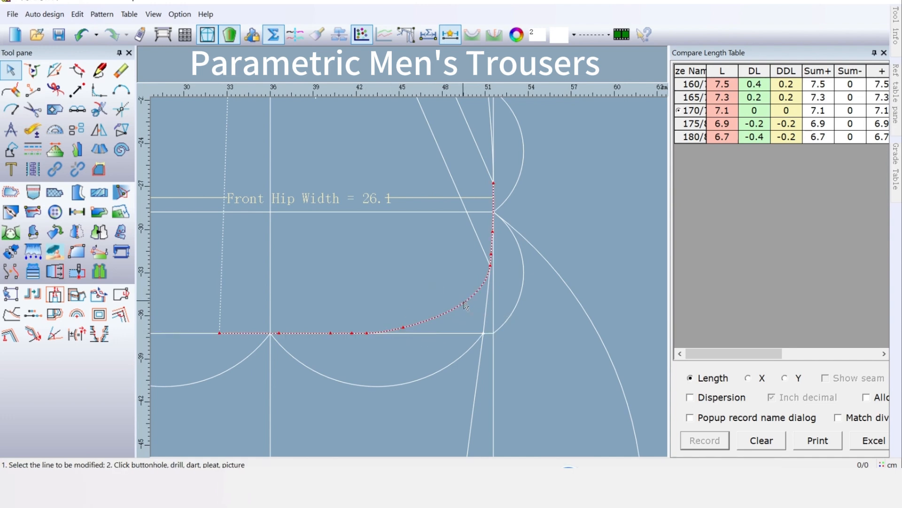
Smooth the pocket bag curve's lower corner, starting its rise closer to the crease line and filling out the bend with control points
left_click(466, 306)
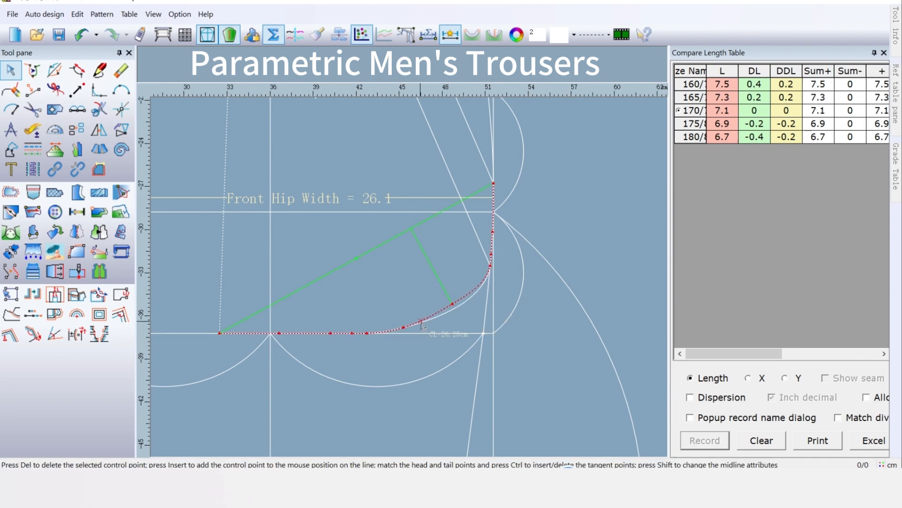
left_click(403, 327)
left_click(400, 325)
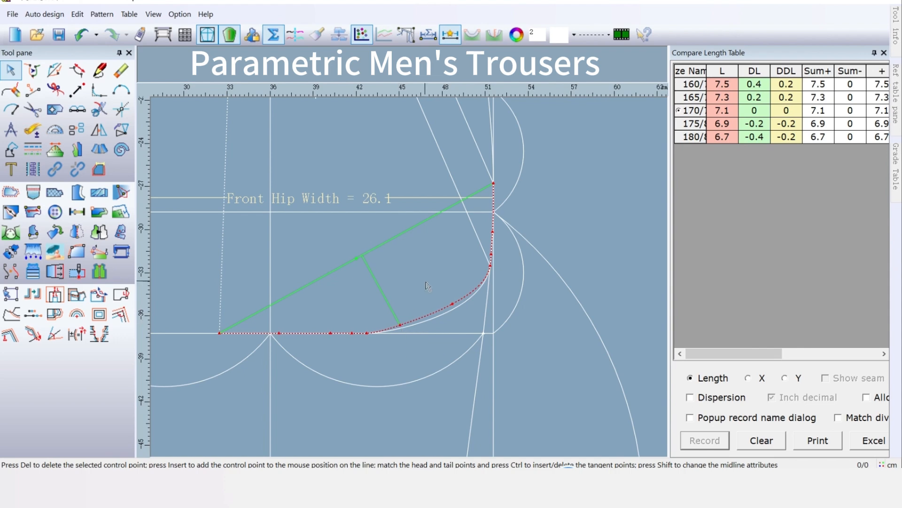
right_click(426, 283)
left_click(367, 333)
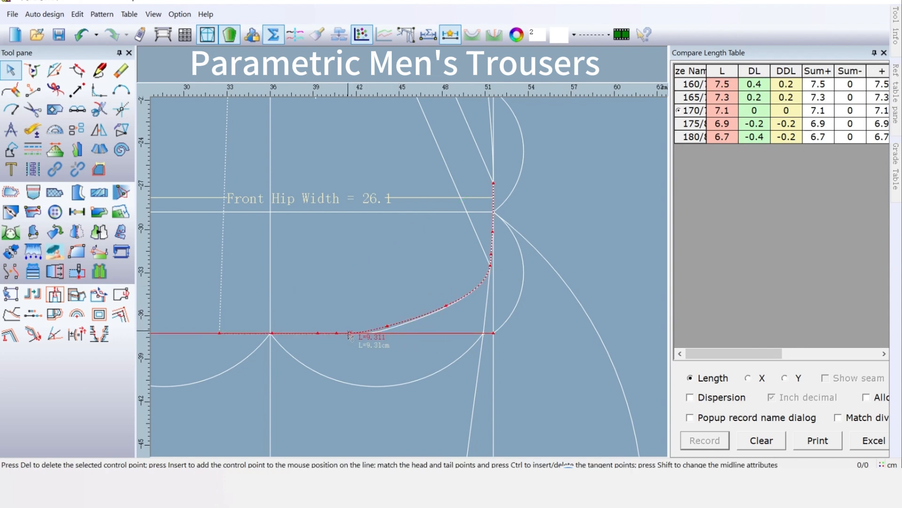
left_click(334, 333)
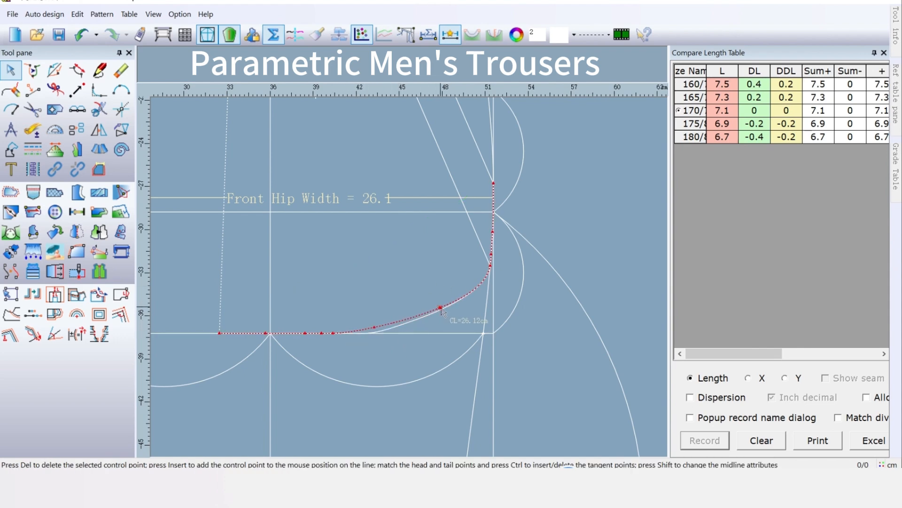
left_click(414, 316)
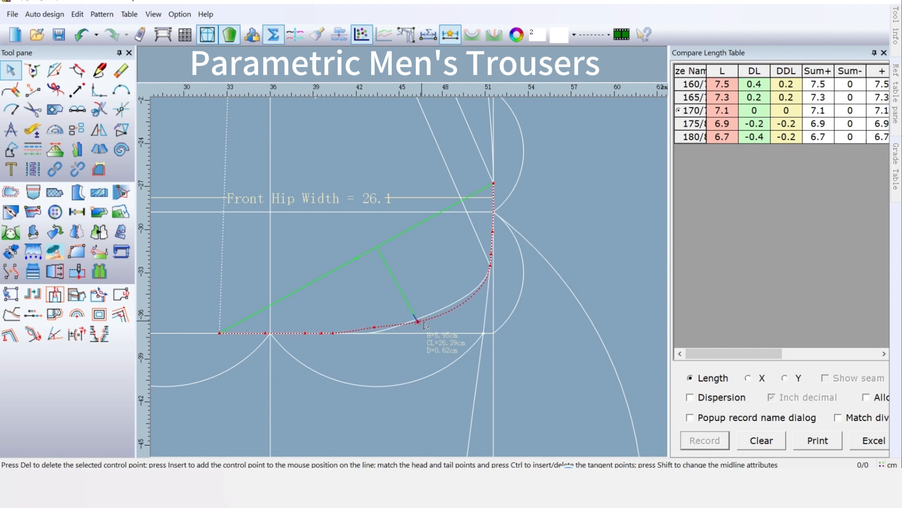
scroll(389, 327, "up", 1)
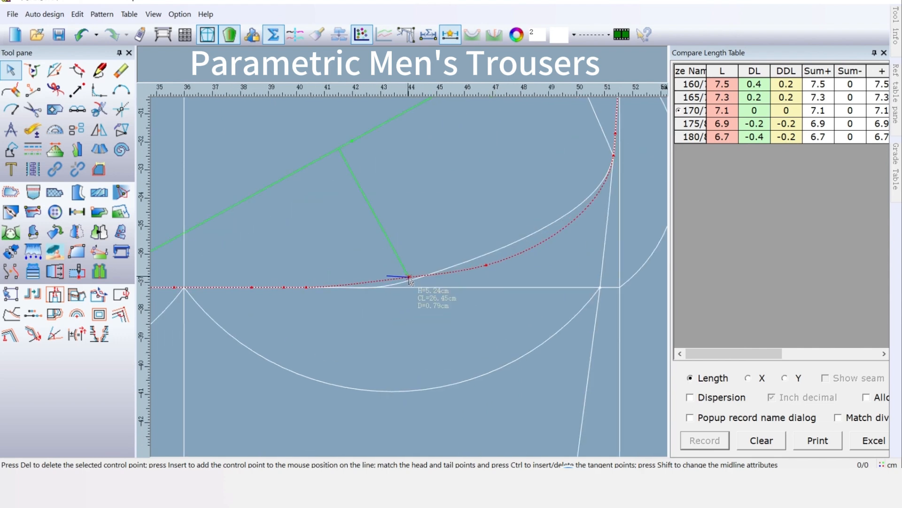
right_click(410, 280)
scroll(408, 277, "down", 3)
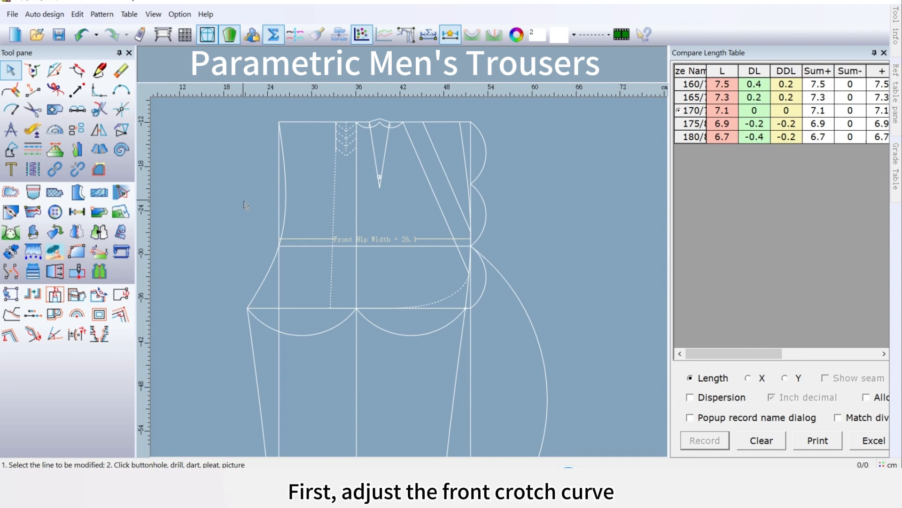
Reshape the front crotch curve above the hip line with two control points, bringing it closer to the vertical front construction line
left_click(286, 196)
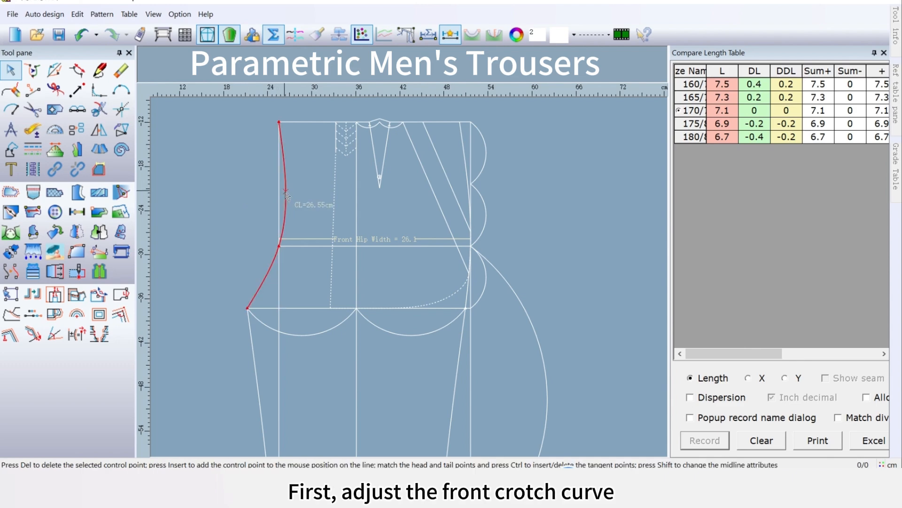
scroll(284, 196, "up", 2)
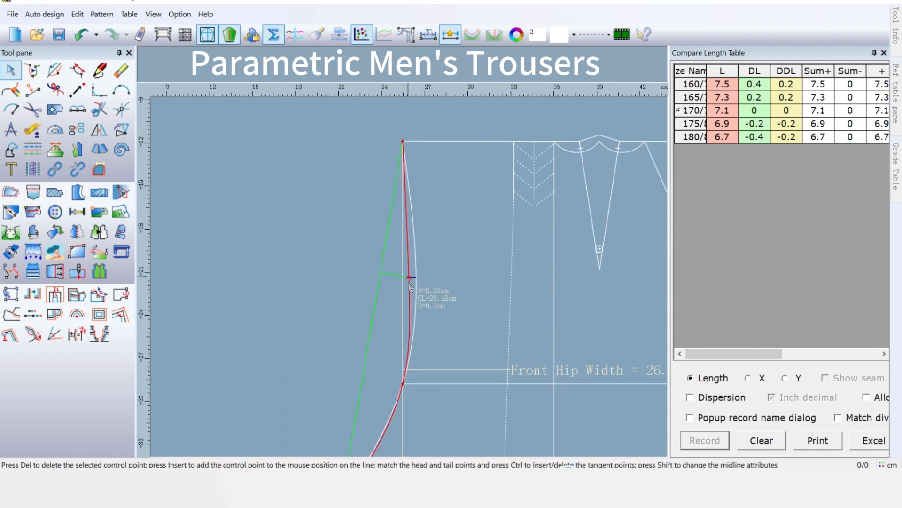
left_click(408, 272)
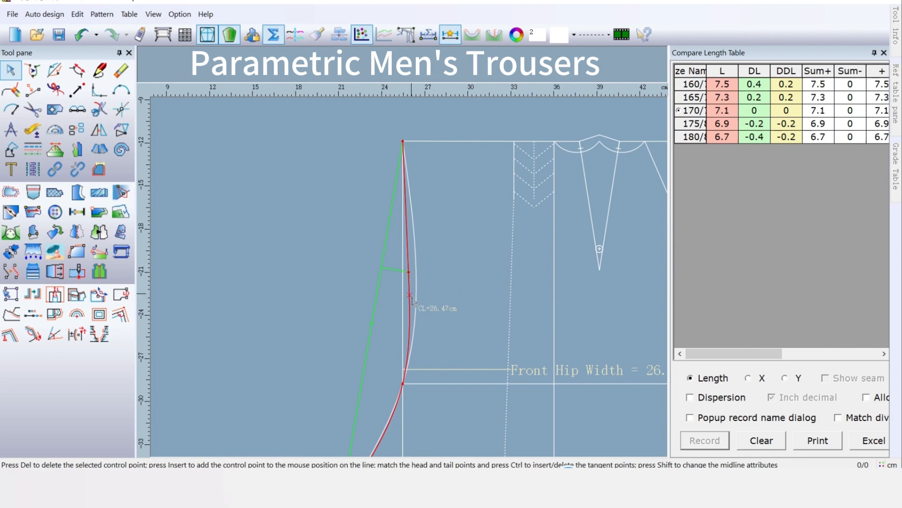
right_click(443, 288)
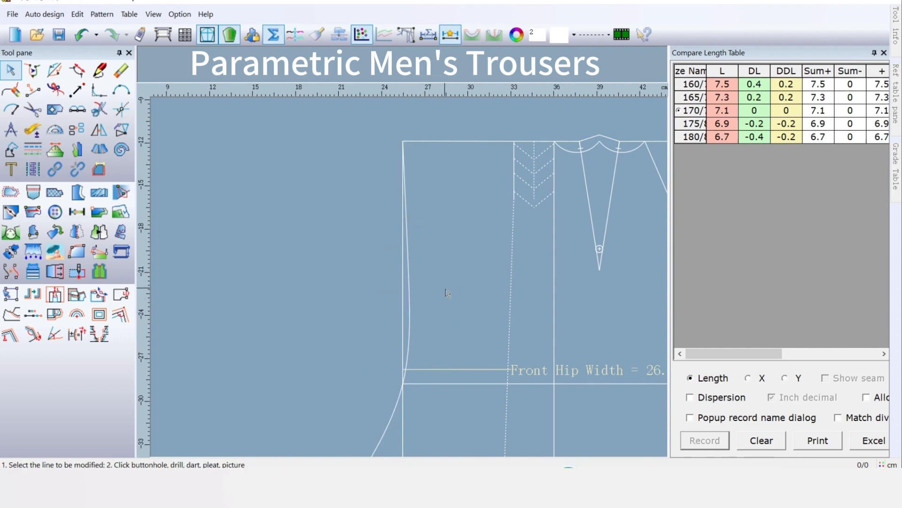
left_click(411, 335)
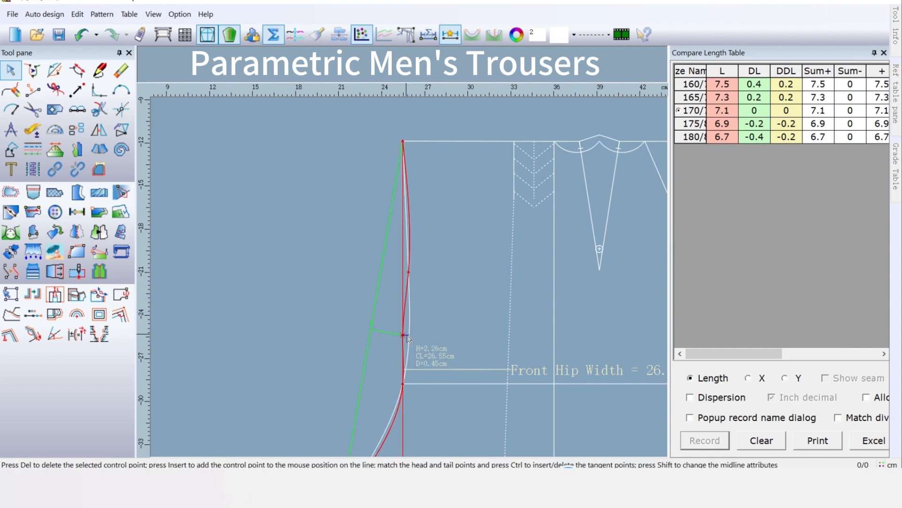
scroll(409, 278, "up", 2)
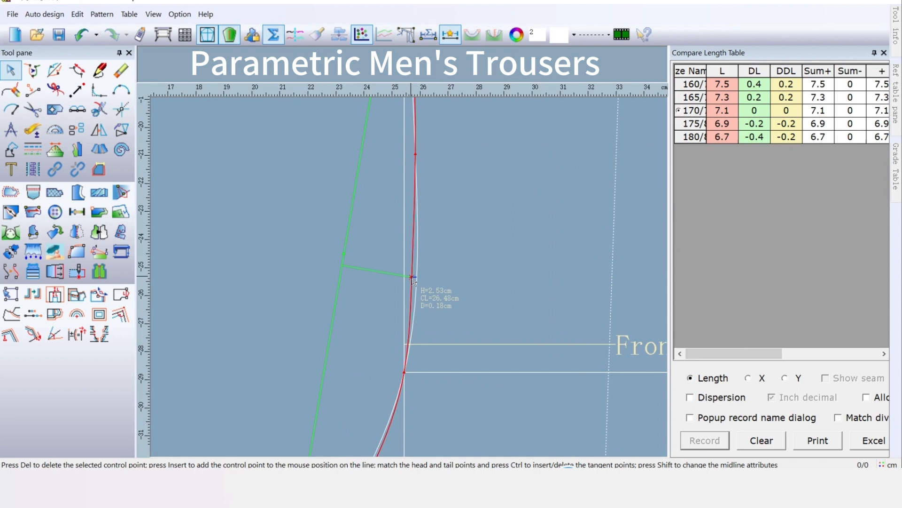
left_click(412, 276)
right_click(445, 269)
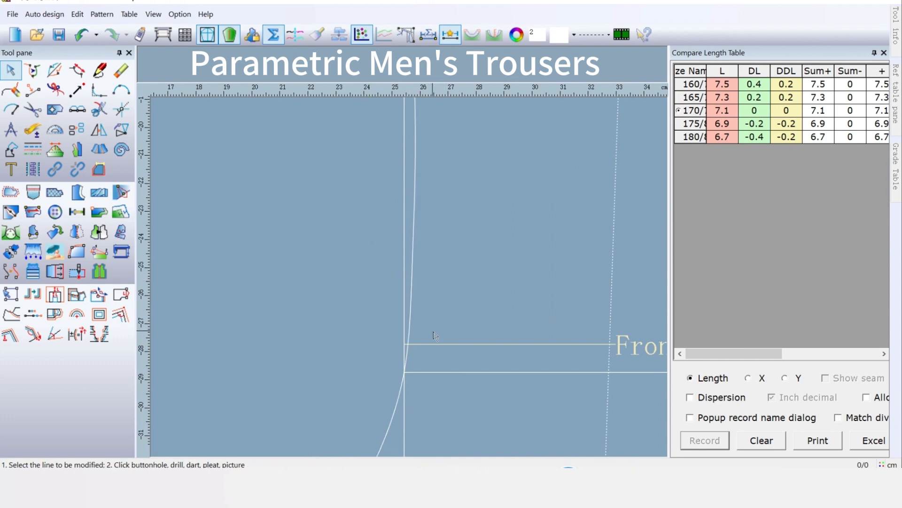
scroll(433, 331, "down", 2)
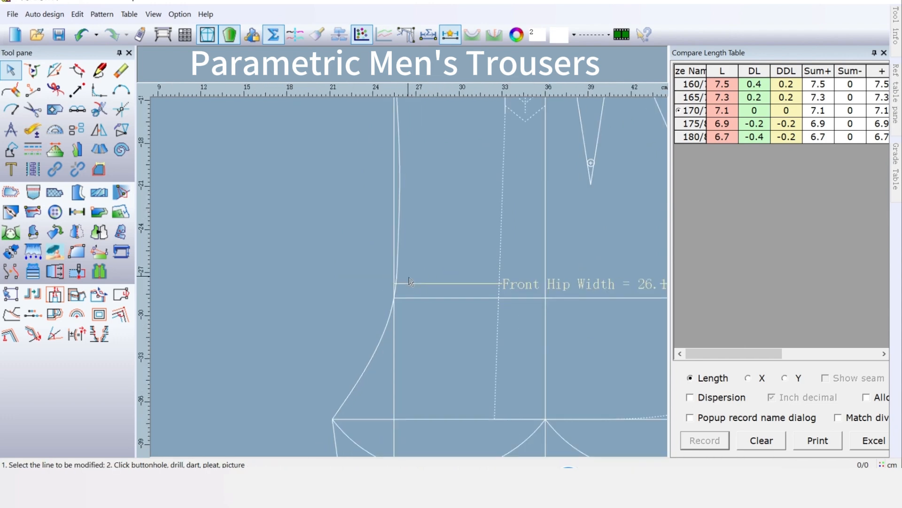
Hollow the front crotch curve between the hip line and the crotch point using two control points
left_click(364, 373)
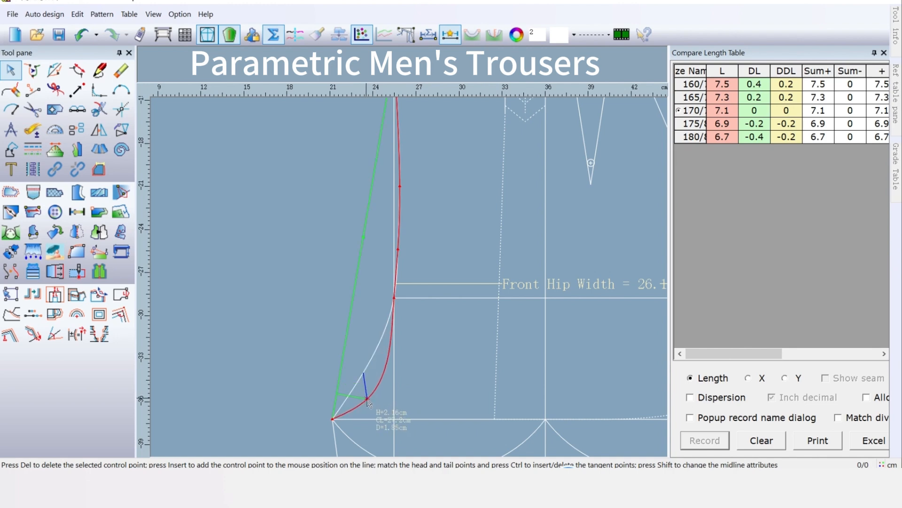
left_click(368, 402)
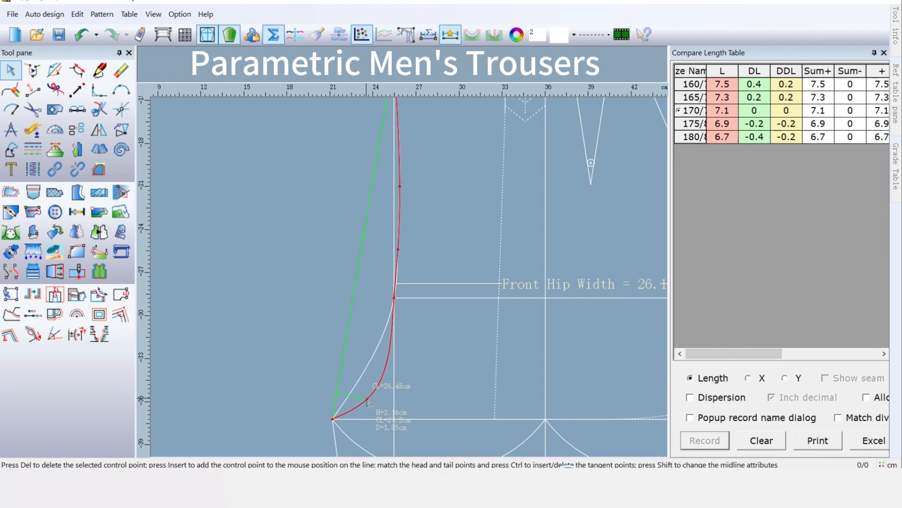
left_click(381, 378)
left_click(384, 364)
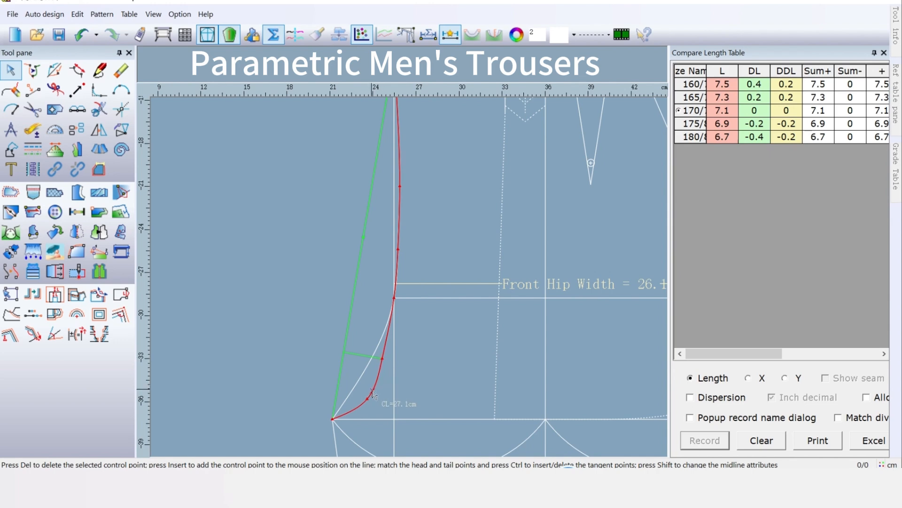
left_click(367, 399)
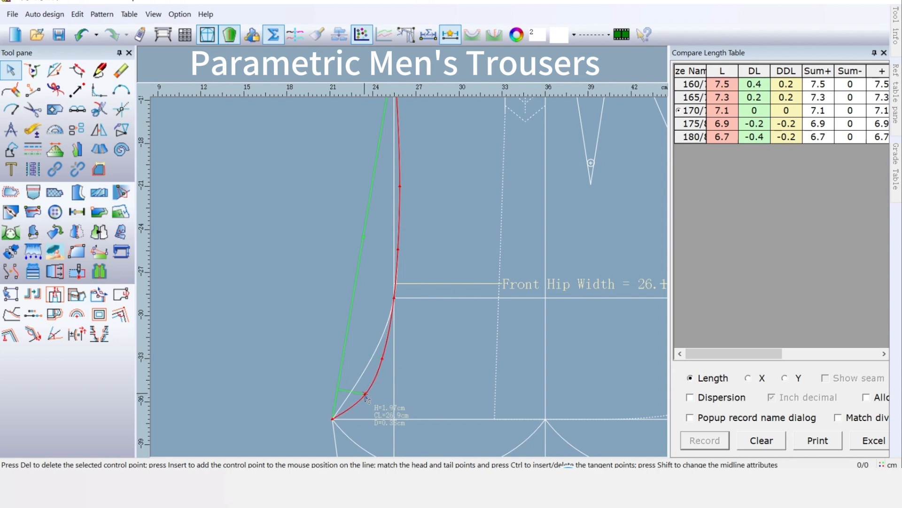
left_click(366, 395)
right_click(377, 400)
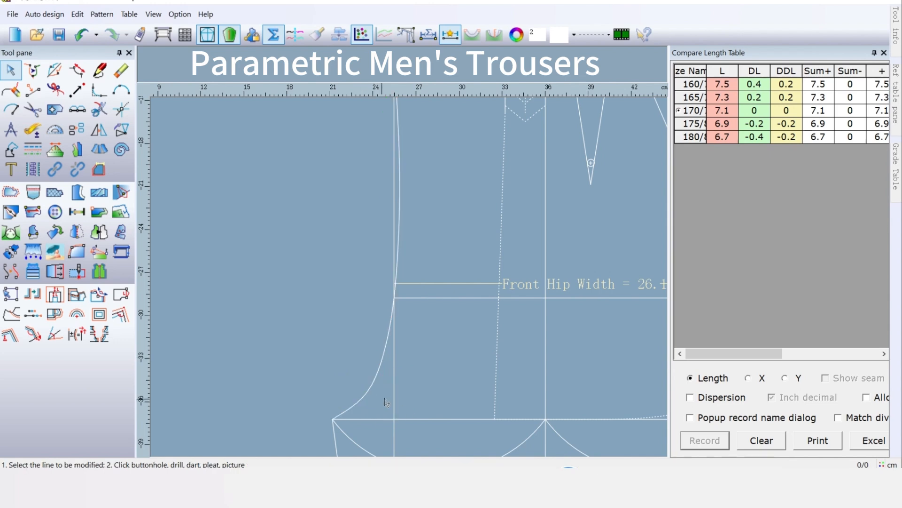
Refine the front crotch curve below the hip line, moving its lower control point toward the crotch point and fairing the upper one
left_click(383, 357)
left_click(384, 359)
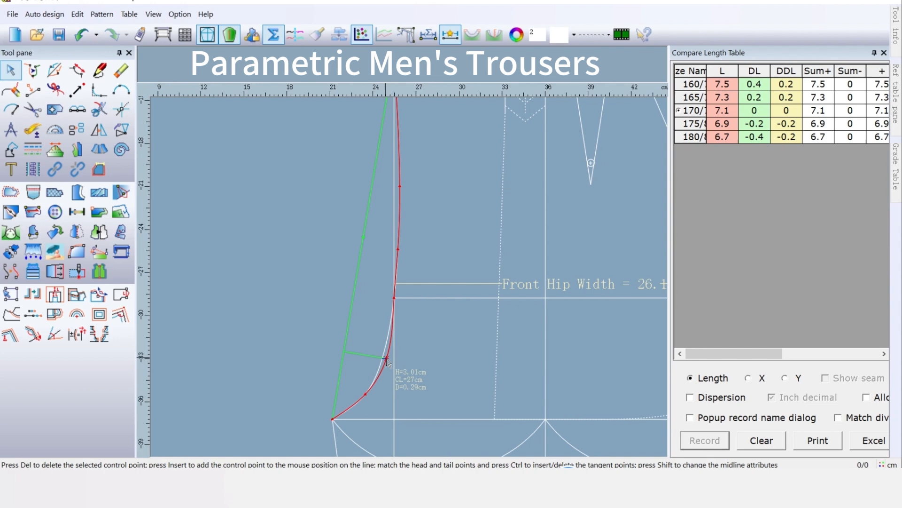
left_click(386, 359)
right_click(420, 352)
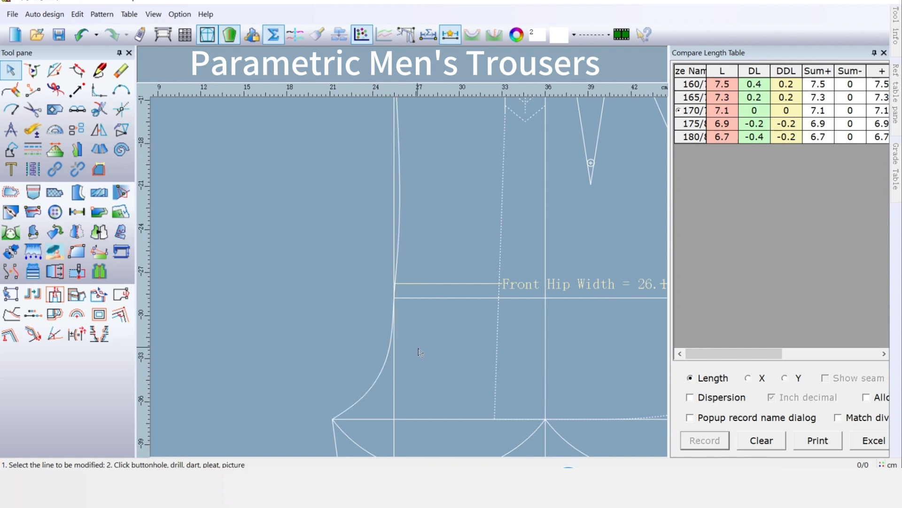
left_click(385, 358)
left_click(384, 358)
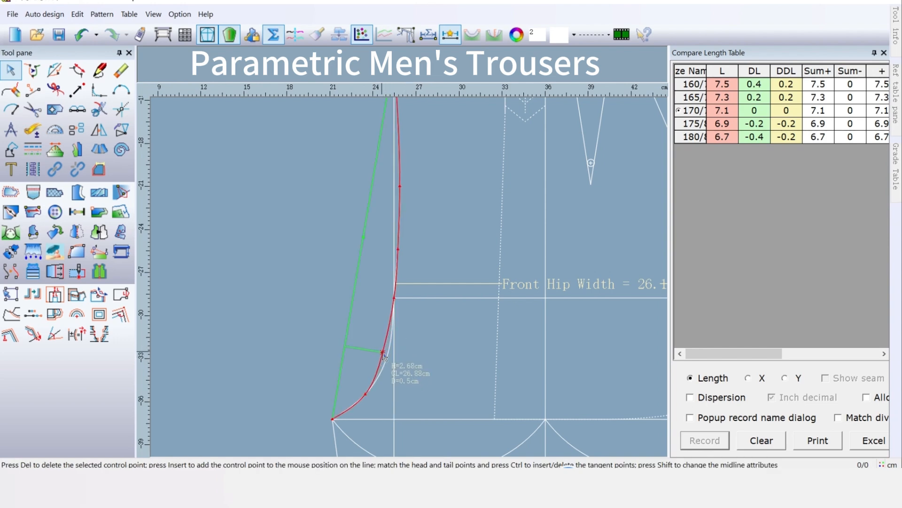
left_click(383, 352)
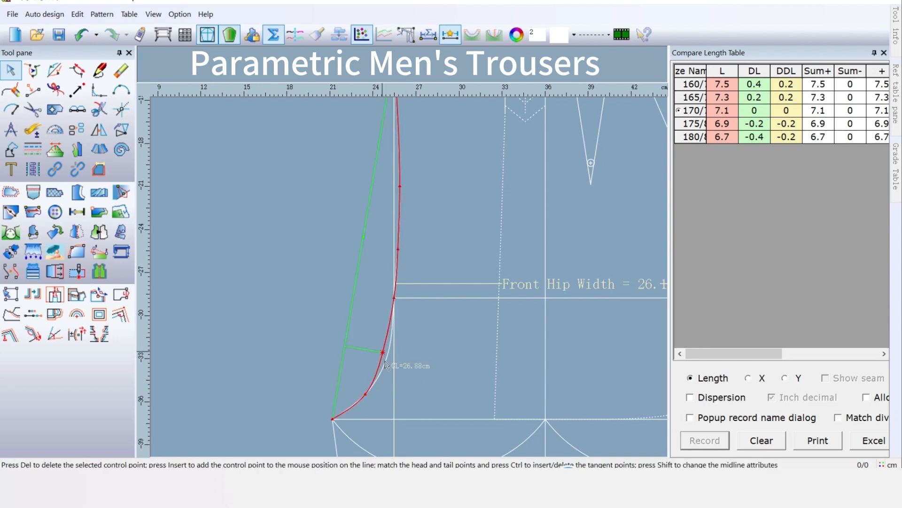
left_click(366, 394)
left_click(360, 401)
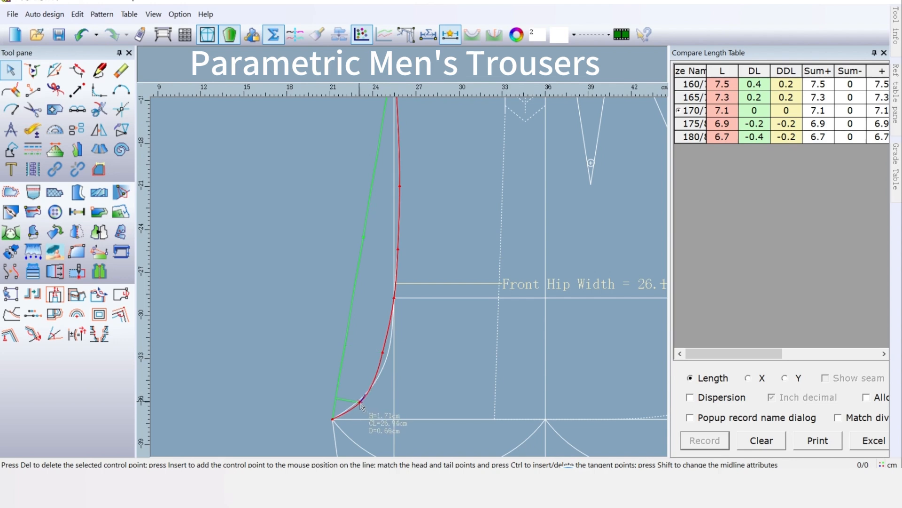
left_click(385, 353)
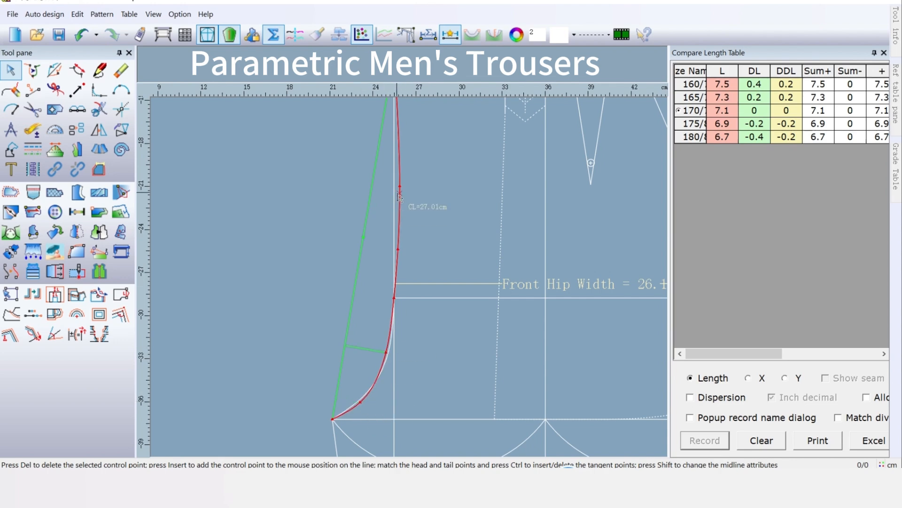
right_click(440, 186)
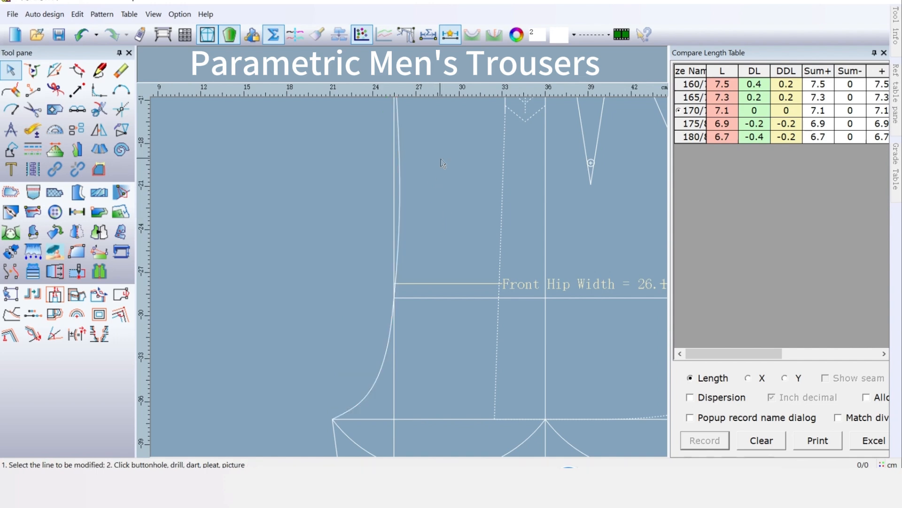
Create a single parallel copy of the entire front crotch curve, offset 2 cm toward the inside of the front piece
scroll(409, 277, "down", 3)
scroll(409, 275, "down", 2)
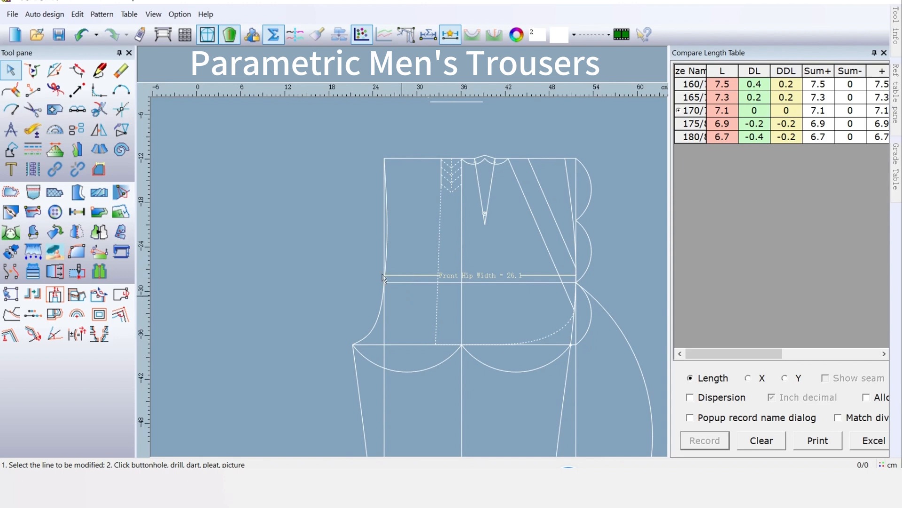
left_click(99, 71)
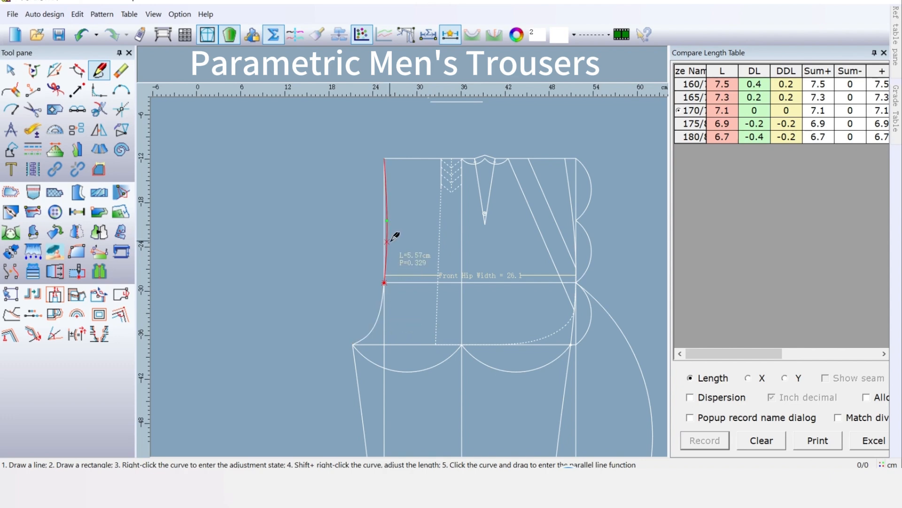
left_click_drag(392, 239, 407, 251)
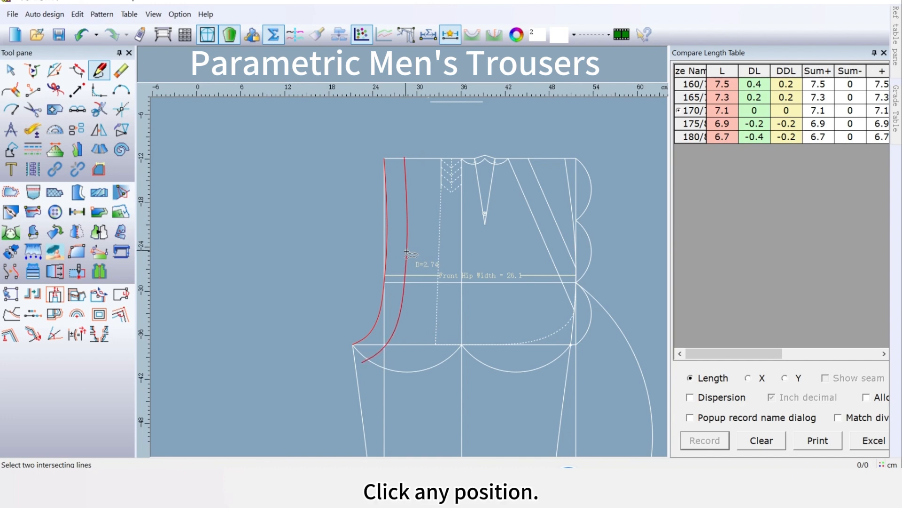
left_click(407, 252)
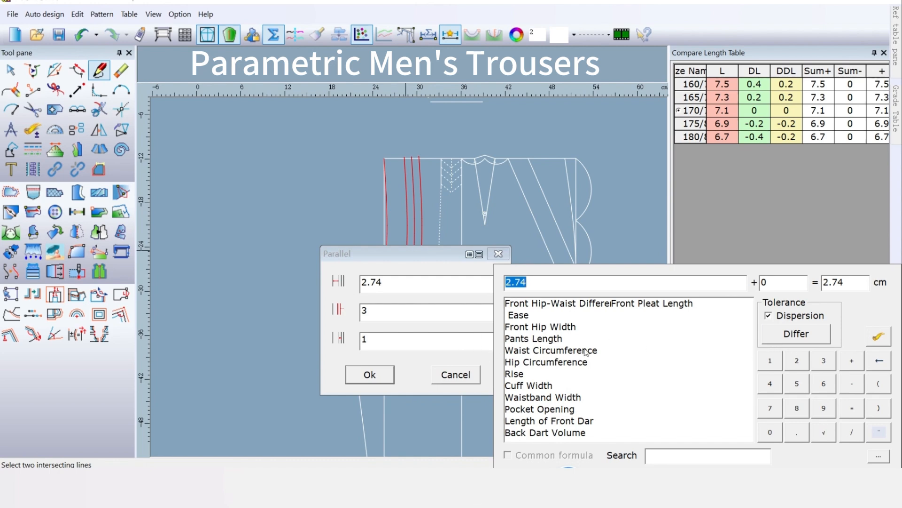
left_click(799, 363)
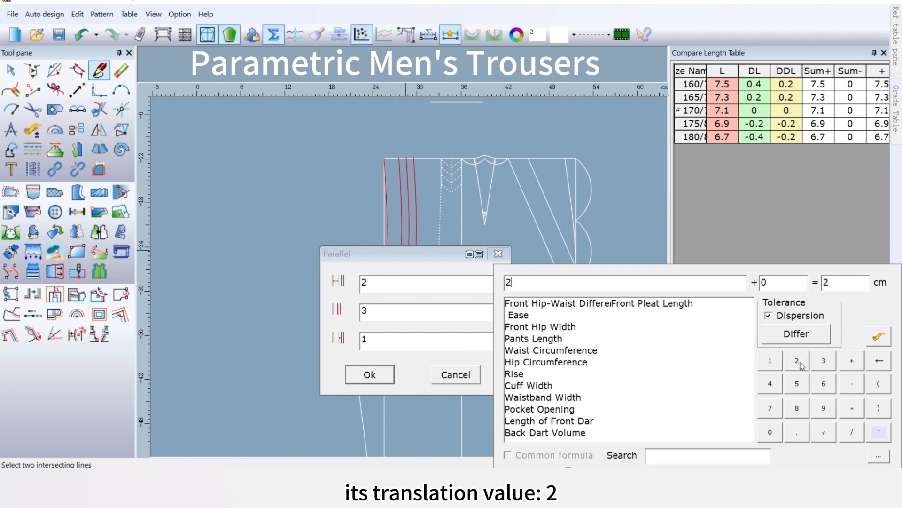
left_click(371, 311)
double_click(371, 311)
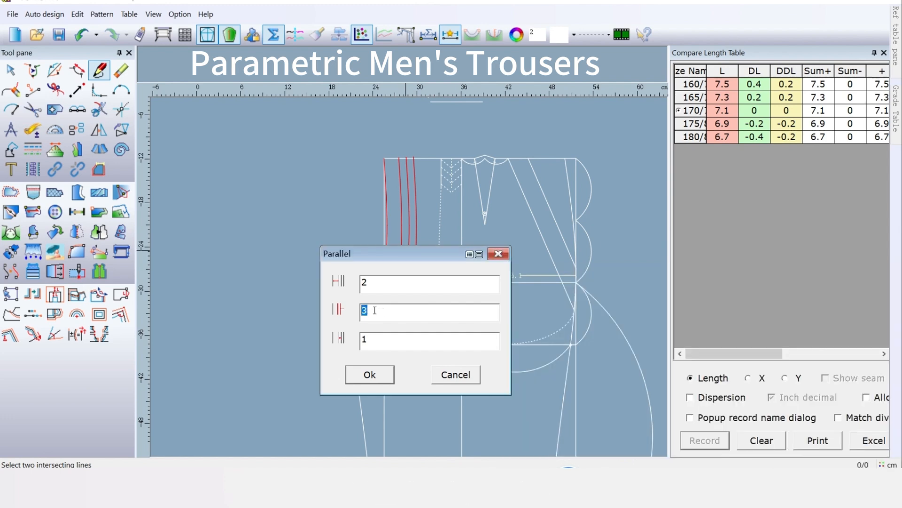
type("1")
left_click(376, 378)
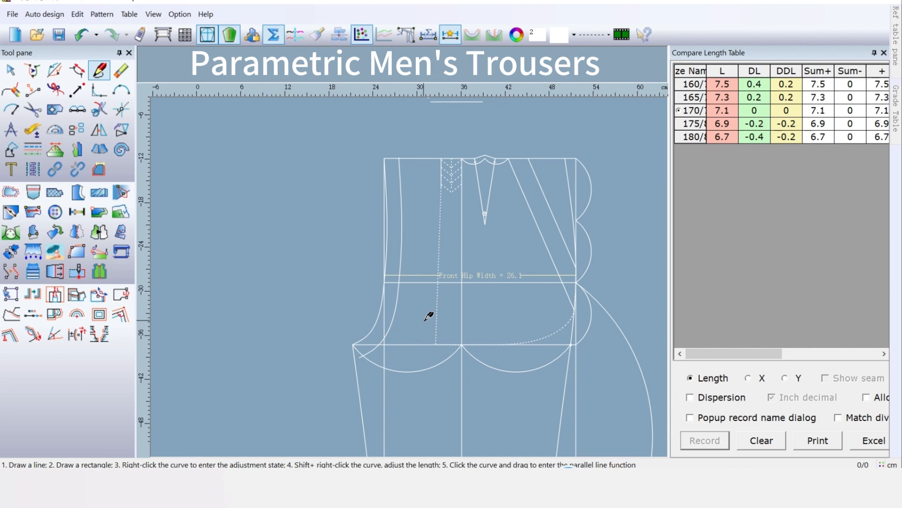
Draw a horizontal line from a point 1 cm below the hip line on the front crotch curve to the parallel curve
scroll(409, 318, "up", 1)
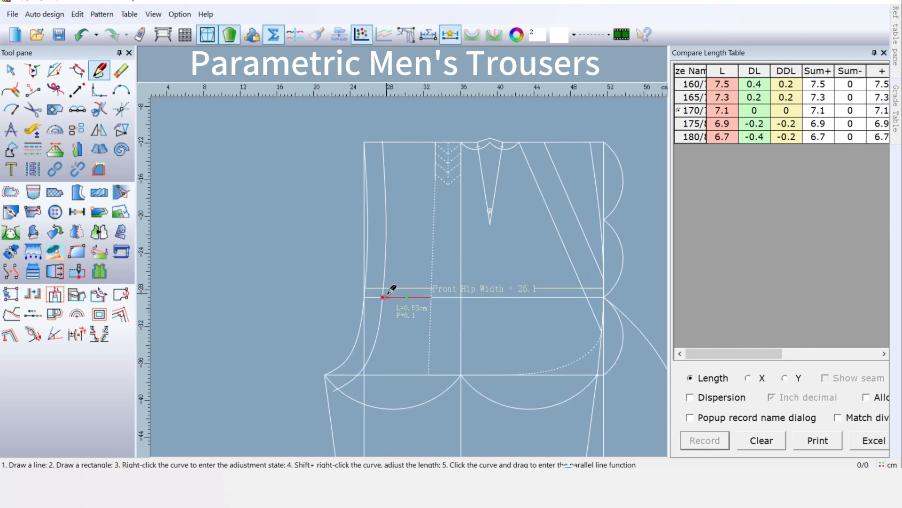
scroll(393, 288, "up", 2)
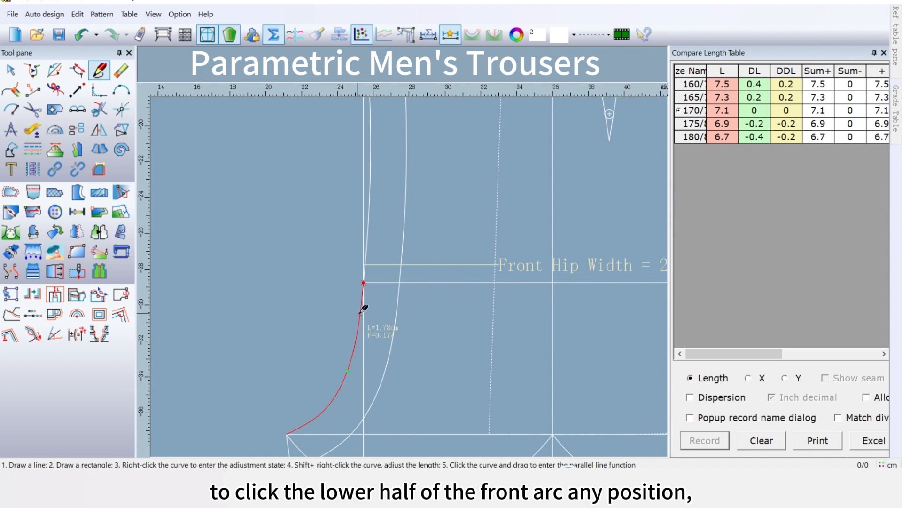
left_click(360, 314)
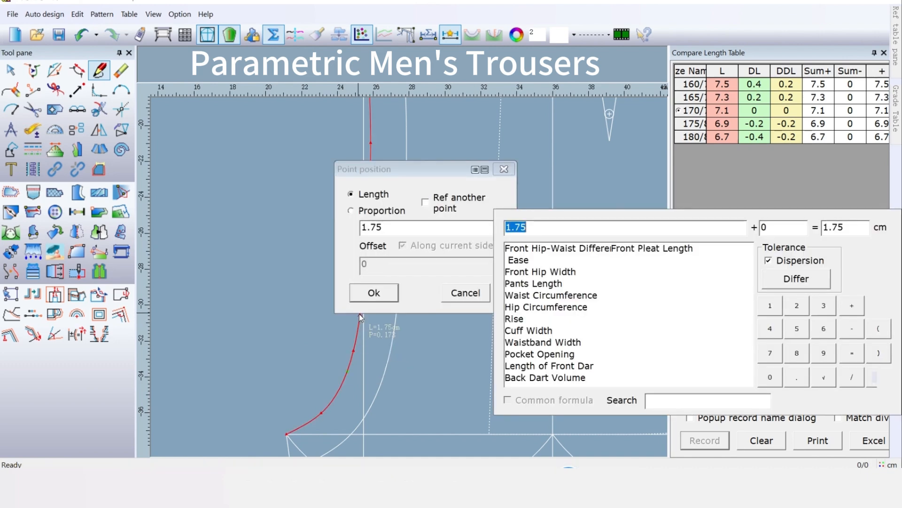
left_click_drag(402, 169, 472, 174)
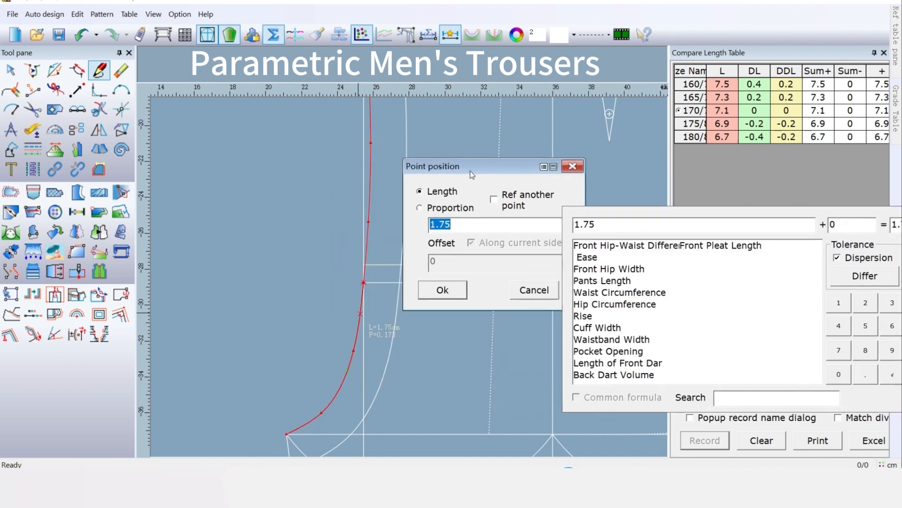
left_click(471, 228)
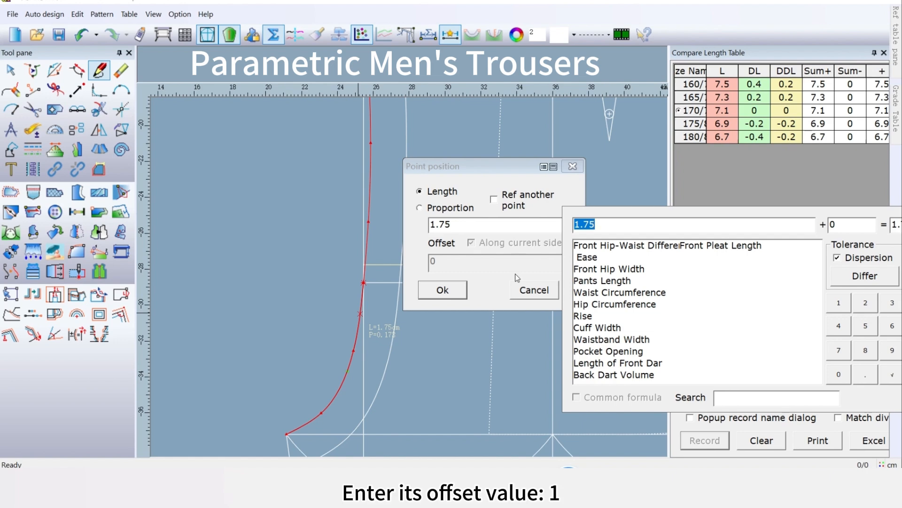
left_click(846, 304)
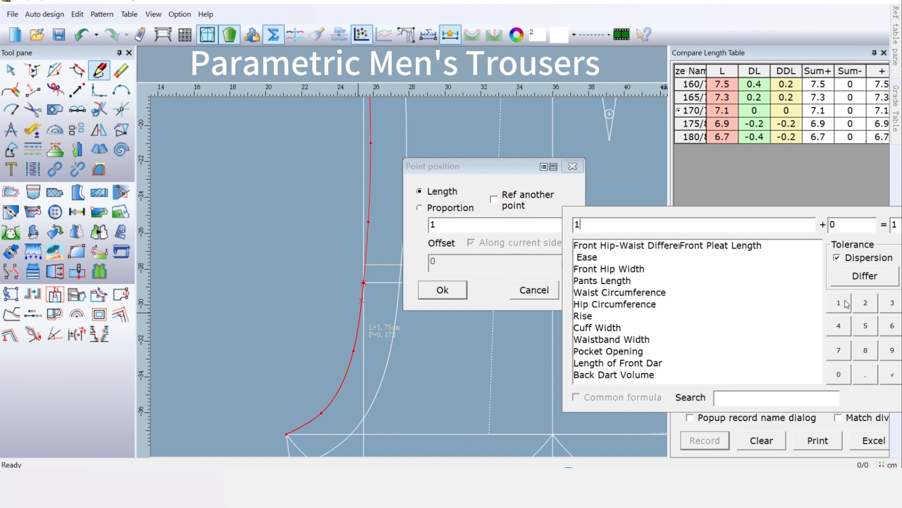
left_click(439, 288)
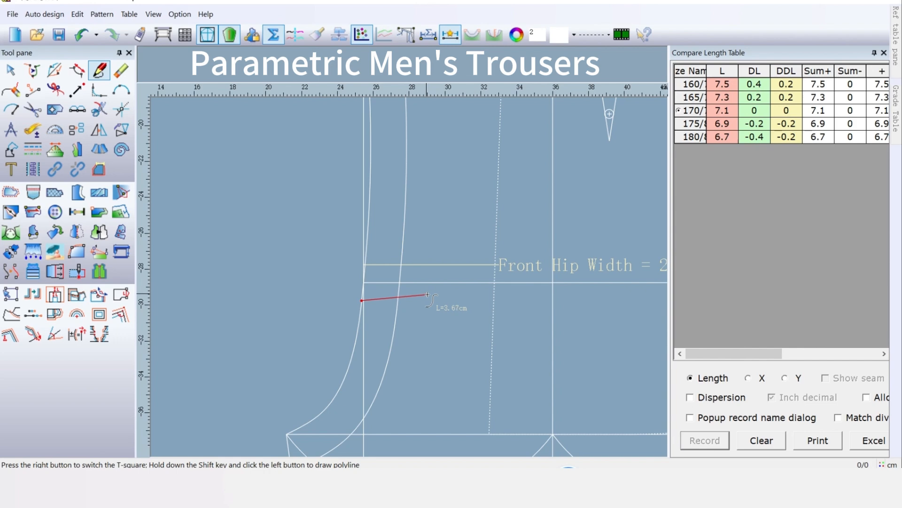
right_click(426, 296)
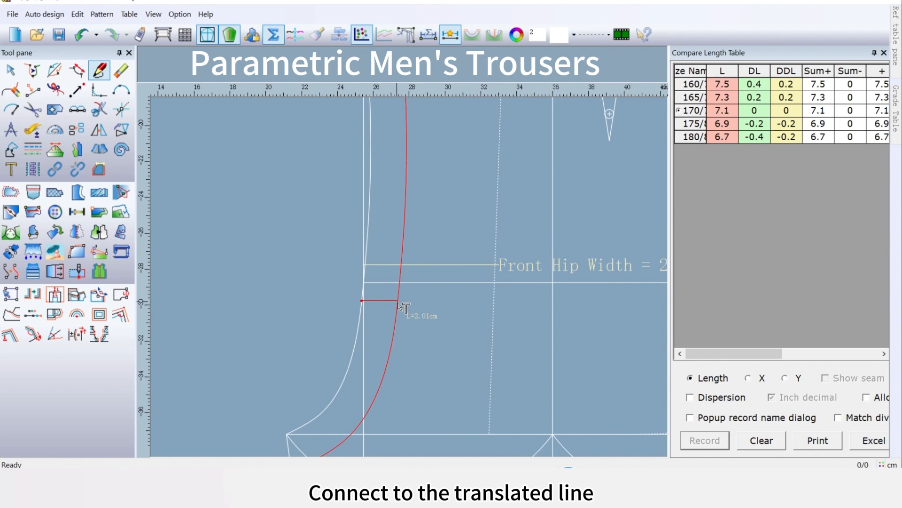
left_click(398, 305)
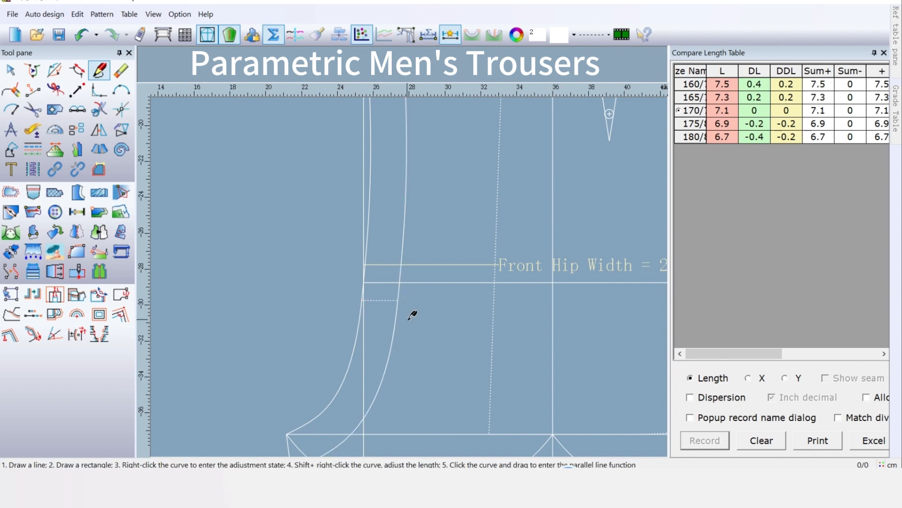
Trim the parallel curve at the short dotted line below the hip line so the two form a corner
scroll(413, 298, "up", 1)
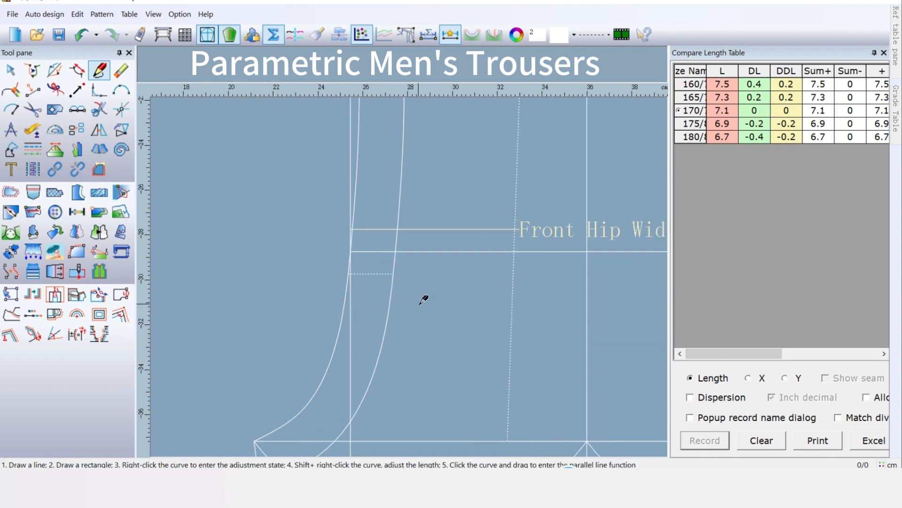
left_click_drag(420, 304, 382, 266)
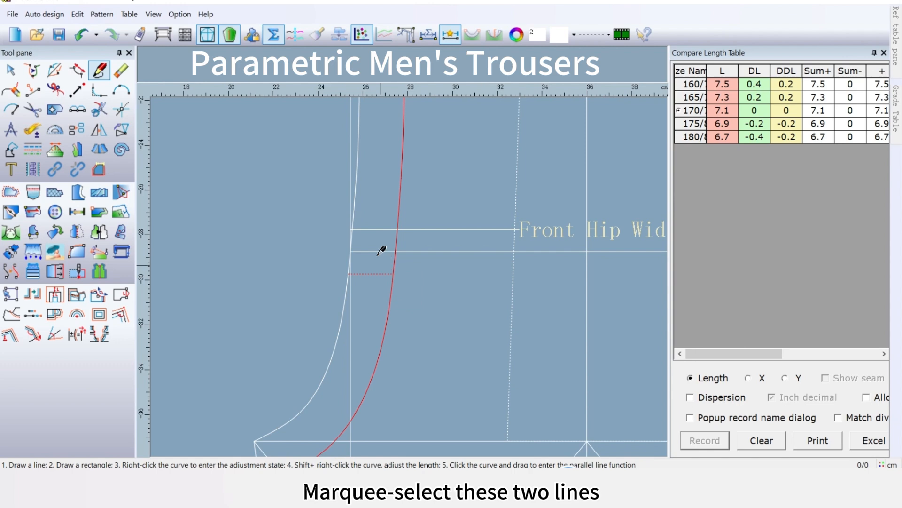
right_click(376, 205)
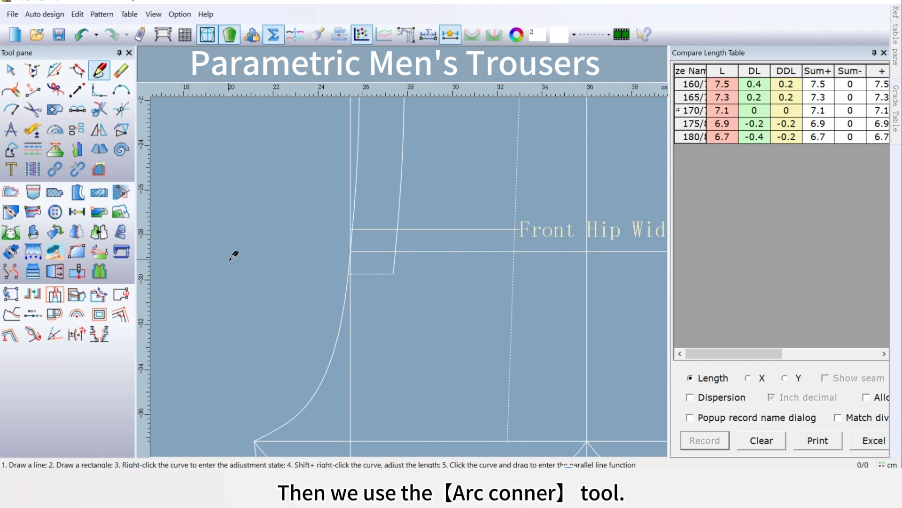
Round the corner between the dotted line and the parallel curve, with distances of 0.56 cm on the line and 4.17 cm on the curve
left_click(100, 97)
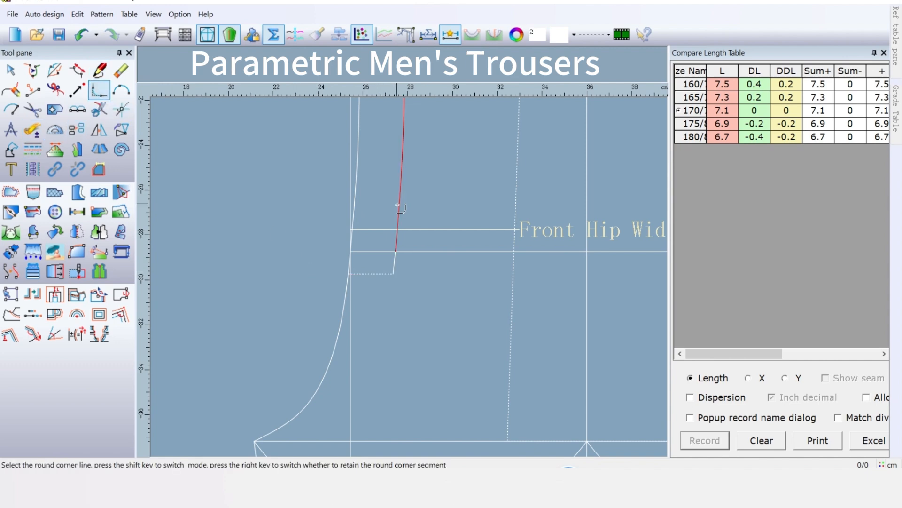
left_click(370, 275)
left_click(400, 197)
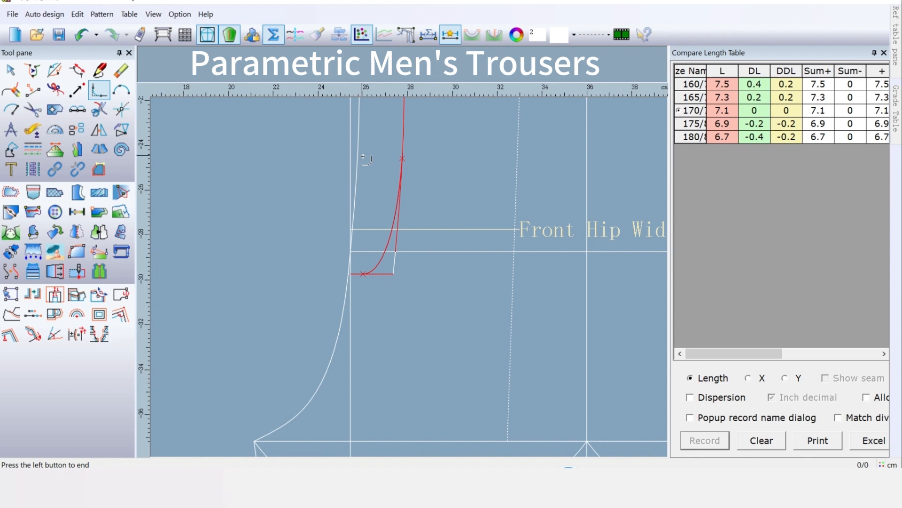
right_click(362, 156)
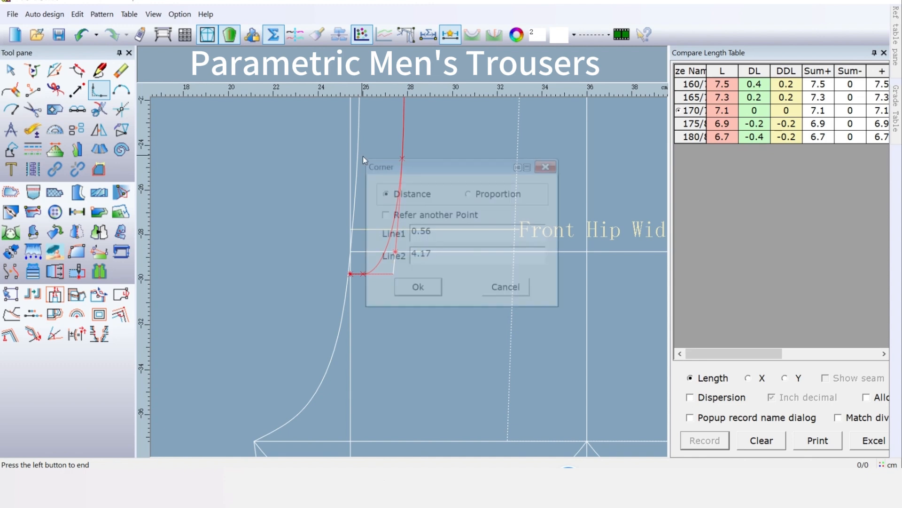
left_click(416, 289)
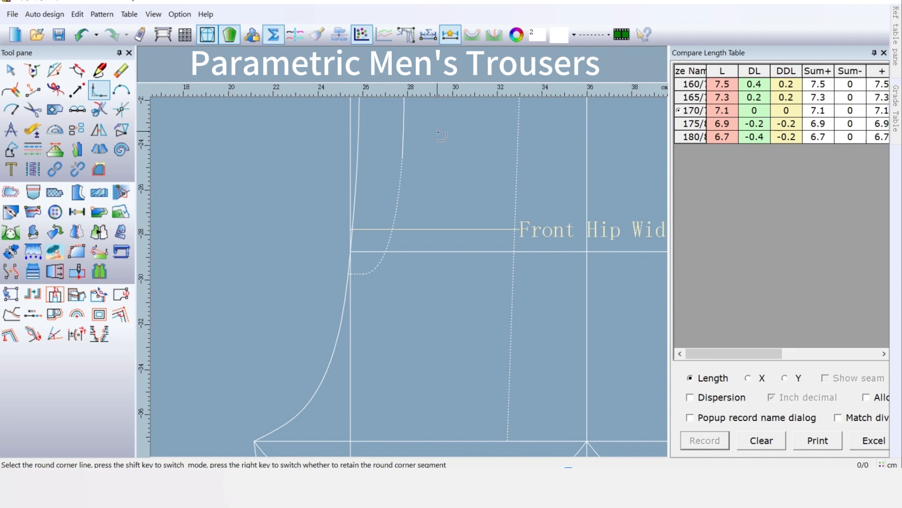
Trim the upper end of the parallel fly line to the waistline using one-way alignment with the intelligent pen
scroll(440, 134, "down", 3)
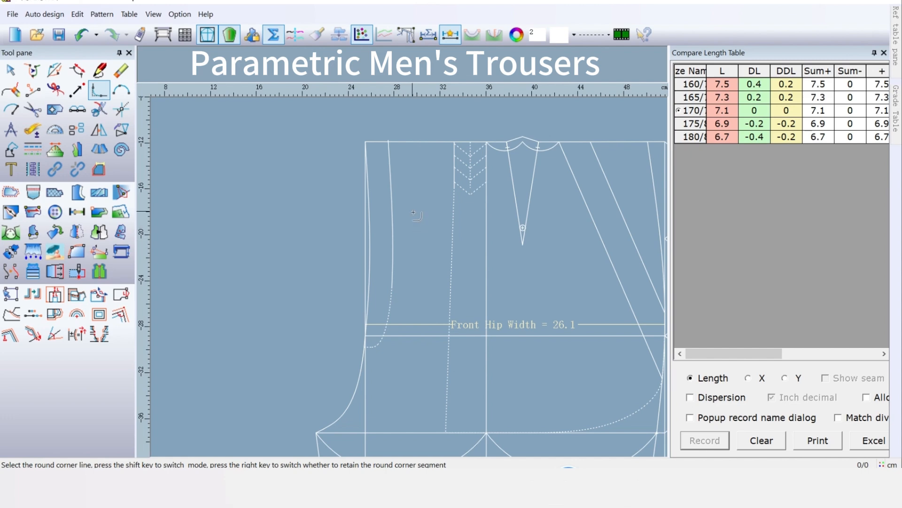
left_click(105, 78)
scroll(404, 147, "up", 2)
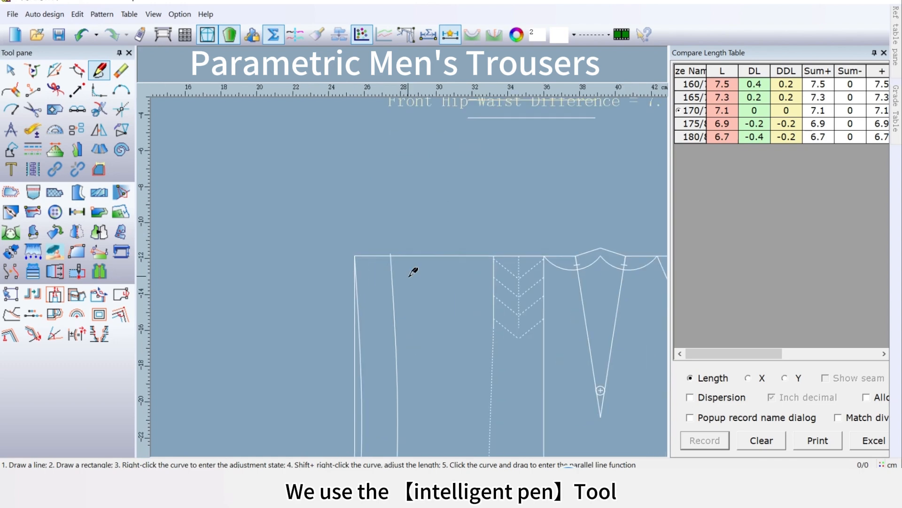
left_click_drag(361, 285, 434, 329)
left_click(413, 244)
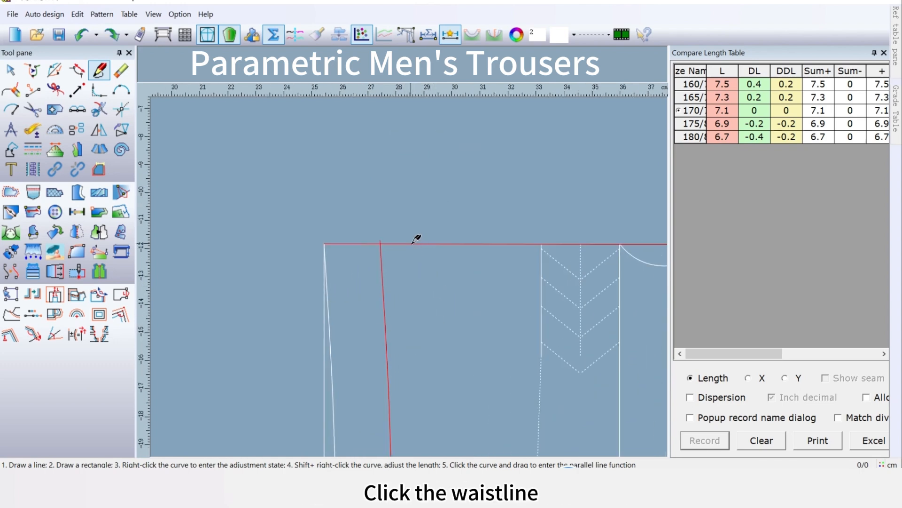
left_click(414, 243)
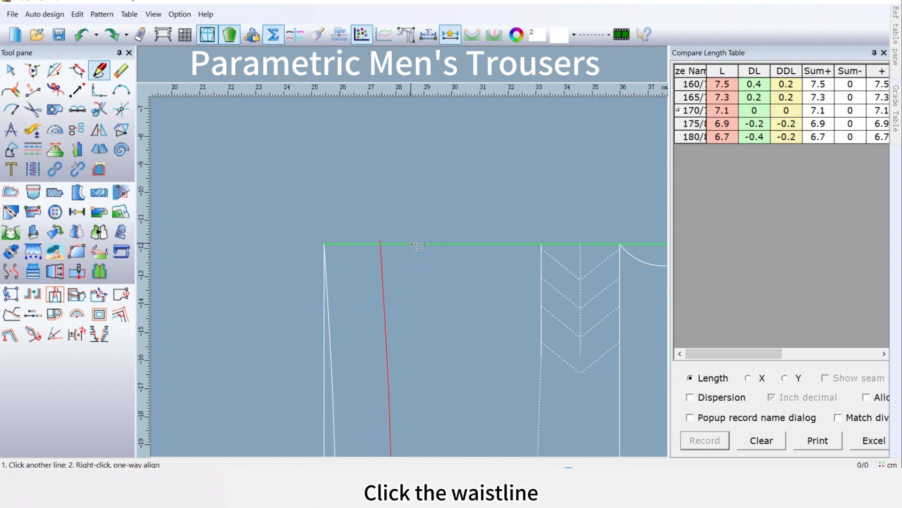
right_click(428, 317)
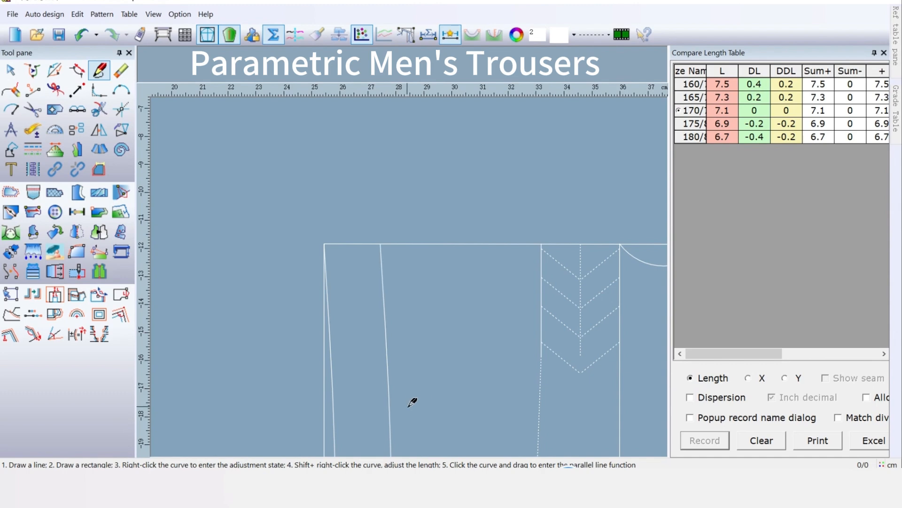
Change the vertical front construction line, the fly stitching line and the hip line to dotted using Set Line Type
scroll(413, 270, "down", 1)
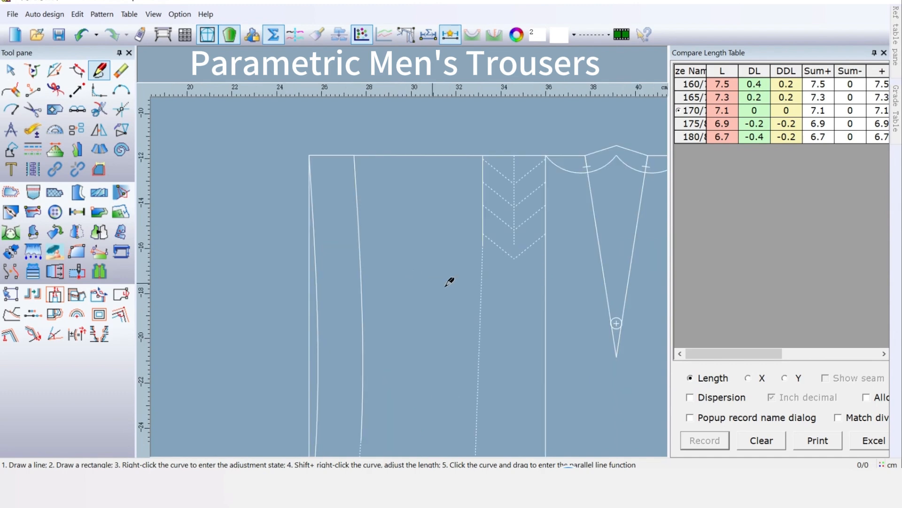
scroll(411, 272, "down", 1)
scroll(411, 270, "down", 1)
scroll(414, 277, "down", 1)
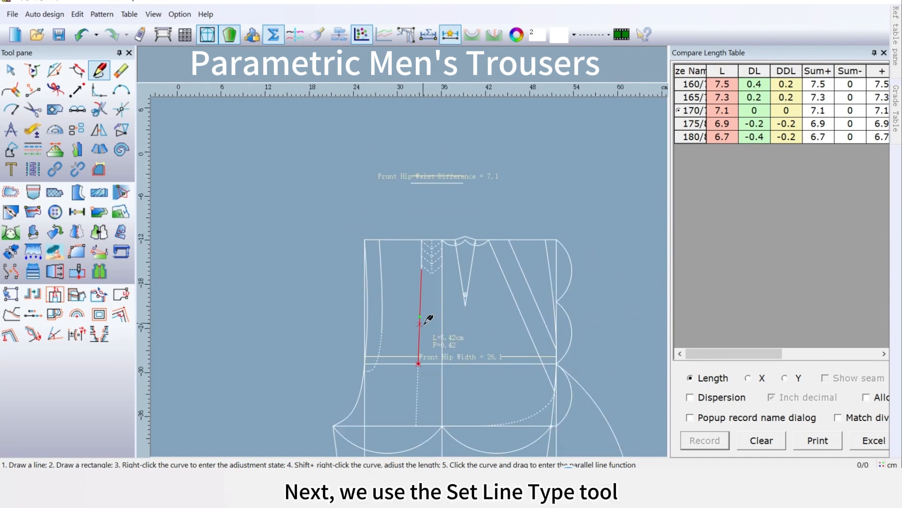
left_click(32, 149)
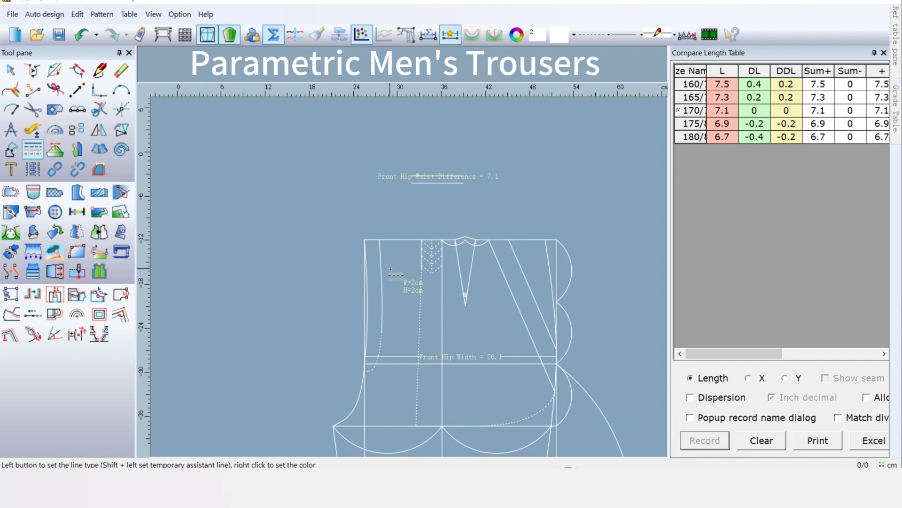
left_click(365, 293)
left_click(397, 362)
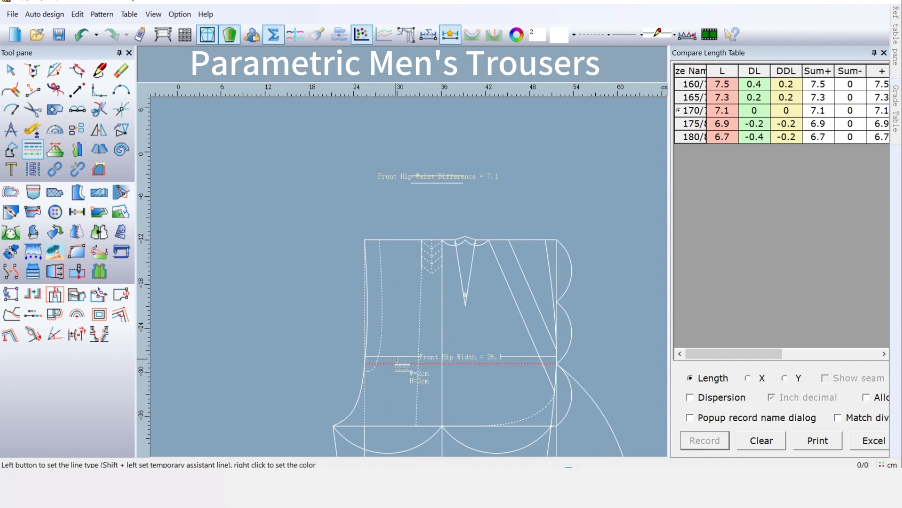
Change the crotch-line division arcs, the crease line, the vertical front and side guides, and the hip division arcs to dotted
scroll(452, 408, "down", 1)
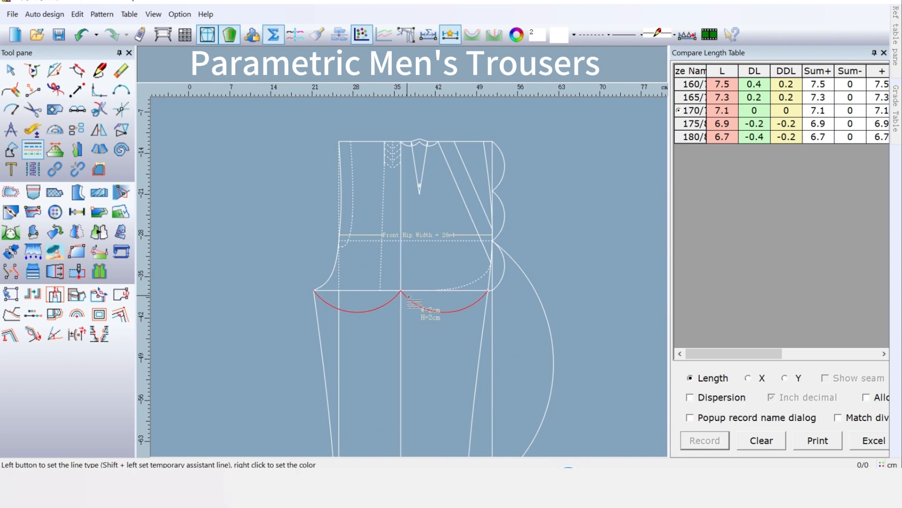
left_click(409, 297)
left_click(402, 267)
left_click(346, 299)
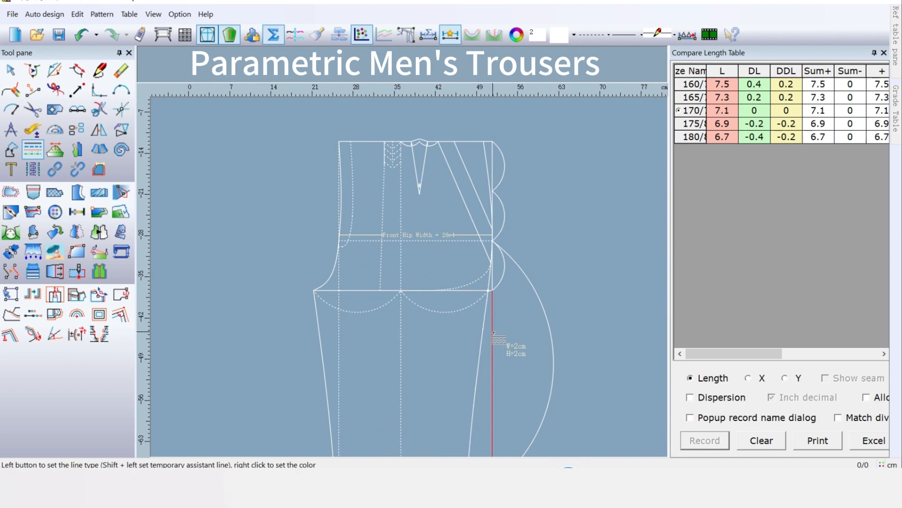
left_click(495, 281)
left_click(493, 282)
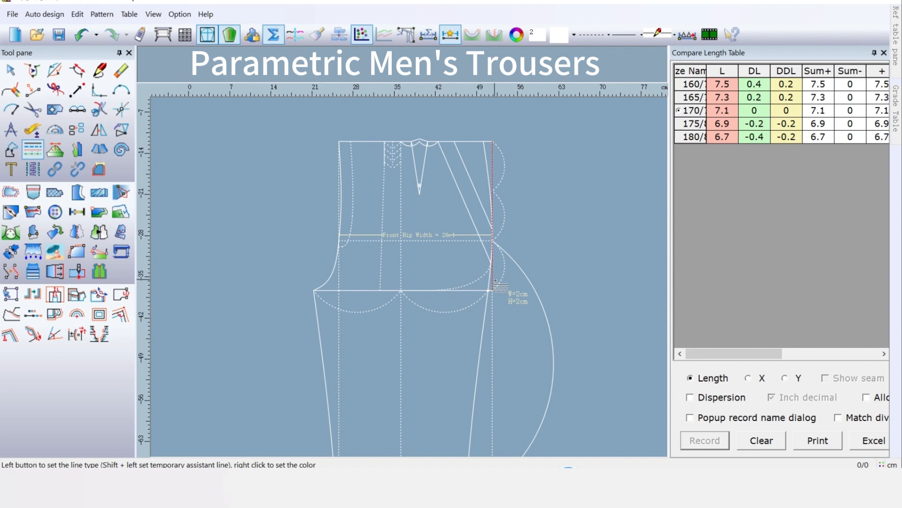
Change the remaining construction lines outside the outseam to dotted, including the crotch-level extension and the long leg arcs
scroll(493, 290, "up", 5)
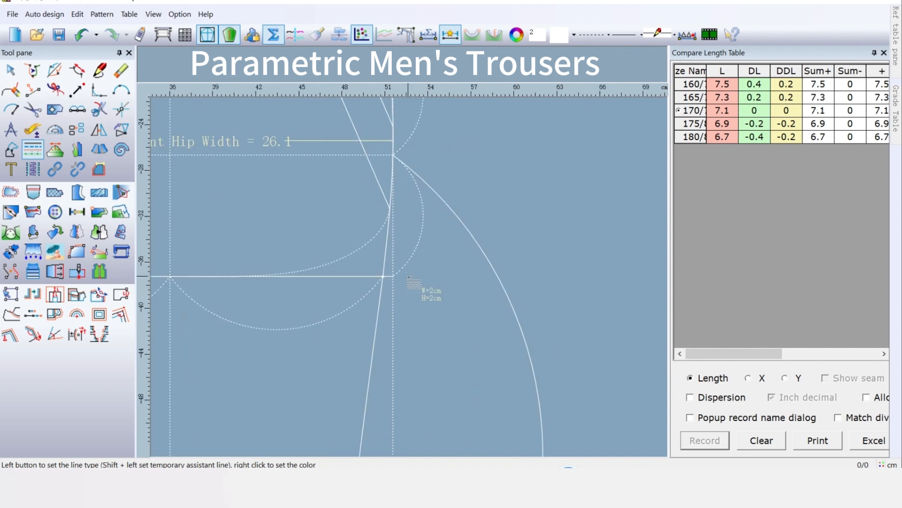
left_click(389, 274)
scroll(390, 274, "down", 3)
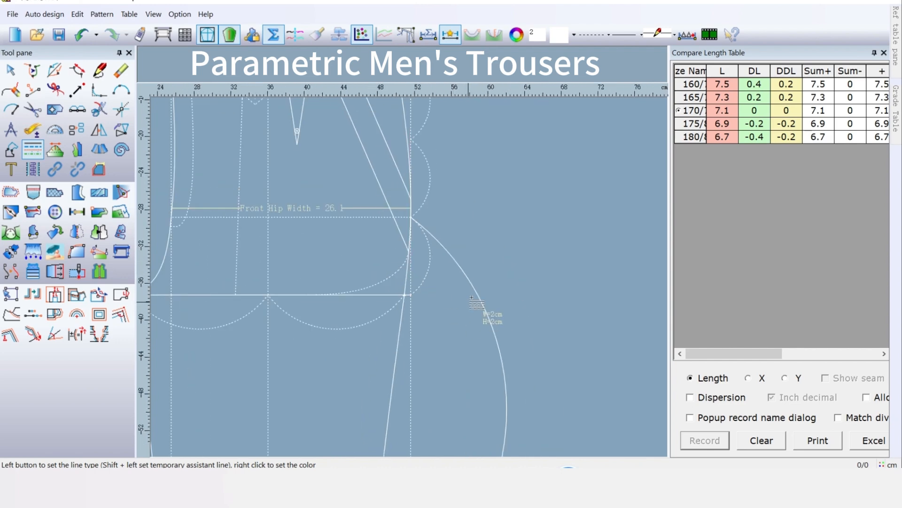
scroll(409, 278, "down", 2)
scroll(409, 278, "up", 1)
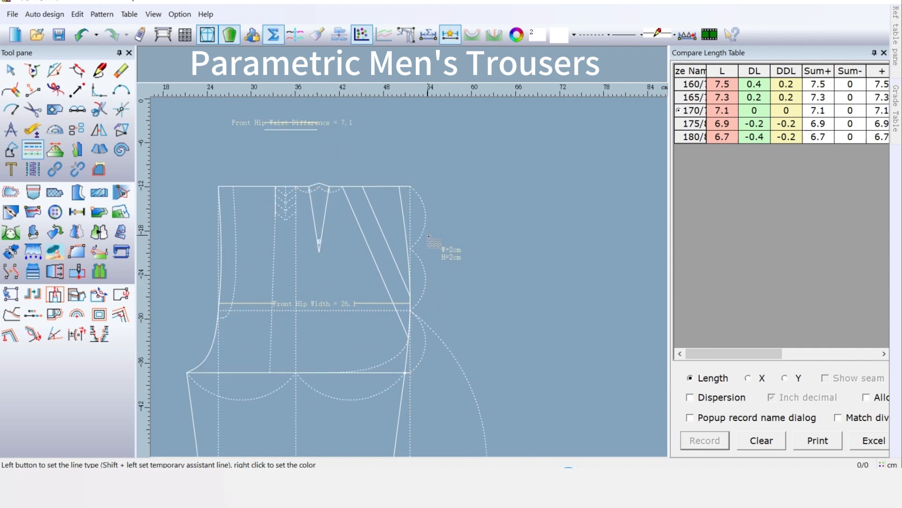
Change the front pattern's knee line and hem base line to dotted
scroll(303, 430, "down", 2)
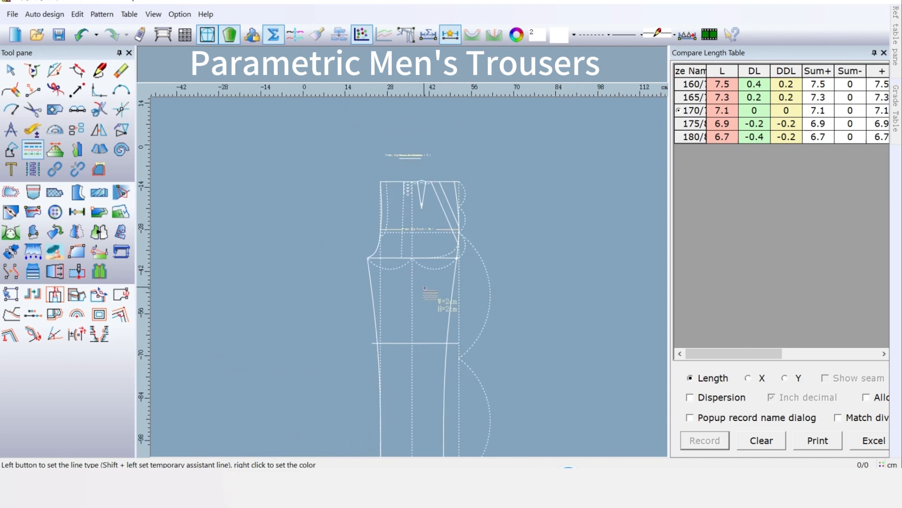
scroll(409, 278, "down", 1)
scroll(423, 263, "down", 1)
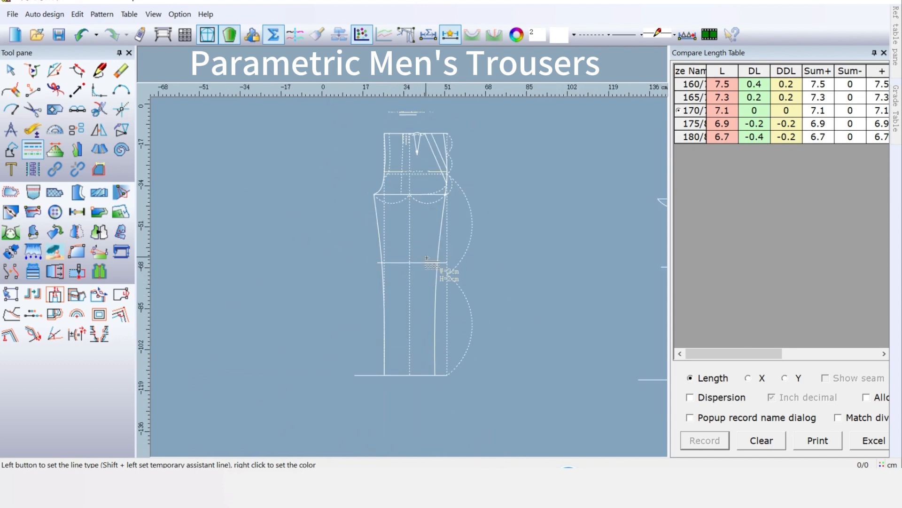
left_click(427, 262)
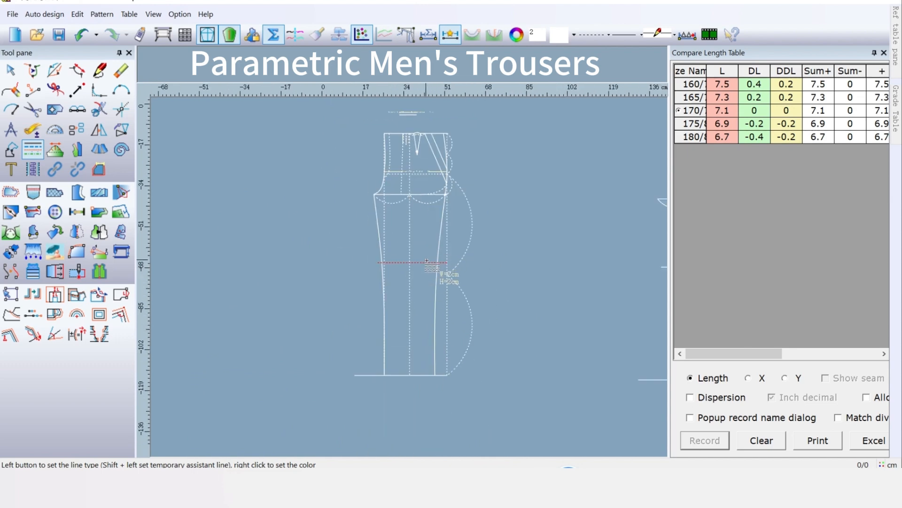
left_click(430, 375)
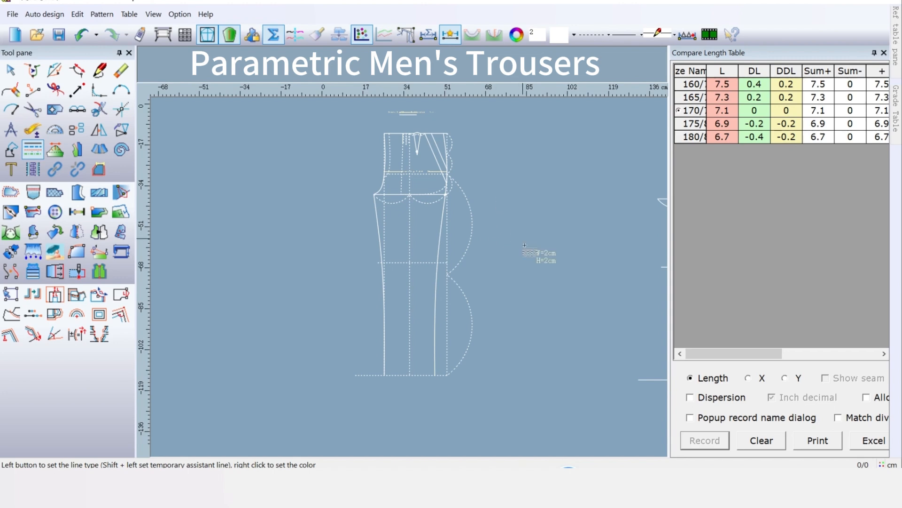
scroll(522, 249, "down", 1)
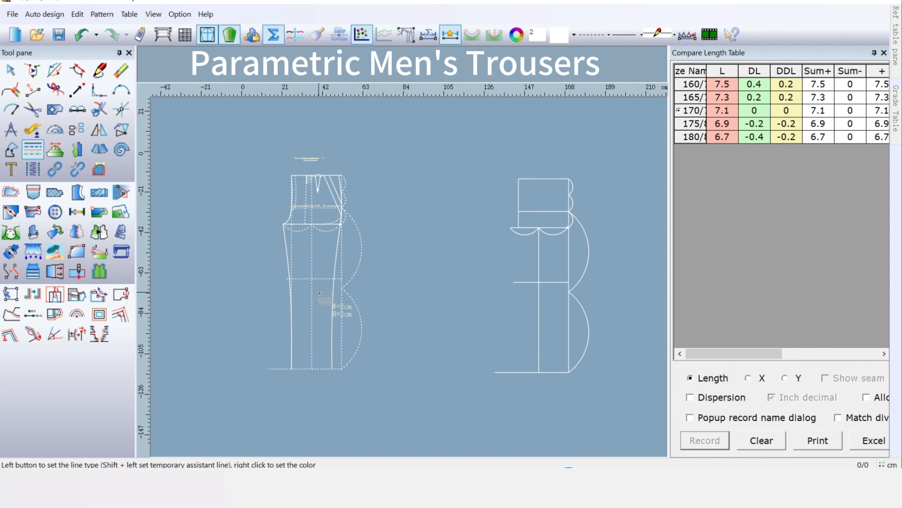
scroll(309, 283, "up", 2)
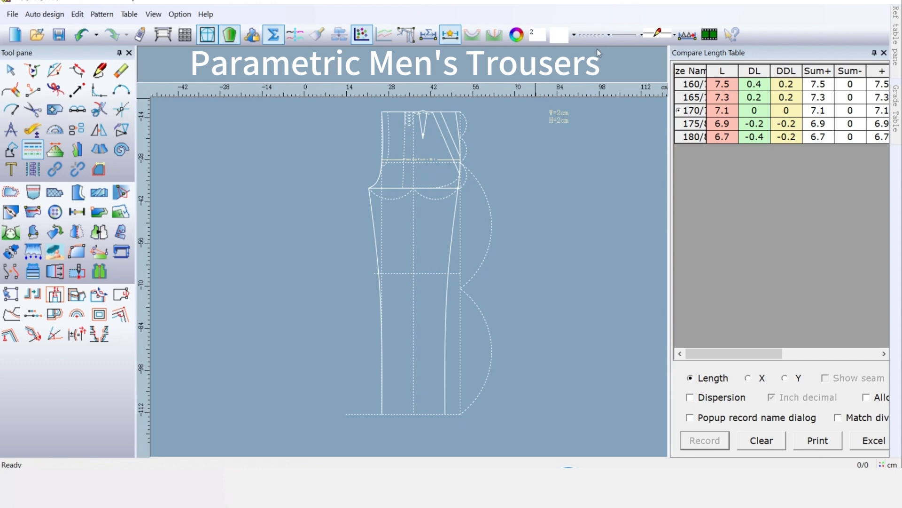
Set the line type to bold solid and apply it to the front crotch curve, inseam, outseam and upper side seam
left_click(591, 38)
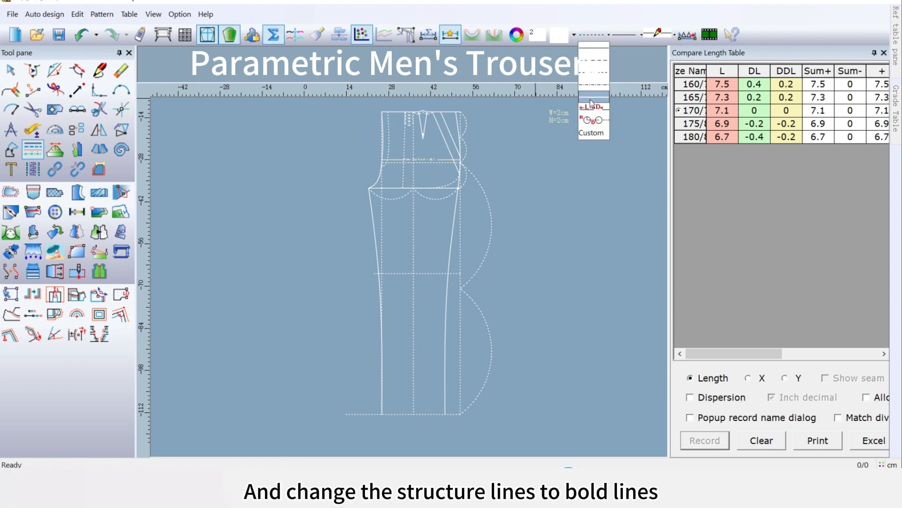
left_click(591, 102)
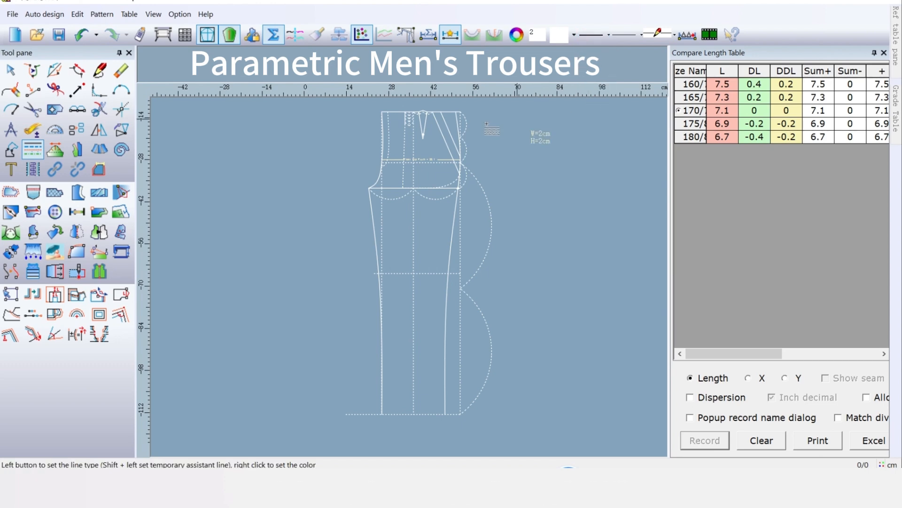
left_click(377, 177)
left_click(372, 196)
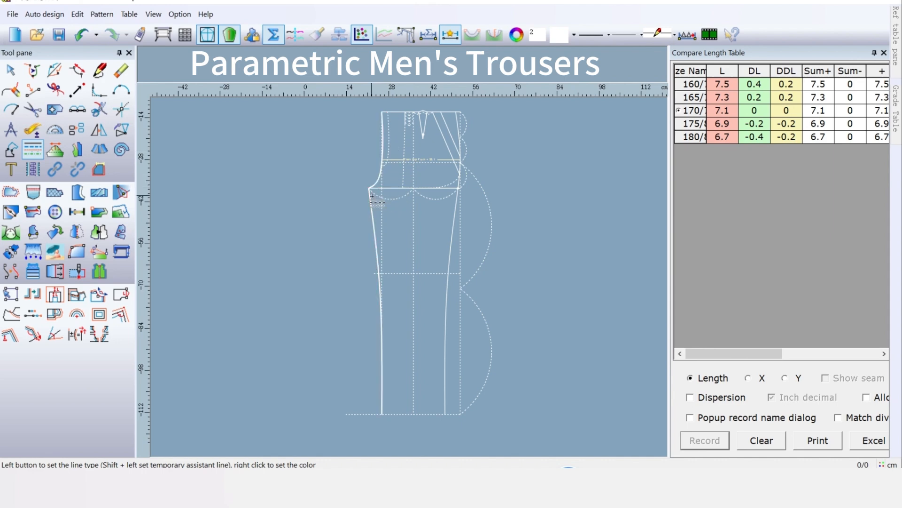
left_click(457, 203)
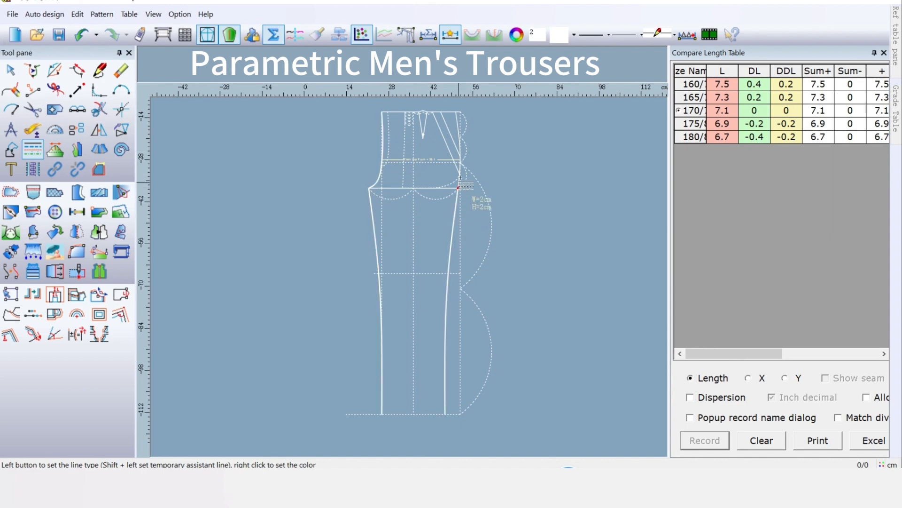
left_click(455, 129)
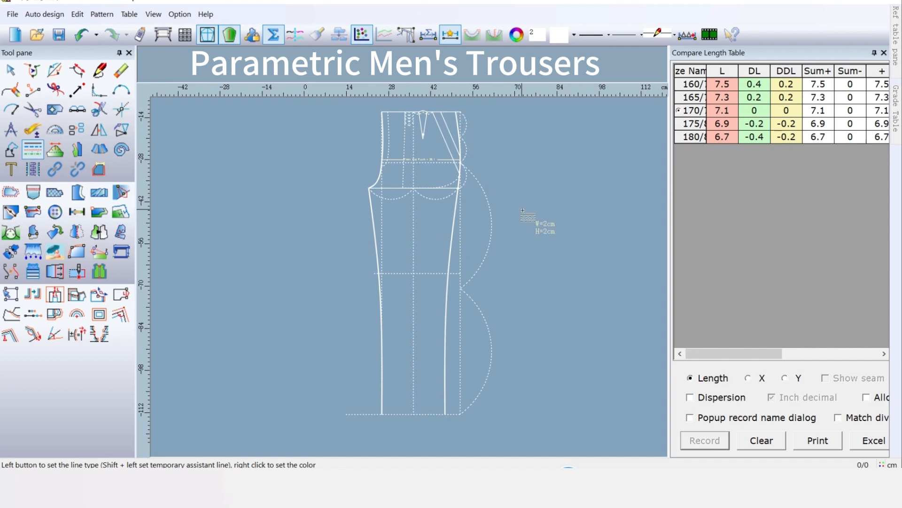
Start the hem curve at the inseam's lower end with the intelligent pen and open the offset from the crease line's hem point
left_click(101, 71)
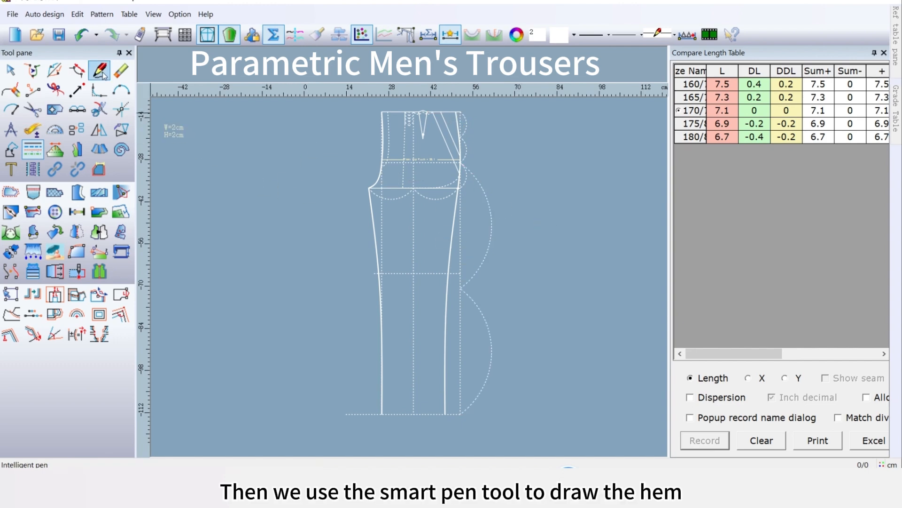
scroll(413, 397, "up", 2)
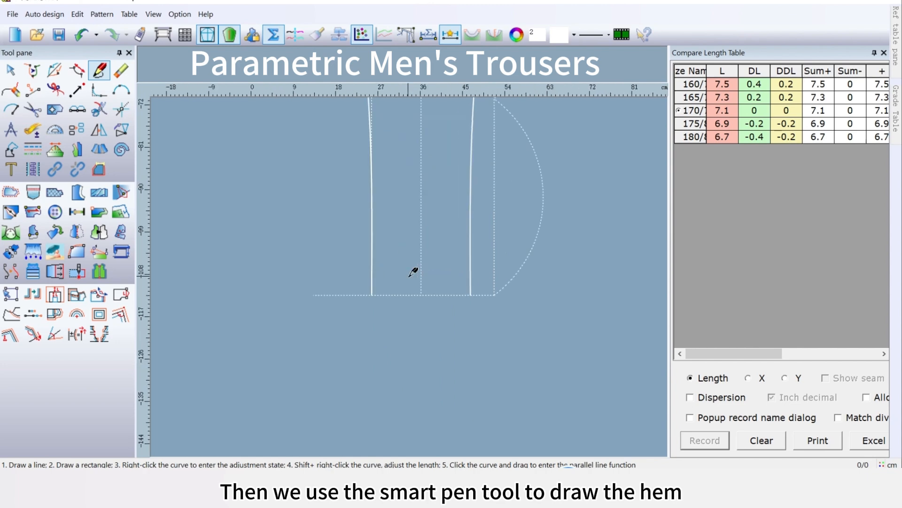
scroll(413, 271, "up", 2)
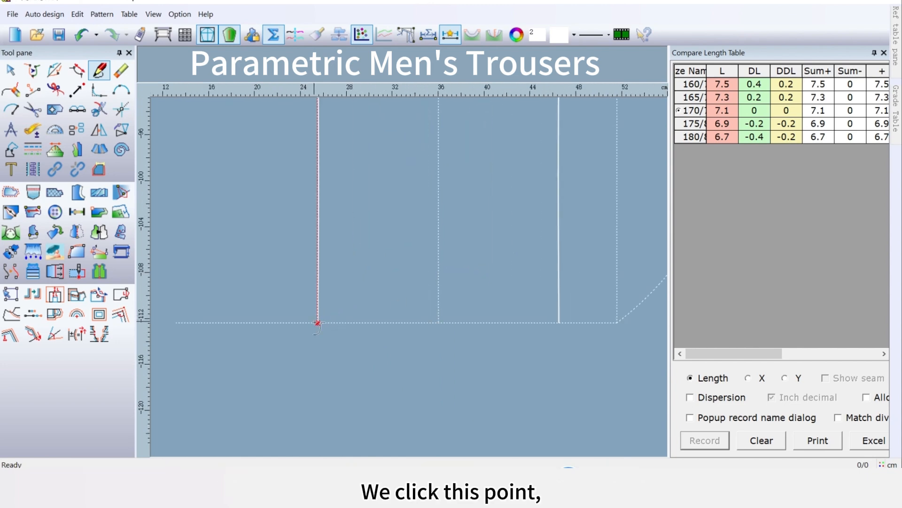
left_click(318, 323)
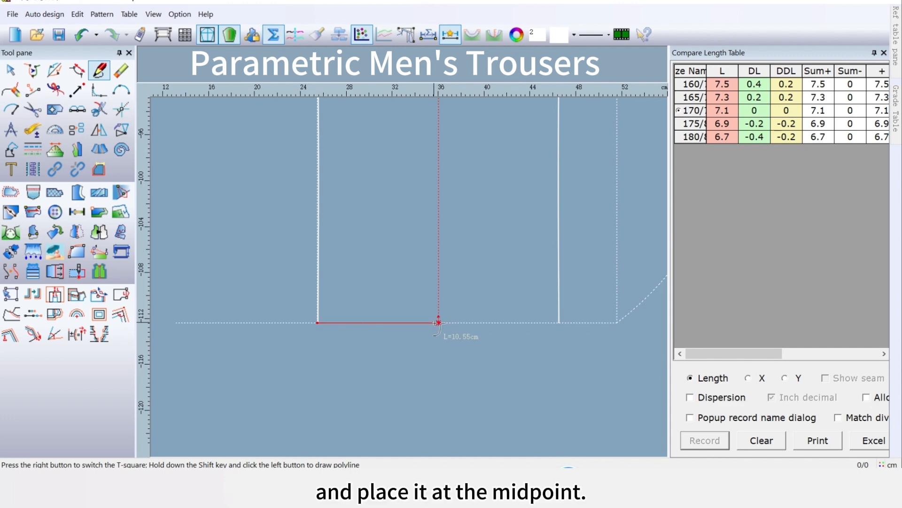
key("Return")
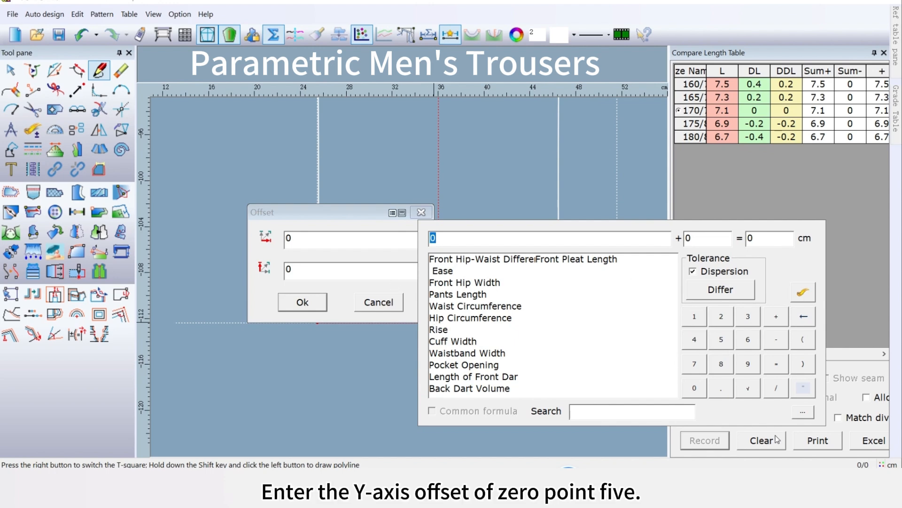
left_click(721, 388)
left_click(721, 340)
left_click(303, 302)
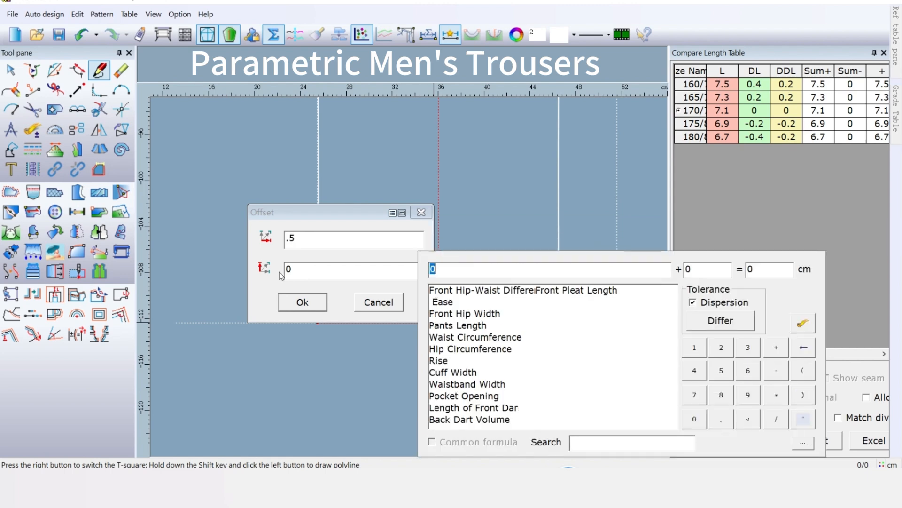
left_click(299, 248)
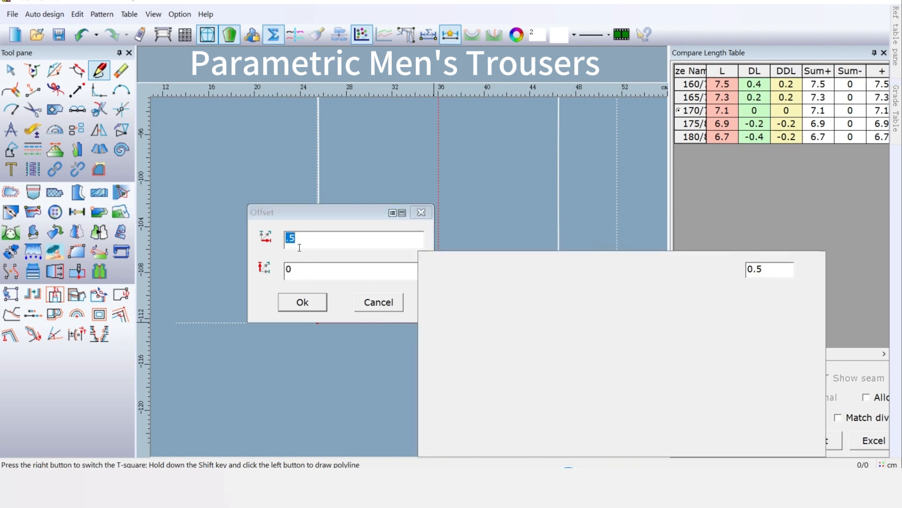
key("BackSpace")
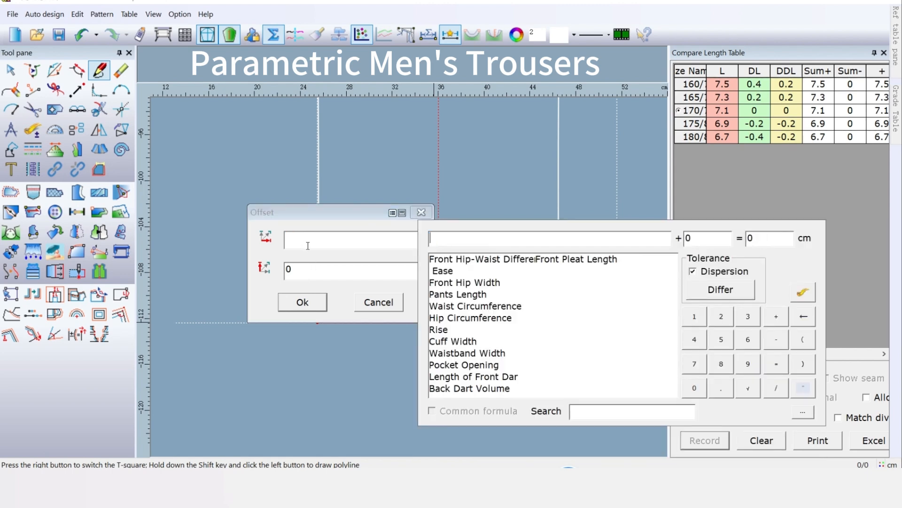
Set the hem curve's middle point to a vertical offset of 0.5 cm and finish the curve at the outseam's lower end
left_click(323, 266)
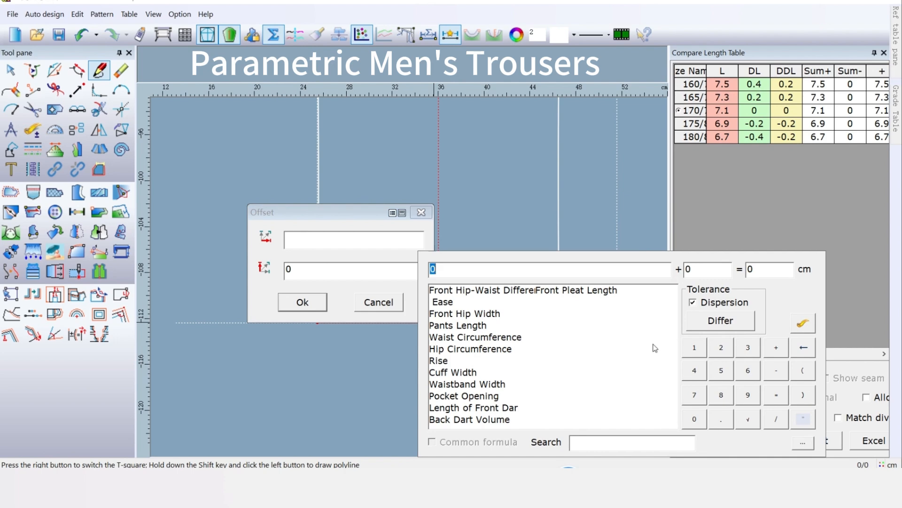
left_click(726, 417)
left_click(724, 371)
left_click(308, 310)
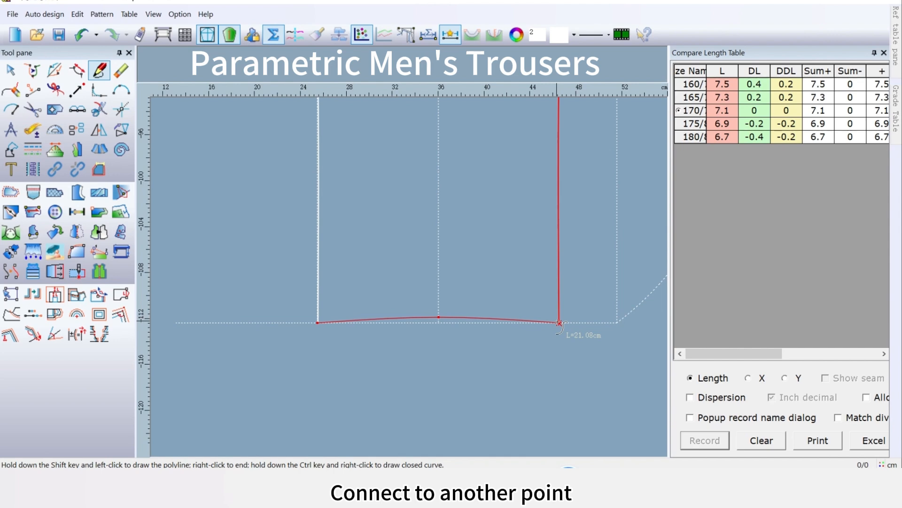
left_click(559, 323)
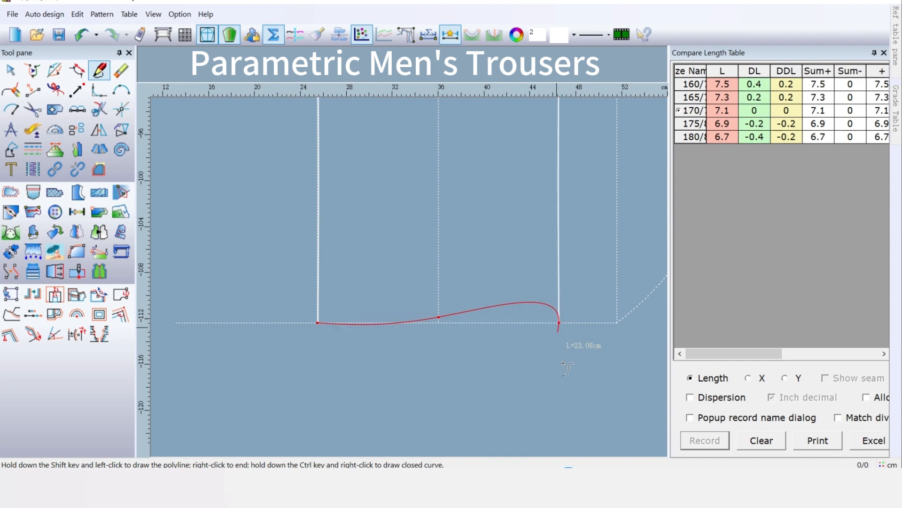
right_click(595, 374)
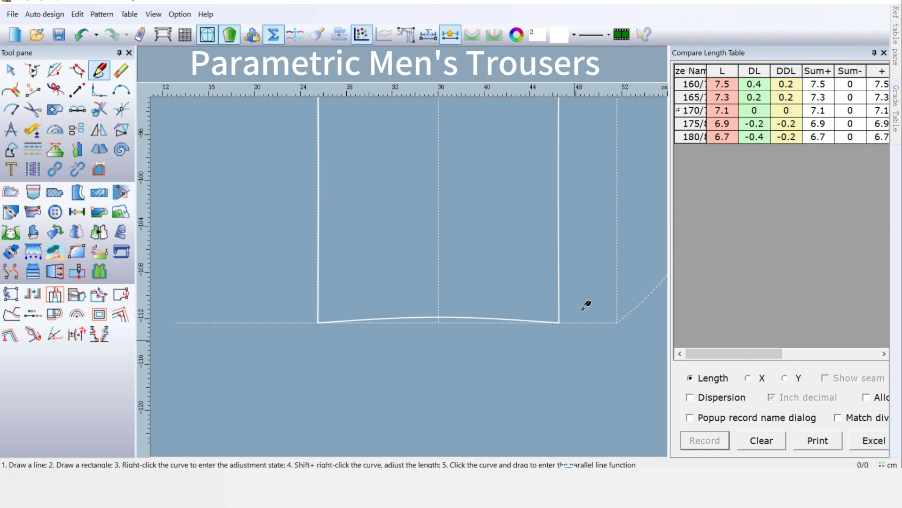
scroll(621, 256, "down", 3)
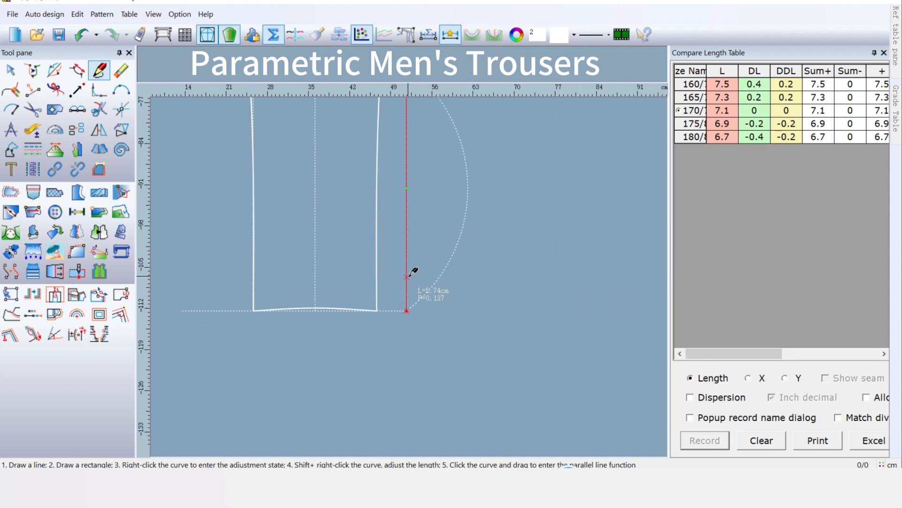